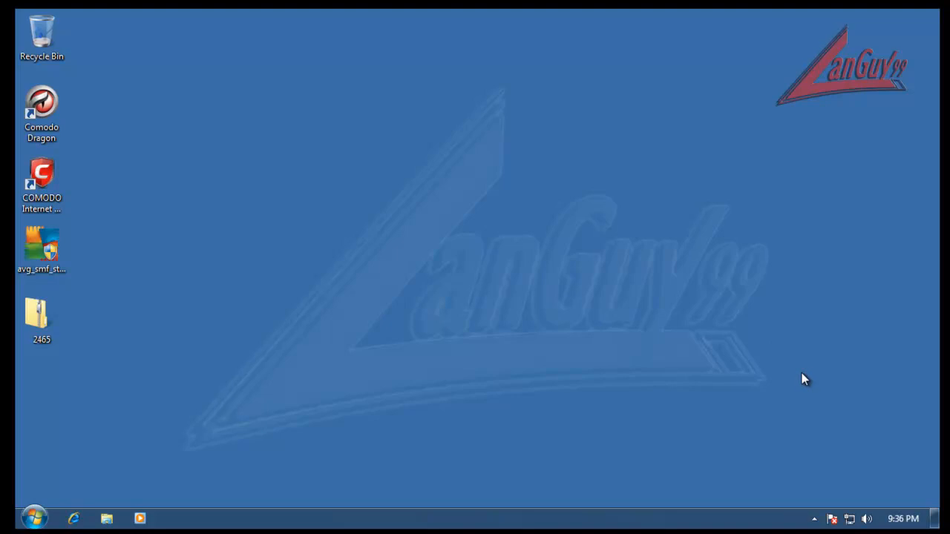
- Open the Network and Sharing Center in the Windows Control Panel
left_click(814, 516)
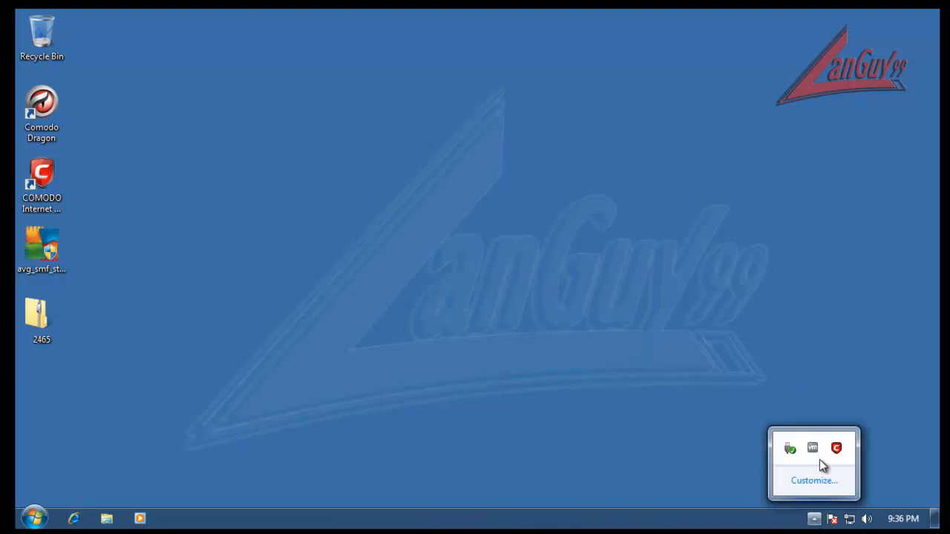
left_click(34, 518)
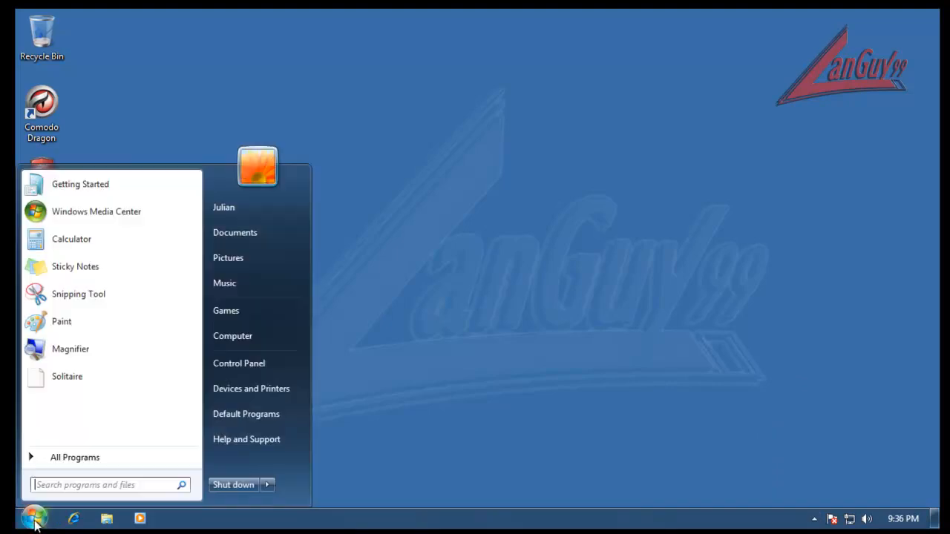
left_click(261, 371)
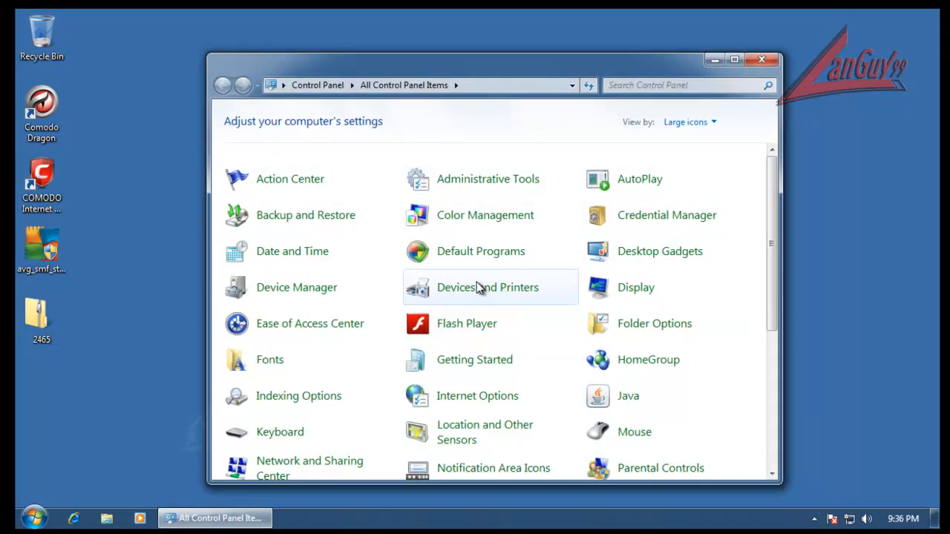
left_click_drag(779, 282, 757, 410)
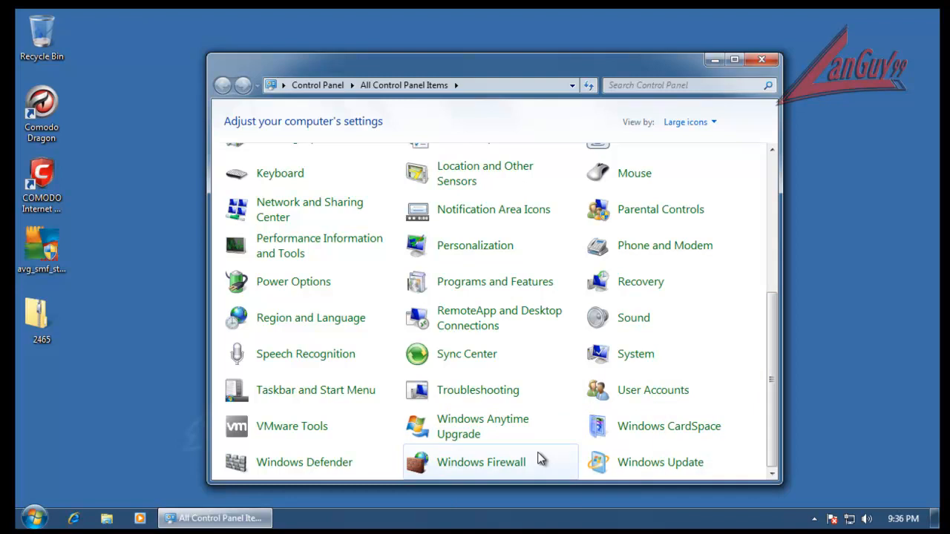
left_click_drag(778, 323, 858, 329)
scroll(838, 364, "down", 6)
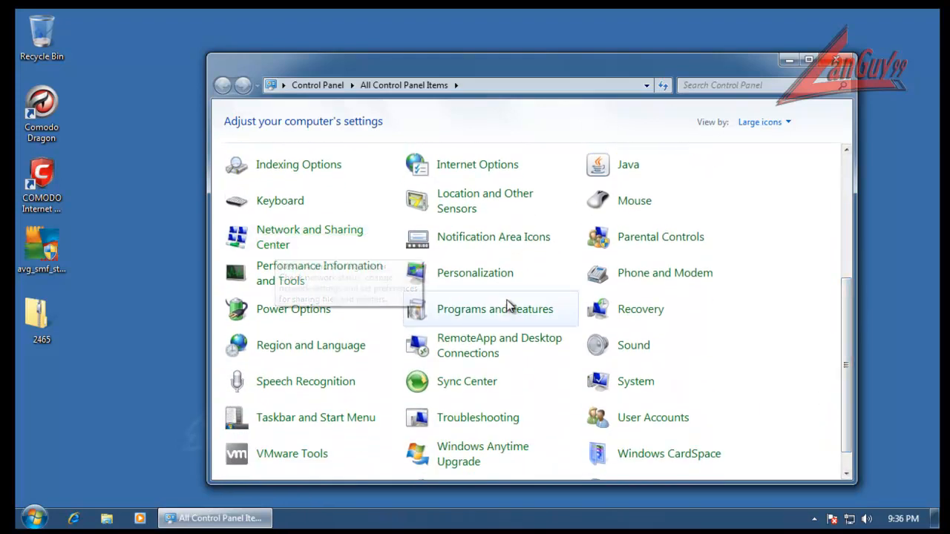
left_click(253, 229)
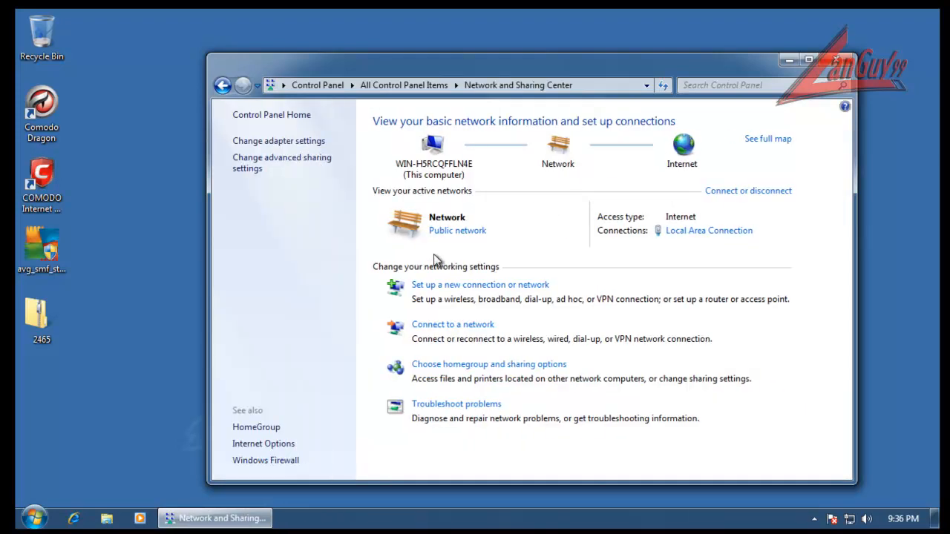
- Check the DNS server addresses in the Local Area Connection's IPv4 properties, and close the network windows
left_click(282, 145)
right_click(304, 146)
right_click(256, 150)
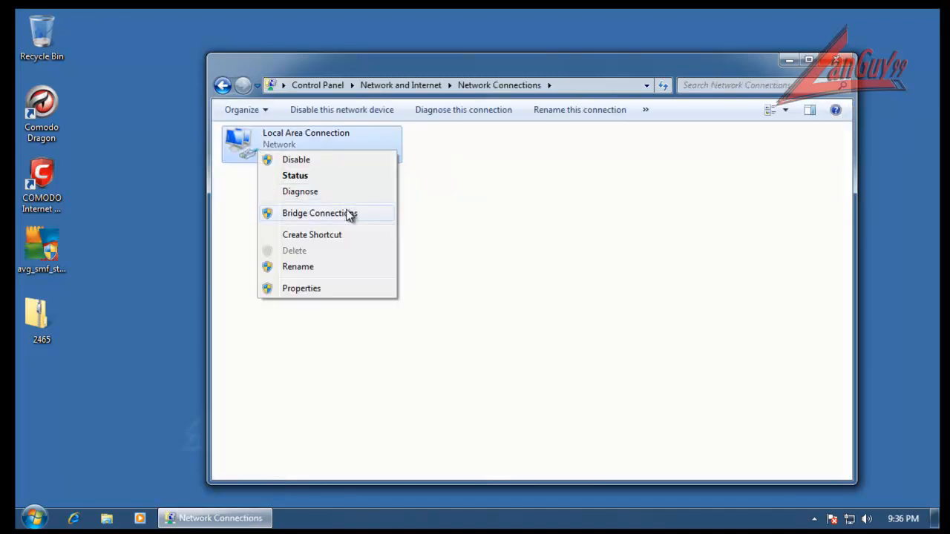
left_click(327, 282)
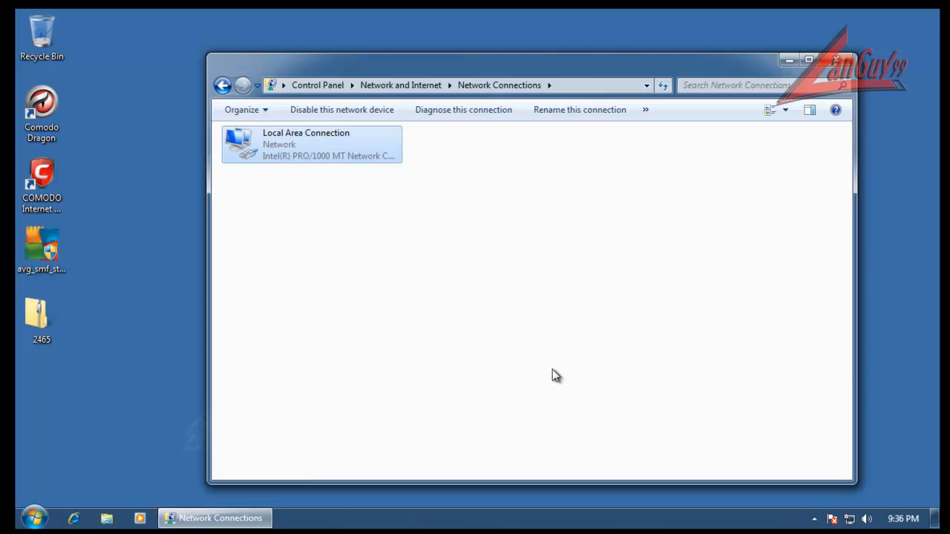
left_click(352, 301)
left_click(445, 347)
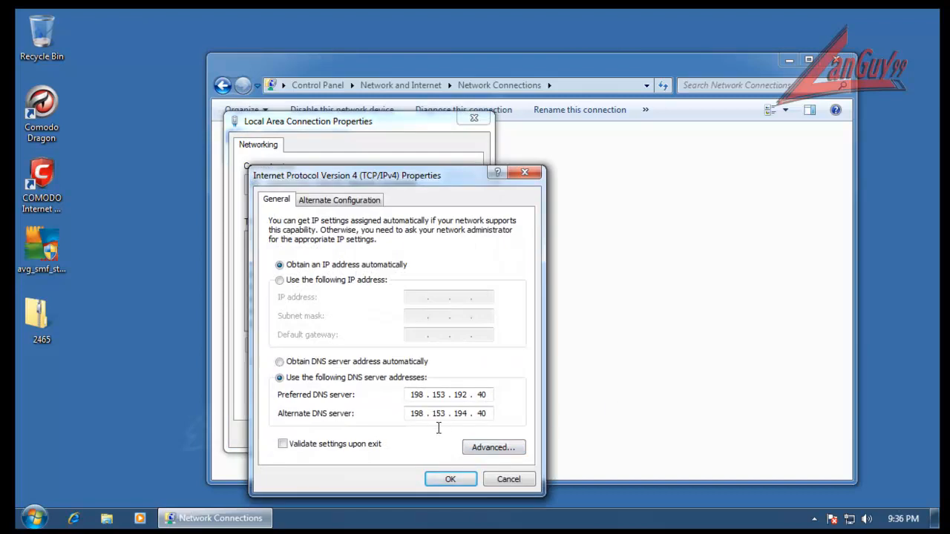
left_click(455, 479)
left_click(417, 435)
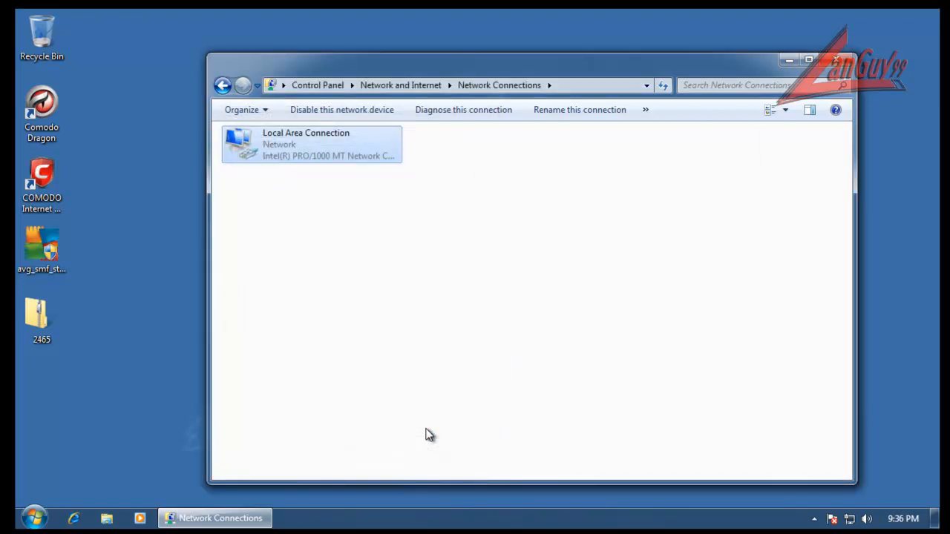
left_click(835, 64)
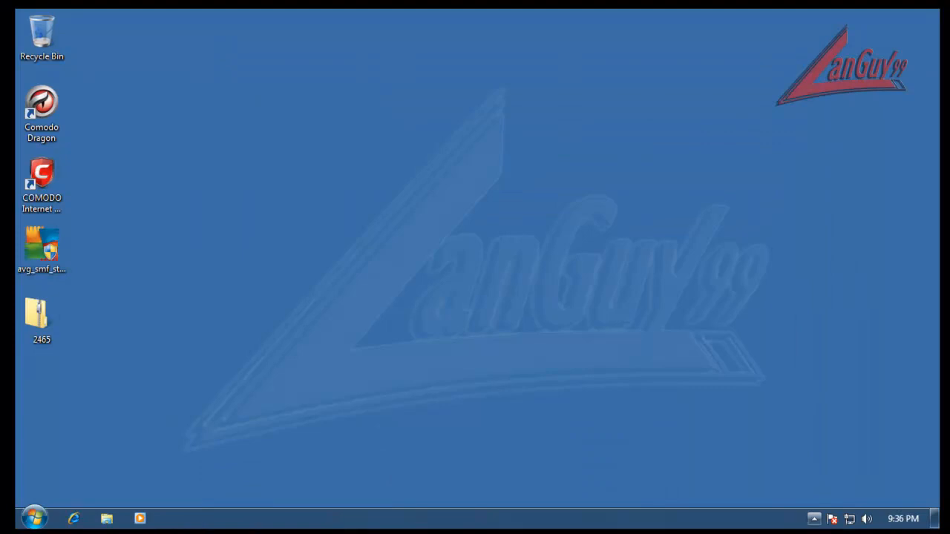
- Check COMODO Internet Security's current protection levels from the notification area and open its main window
left_click(815, 519)
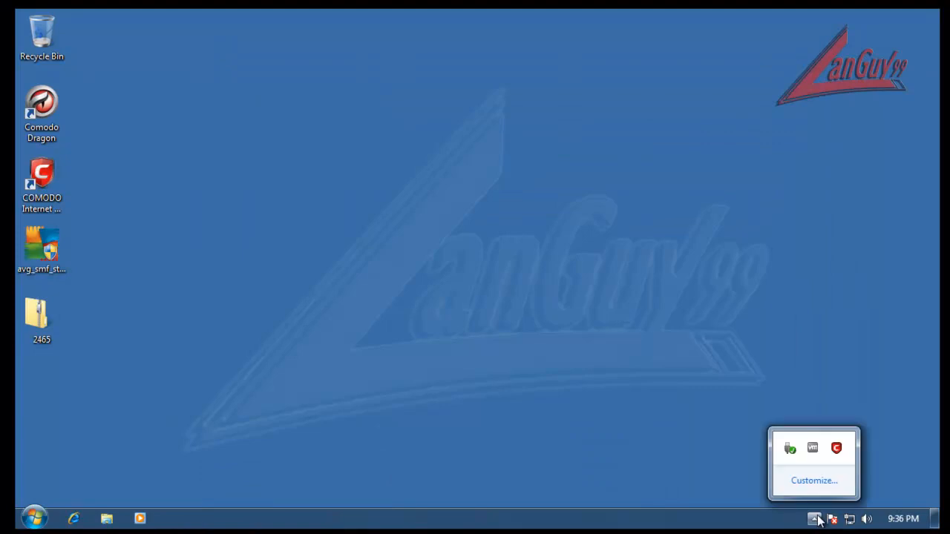
right_click(836, 449)
mouse_move(872, 321)
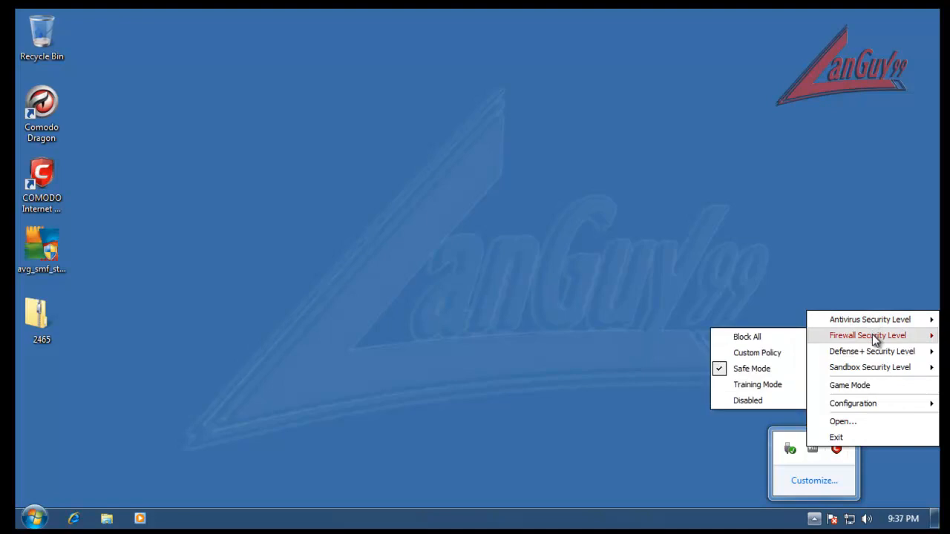
mouse_move(868, 373)
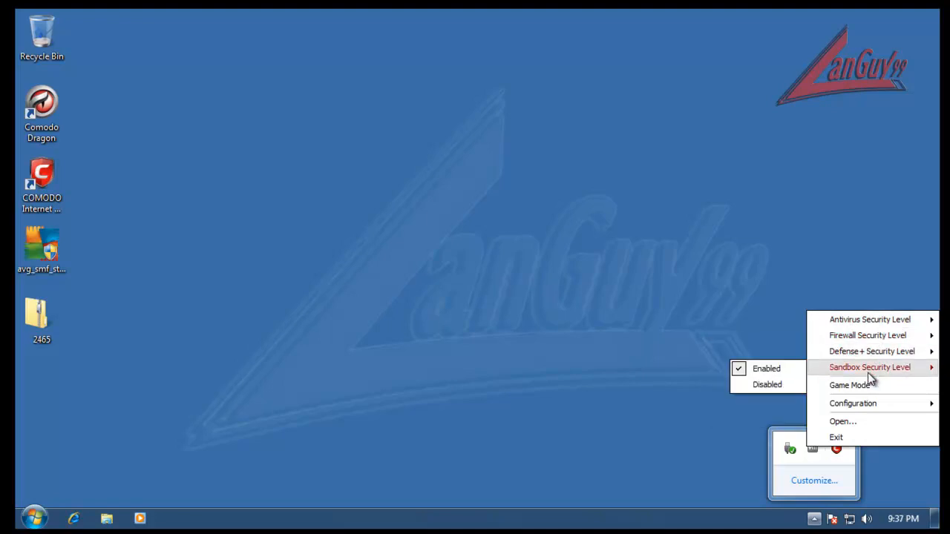
left_click(865, 422)
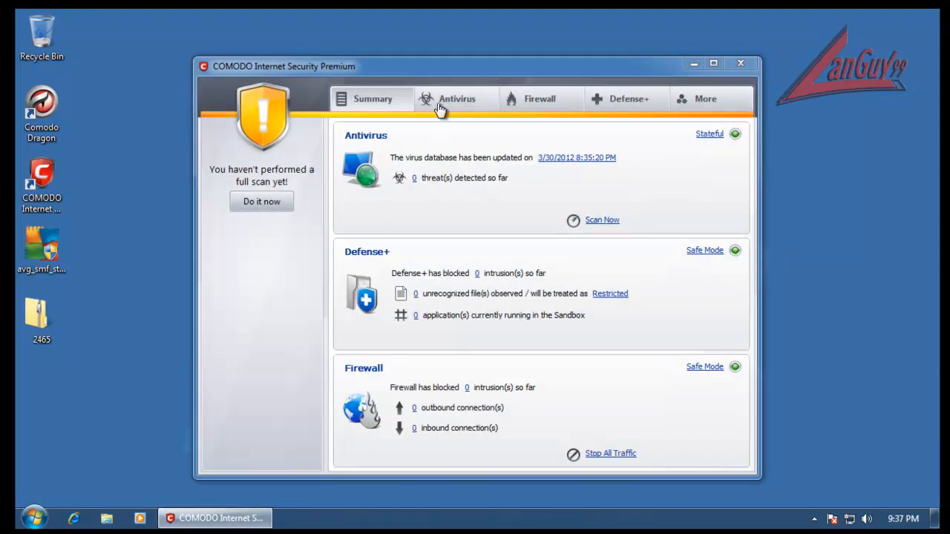
- In the antivirus scanner settings, enable cloud scanning and set the heuristics level to Medium for manual scanning, and save the settings
left_click(440, 104)
left_click(609, 329)
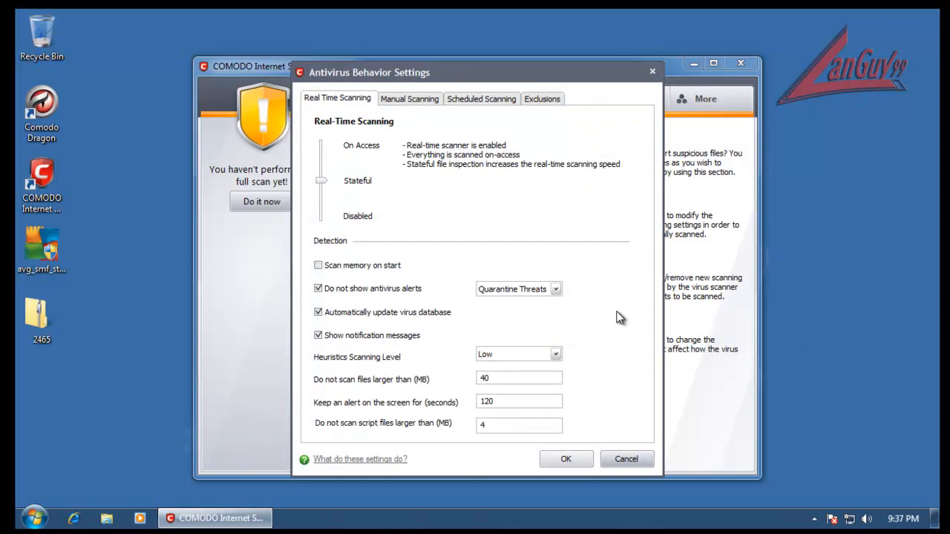
left_click(404, 101)
left_click(394, 219)
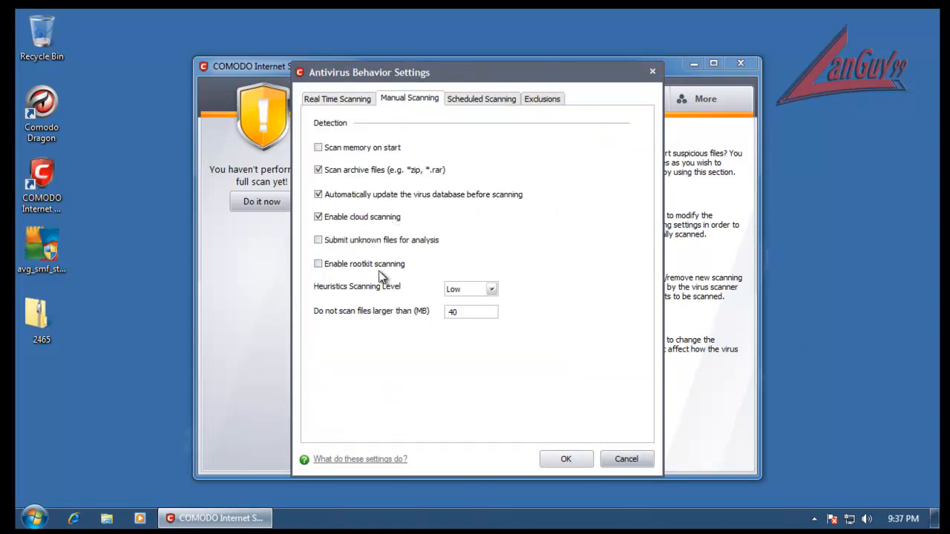
left_click(457, 289)
left_click(458, 322)
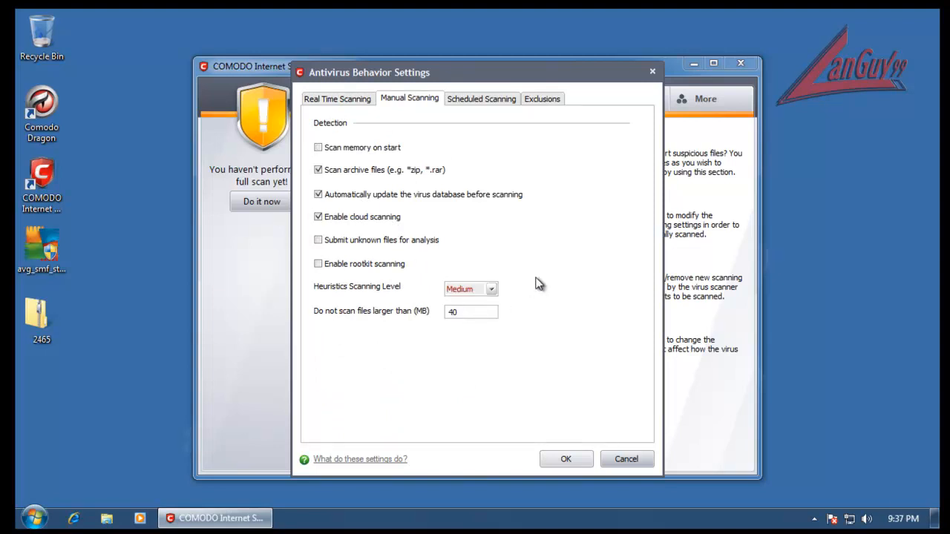
left_click(475, 100)
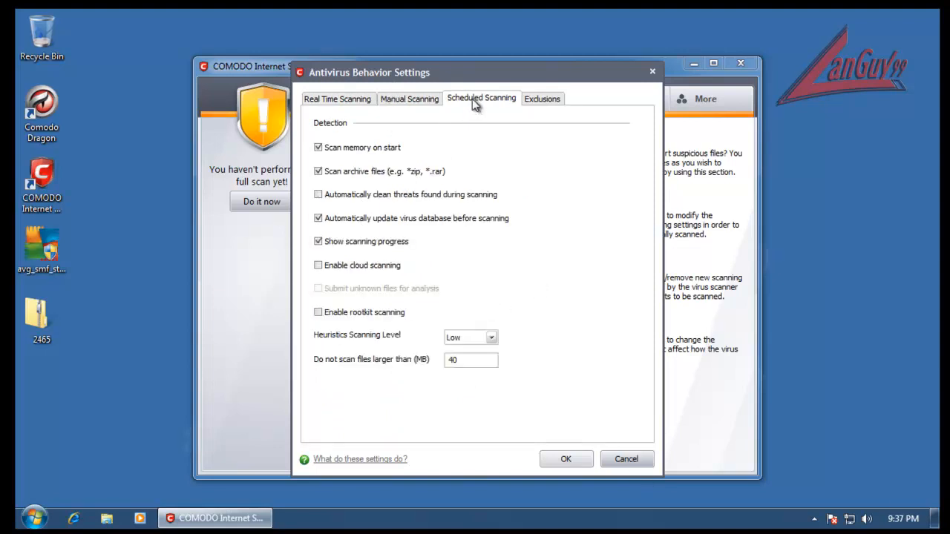
left_click(542, 101)
left_click(587, 460)
- Remove both weekly virus scanning schedules from the scheduled scans and apply the change
left_click(630, 188)
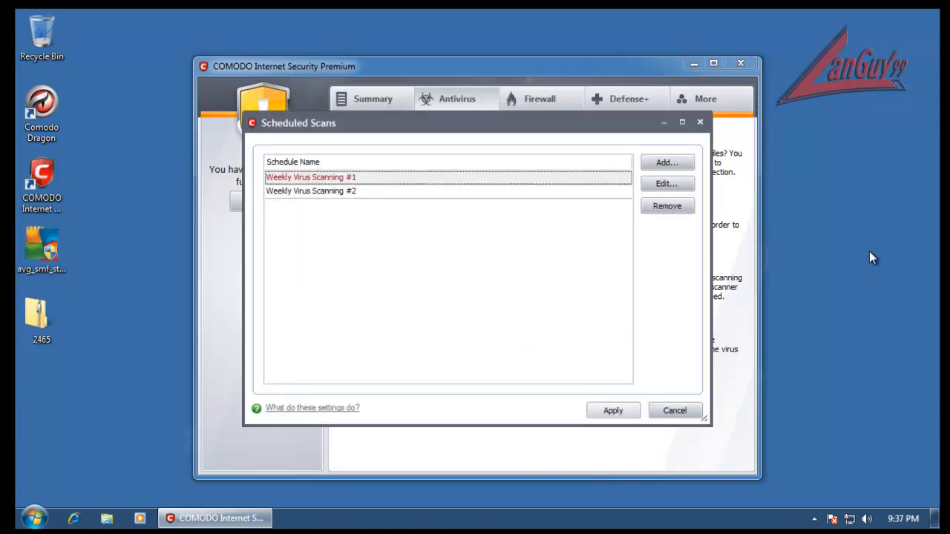
left_click(683, 207)
left_click(682, 208)
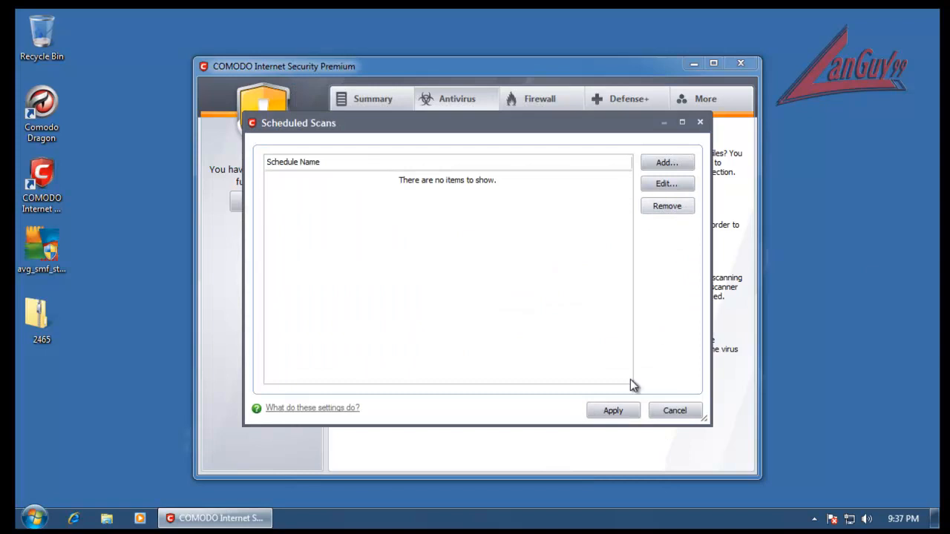
left_click(612, 410)
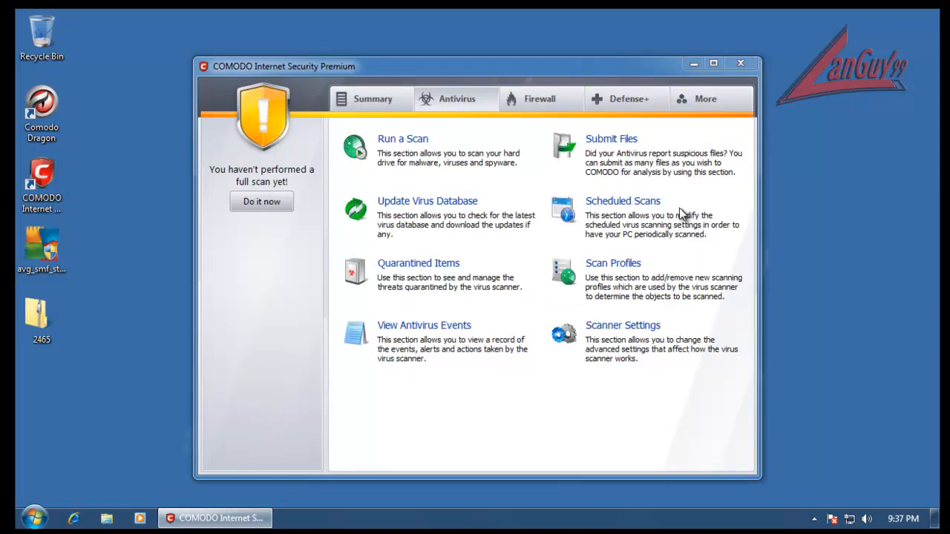
- Review the general, alert and advanced firewall behavior settings, and close the dialog
left_click(540, 104)
left_click(613, 275)
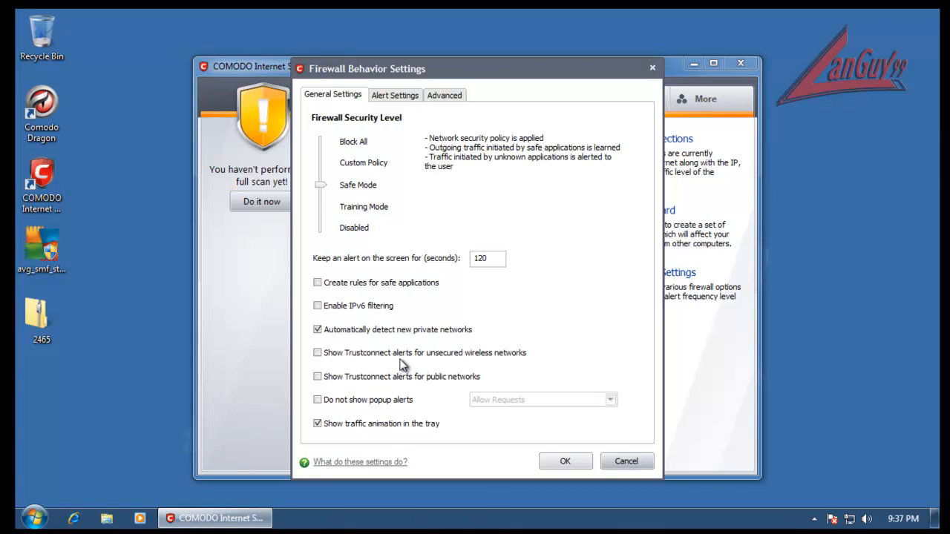
left_click(393, 99)
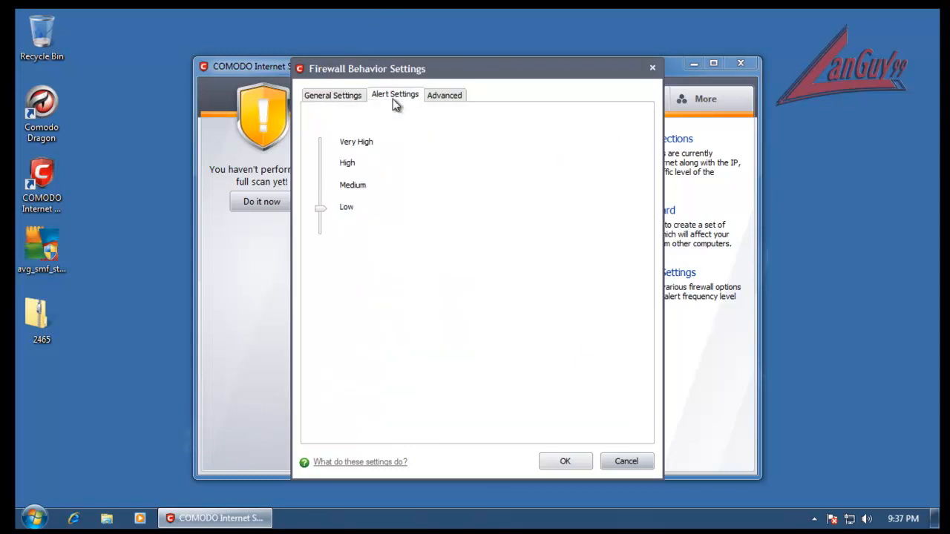
left_click(442, 99)
left_click(566, 462)
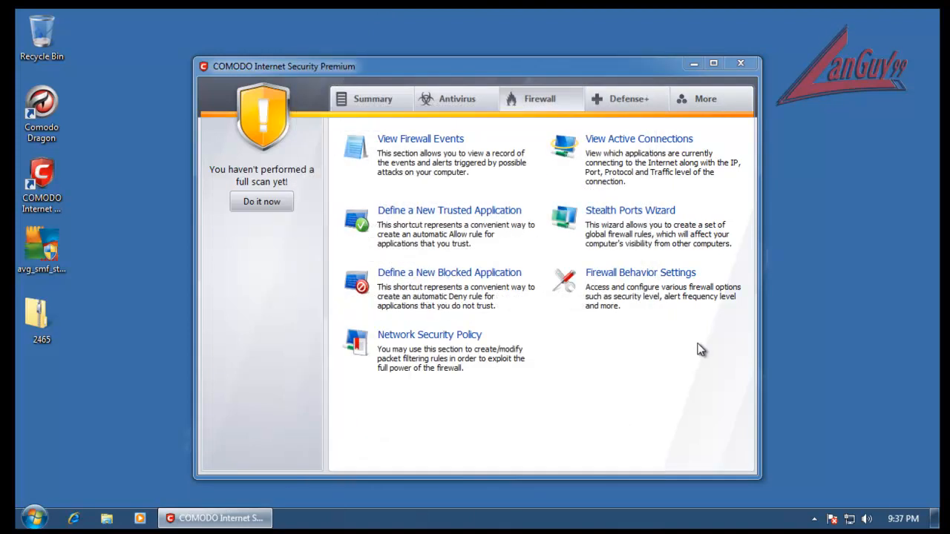
- Review the Defense+ general, execution control, sandbox and monitoring settings, and close COMODO Internet Security
left_click(624, 108)
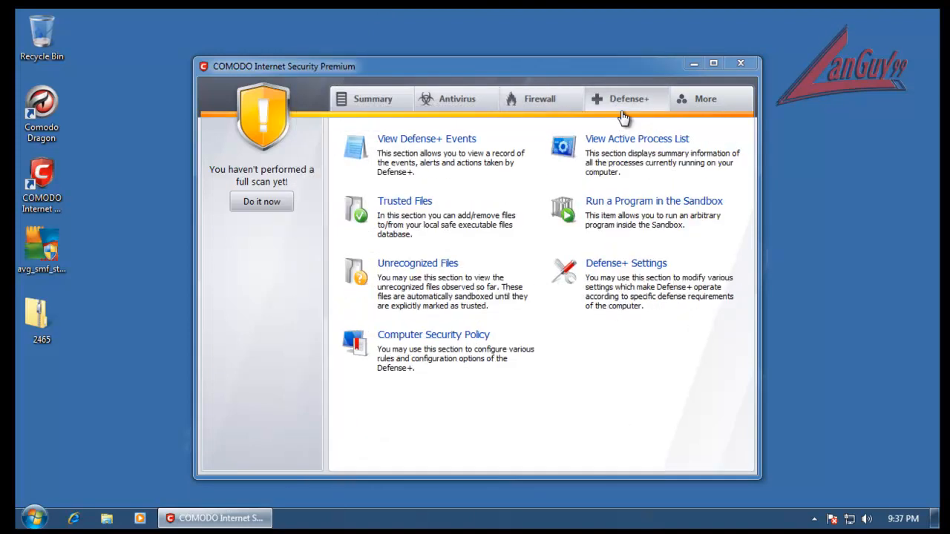
left_click(615, 264)
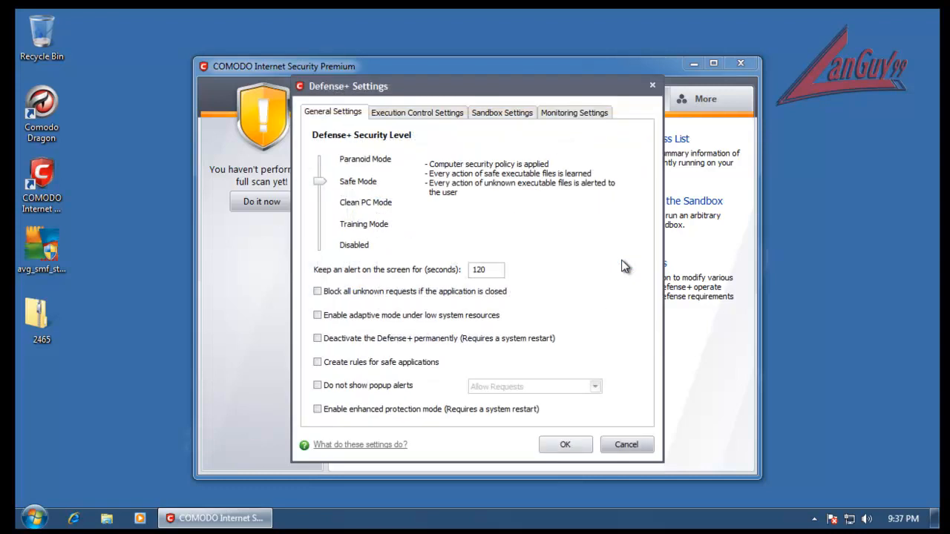
left_click(418, 113)
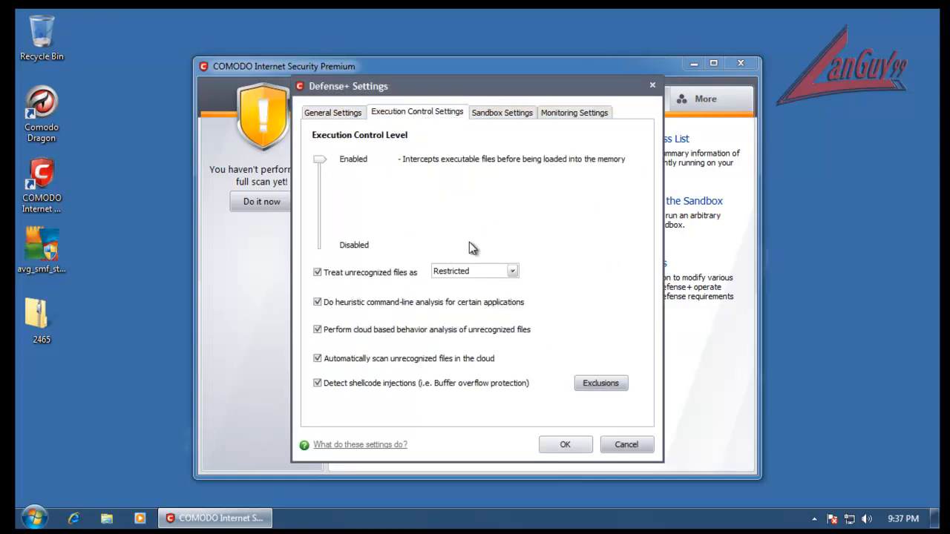
left_click(516, 114)
left_click(561, 116)
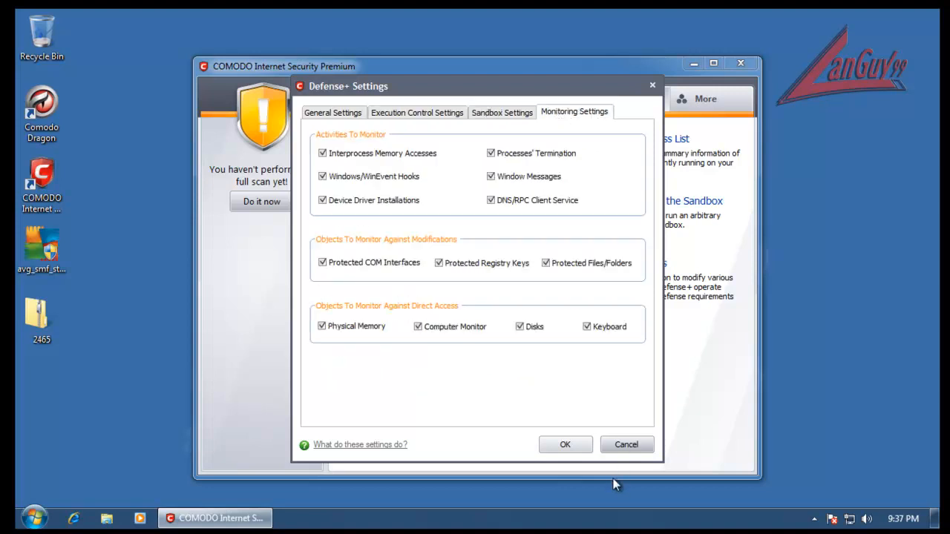
left_click(575, 442)
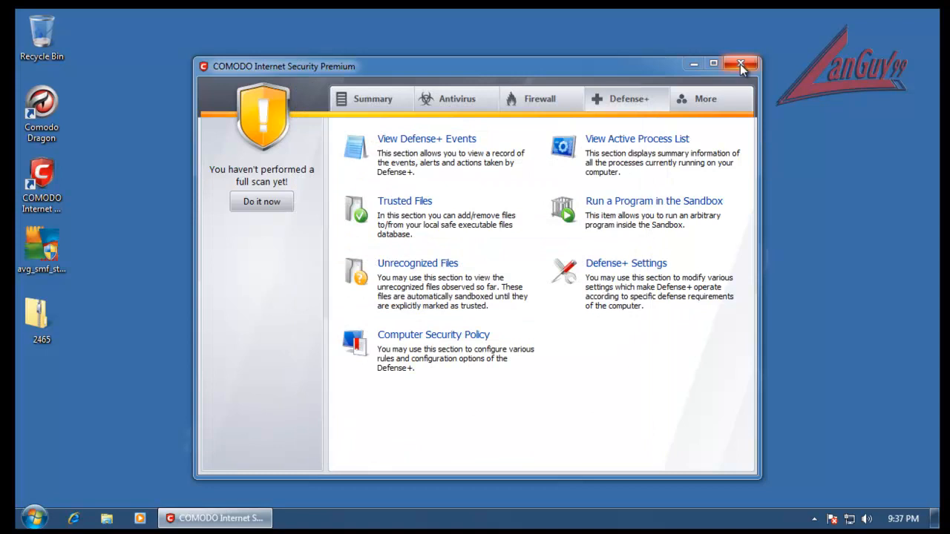
left_click(741, 64)
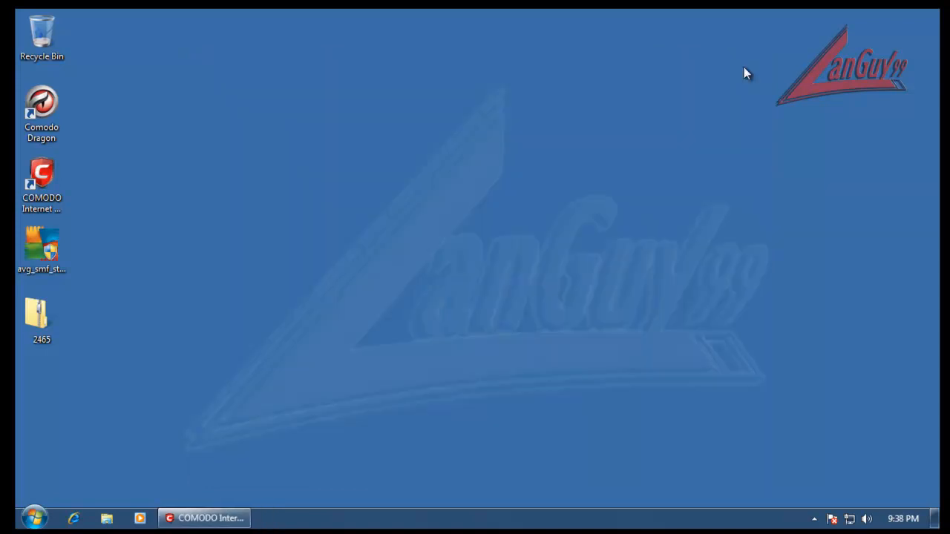
- Launch the Comodo Dragon browser, move its window clear of the desktop icons, and open the browser options
double_click(56, 104)
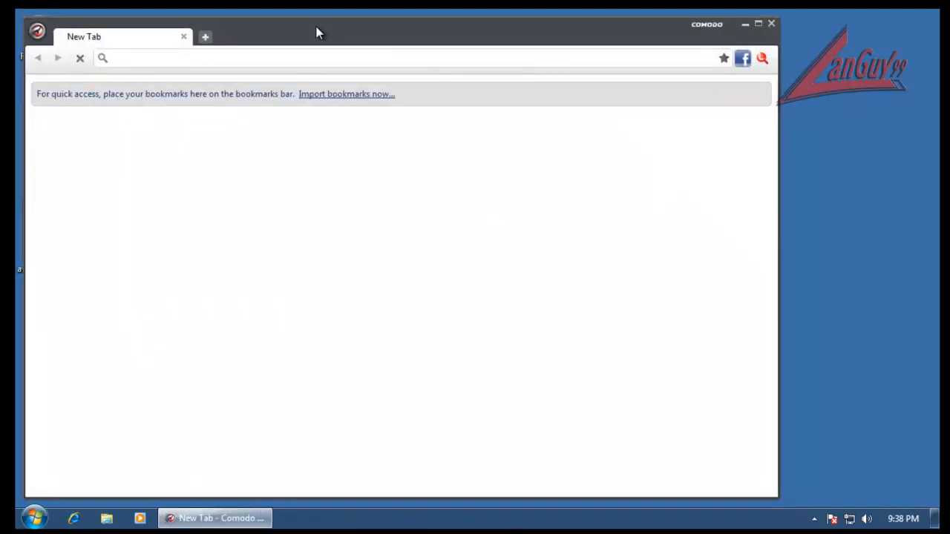
left_click_drag(315, 33, 421, 23)
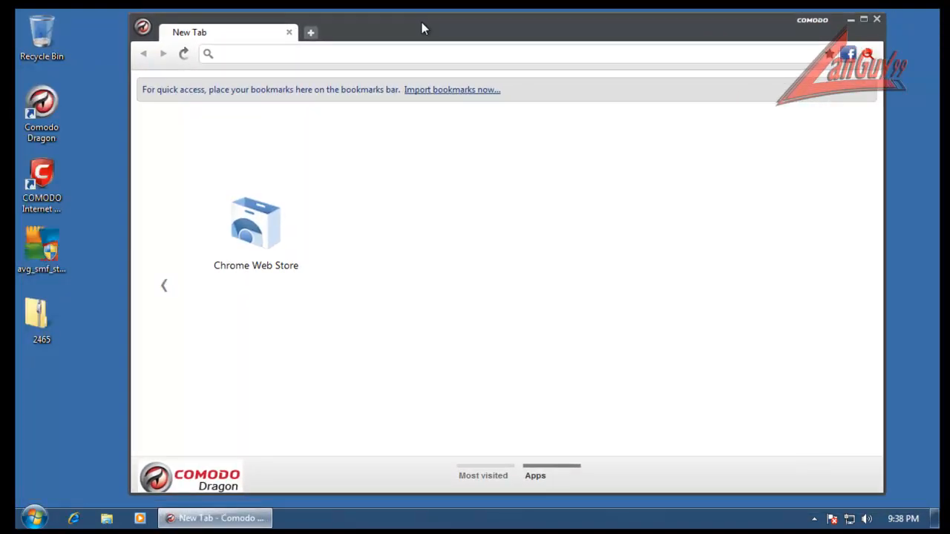
left_click(147, 31)
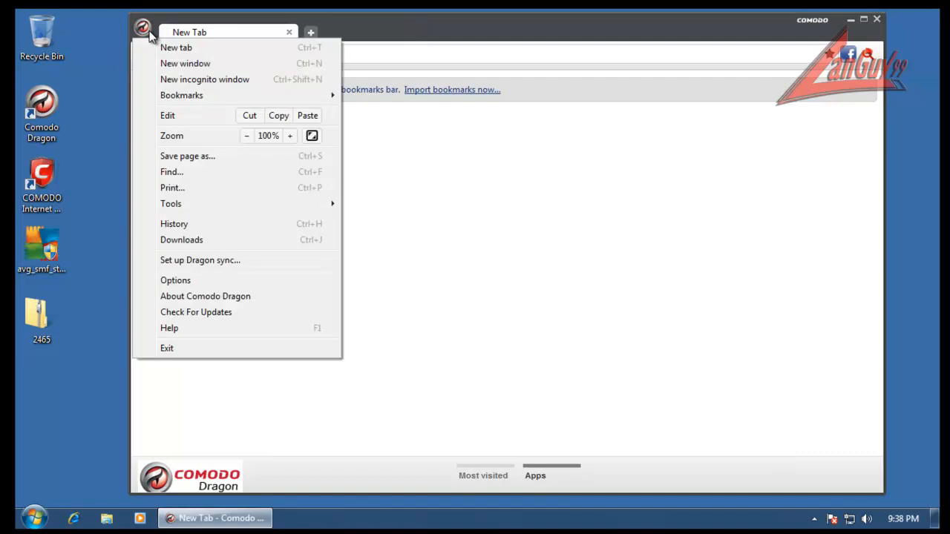
left_click(253, 280)
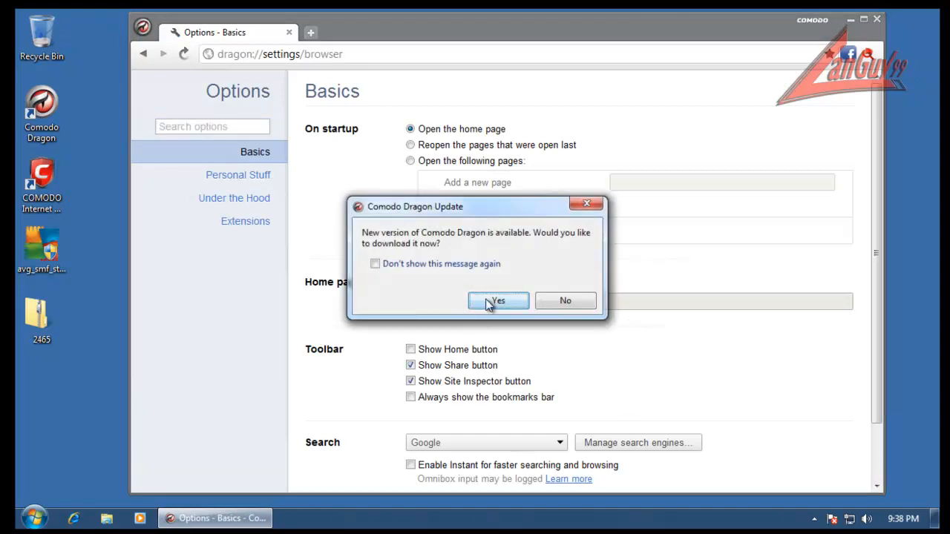
- Accept the Comodo Dragon update download and review the Basics, Personal Stuff and Under the Hood options
left_click(497, 301)
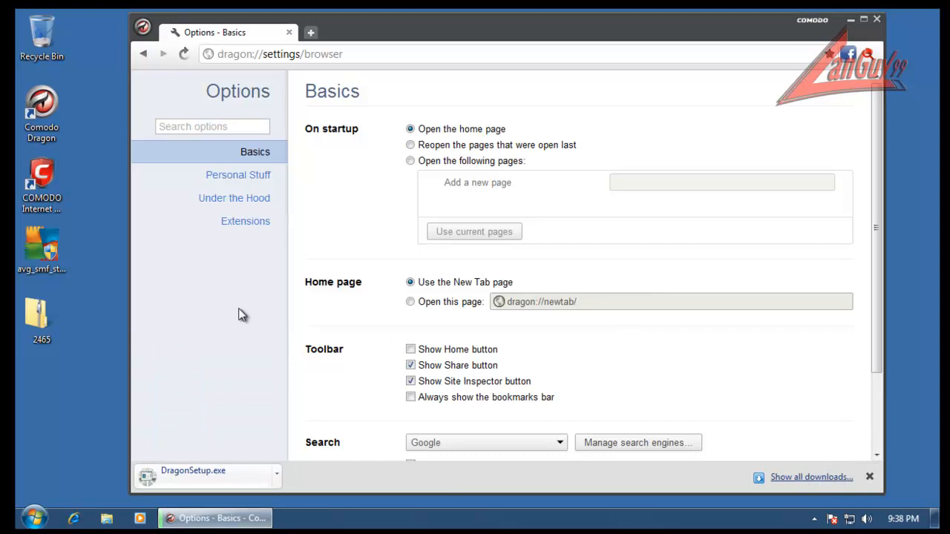
scroll(238, 314, "down", 3)
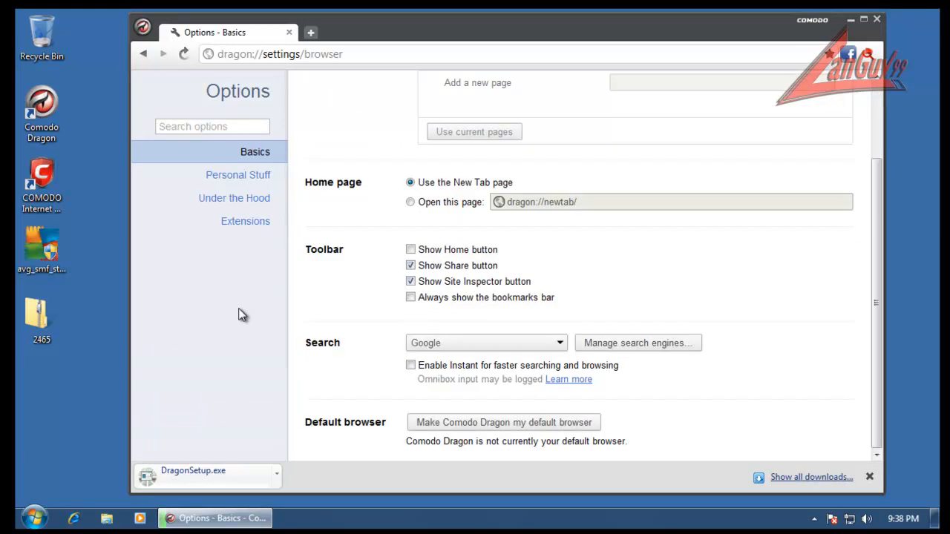
scroll(351, 354, "up", 3)
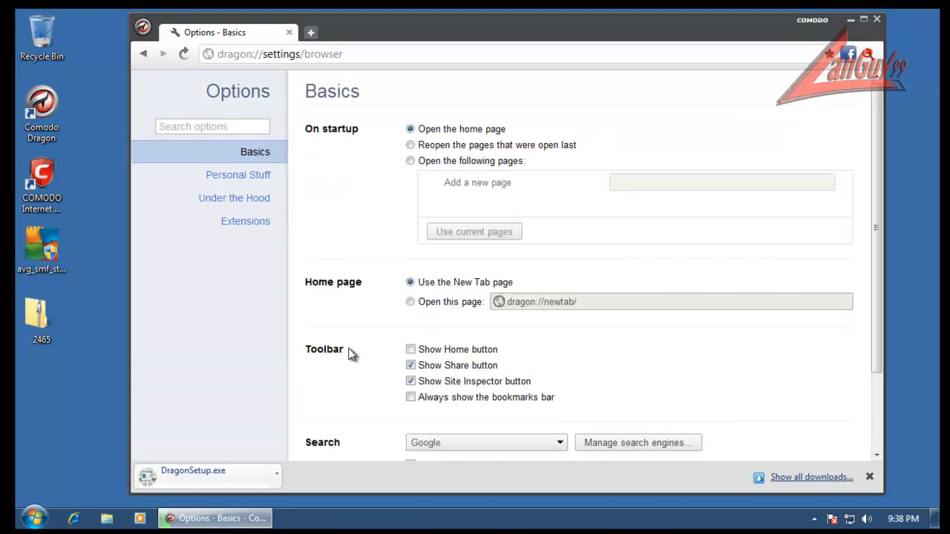
left_click(241, 178)
left_click(241, 202)
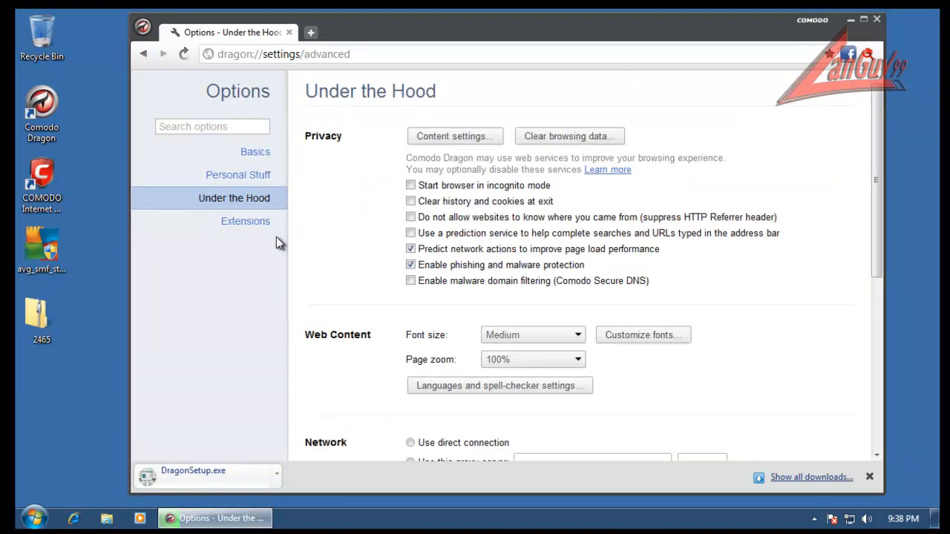
- Install the Comodo Dragon update with SecureDNS servers in Dragon only, skip the optional e-mail sign-up, and finish by running the browser
mouse_move(216, 518)
mouse_move(903, 519)
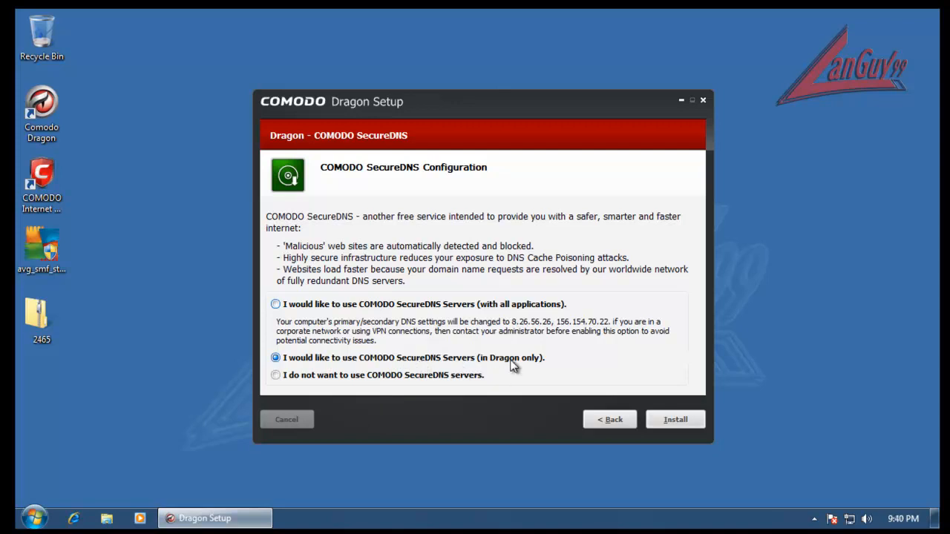
left_click(674, 420)
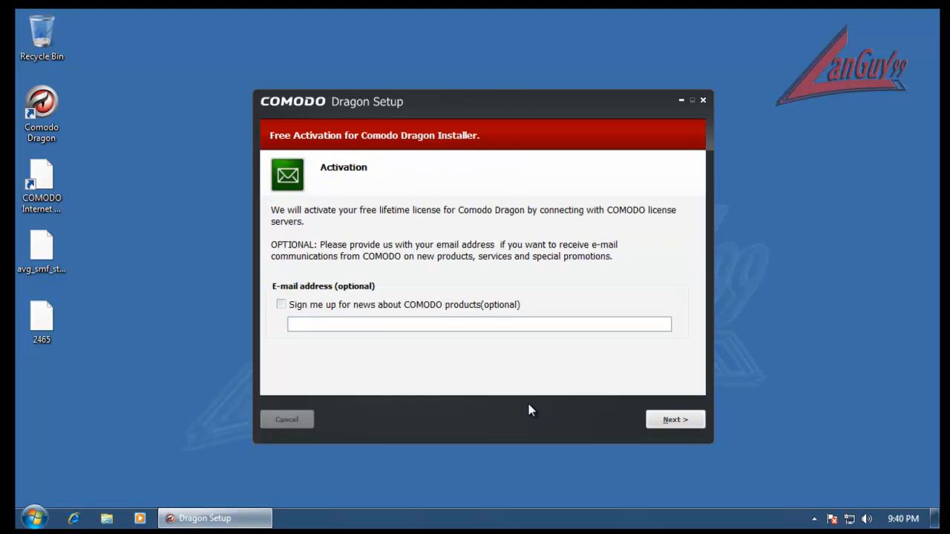
left_click(665, 419)
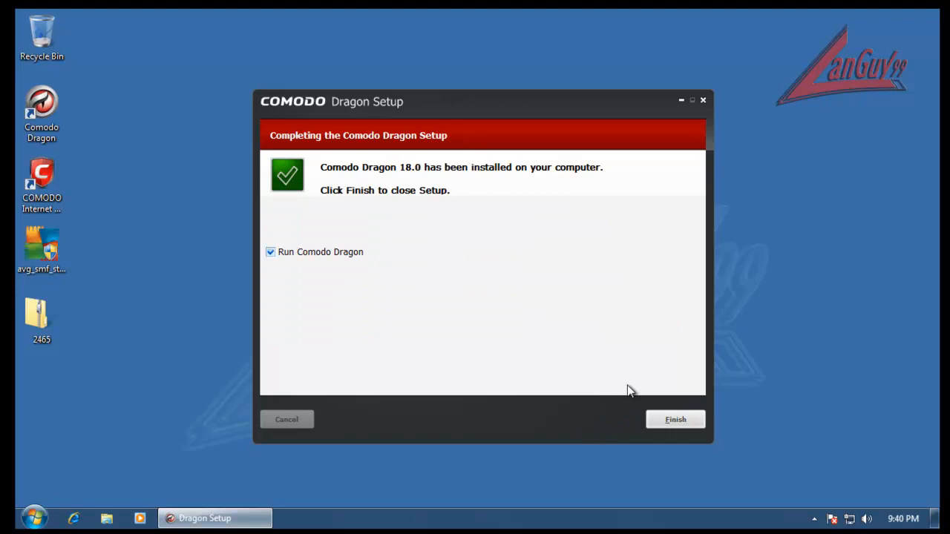
left_click(699, 420)
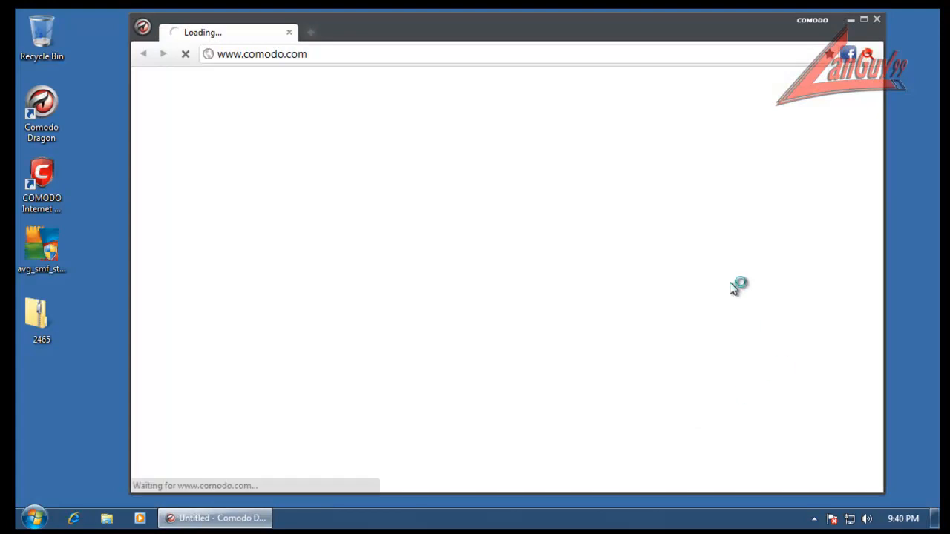
- Check the Under the Hood privacy settings in the updated Comodo Dragon, and close the settings and the browser
left_click(146, 30)
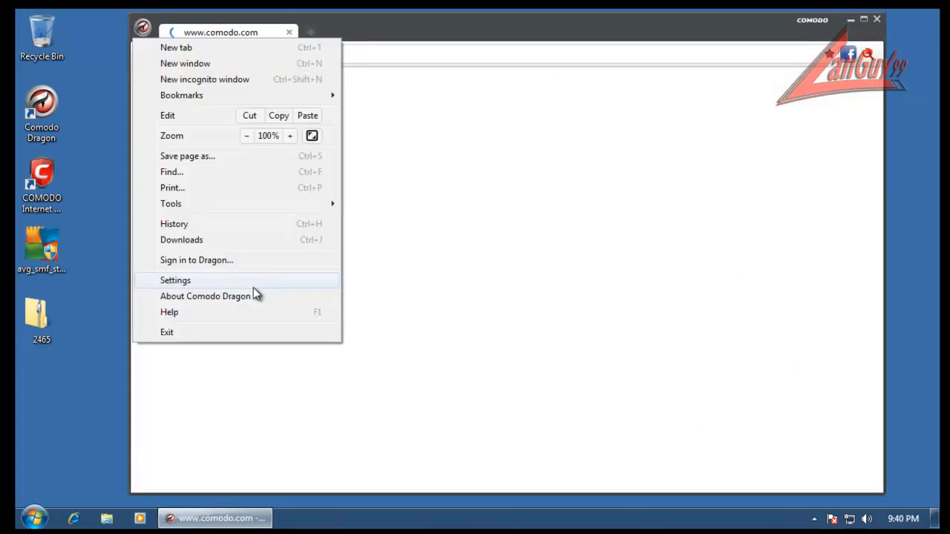
left_click(255, 283)
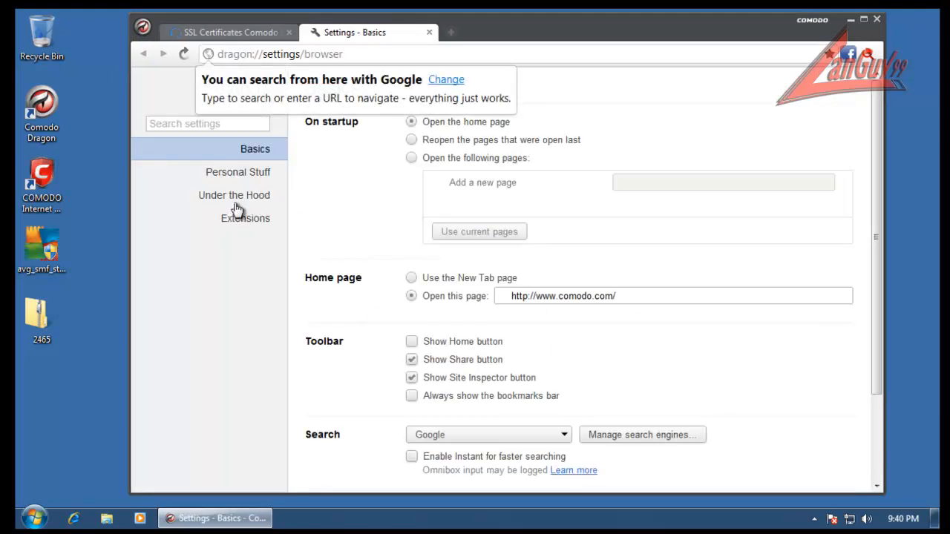
left_click(241, 202)
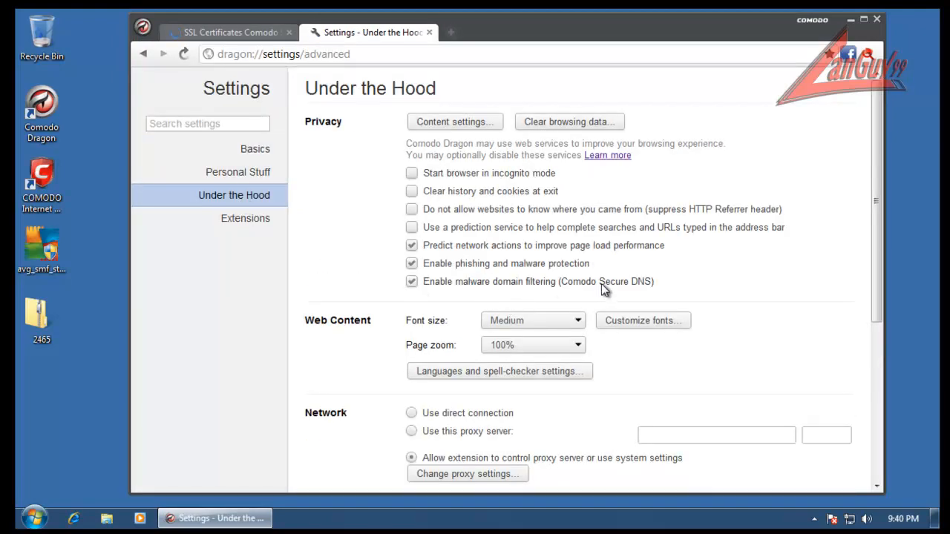
left_click(429, 32)
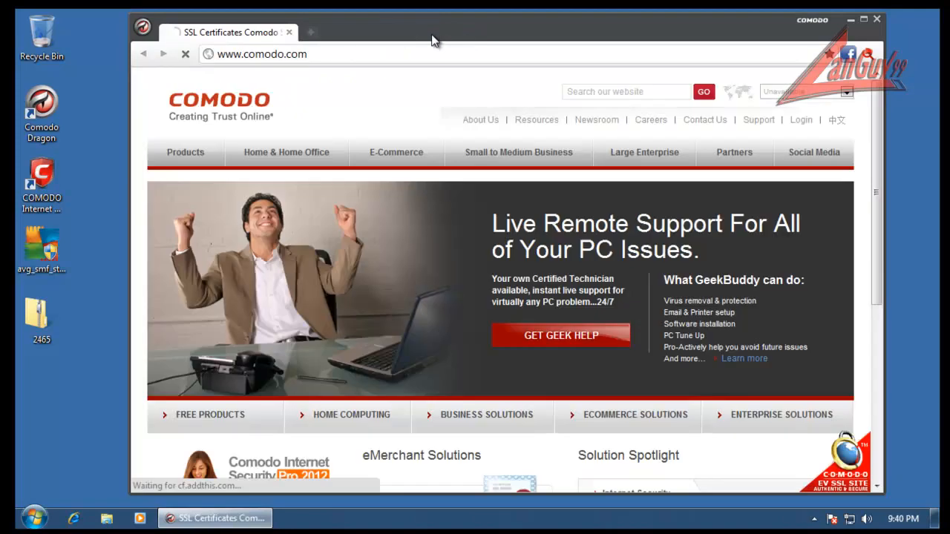
left_click(877, 20)
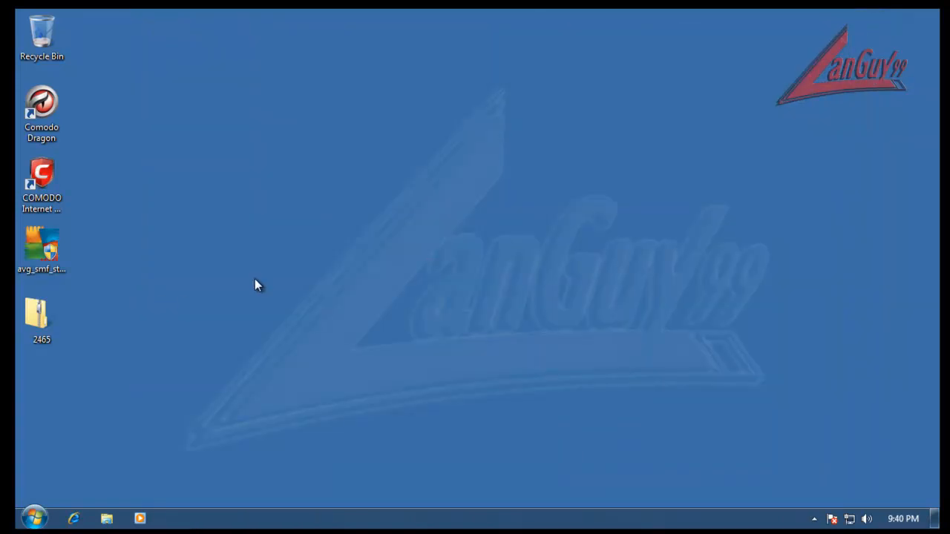
- Launch the AVG LinkScanner installer avg_smf_stb_all_2012_2125_cnet from the desktop
double_click(60, 243)
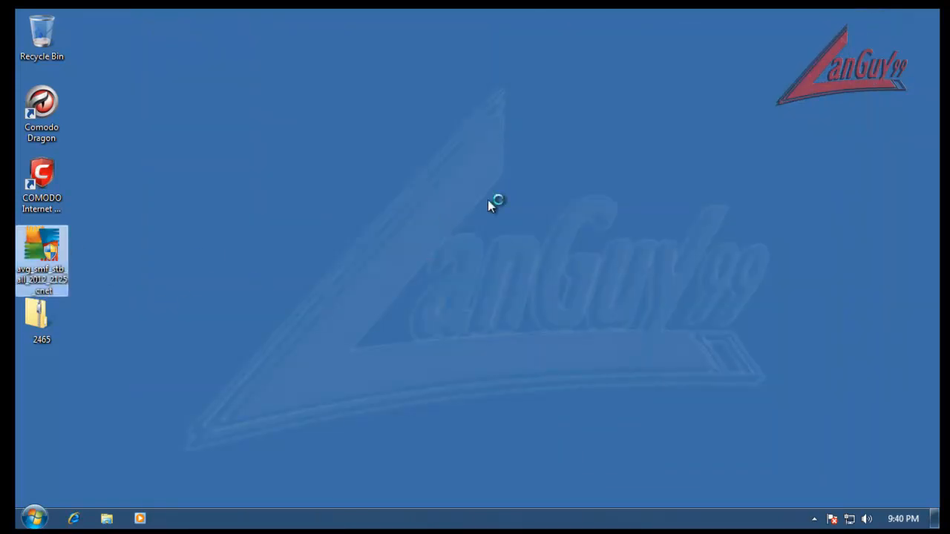
left_click(549, 288)
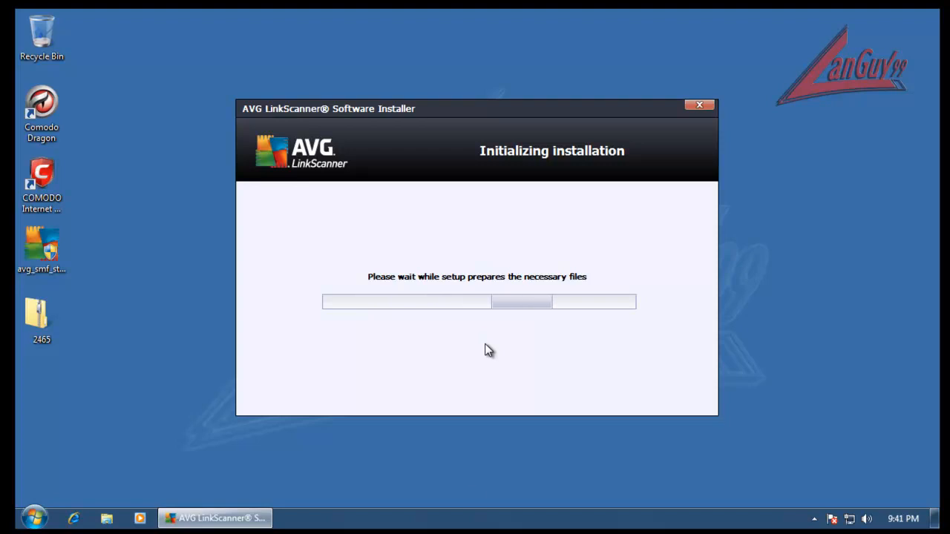
- Inspect the running processes in Windows Task Manager sorted by description, and close it
right_click(479, 512)
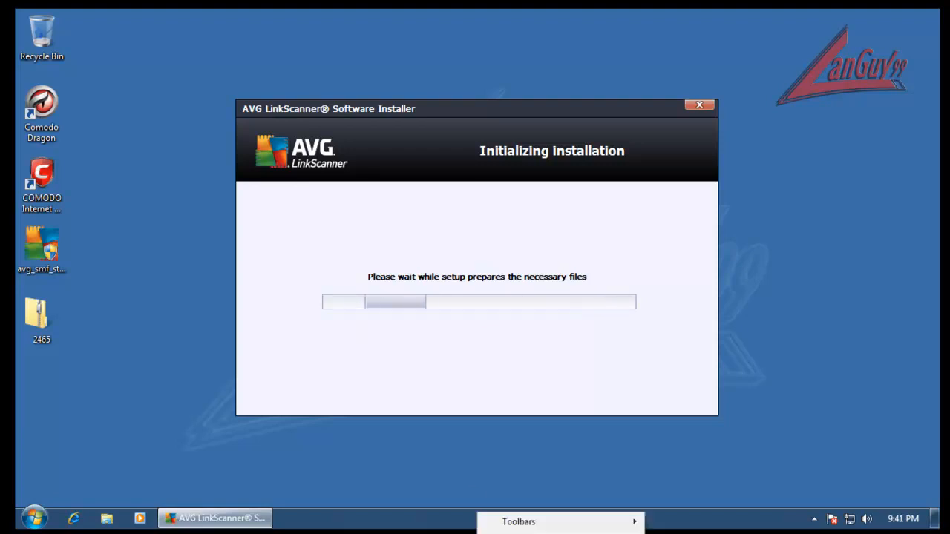
left_click(520, 533)
left_click_drag(9, 0, 423, 38)
left_click(250, 80)
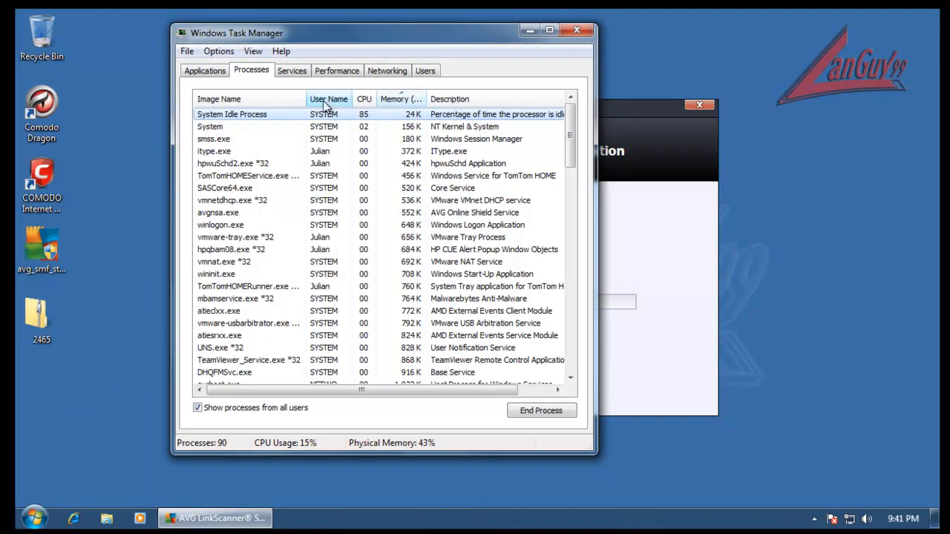
left_click(490, 99)
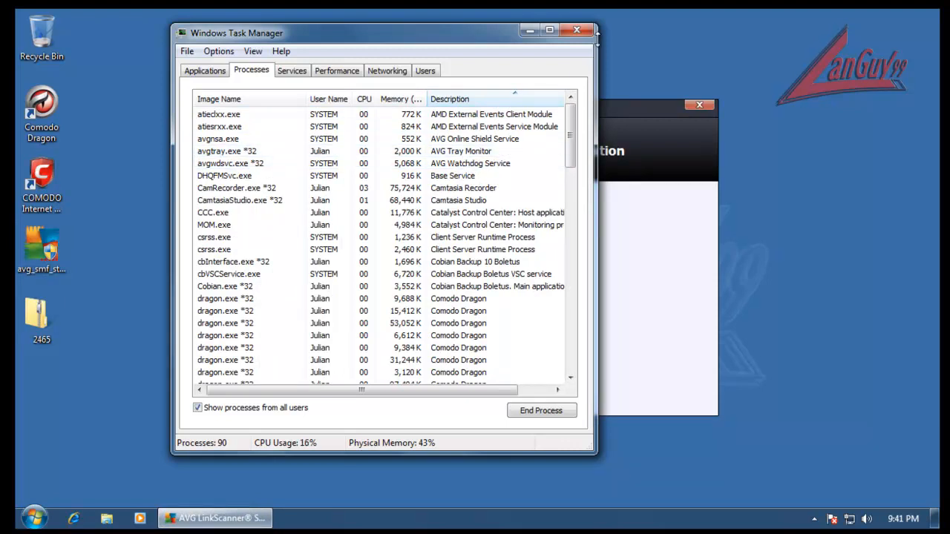
left_click(576, 30)
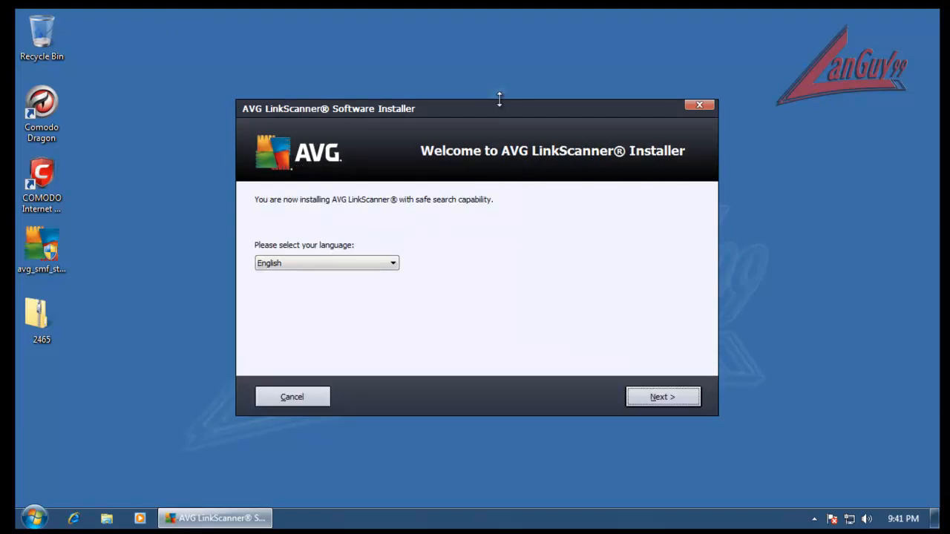
- Proceed through the AVG LinkScanner installer in English and choose Custom Install with the folder C:\Program Files\AVG\AVG2012\
left_click(658, 400)
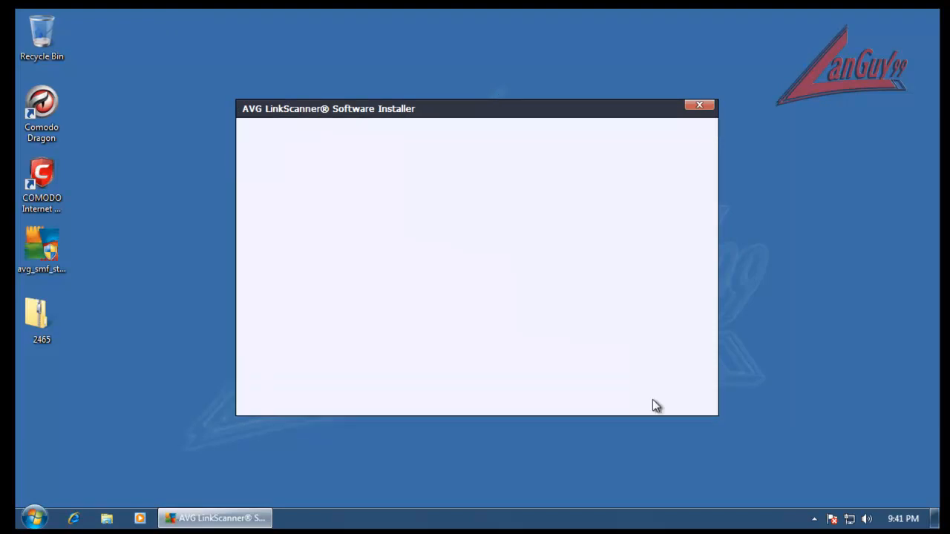
left_click(653, 400)
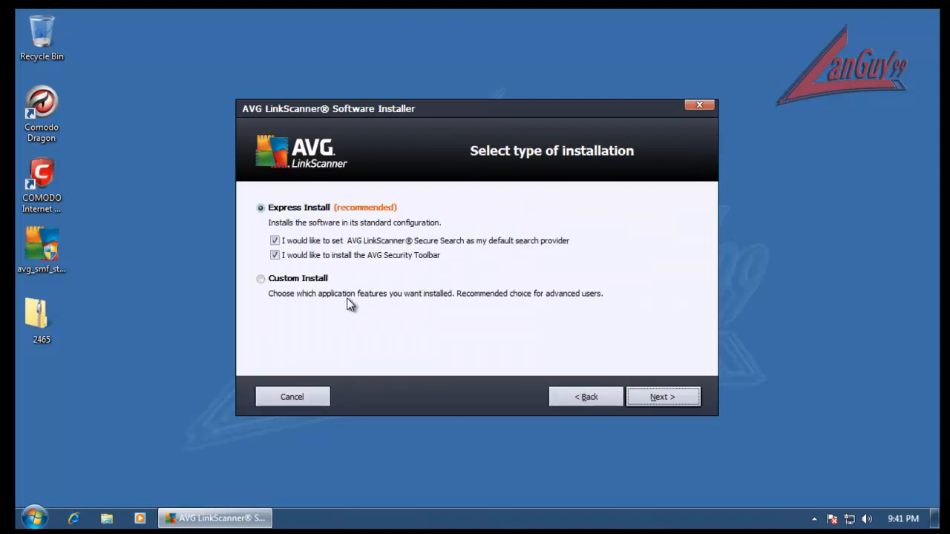
left_click(286, 284)
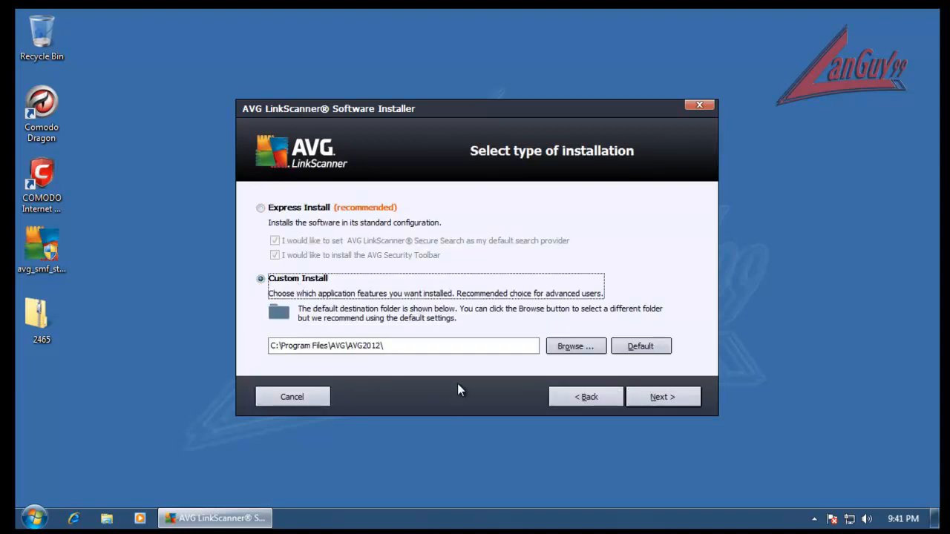
left_click(646, 398)
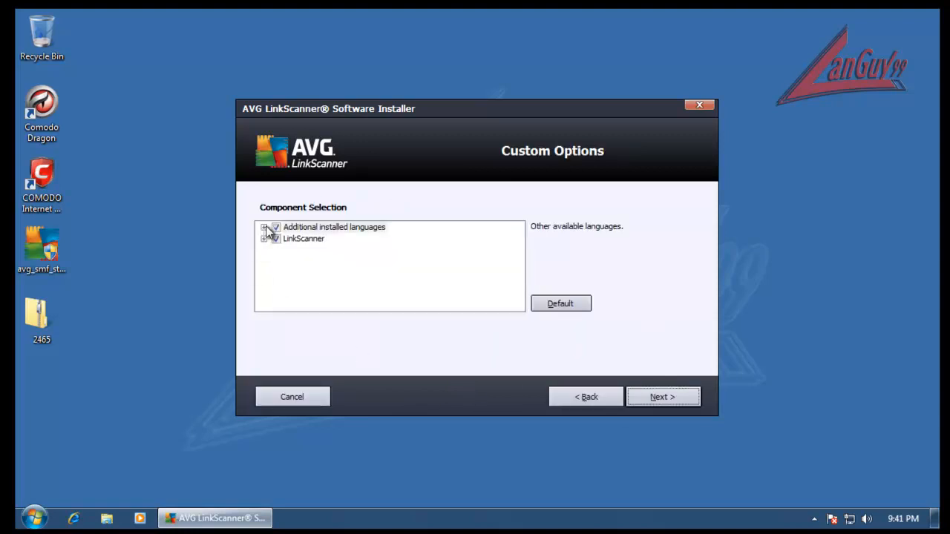
- Exclude the additional languages from the components and install LinkScanner without AVG Secure Search and the AVG Security Toolbar
left_click(275, 227)
left_click(263, 238)
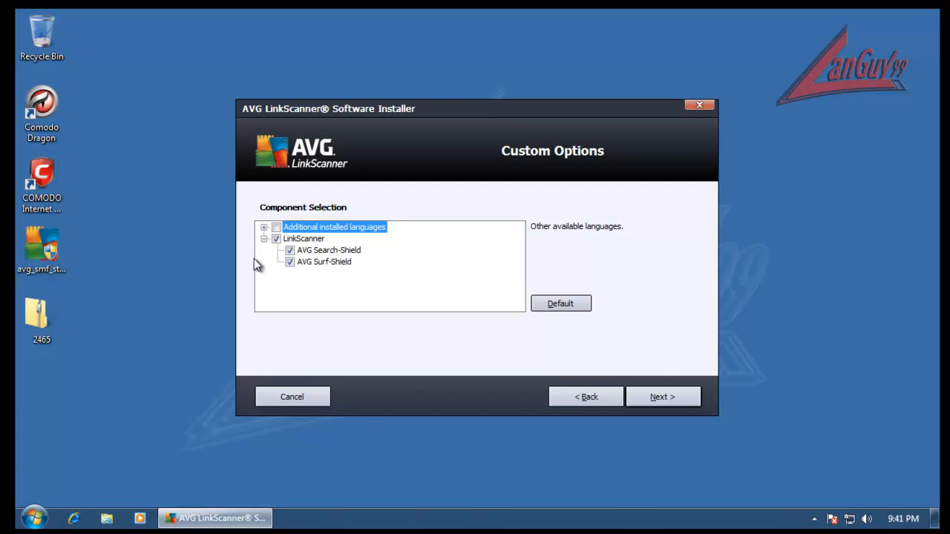
left_click(668, 400)
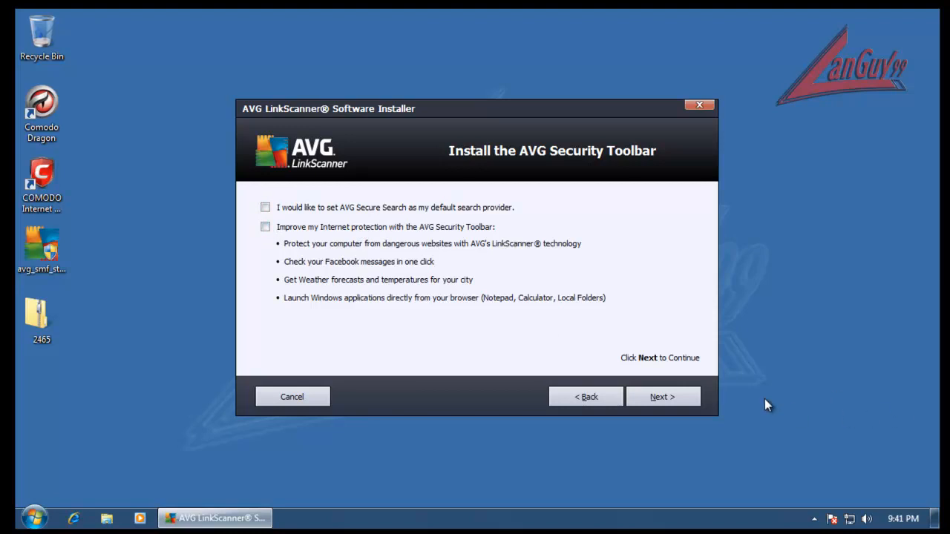
left_click(690, 400)
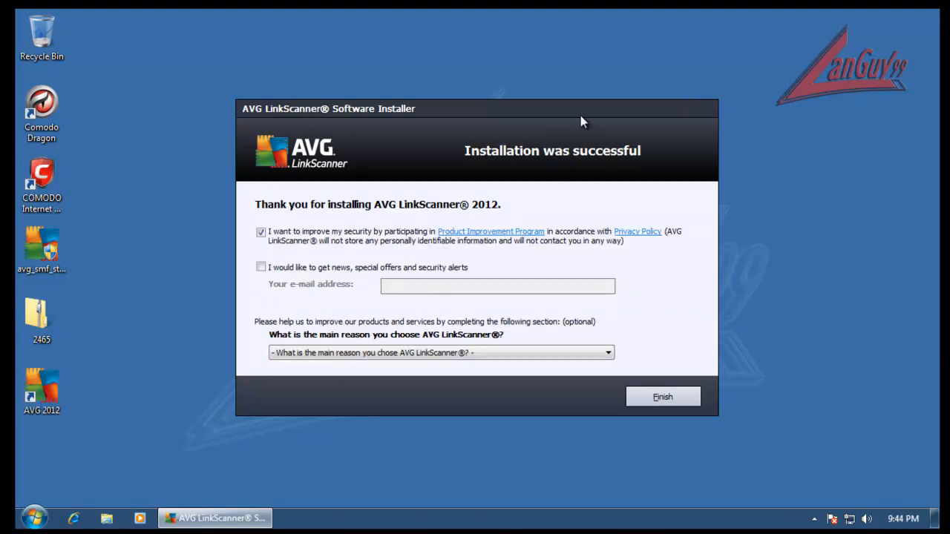
- Opt out of the AVG Product Improvement Program and finish the LinkScanner installation
left_click(261, 233)
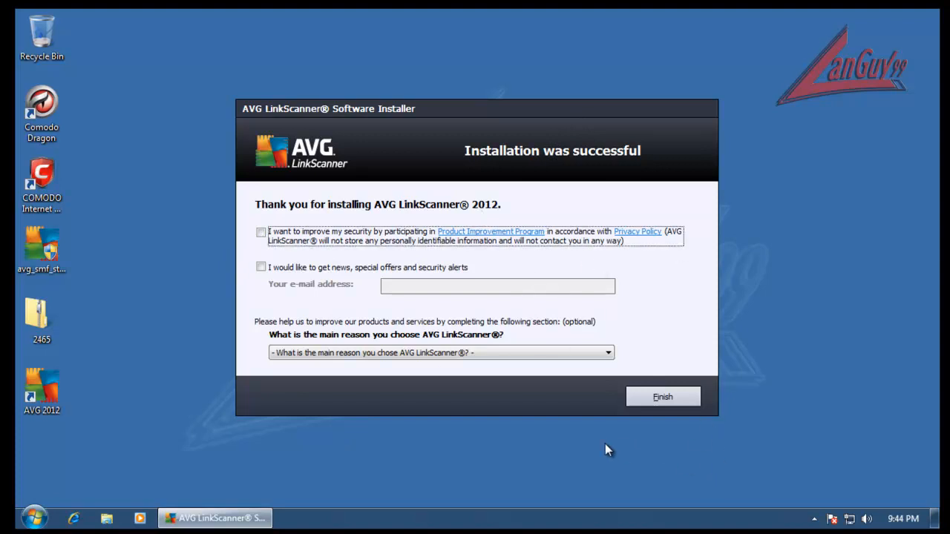
left_click(668, 399)
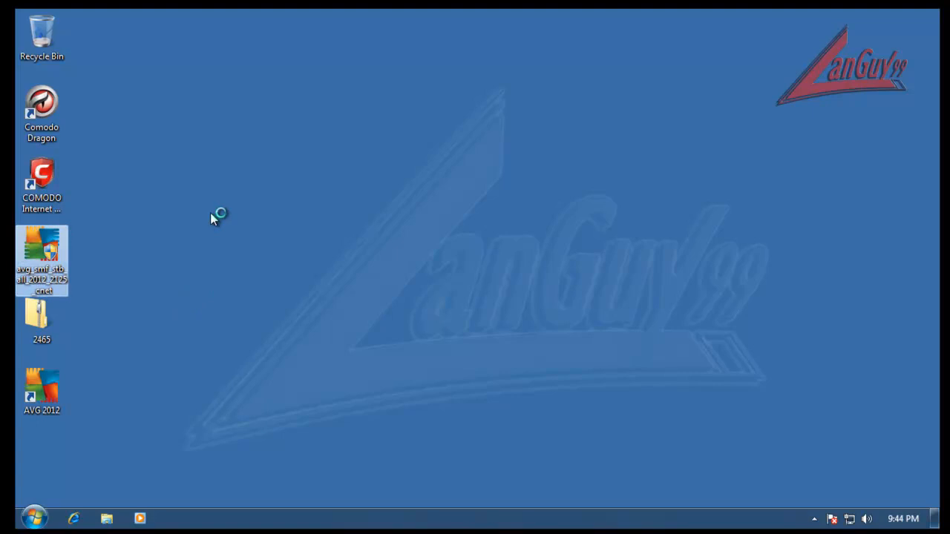
- Move the AVG installer file to the Recycle Bin and place the AVG 2012 shortcut in its spot above the 2465 folder
key("Delete")
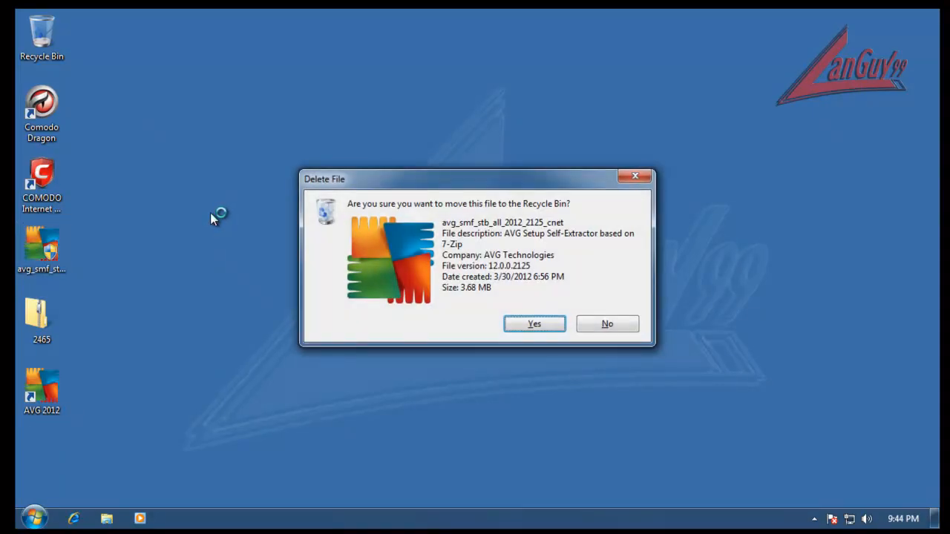
key("Return")
left_click_drag(43, 390, 55, 248)
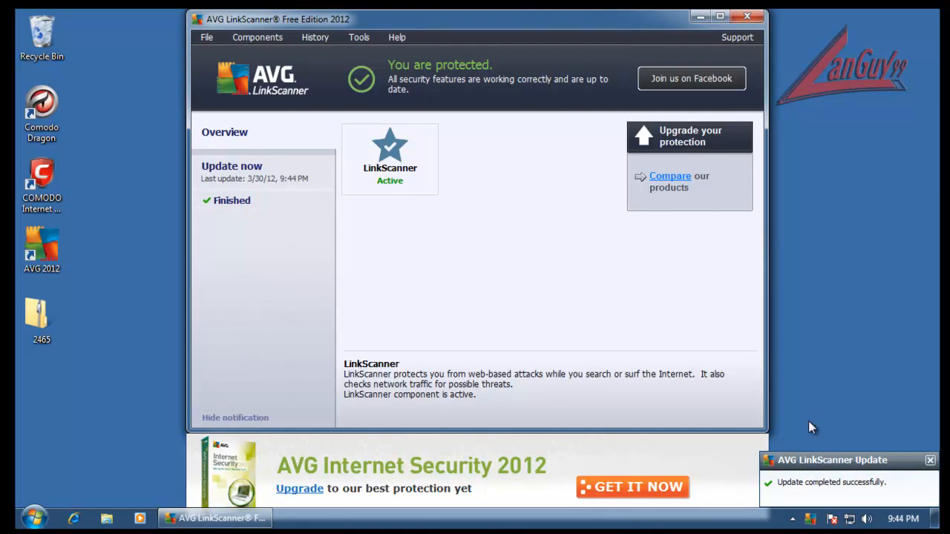
- Run the AVG LinkScanner program update, and close the LinkScanner window and its update notification
left_click(930, 460)
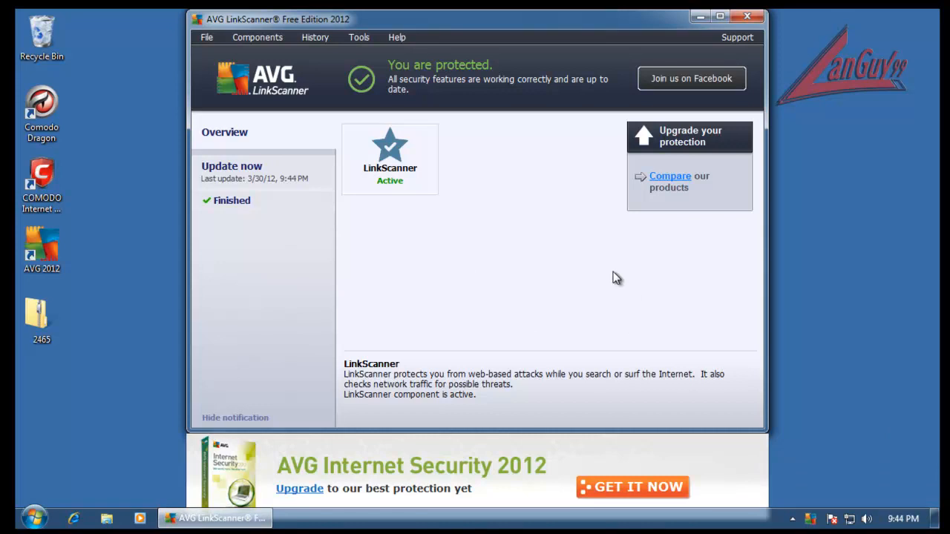
left_click(249, 196)
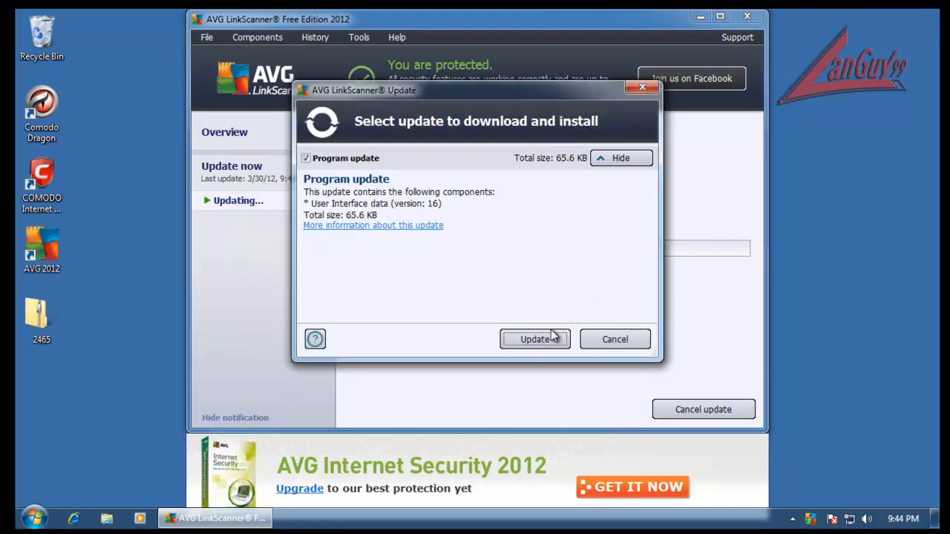
left_click(540, 339)
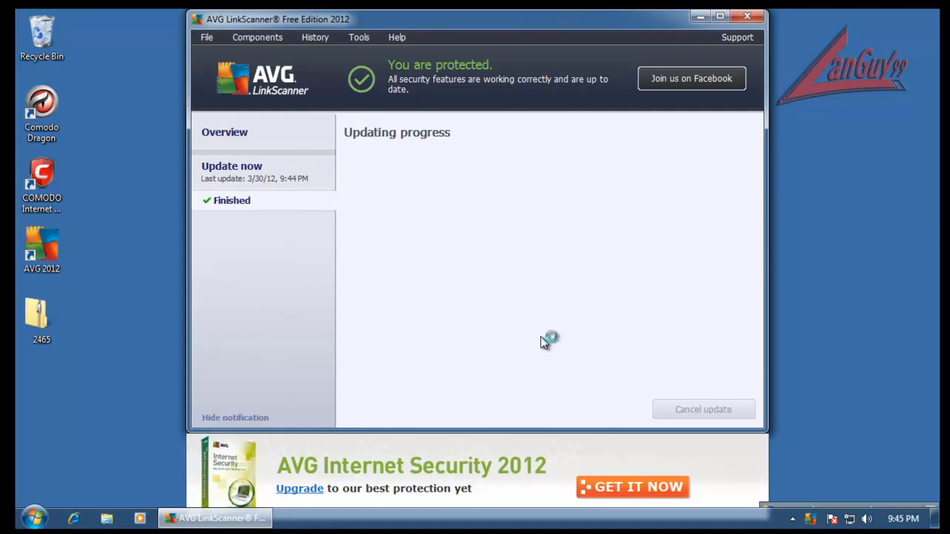
left_click(675, 408)
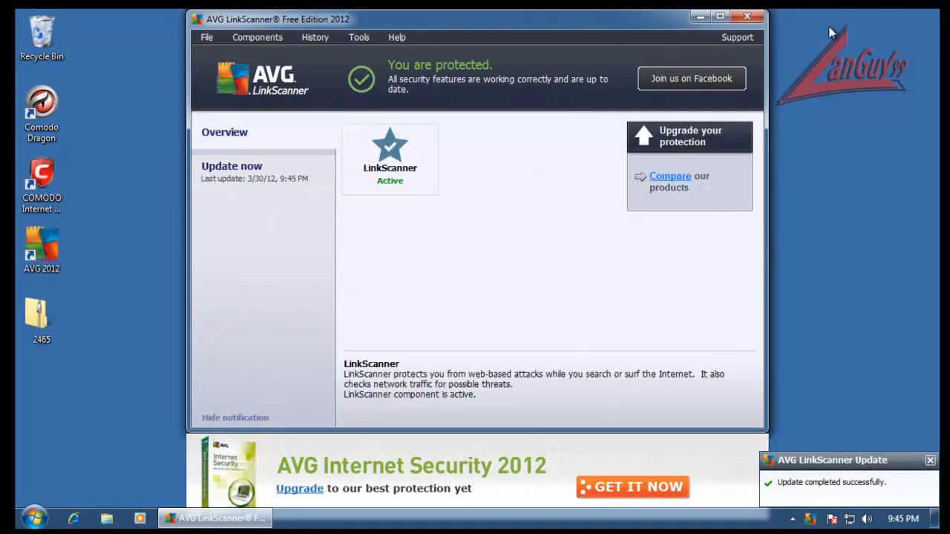
left_click(747, 15)
left_click(930, 461)
- Open Windows Task Manager and show the processes from all users, sorted by description
left_click(792, 518)
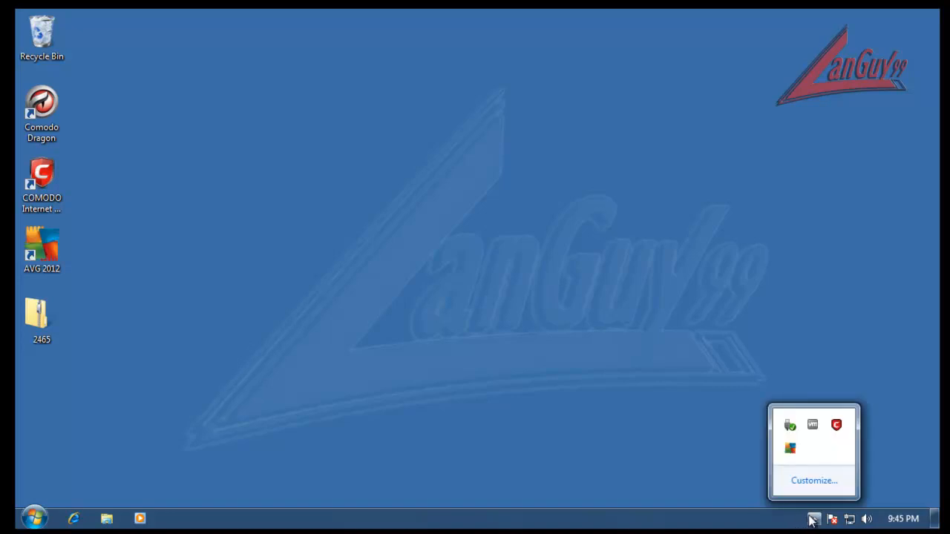
right_click(670, 520)
left_click(720, 468)
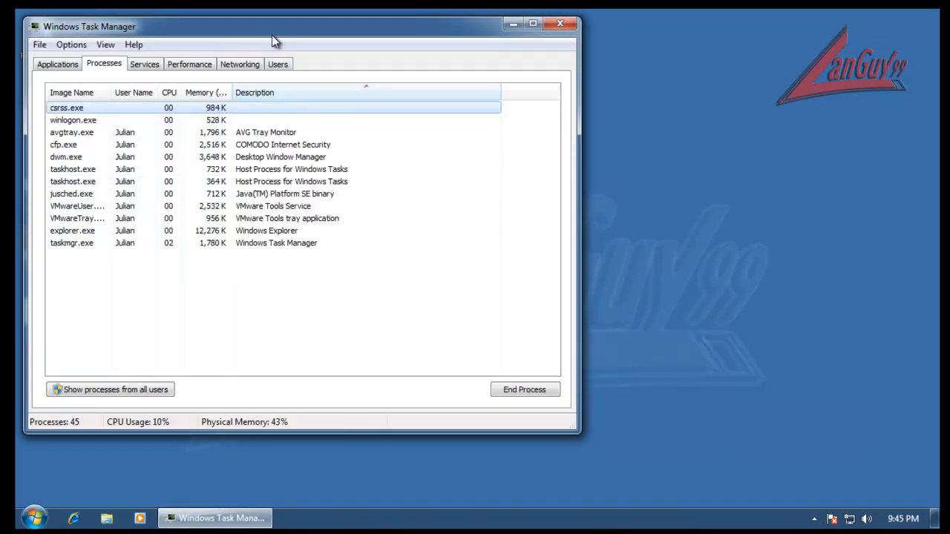
left_click_drag(270, 37, 418, 42)
left_click(236, 397)
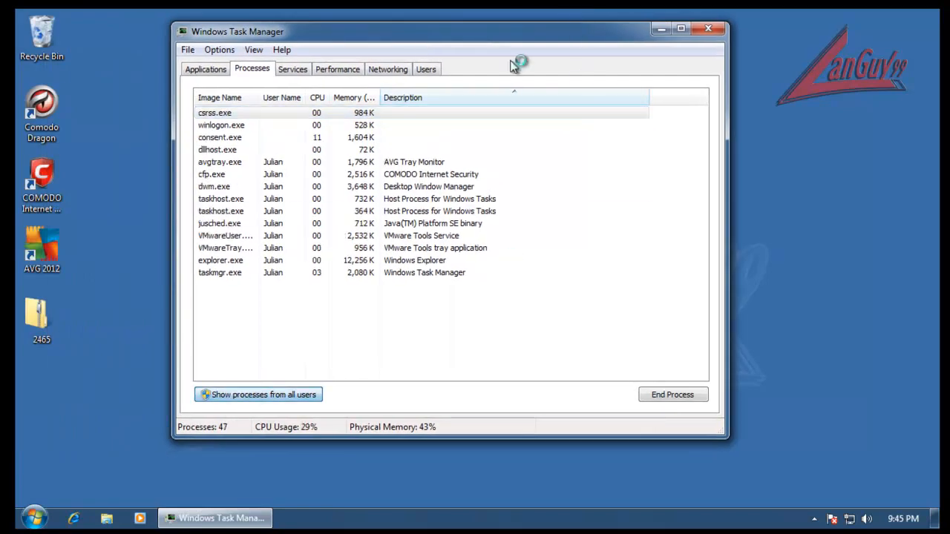
left_click(467, 98)
left_click(455, 98)
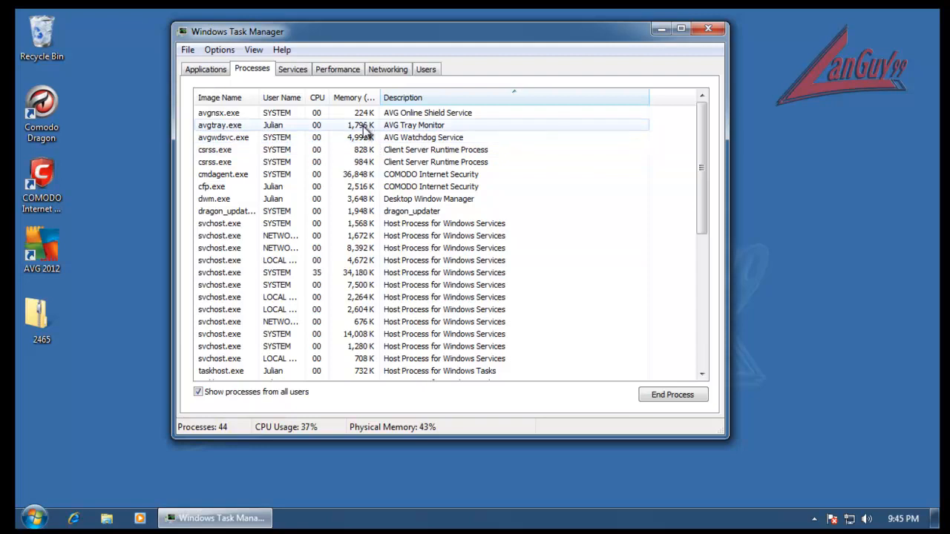
- Examine the memory use of the COMODO and AVG processes here and in the host machine's Task Manager, and close both Task Managers
left_click(374, 177)
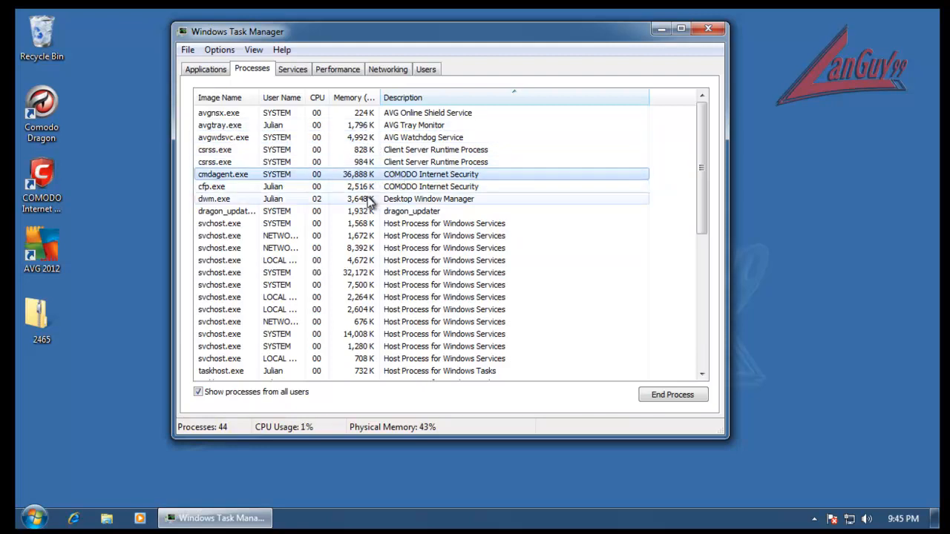
right_click(541, 522)
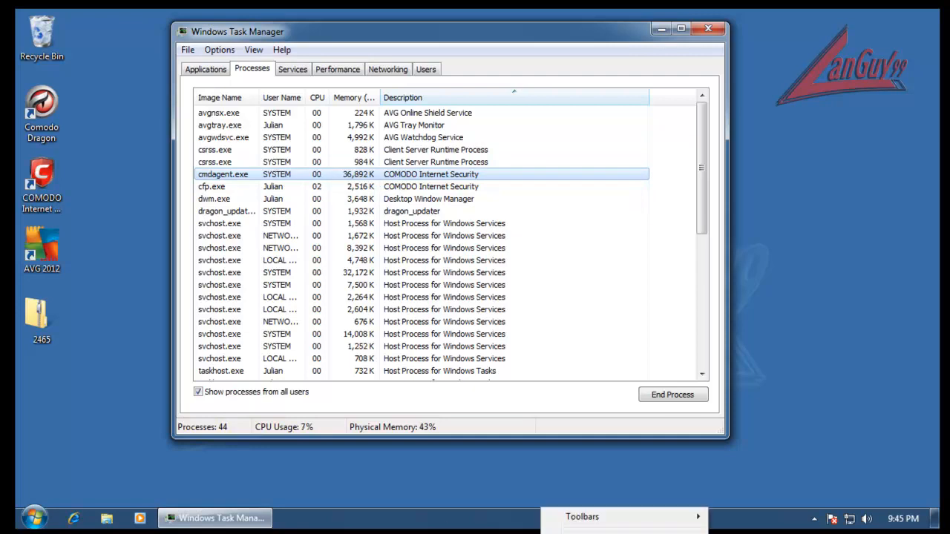
left_click(586, 533)
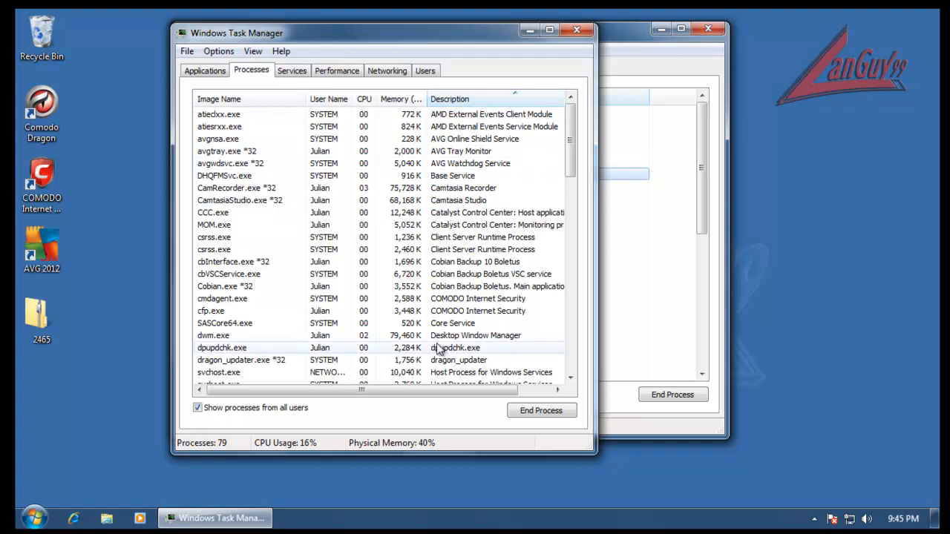
left_click(448, 300)
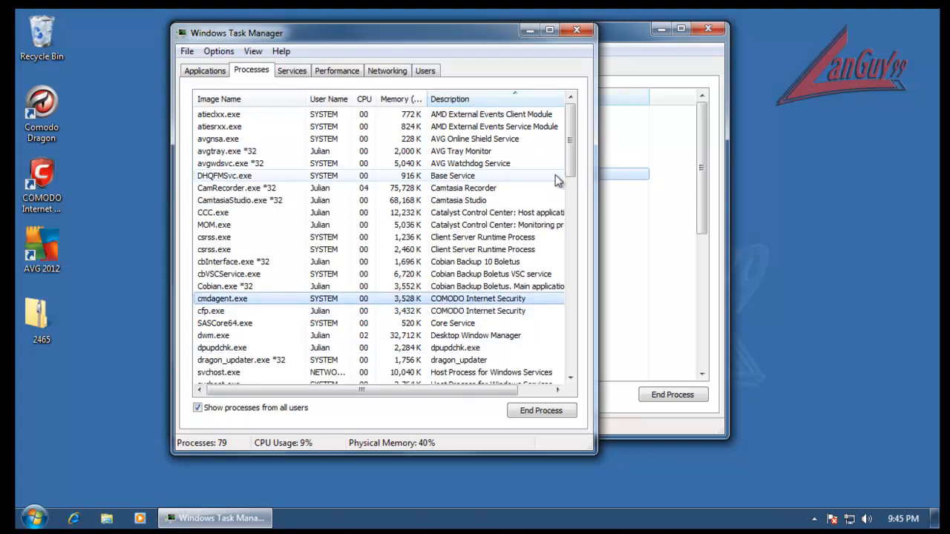
left_click(582, 32)
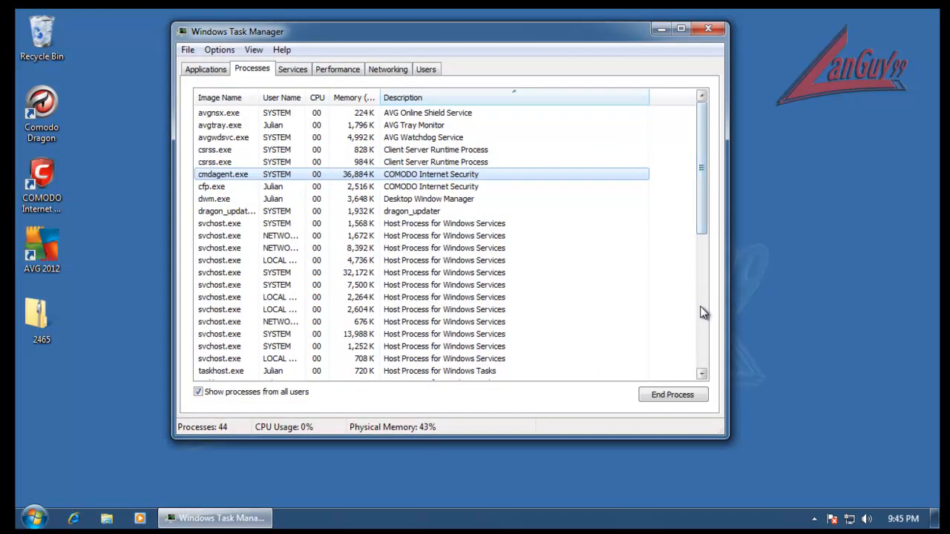
left_click_drag(704, 219, 702, 269)
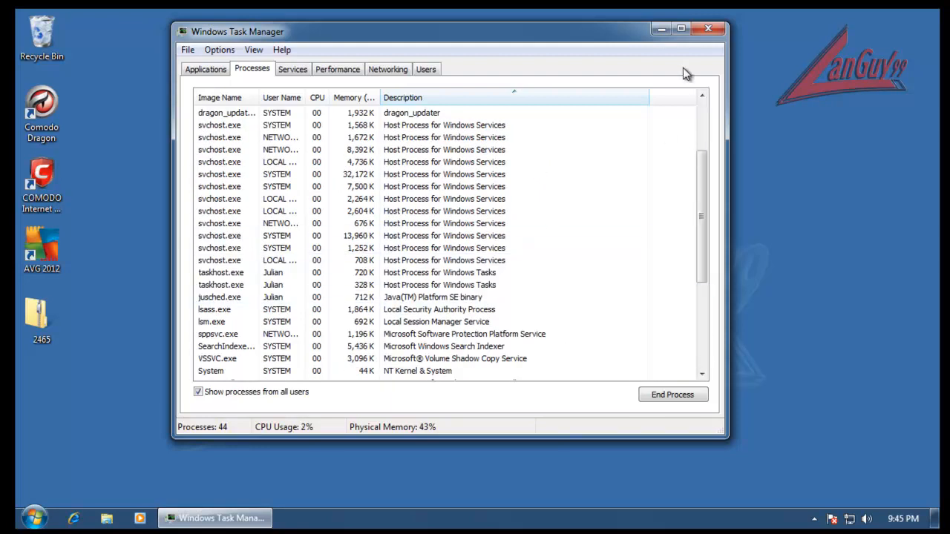
left_click(708, 29)
- Open and close Internet Explorer, and launch Comodo Dragon with its home page address selected
left_click(73, 519)
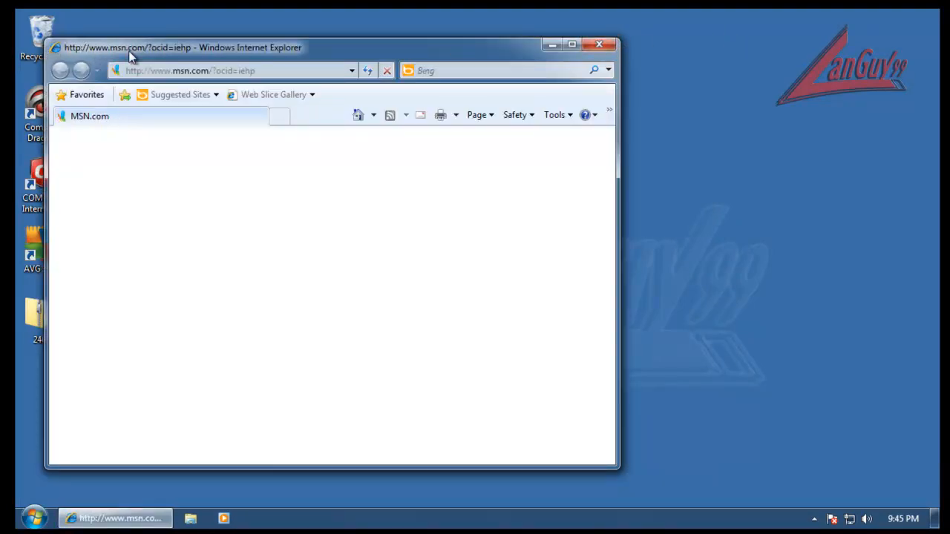
left_click(601, 46)
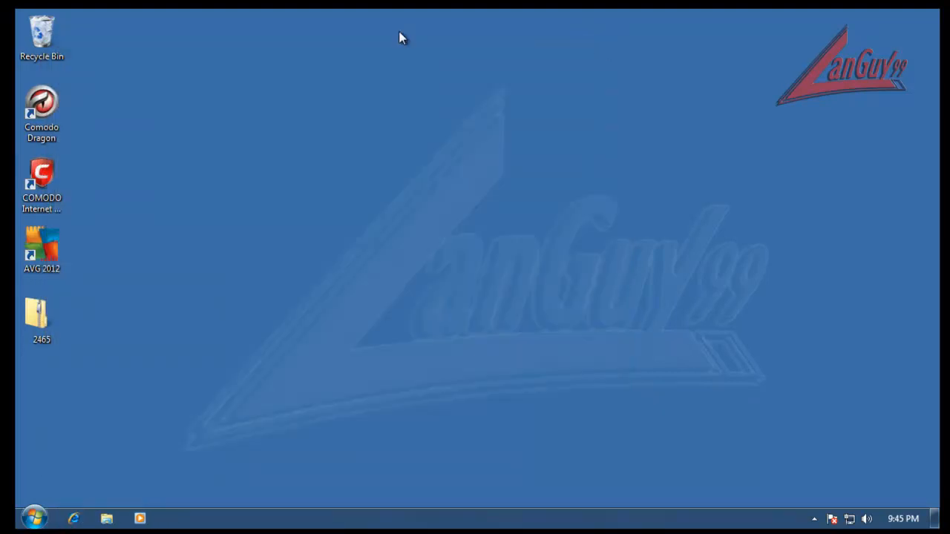
double_click(54, 99)
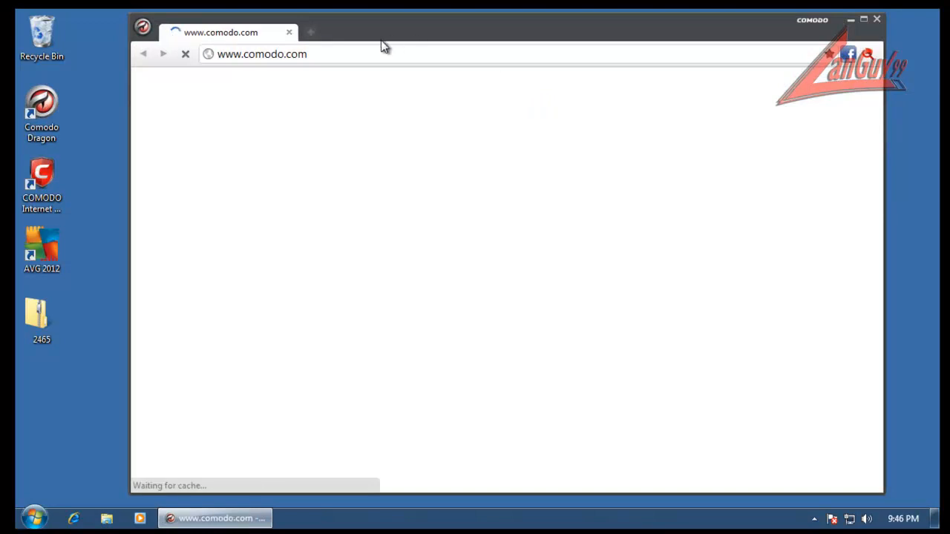
left_click(381, 49)
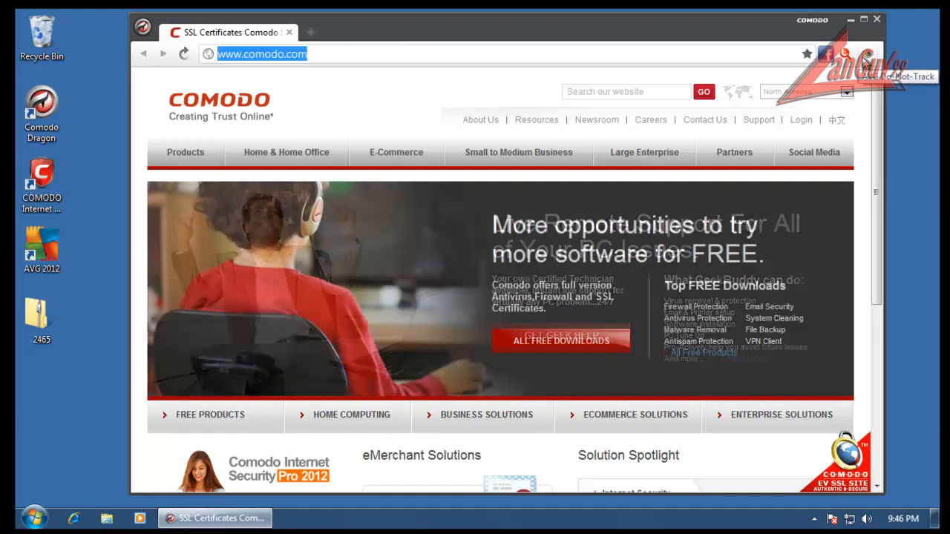
- Examine the installed AVG extensions and the AVG Do-Not-Track options in the browser settings, and close both tabs
left_click(143, 27)
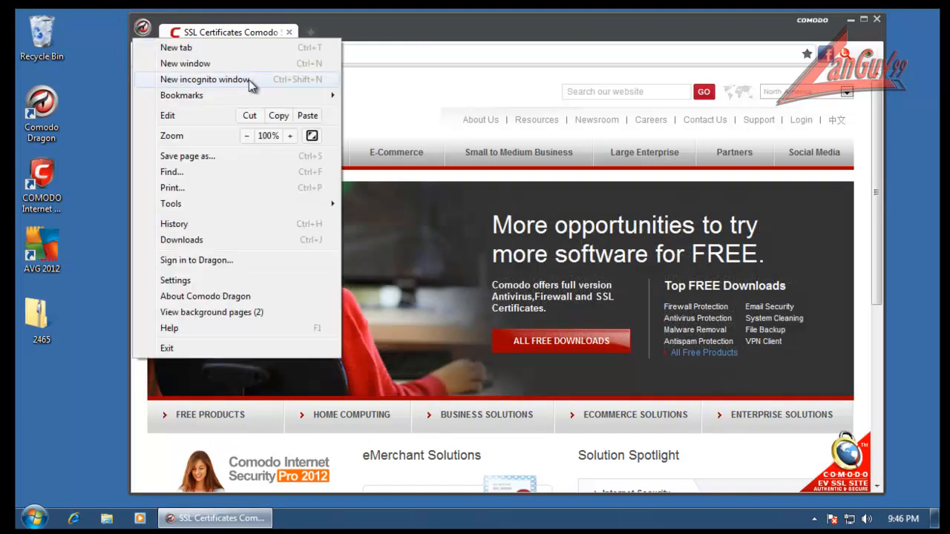
left_click(235, 281)
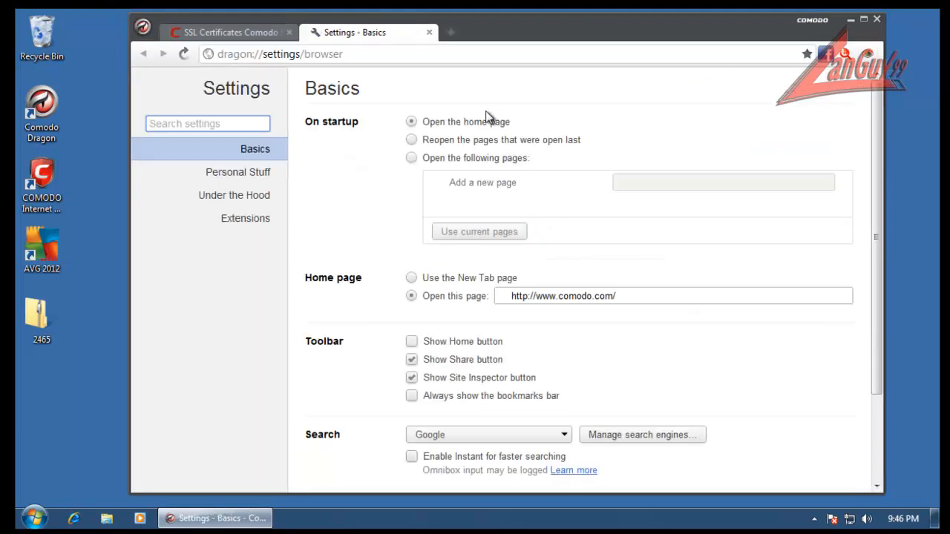
left_click(245, 219)
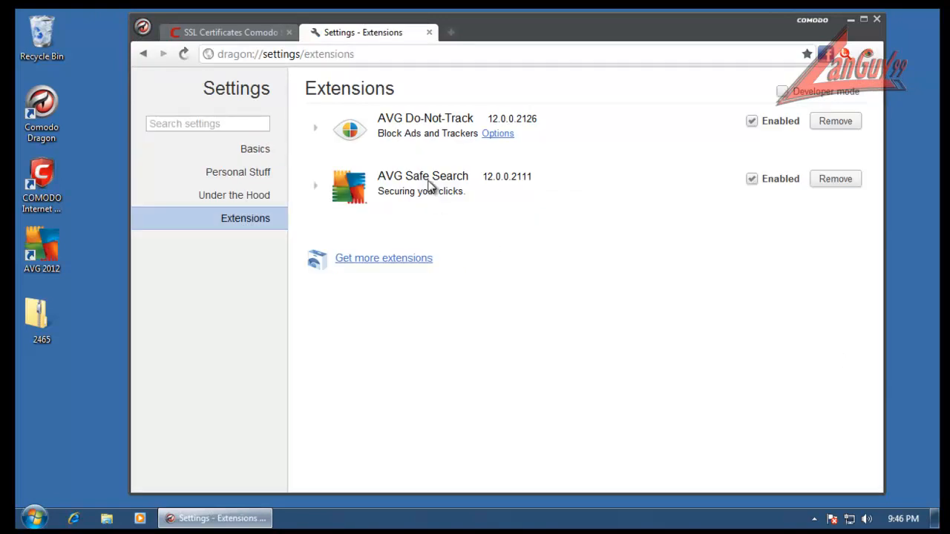
left_click(497, 134)
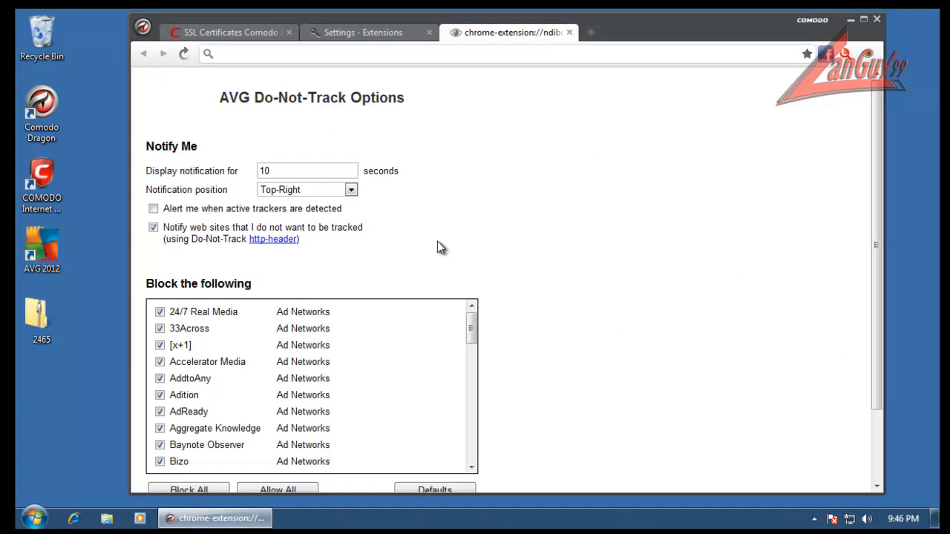
scroll(598, 354, "down", 1)
left_click_drag(462, 236, 498, 162)
scroll(608, 260, "up", 1)
left_click(569, 32)
left_click(428, 32)
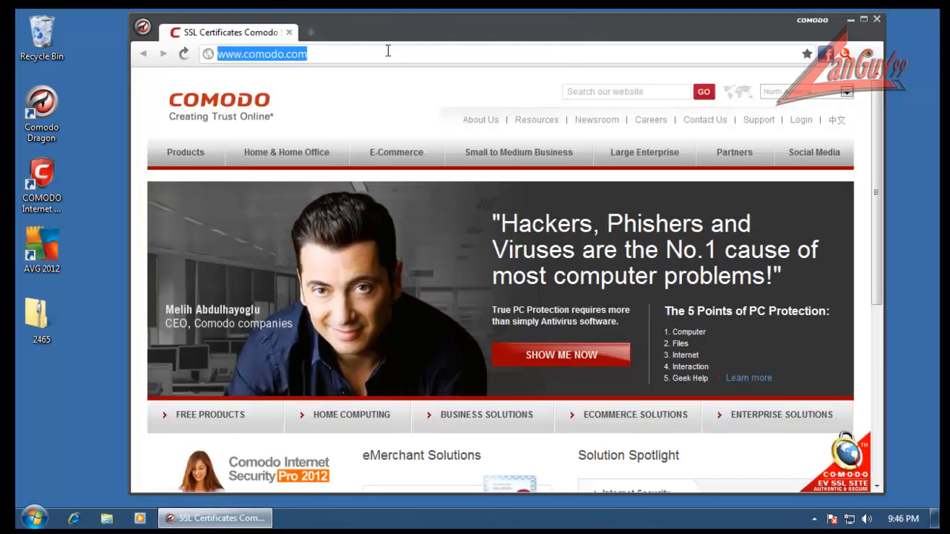
- Go to malwaredomainlist.com, open its Malware Domain List page and maximize the browser window
type("malwaredo")
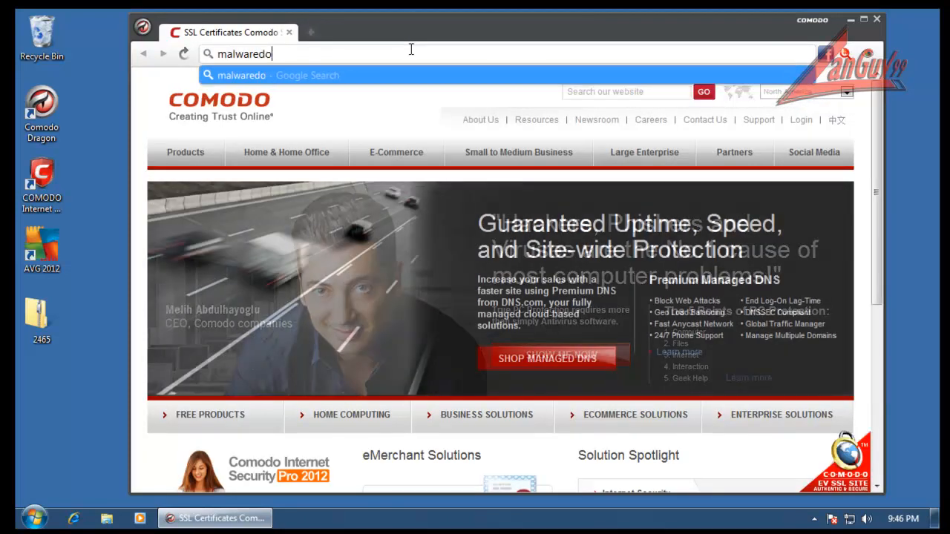
type("mainlist.")
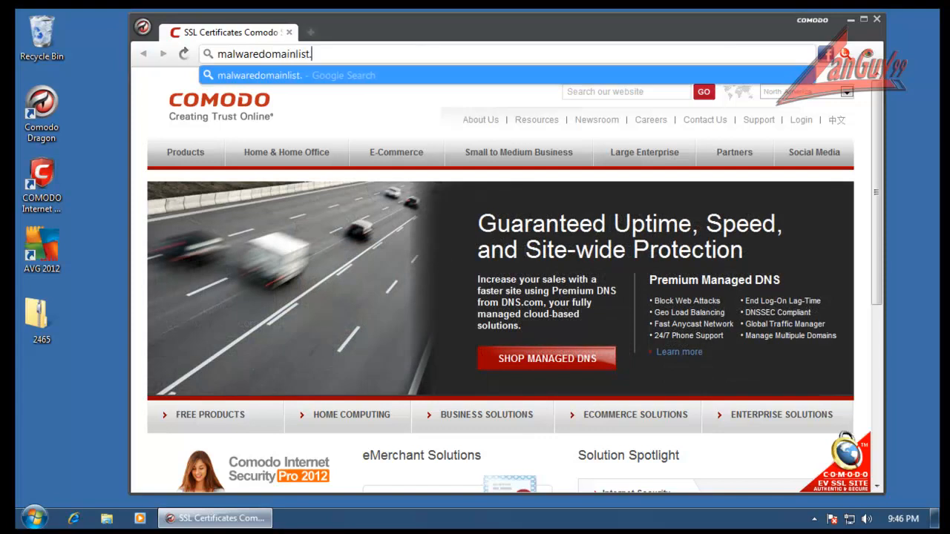
type("com")
key("Return")
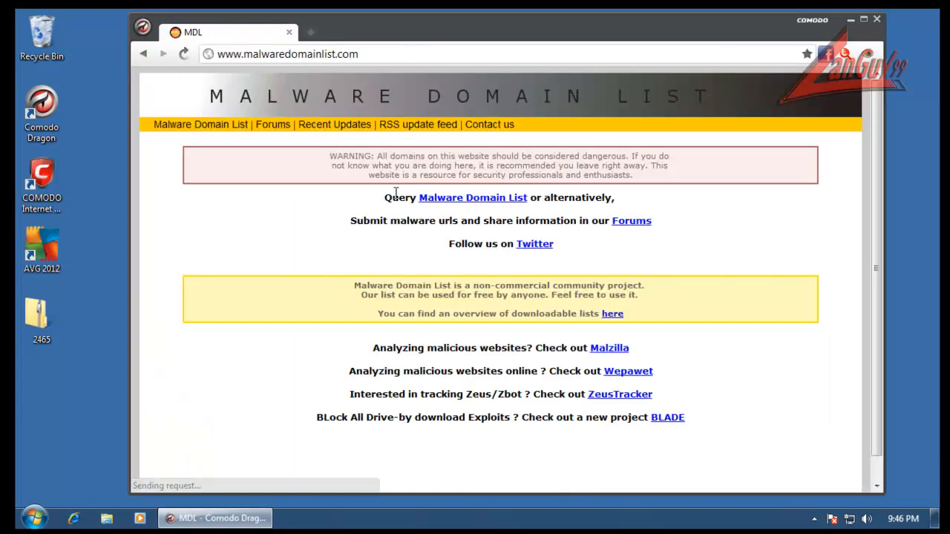
left_click(221, 124)
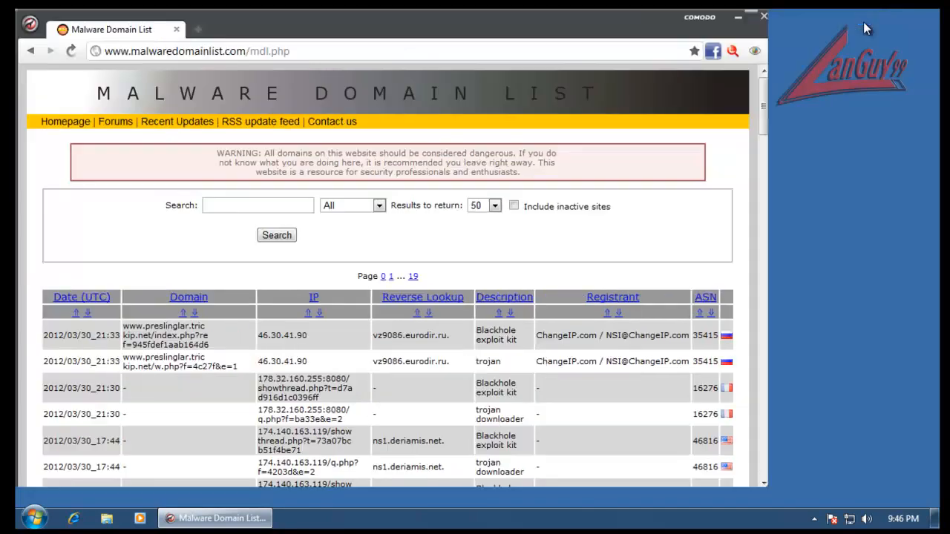
key("super+Up")
- Open the first listed domain address, a Blackhole exploit kit entry, in a new tab and close that tab
triple_click(267, 336)
right_click(267, 335)
left_click(303, 354)
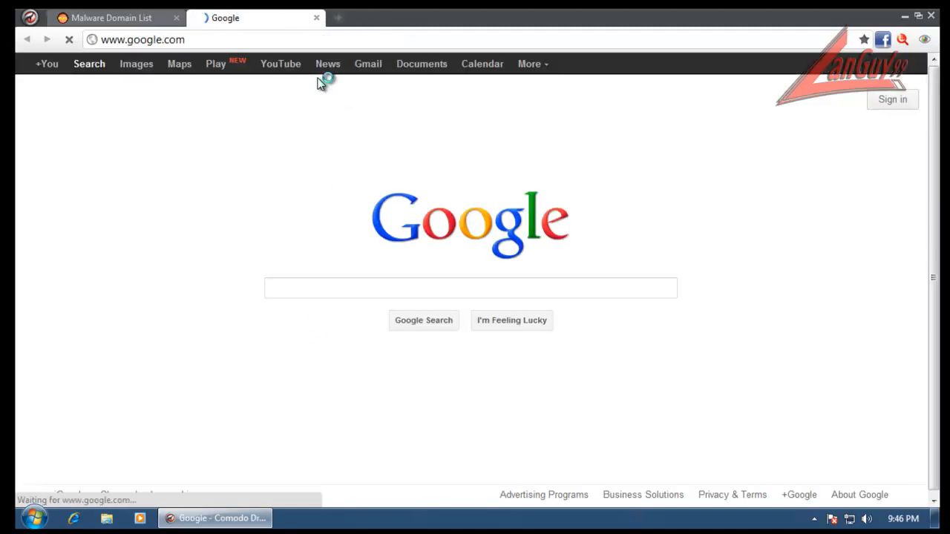
left_click(318, 18)
- Download contacts.exe by opening the second listed domain address, a trojan entry, in a new tab, and close that tab
triple_click(283, 356)
right_click(283, 355)
left_click(333, 380)
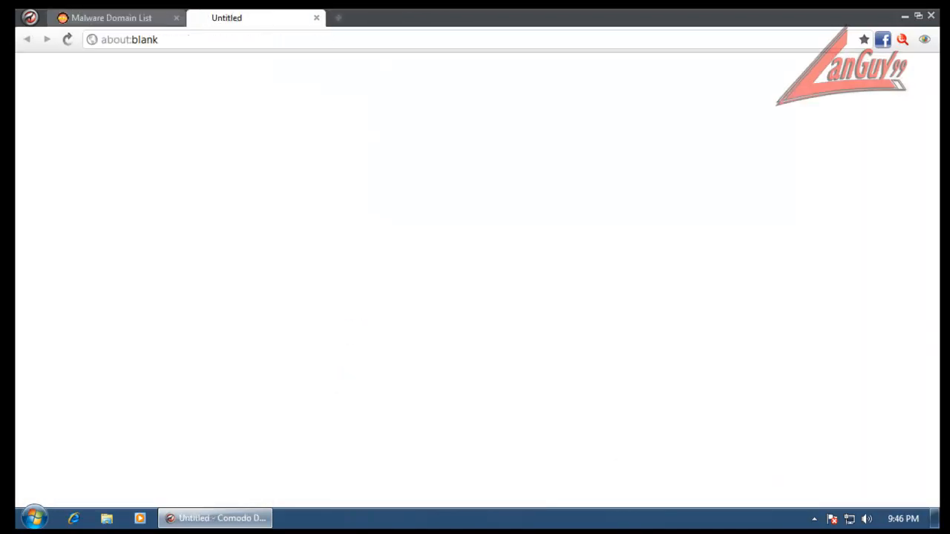
left_click(318, 18)
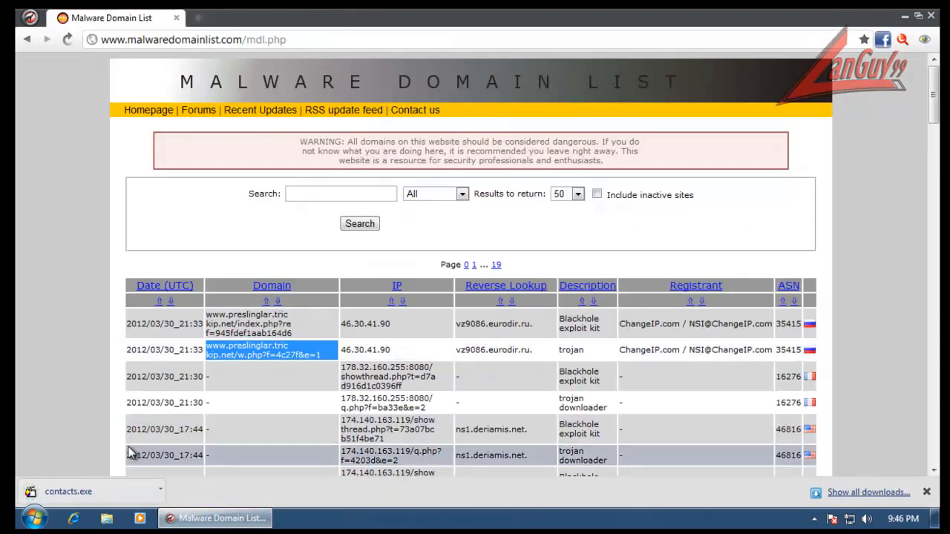
- Run the downloaded contacts.exe, decline the GeekBuddy cleanup and dismiss the COMODO malware alert
left_click(59, 493)
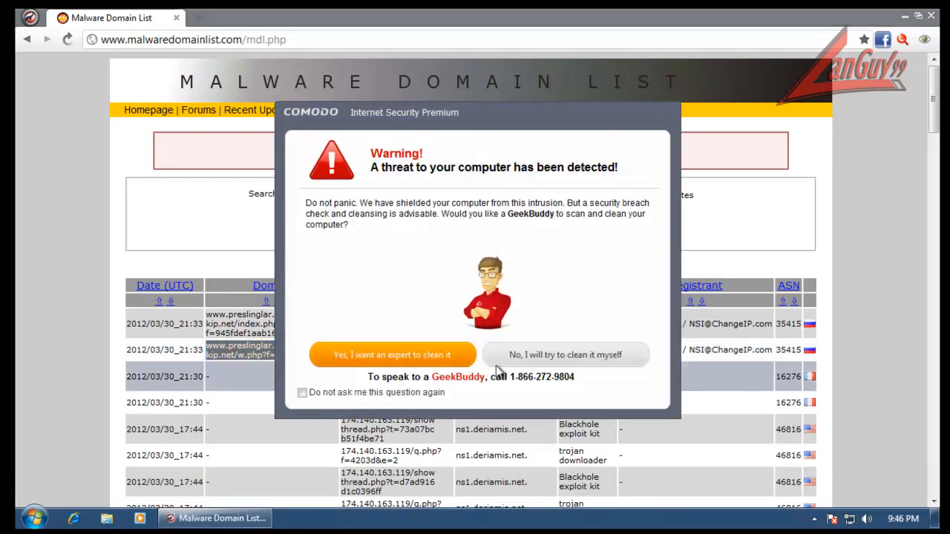
left_click(573, 357)
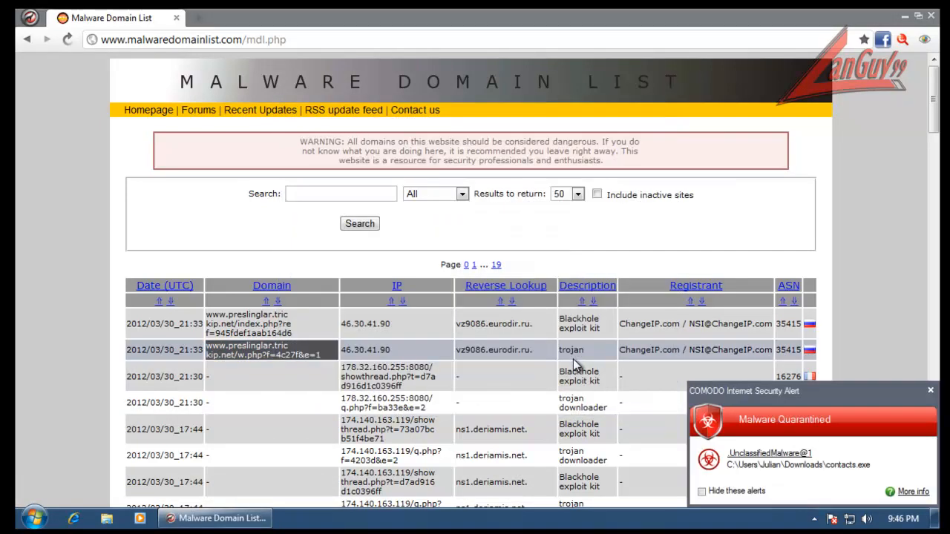
left_click(930, 392)
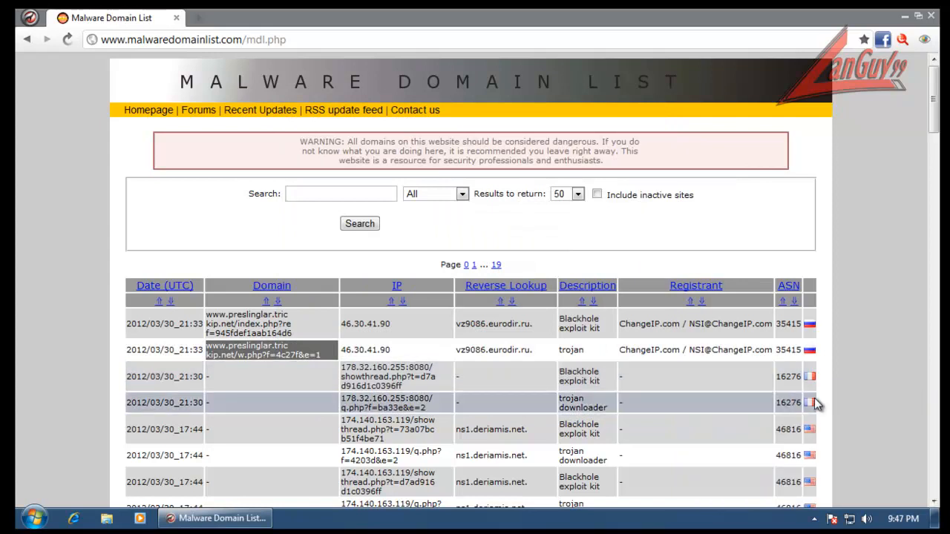
- Open the listed 178.32.160.255:8080 showthread.php Blackhole exploit kit address in a new tab and close that tab
scroll(893, 398, "down", 2)
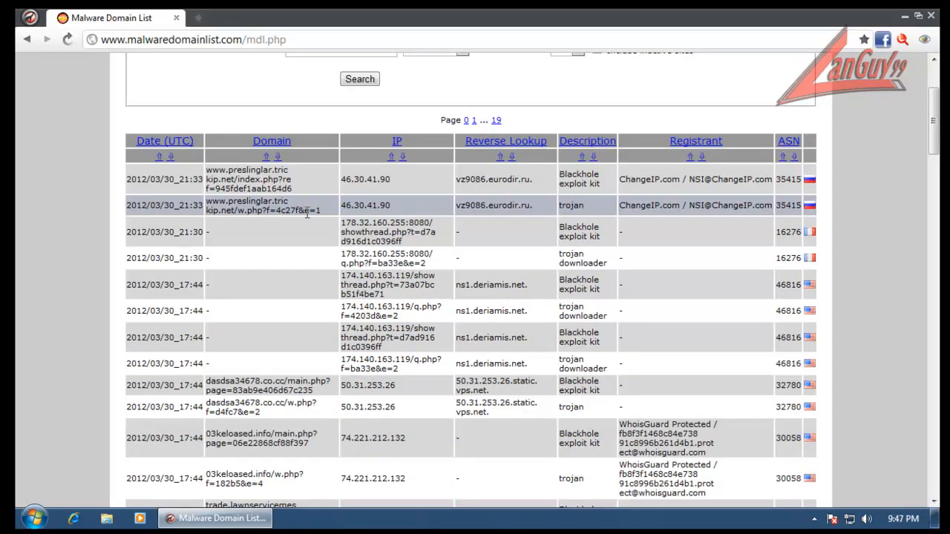
triple_click(358, 236)
right_click(358, 236)
left_click(390, 259)
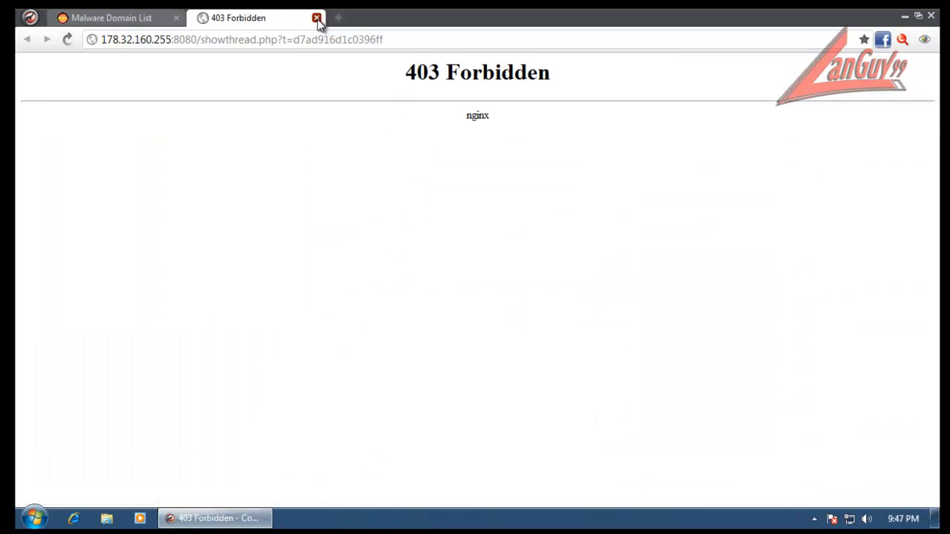
left_click(316, 17)
- Open the listed 178.32.160.255:8080 q.php trojan downloader address in a new tab and close that tab
double_click(390, 263)
triple_click(391, 263)
right_click(394, 264)
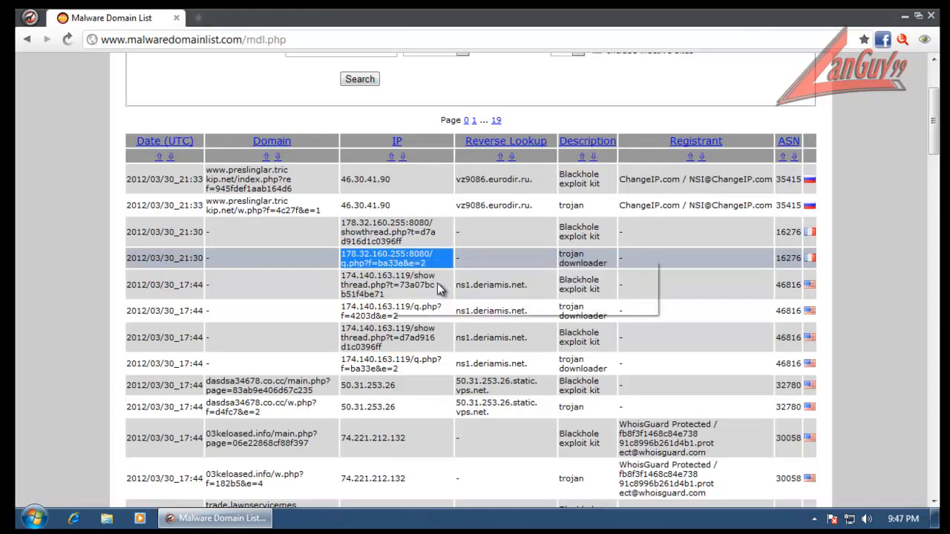
left_click(437, 283)
left_click(317, 17)
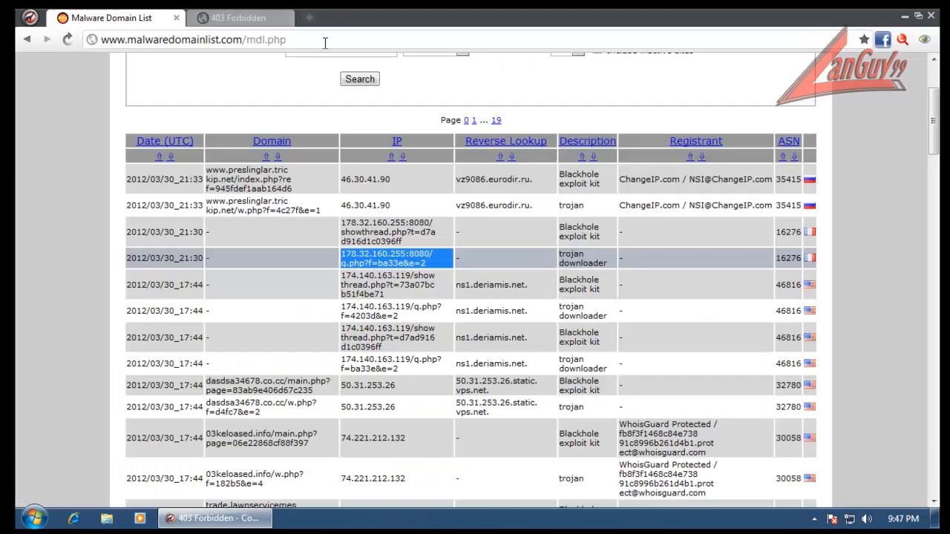
- Open the first listed 174.140.163.119 showthread.php Blackhole exploit kit address in a new tab
left_click(377, 276)
triple_click(377, 280)
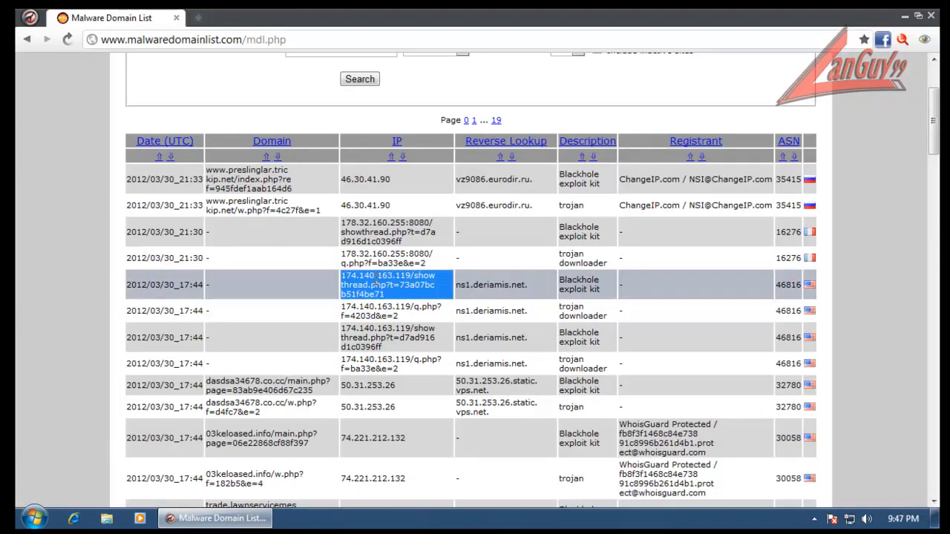
right_click(377, 280)
left_click(434, 304)
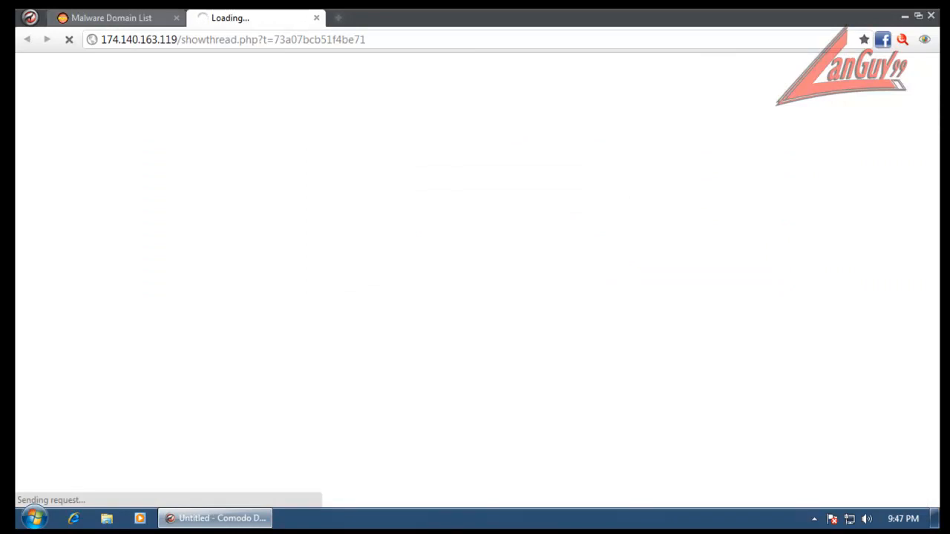
- Open the listed dasdsa34678.co.cc main.php Blackhole exploit kit address, dismiss the AVG LinkScanner alert and close both test tabs
left_click(142, 20)
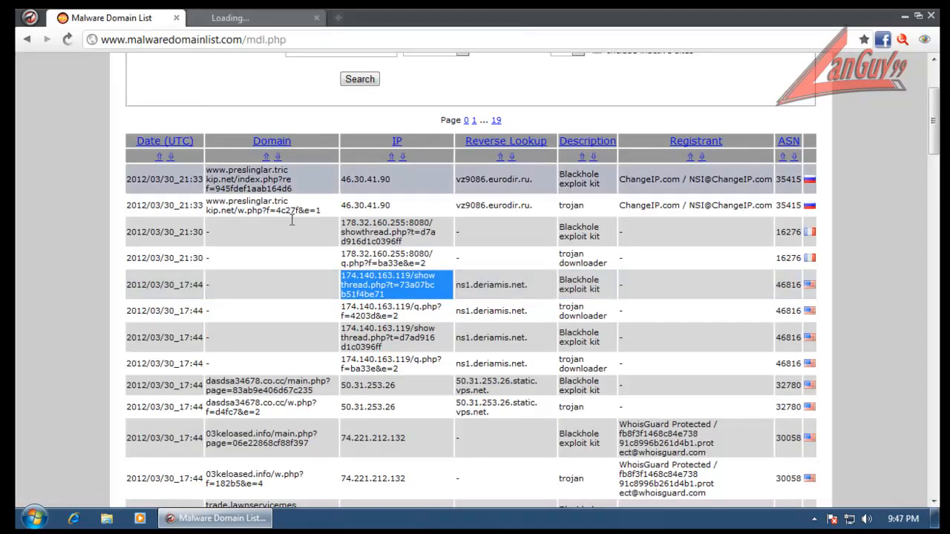
left_click(378, 315)
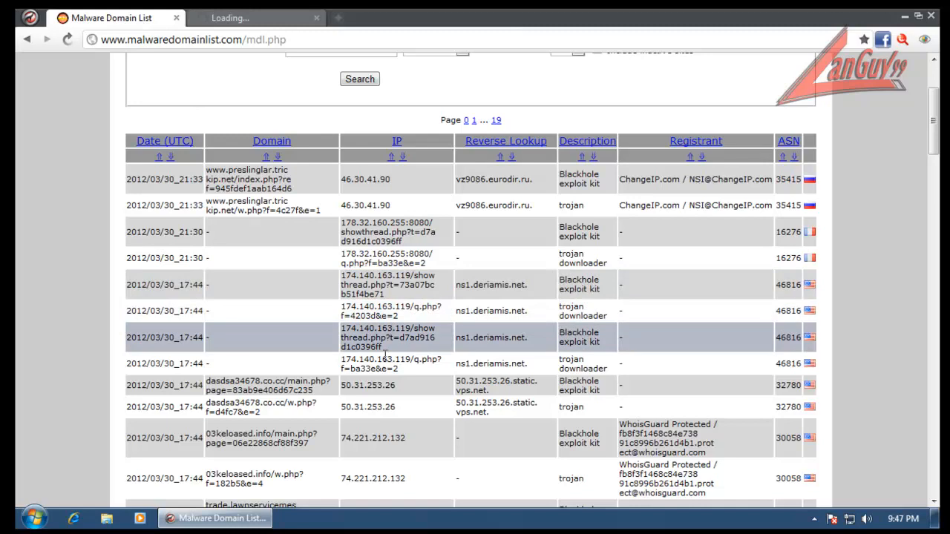
triple_click(290, 387)
right_click(289, 381)
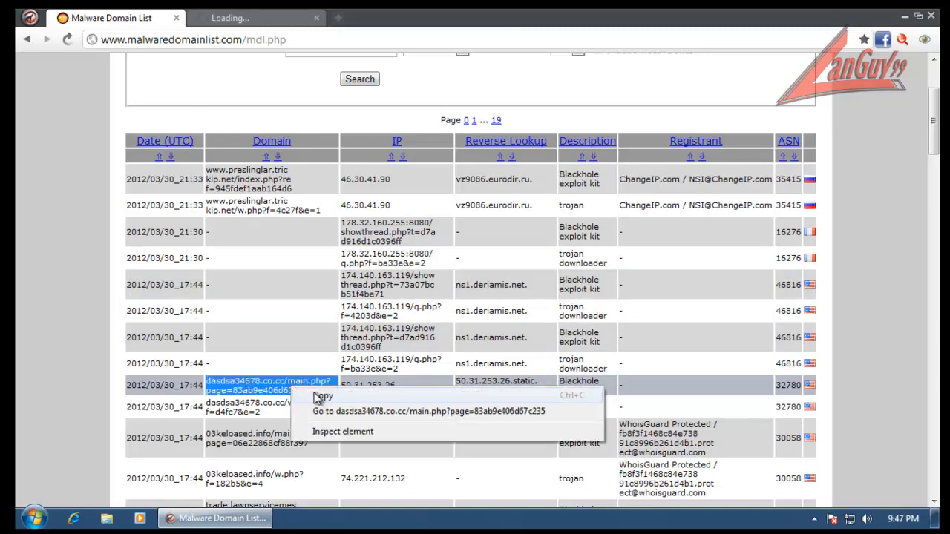
left_click(335, 405)
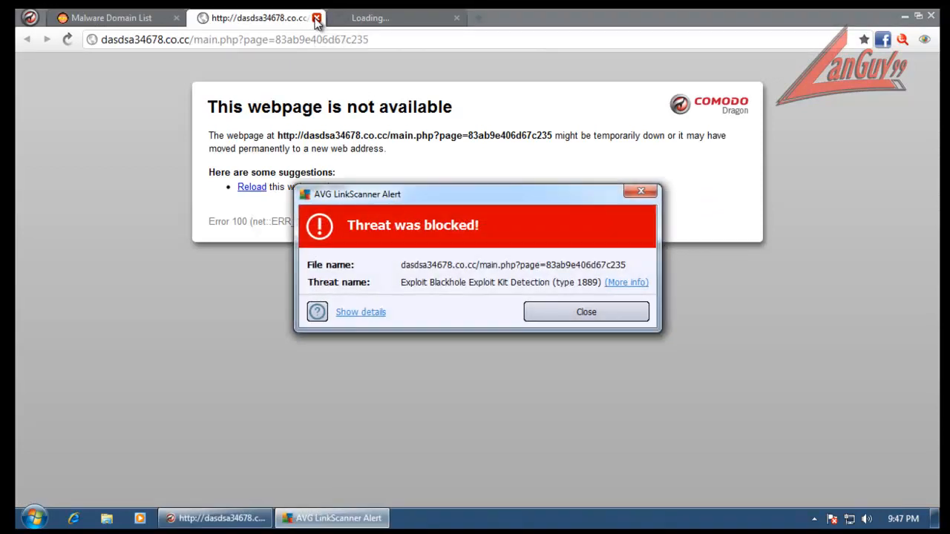
left_click(317, 18)
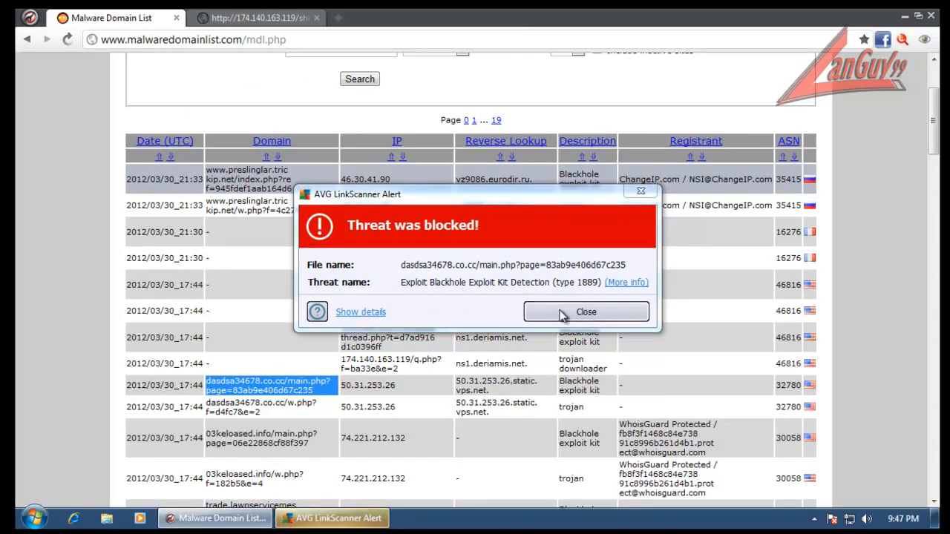
left_click(562, 313)
left_click(282, 18)
left_click(315, 17)
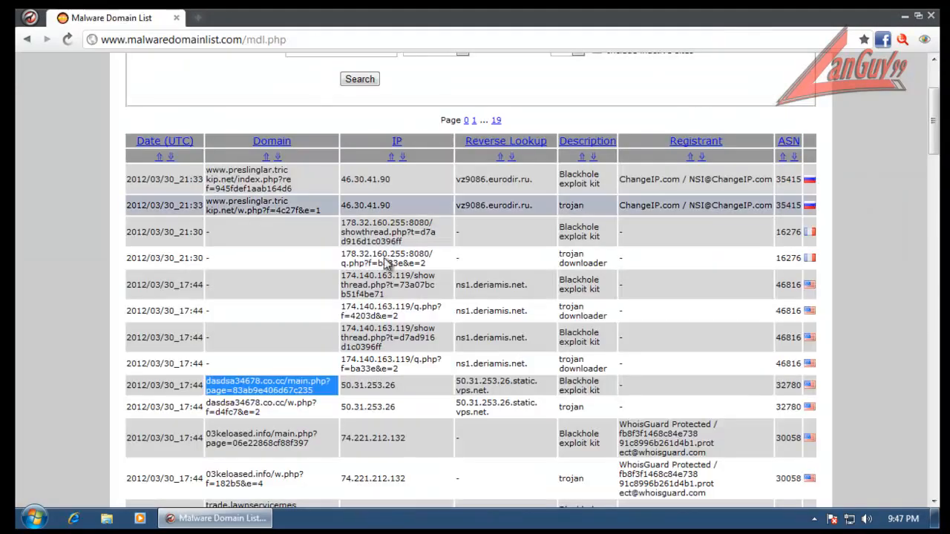
- Open the listed dasdsa34678.co.cc w.php trojan address, proceed past the malware warning and dismiss the COMODO alert
scroll(297, 104, "down", 4)
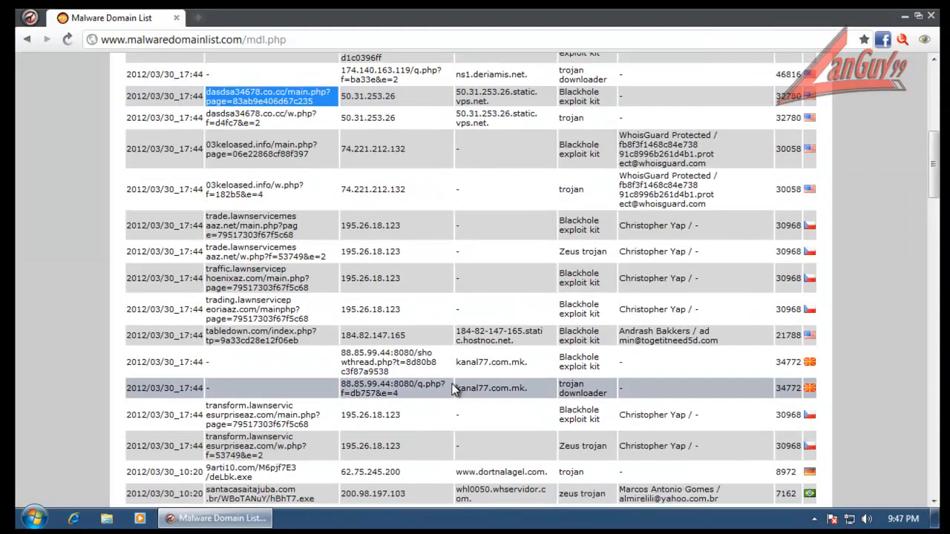
triple_click(274, 113)
right_click(270, 113)
left_click(308, 133)
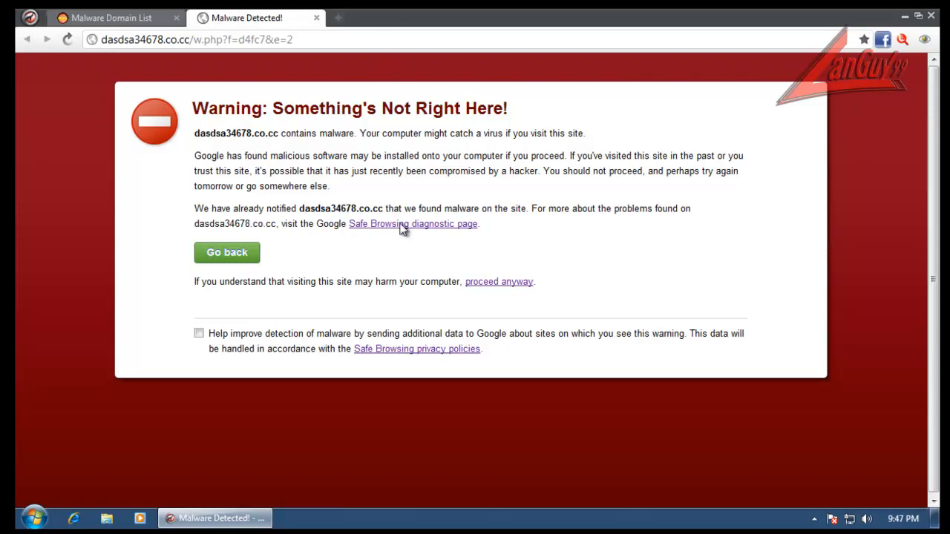
left_click(523, 284)
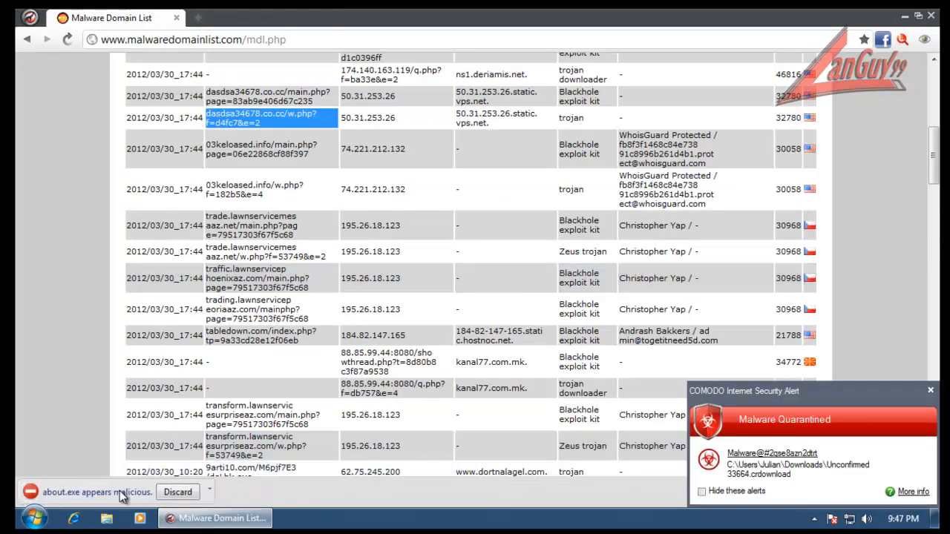
left_click(931, 392)
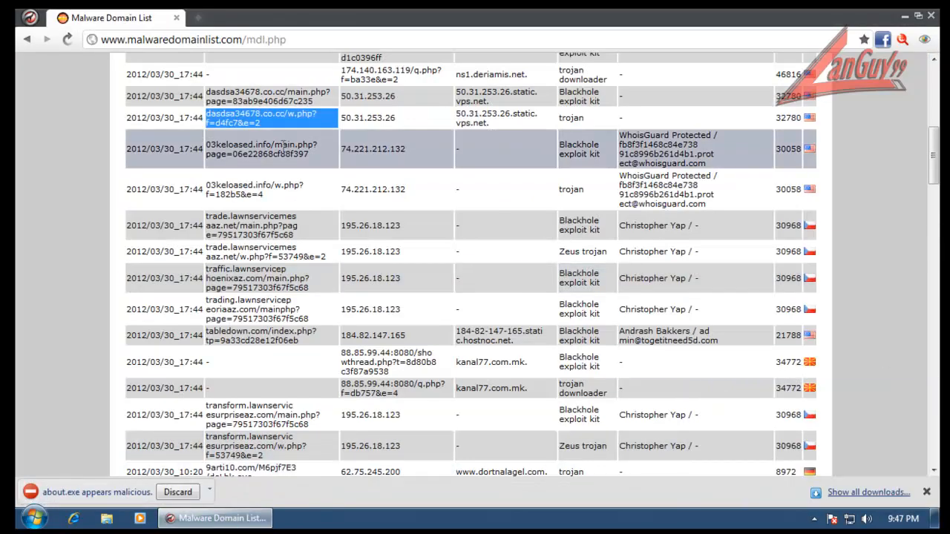
- Open the listed 03keloased.info main.php Blackhole exploit kit address past the malware warning, dismiss the AVG alert and close the tab
triple_click(282, 146)
right_click(291, 148)
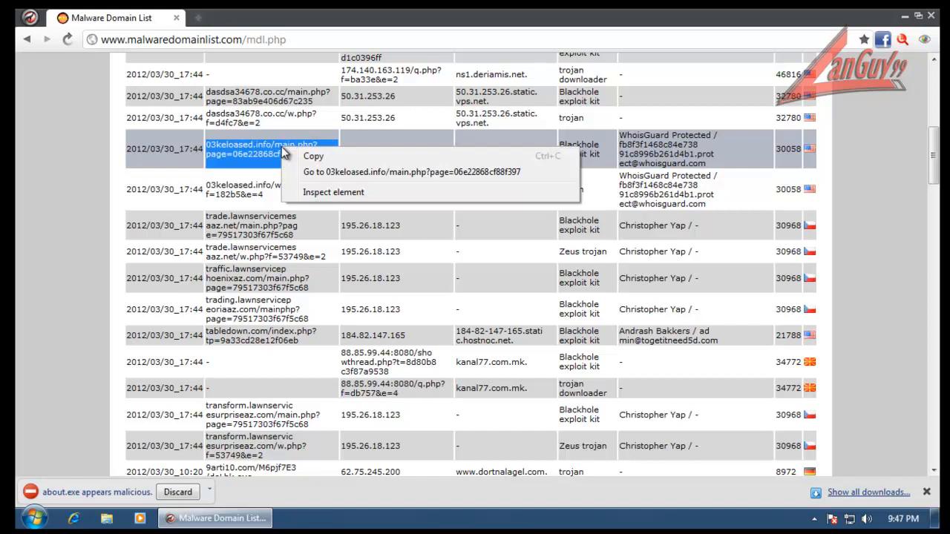
left_click(316, 173)
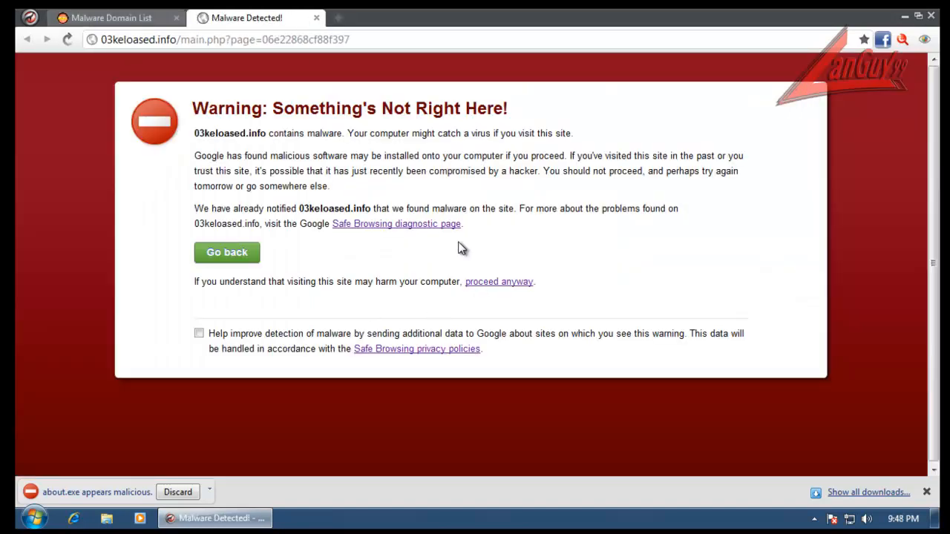
left_click(479, 289)
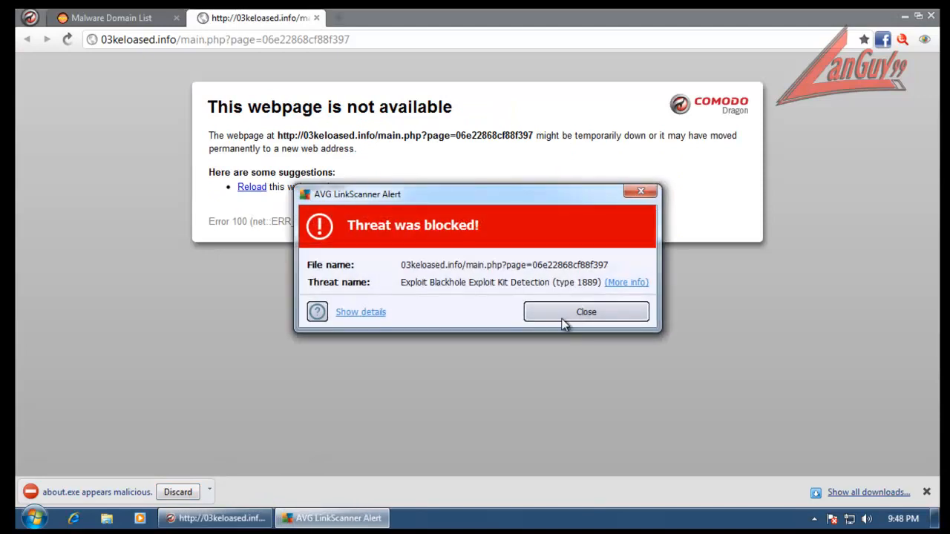
left_click(569, 311)
left_click(316, 18)
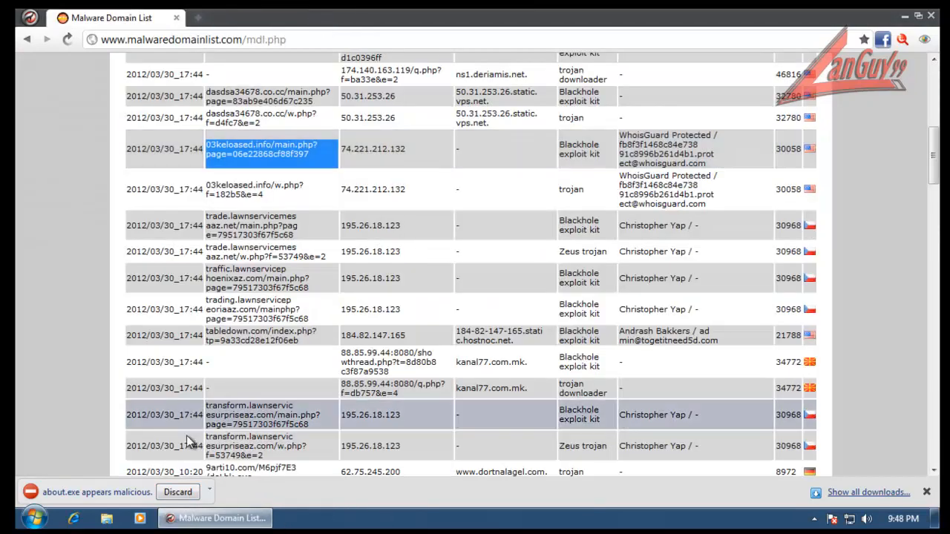
- Discard about.exe, open the listed 03keloased.info w.php trojan address past the malware warning and discard its contacts.exe download
left_click(178, 492)
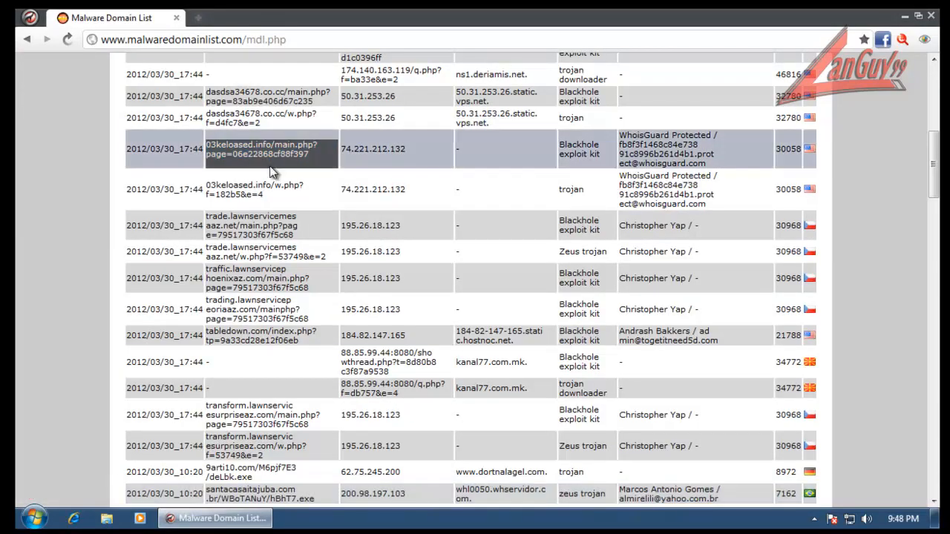
left_click(242, 194)
right_click(242, 194)
left_click(276, 218)
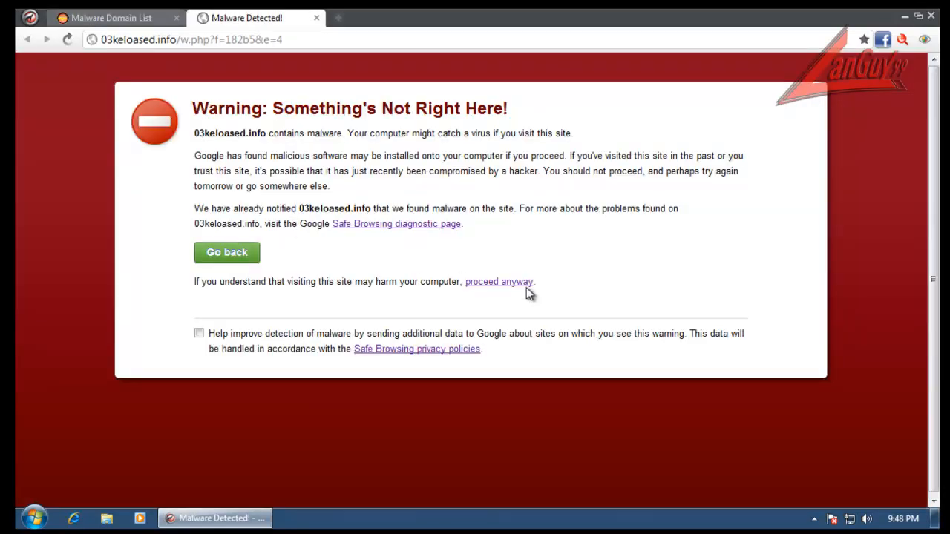
left_click(498, 282)
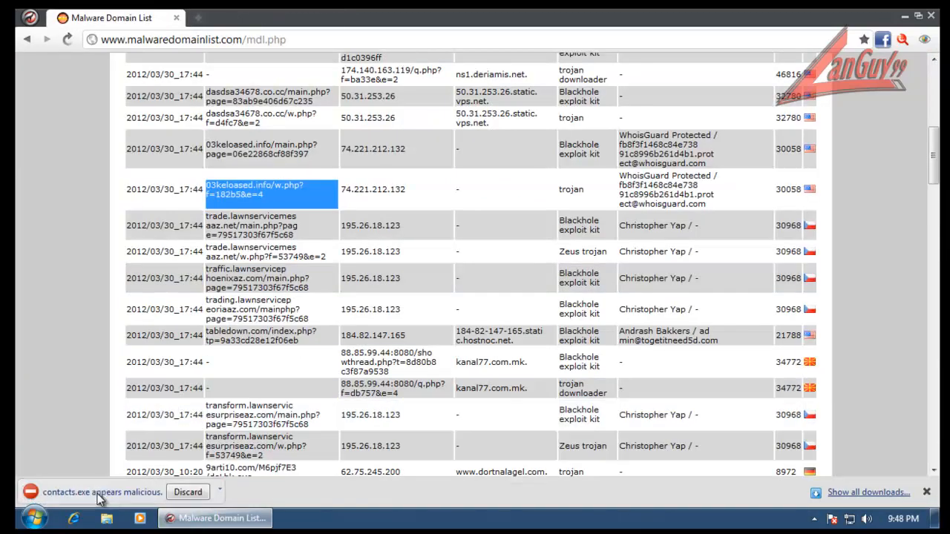
left_click(187, 493)
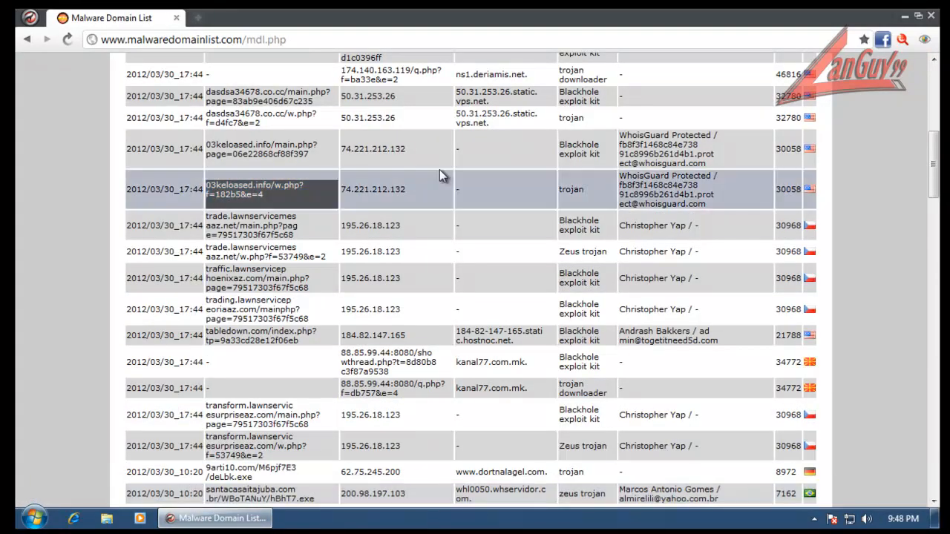
- Open the listed trade.lawnservicemesaaz.net main.php Blackhole exploit kit address in a new tab and close that tab
triple_click(279, 226)
right_click(289, 230)
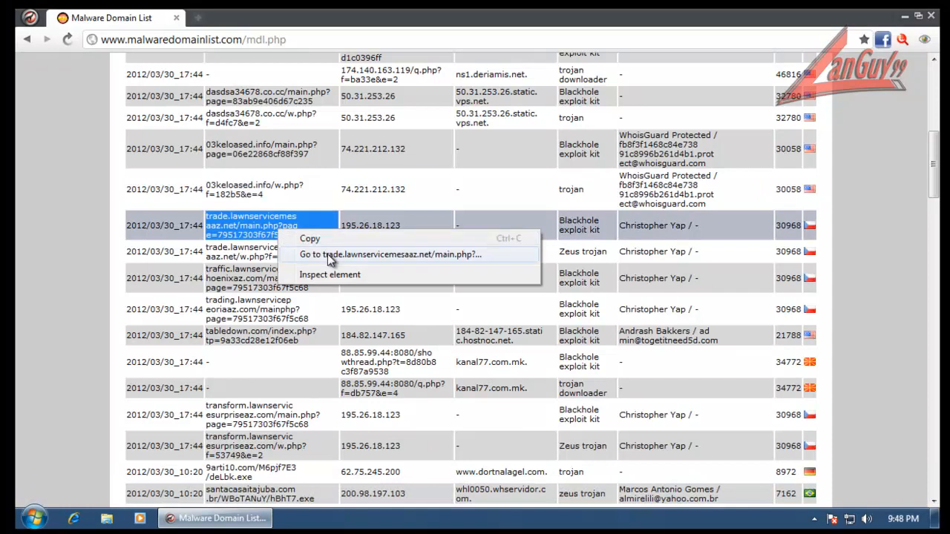
left_click(327, 254)
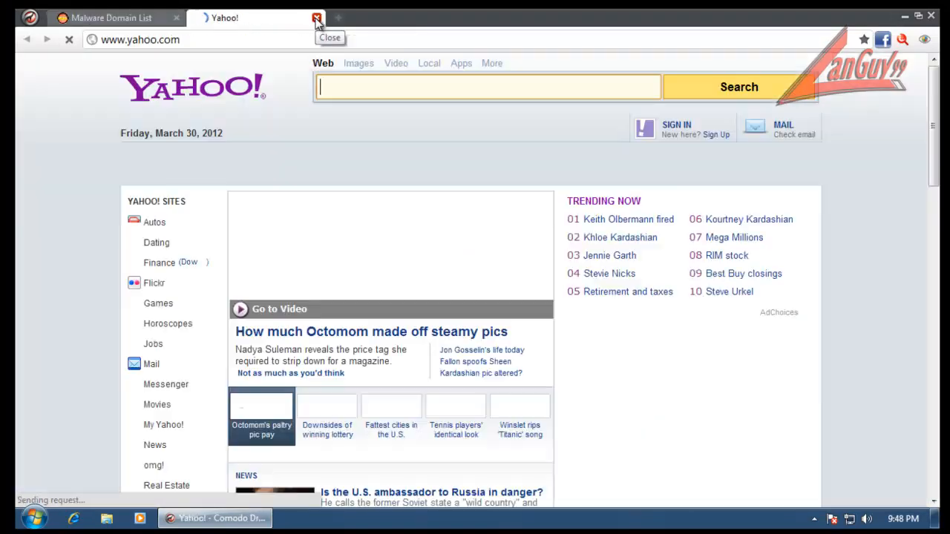
left_click(316, 18)
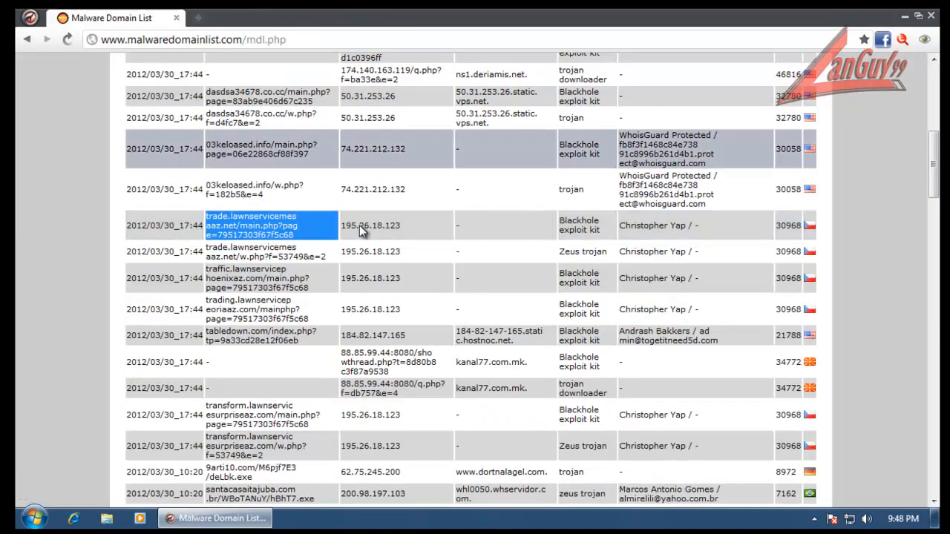
- Open the listed trade.lawnservicemesaaz.net w.php Zeus trojan address in a new tab and close that tab
triple_click(266, 252)
right_click(266, 253)
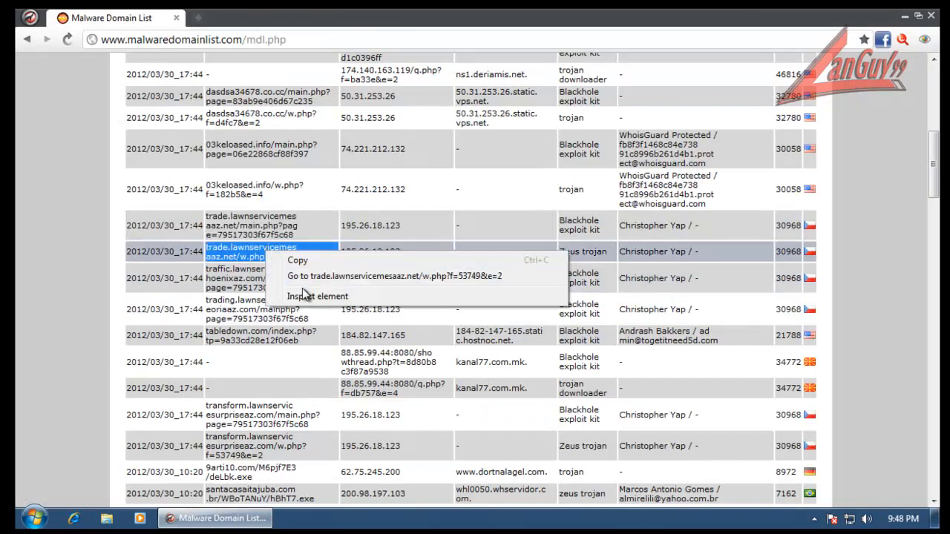
left_click(328, 275)
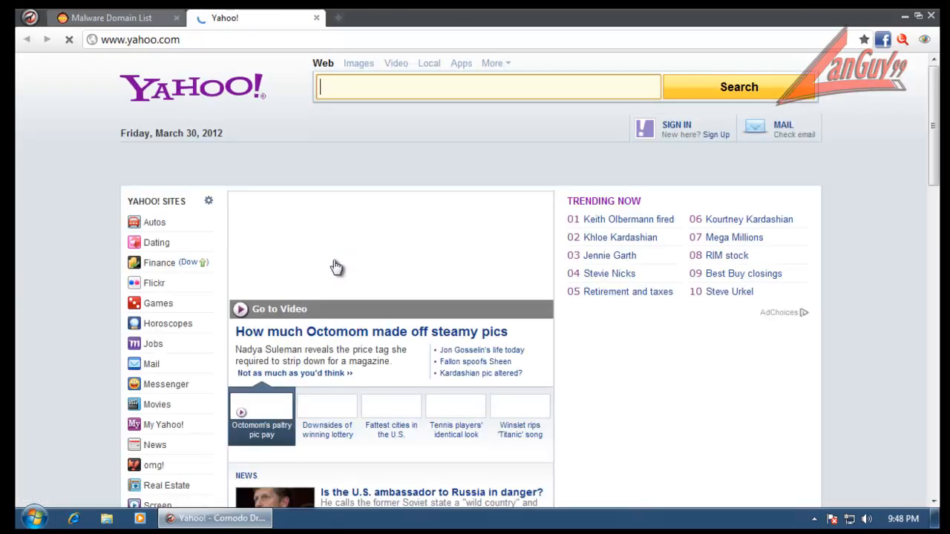
left_click(316, 18)
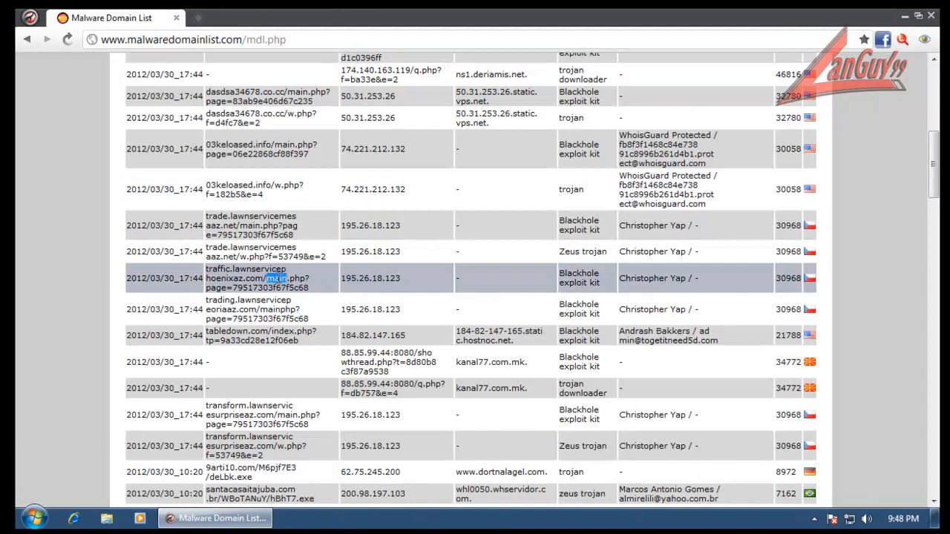
- Open the listed traffic.lawnservicephoenixaz.com main.php Blackhole exploit kit address in a new tab and close that tab
triple_click(292, 279)
right_click(292, 280)
left_click(325, 305)
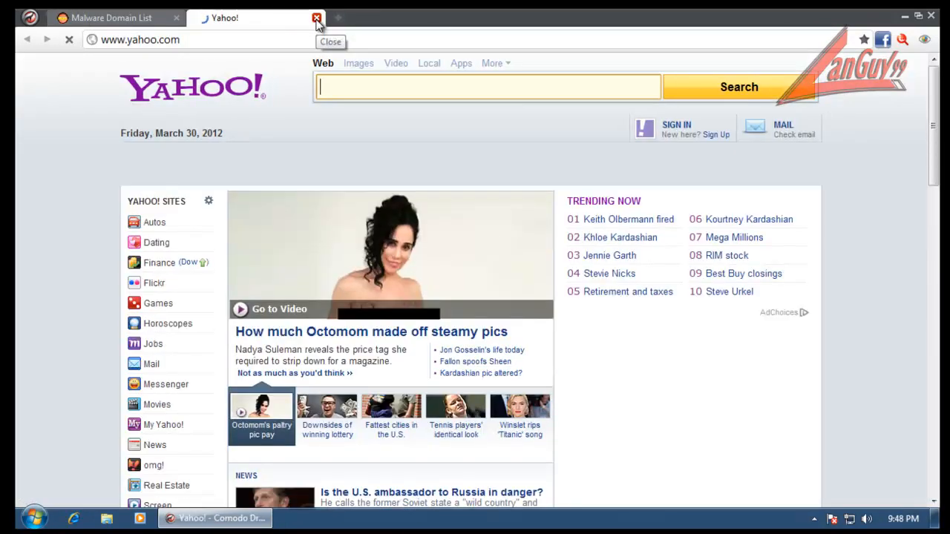
left_click(316, 18)
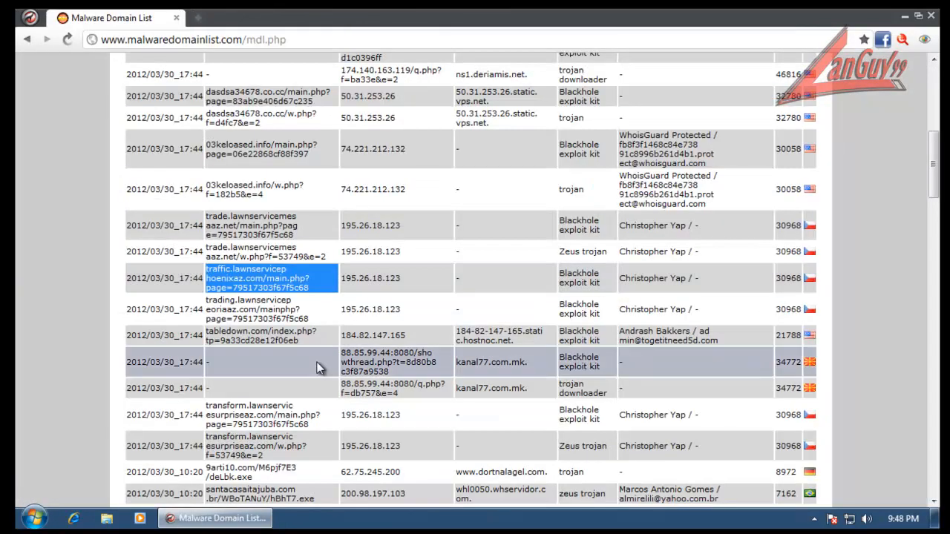
- Open the listed trading.lawnservicepeoriaaz.com Blackhole exploit kit address in a new tab and close that tab
triple_click(265, 315)
right_click(265, 315)
left_click(326, 342)
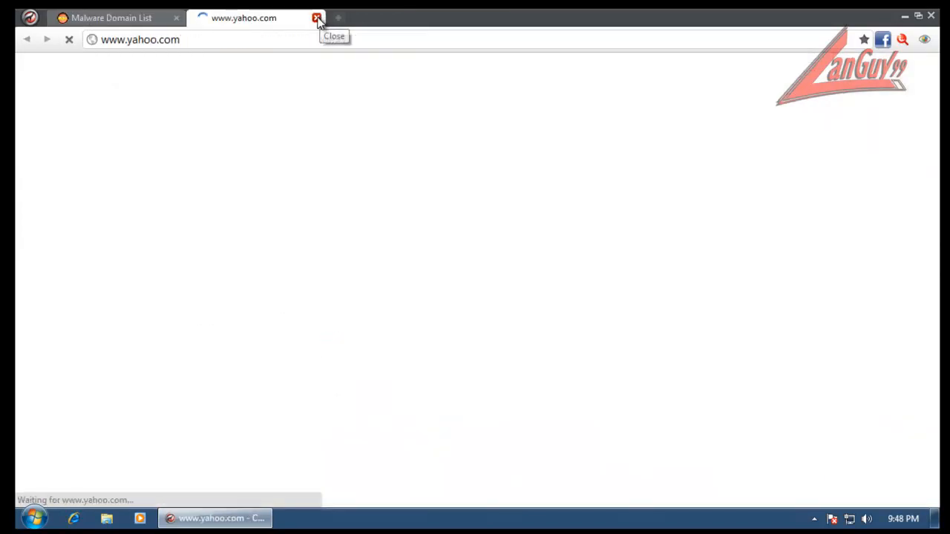
left_click(318, 17)
- Open the listed 50.116.19.155 showthread.php Blackhole exploit kit address, proceed past the malware warning and close the tab
scroll(270, 357, "down", 4)
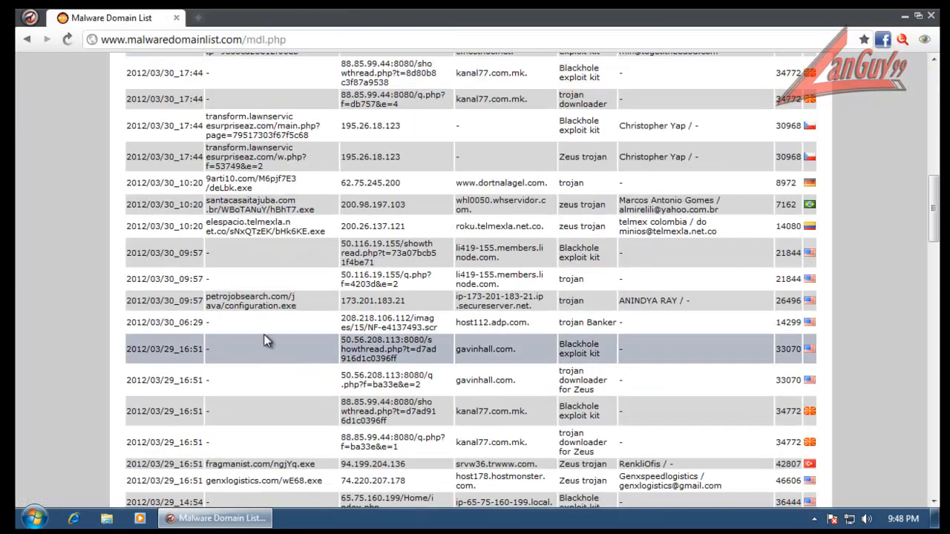
triple_click(375, 244)
right_click(375, 244)
left_click(404, 269)
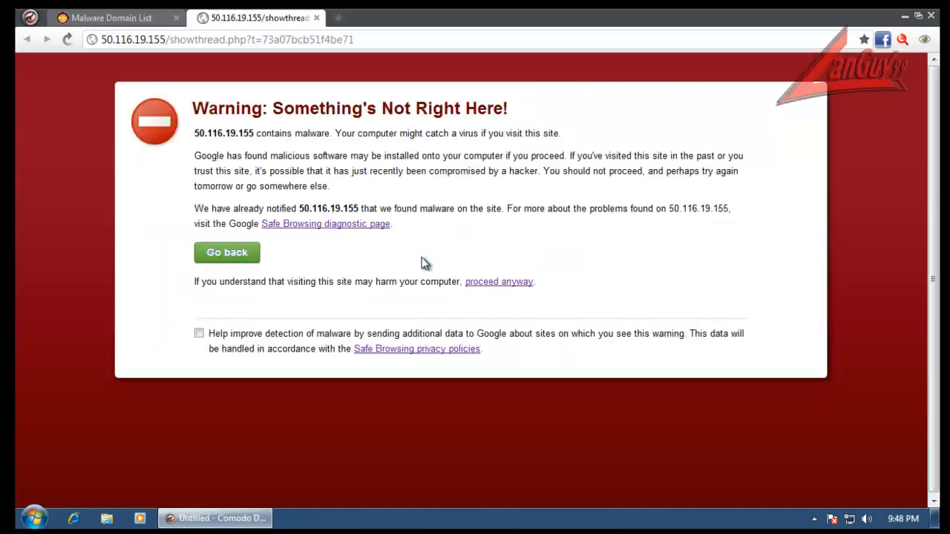
left_click(508, 283)
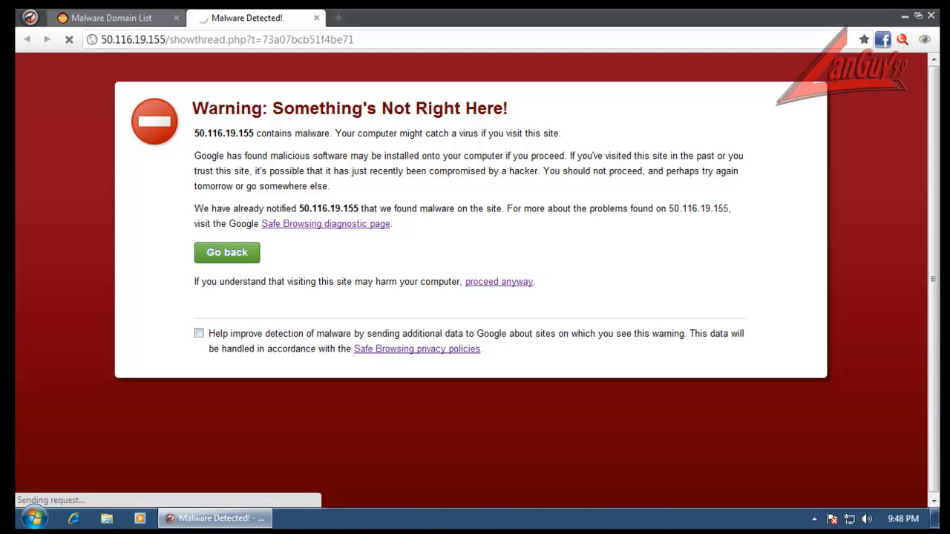
left_click(317, 18)
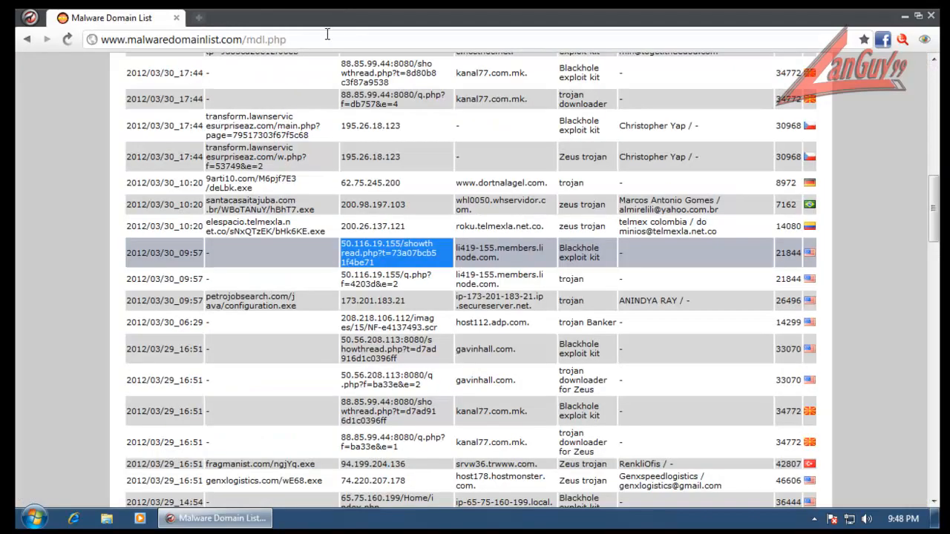
- Open the listed petrojobsearch.com/java/configuration.exe trojan address and dismiss the COMODO malware alert
triple_click(371, 276)
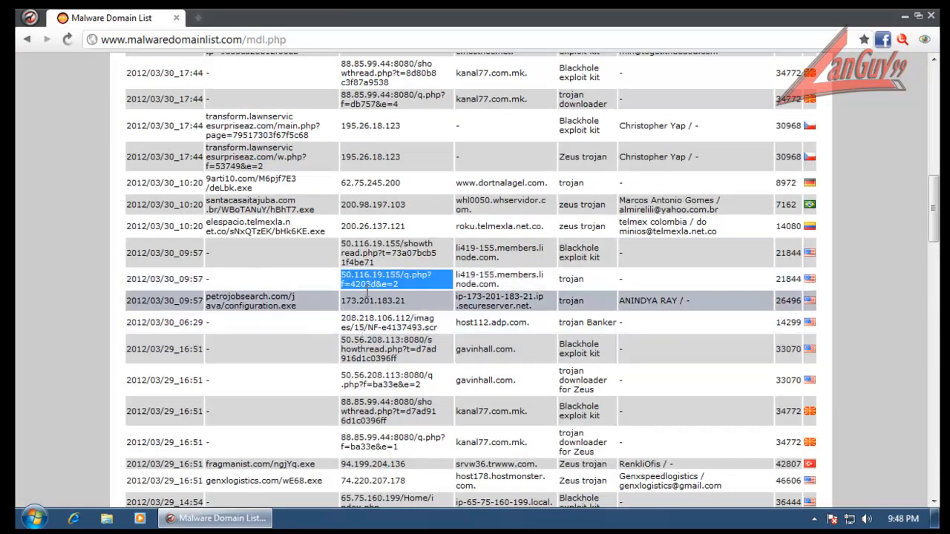
triple_click(277, 302)
right_click(277, 301)
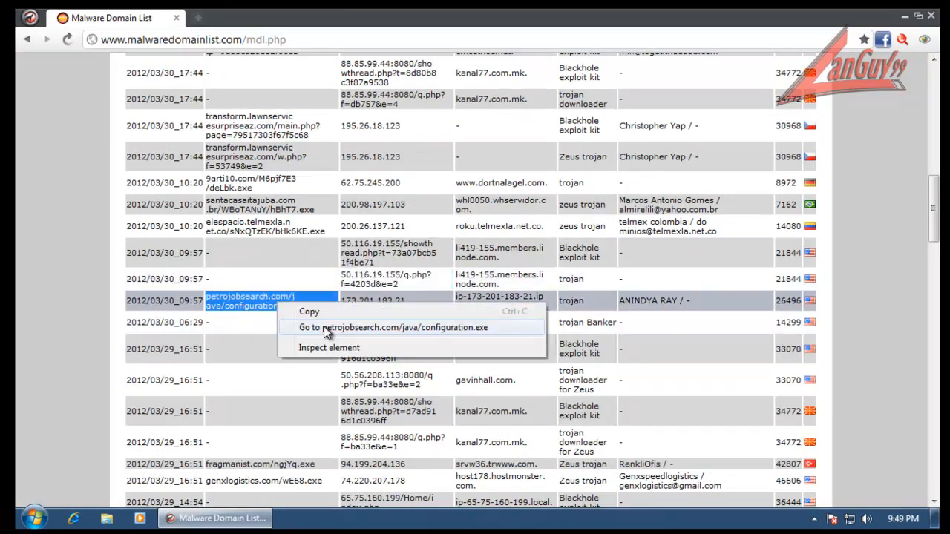
left_click(324, 328)
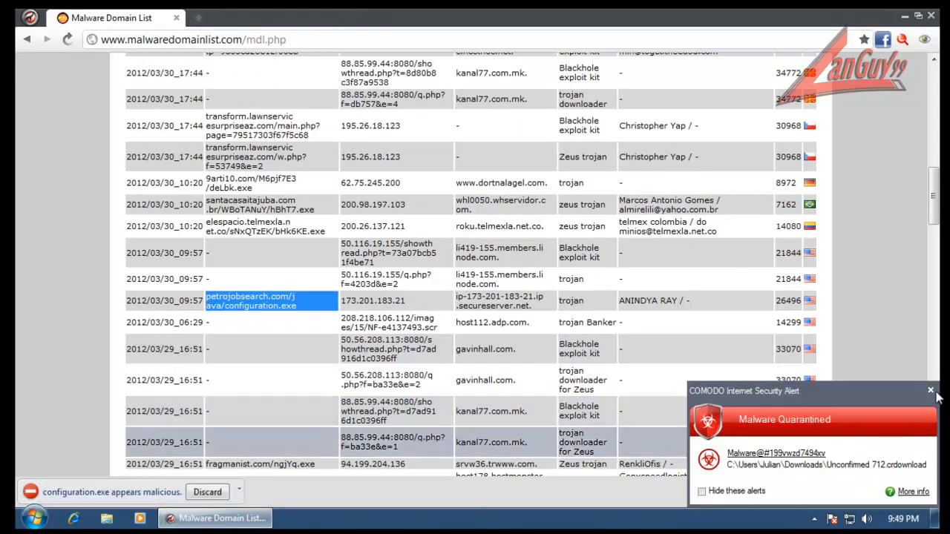
left_click(931, 391)
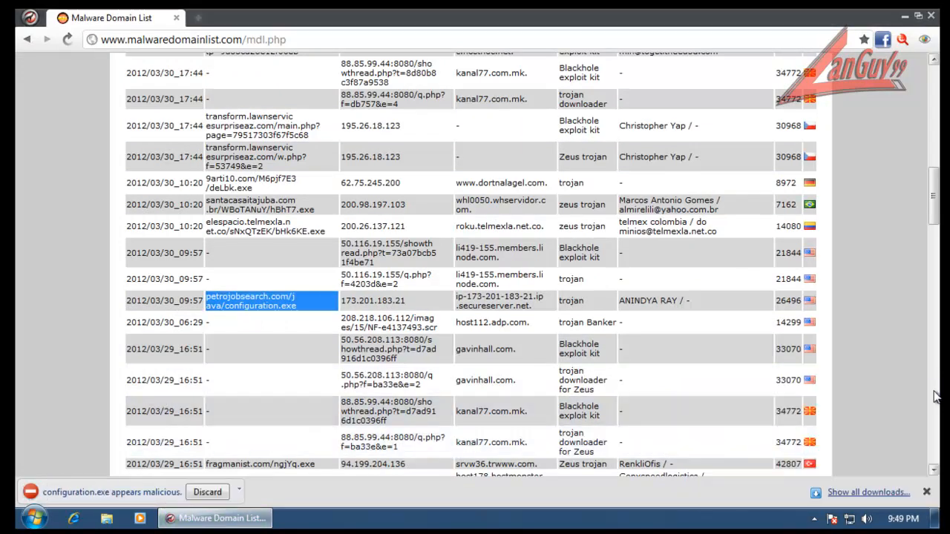
- Open the listed 208.218.106.112/images/15/NF-e4137493.scr trojan Banker address, proceed past the phishing warning and keep the downloaded file
triple_click(394, 327)
right_click(393, 326)
left_click(420, 349)
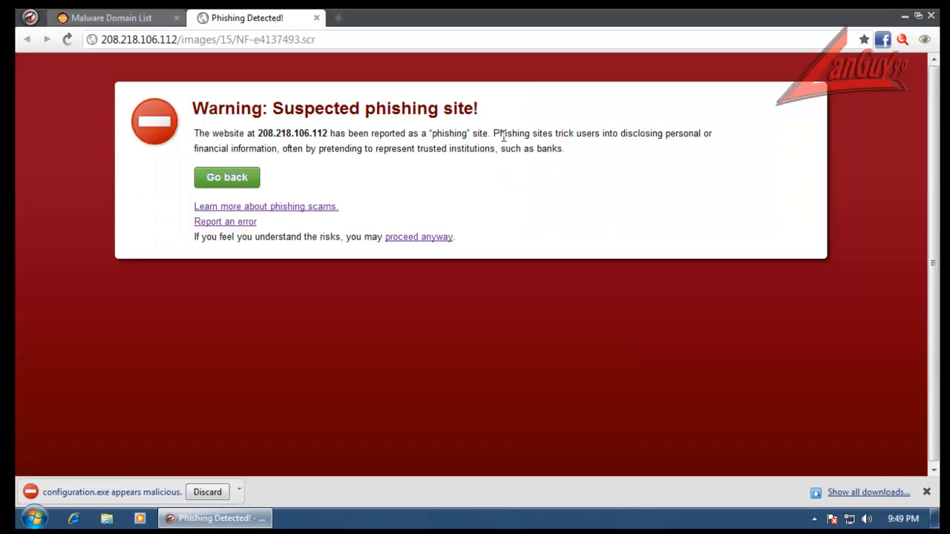
left_click(419, 237)
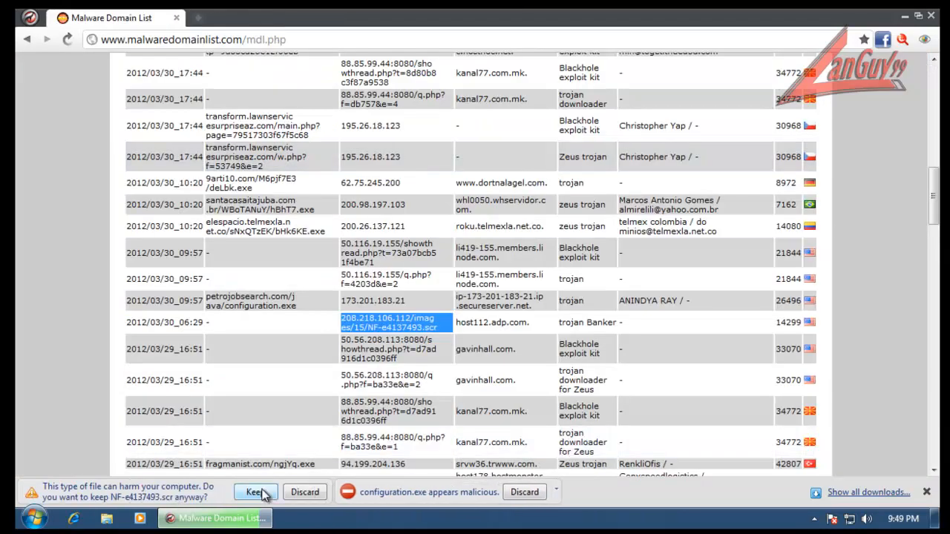
left_click(260, 492)
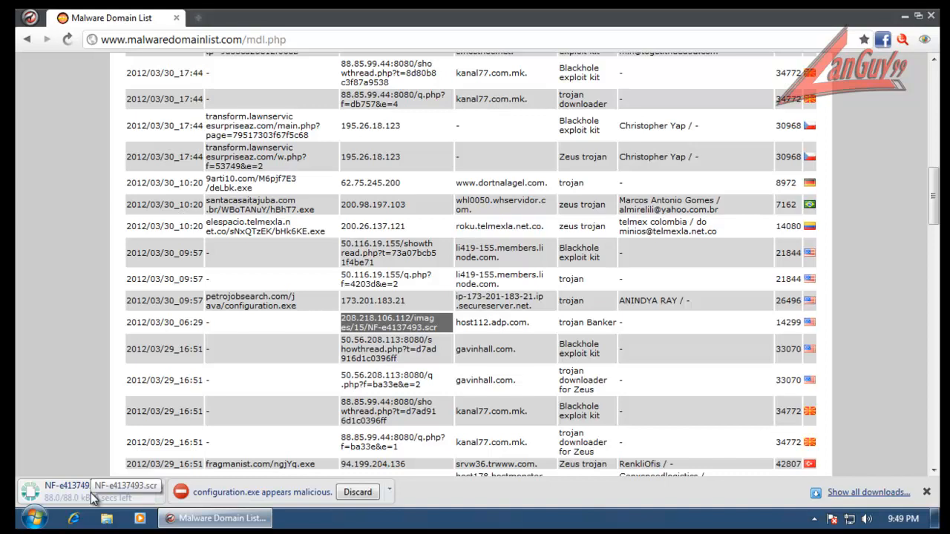
- Discard the configuration.exe download, run the downloaded NF-e4137493.scr and dismiss the COMODO malware alert
left_click(364, 494)
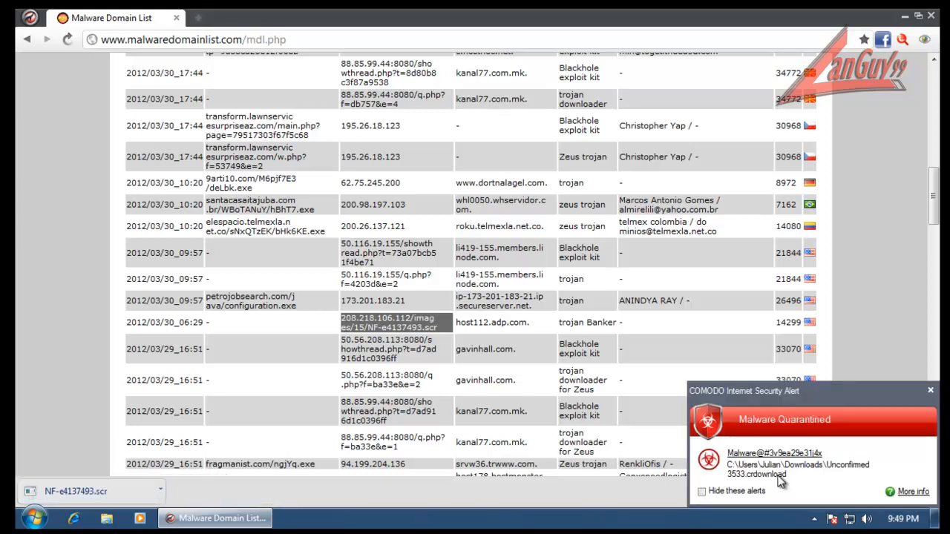
left_click(99, 495)
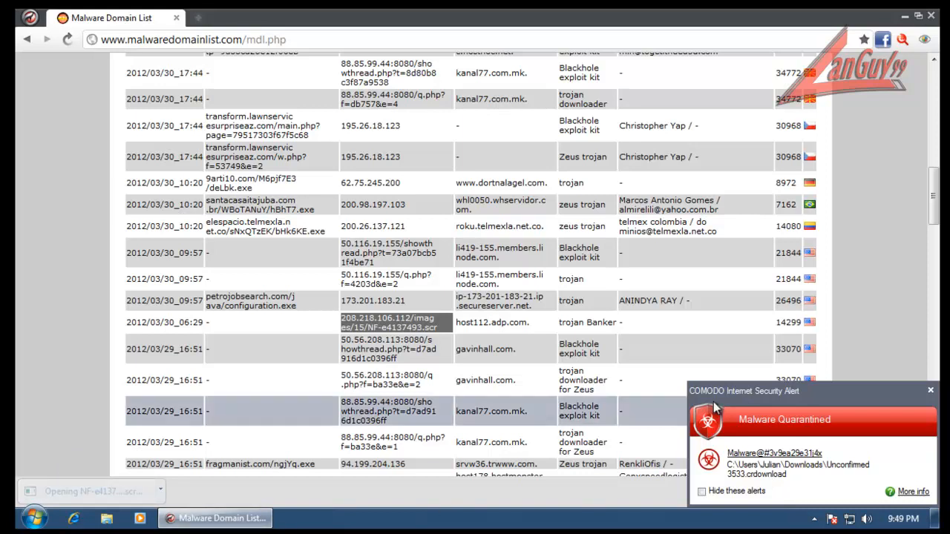
left_click(933, 393)
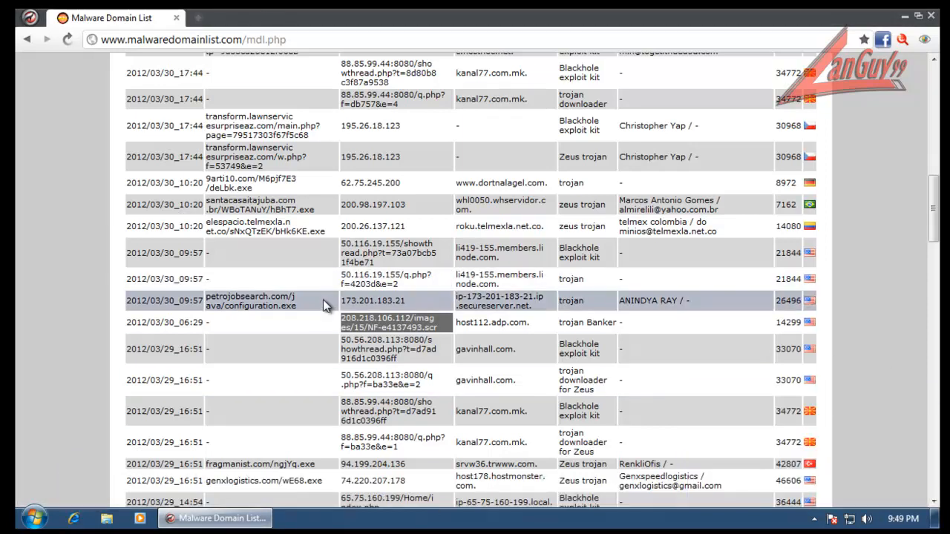
- Open the listed 50.56.208.113:8080 showthread.php Blackhole exploit kit address, proceed past the malware warning and close the tab
triple_click(362, 349)
right_click(371, 351)
left_click(416, 377)
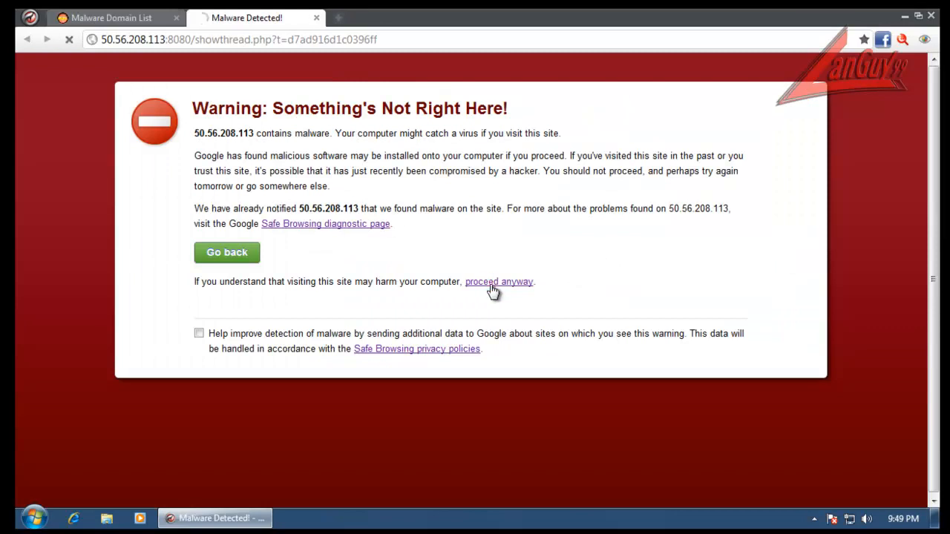
left_click(493, 283)
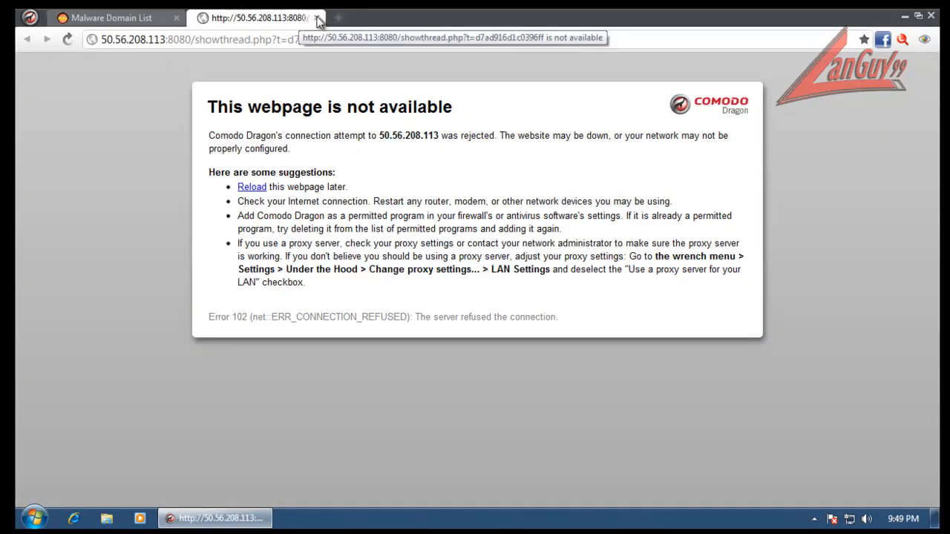
left_click(316, 17)
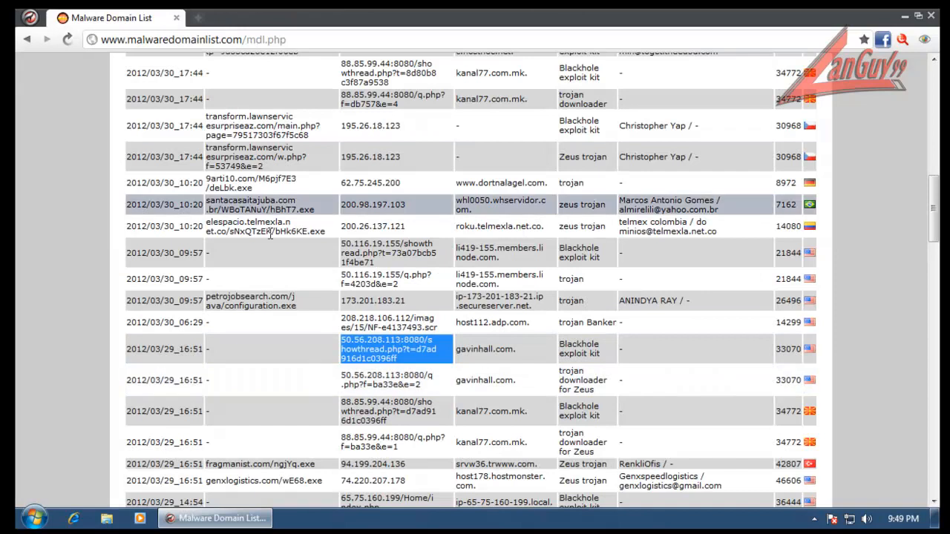
- Open the listed 50.56.208.113:8080/q.php?f=ba33e&e=2 trojan downloader address and close its tab without proceeding
triple_click(380, 385)
right_click(394, 385)
left_click(413, 409)
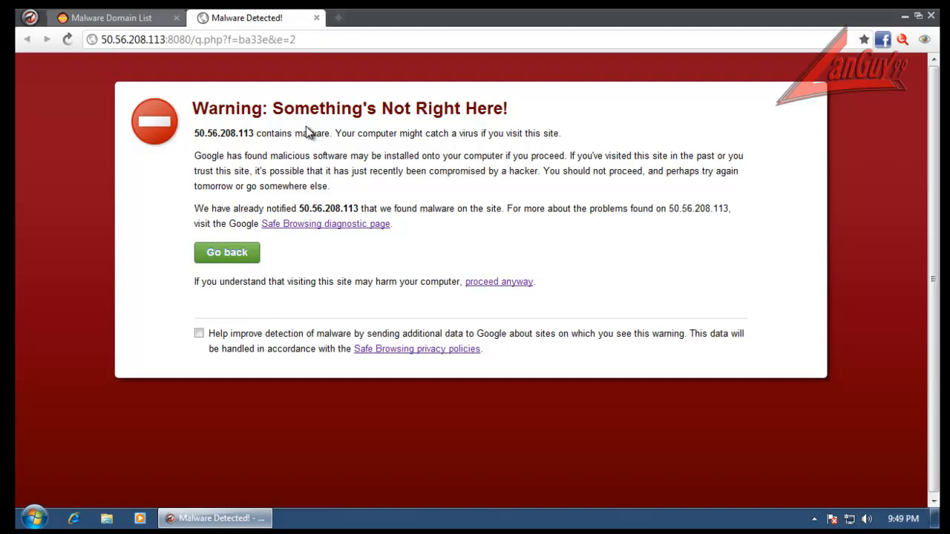
left_click(317, 18)
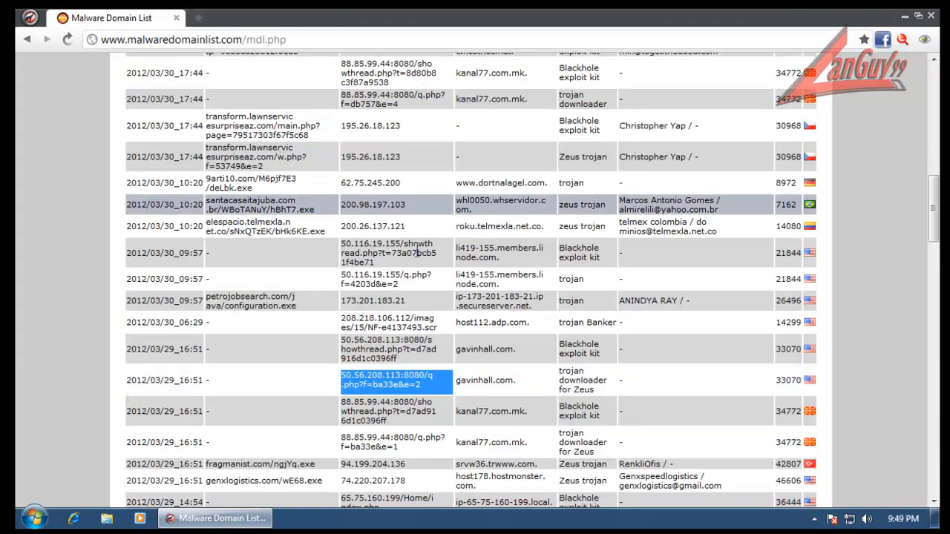
- Open the listed 88.85.99.44:8080 showthread.php?t=d7ad916d1c0396ff Blackhole exploit kit address in a new tab and close that tab
scroll(392, 253, "down", 3)
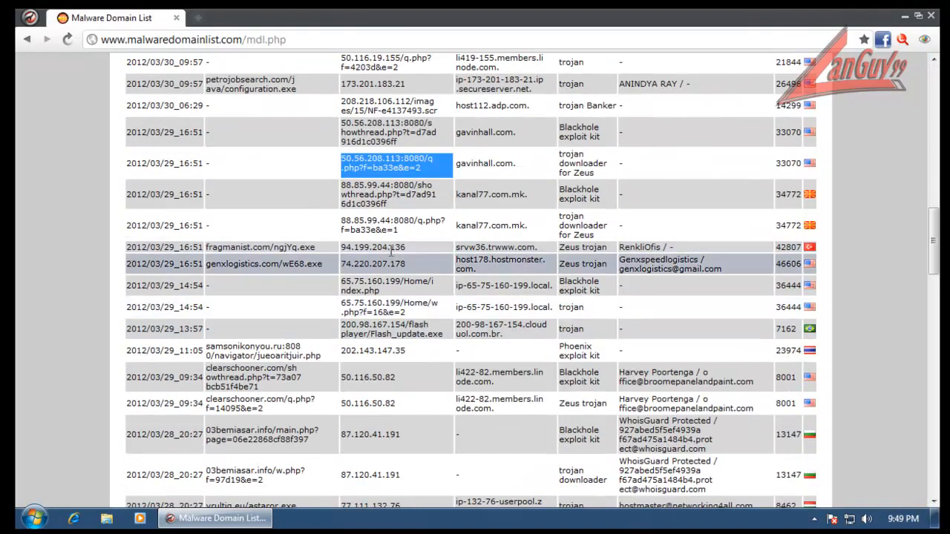
triple_click(387, 196)
right_click(347, 195)
left_click(414, 219)
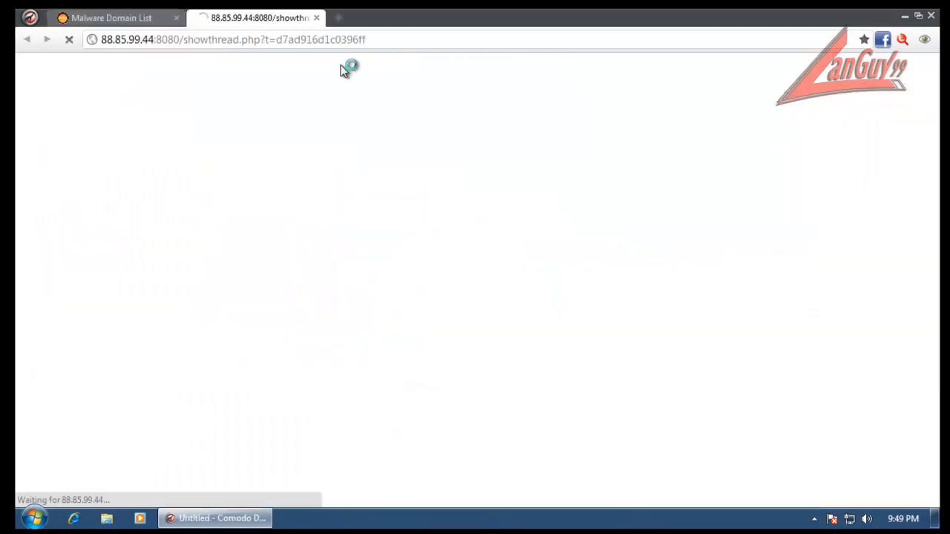
left_click(316, 17)
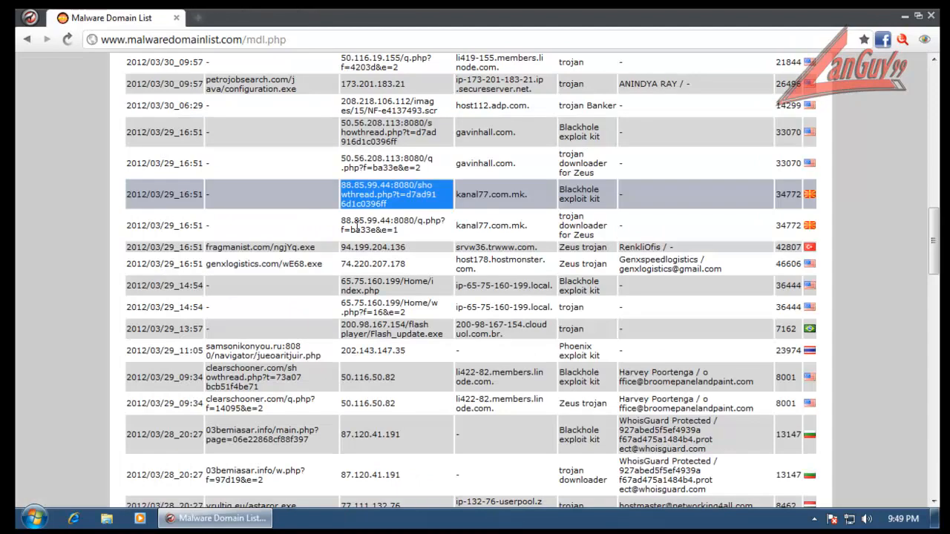
- Open the listed fragmanist.com/ngjYq.exe Zeus trojan address in a new tab
triple_click(267, 241)
left_click(271, 246)
triple_click(271, 247)
right_click(270, 246)
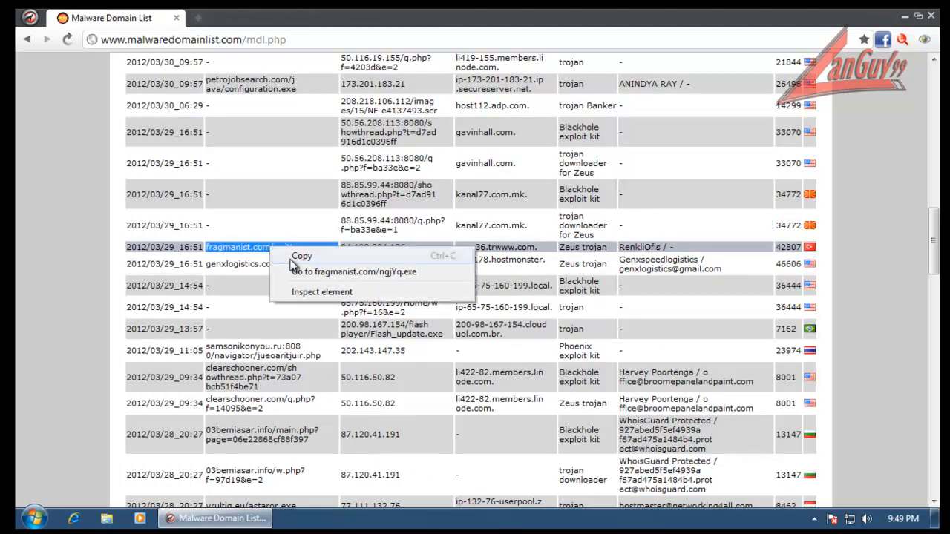
left_click(304, 268)
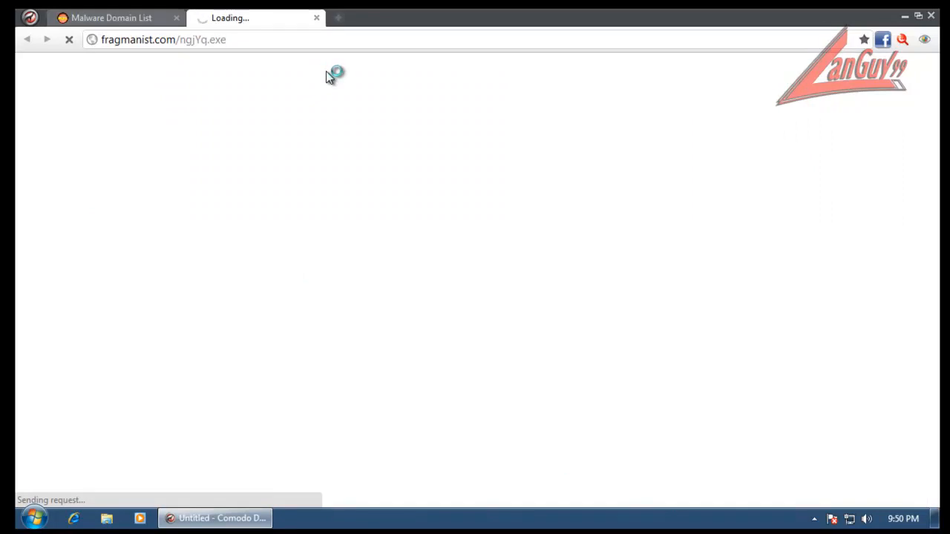
- Return to the malware list, open the genxlogistics.com/wE68.exe Zeus trojan address in a new tab and close that tab
left_click(118, 18)
left_click(269, 266)
triple_click(267, 265)
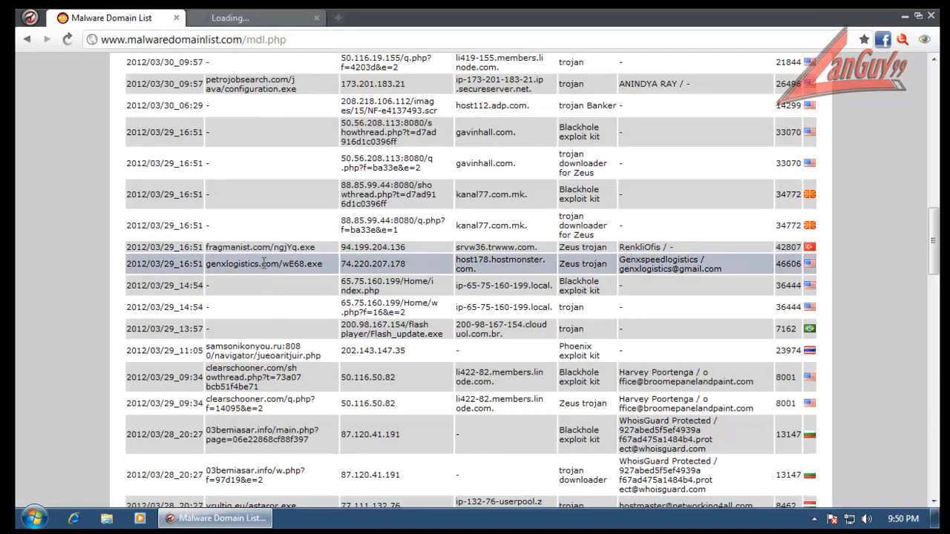
right_click(264, 264)
left_click(297, 288)
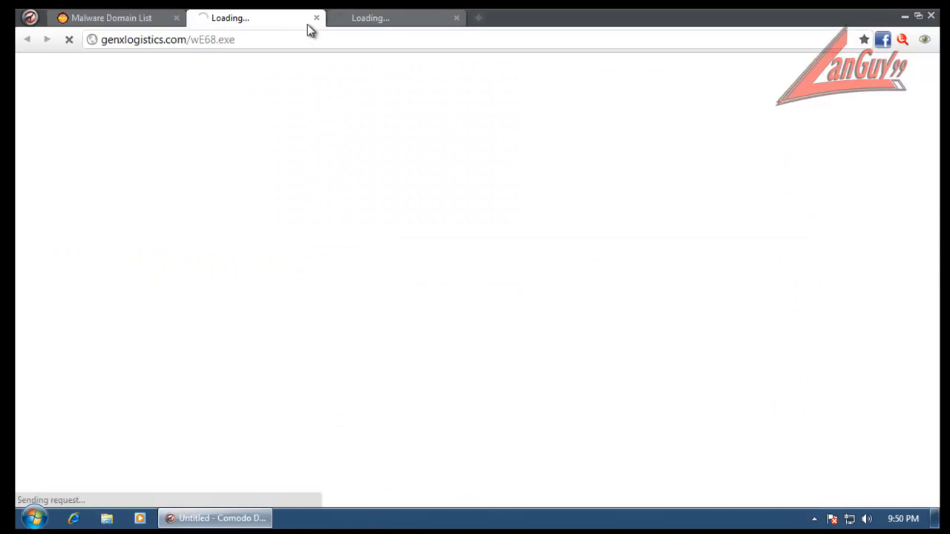
left_click(316, 17)
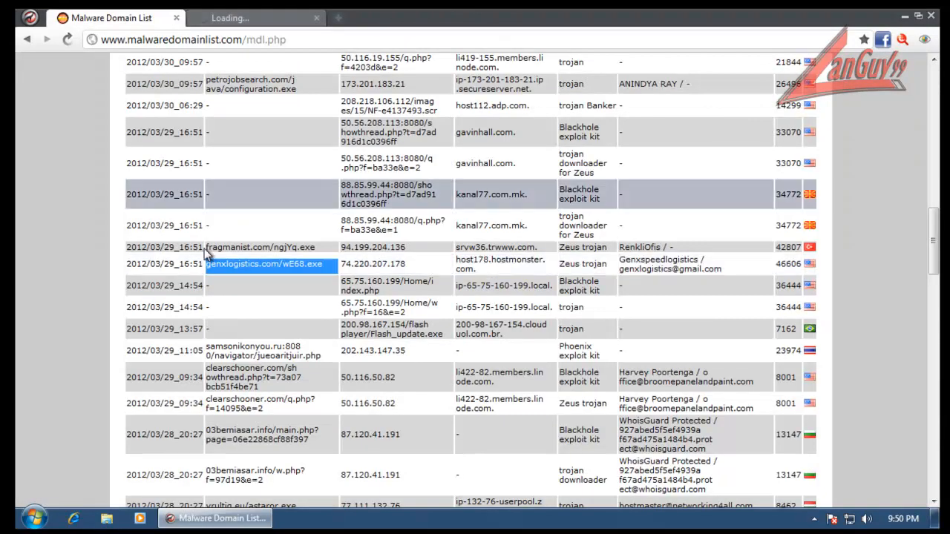
- Open the listed 65.75.160.199/Home/index.php Blackhole exploit kit address in a new tab and close the fragmanist.com tab
left_click(379, 283)
triple_click(379, 283)
right_click(379, 283)
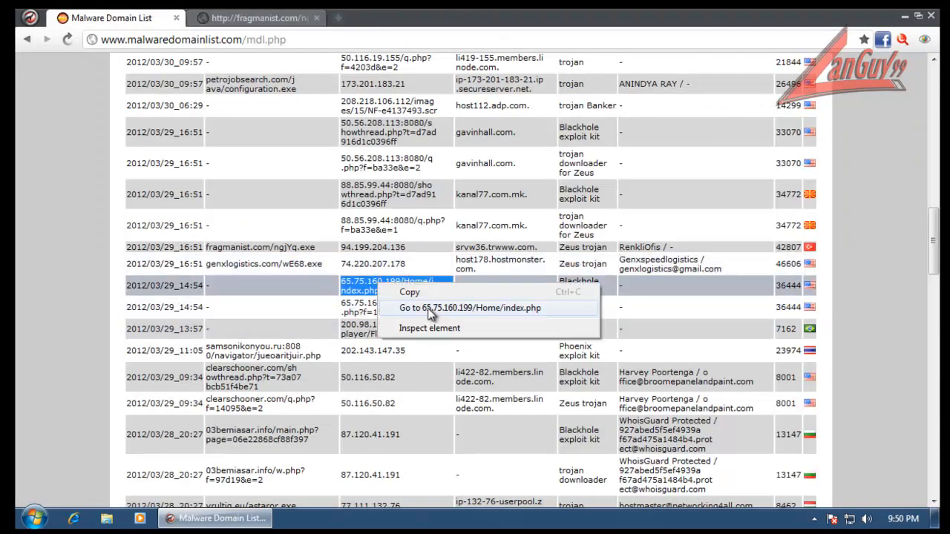
left_click(435, 309)
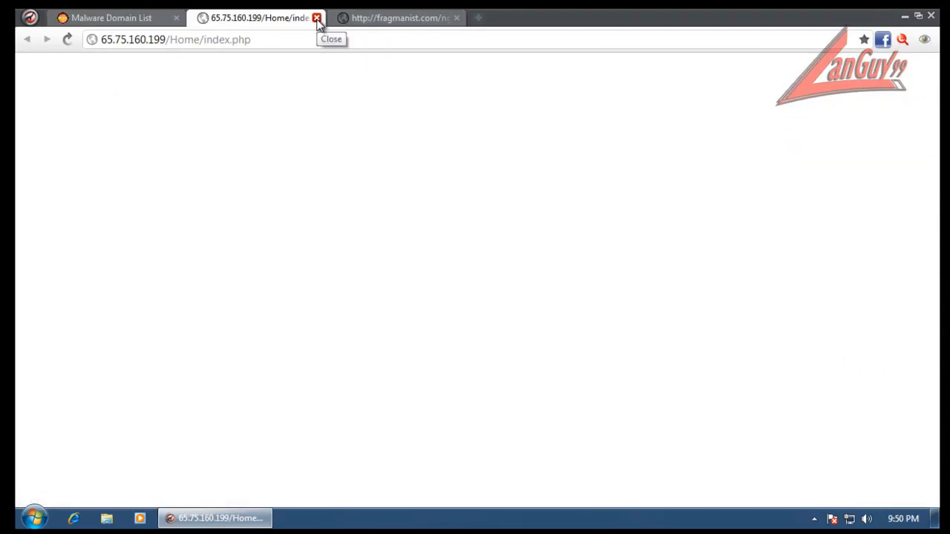
left_click(390, 20)
left_click(451, 19)
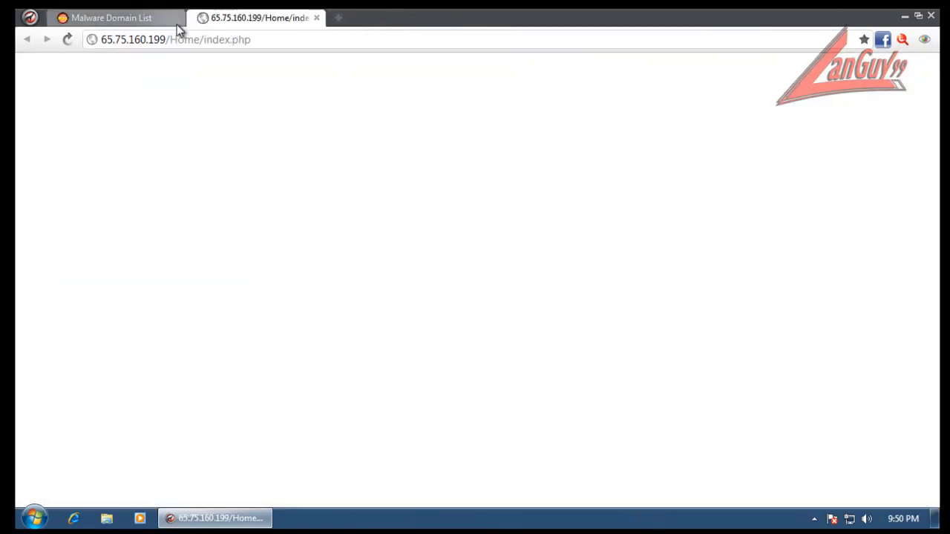
- Open the listed 200.98.167.154/flashplayer/Flash_update.exe trojan address in a new tab and return to the malware list
left_click(177, 25)
triple_click(354, 328)
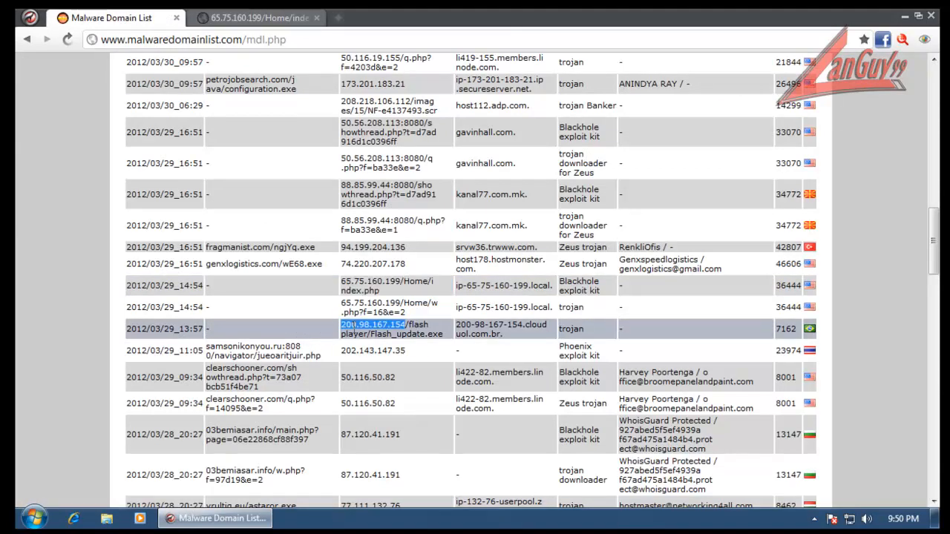
right_click(354, 326)
left_click(392, 349)
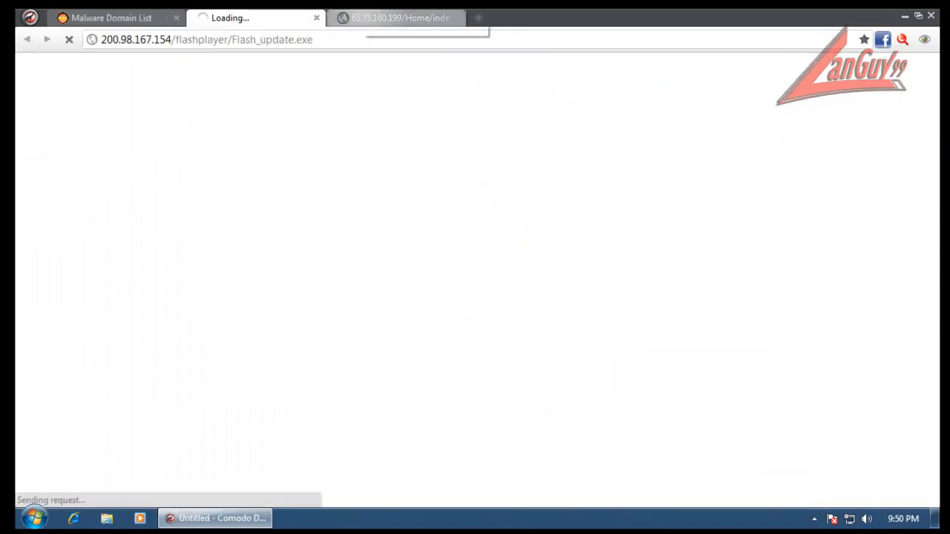
left_click(367, 22)
left_click(259, 21)
left_click(116, 17)
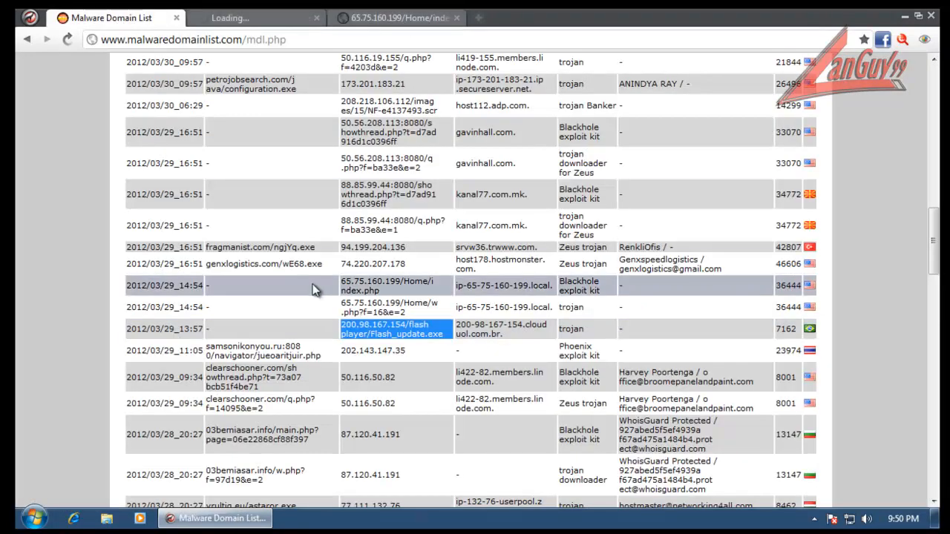
- Open the listed samsonikonyou.ru:8080 Phoenix exploit kit address, proceed past the malware warning and close the tab
triple_click(283, 346)
right_click(293, 349)
left_click(323, 371)
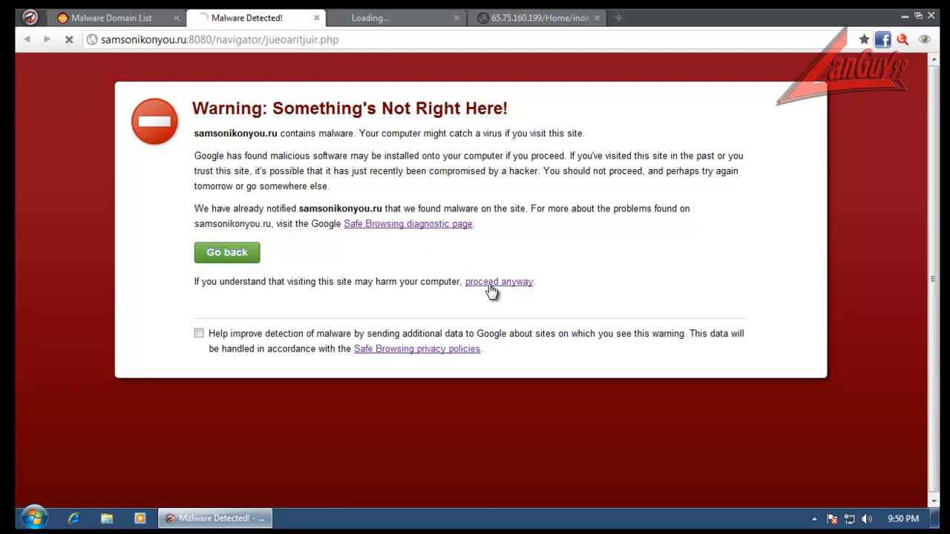
left_click(490, 282)
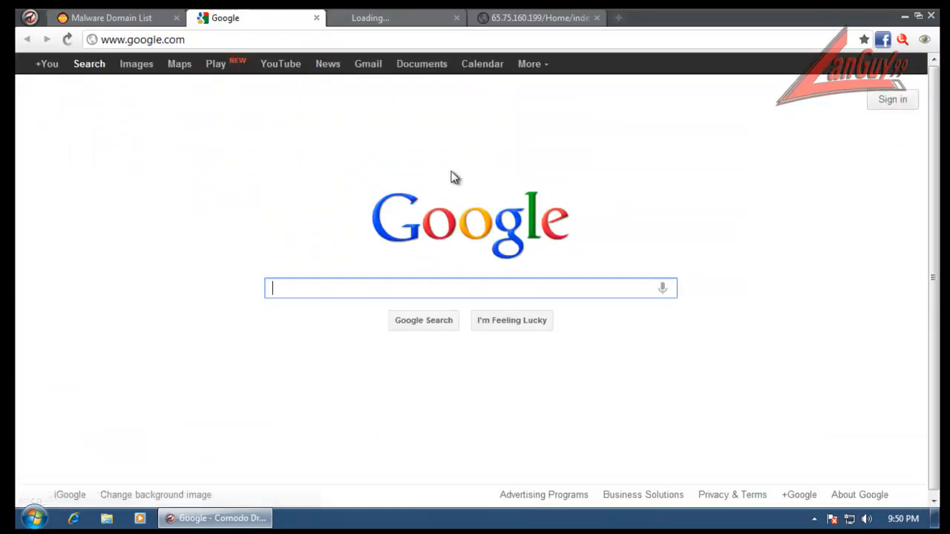
left_click(315, 18)
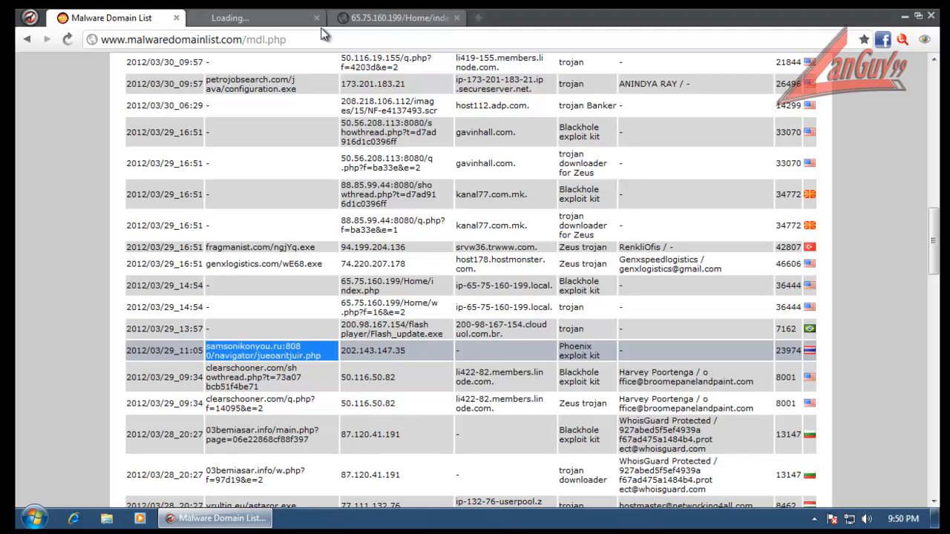
- Open the listed clearschooner.com showthread.php Blackhole exploit kit address, proceed past the malware warning and close the tab
triple_click(262, 378)
right_click(261, 377)
left_click(307, 400)
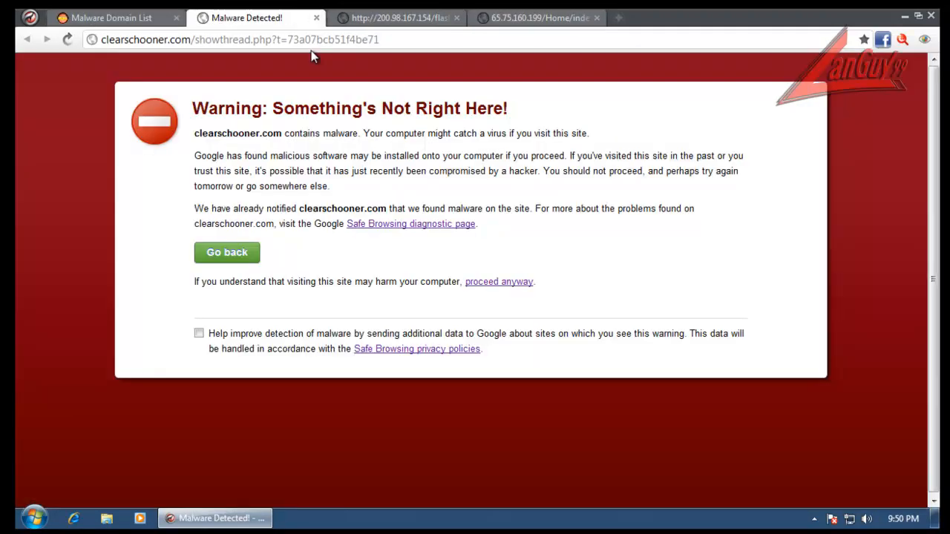
left_click(495, 282)
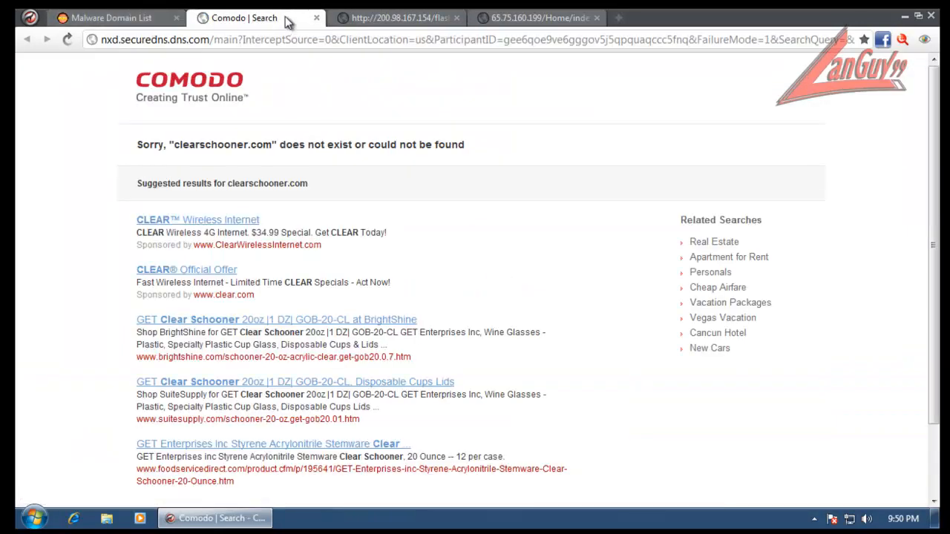
left_click(316, 18)
- Close the remaining tabs for 200.98.167.154 Flash_update.exe and 65.75.160.199/Home/index.php
left_click(311, 20)
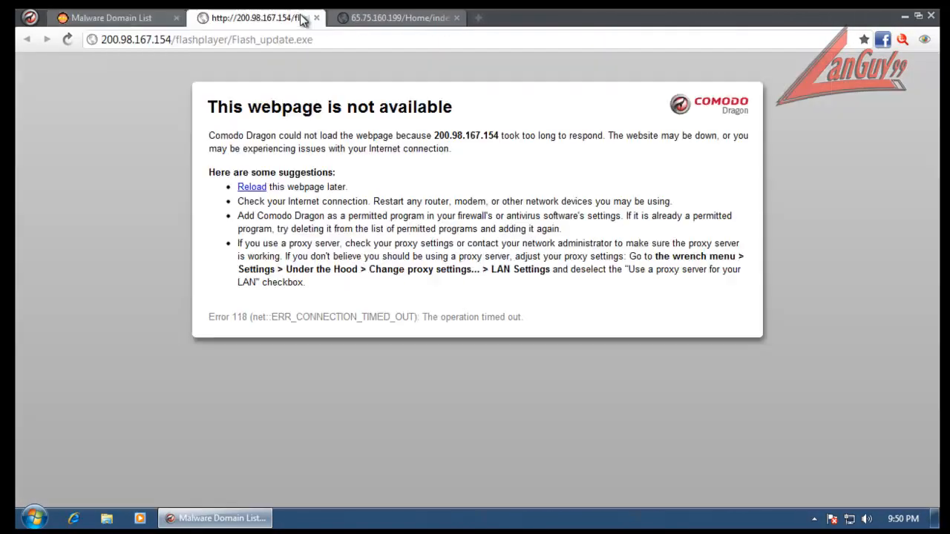
left_click(316, 18)
left_click(316, 18)
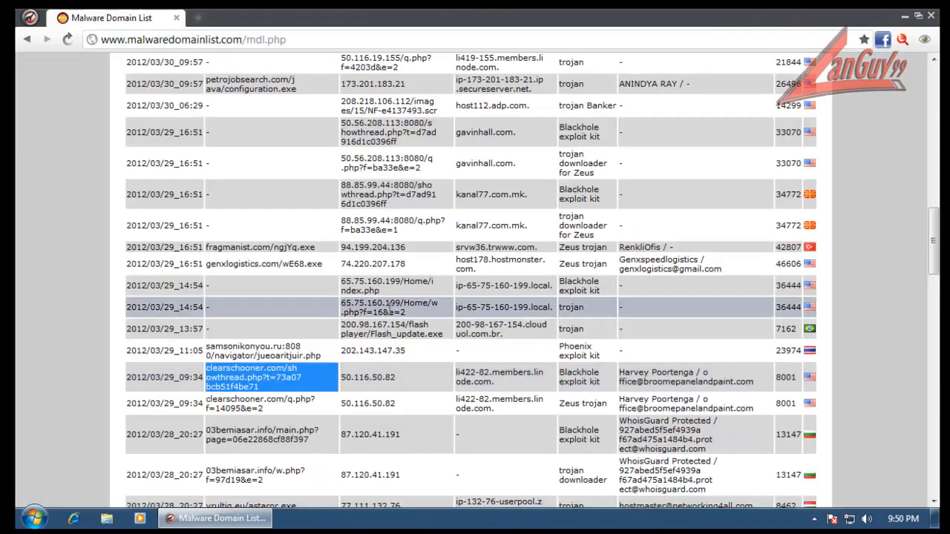
- Open the listed clearschooner.com/q.php?f=14095&e=2 Zeus trojan address, proceed past the malware warning and close the tab
scroll(279, 333, "down", 2)
triple_click(279, 333)
right_click(278, 333)
left_click(306, 348)
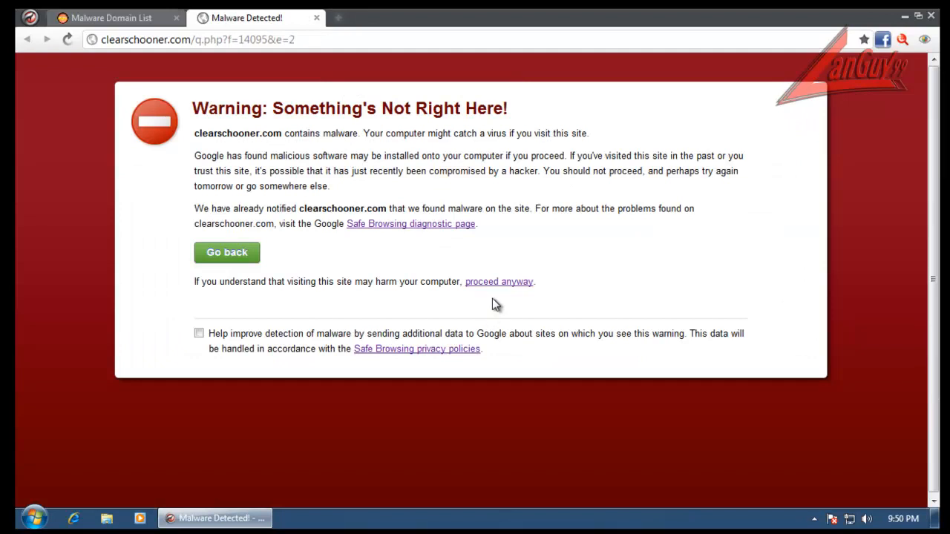
left_click(499, 282)
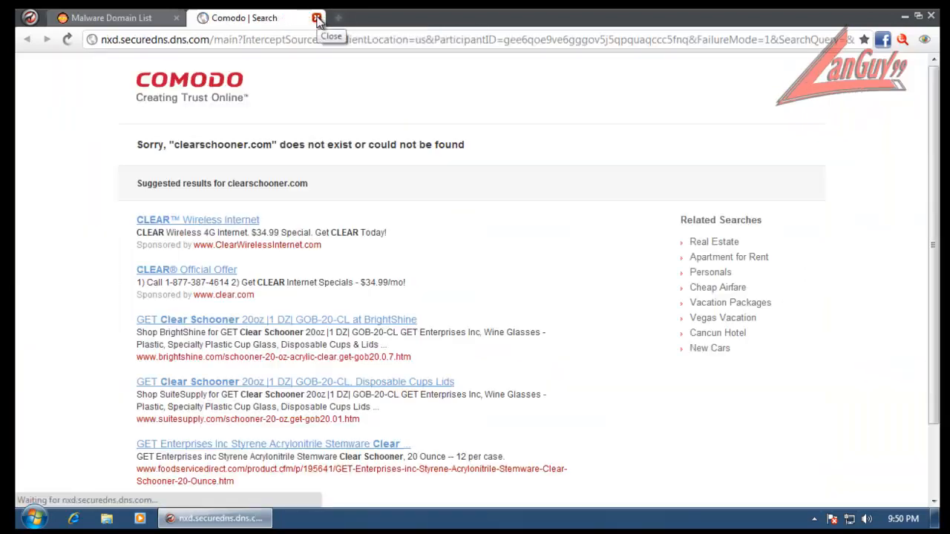
left_click(316, 17)
- Check the phishing protection and malware domain filtering (Comodo Secure DNS) options in the Under the Hood settings, and close the settings tab
left_click(30, 18)
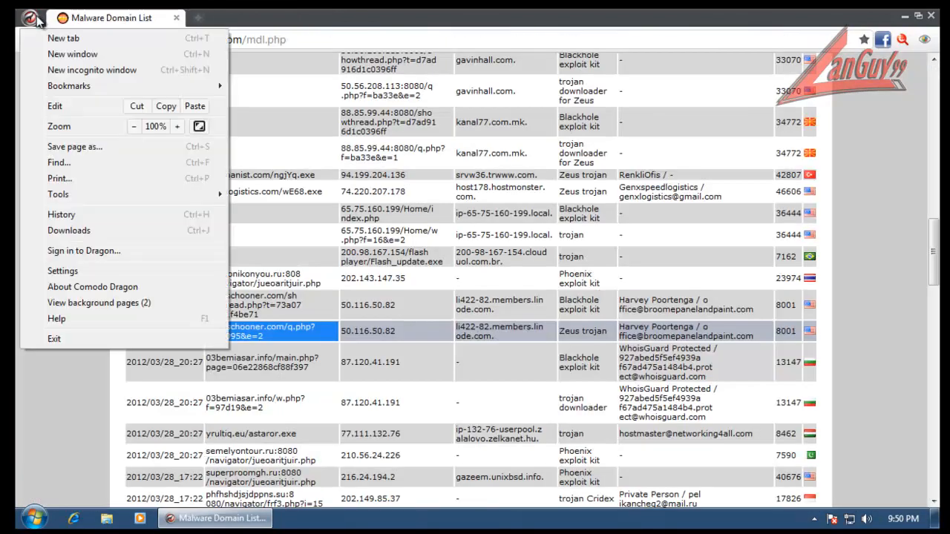
left_click(123, 272)
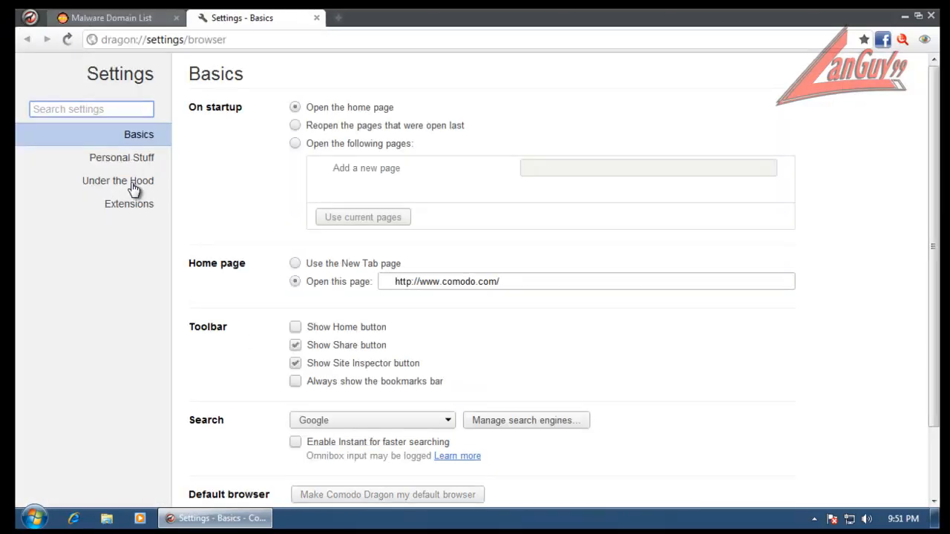
left_click(134, 186)
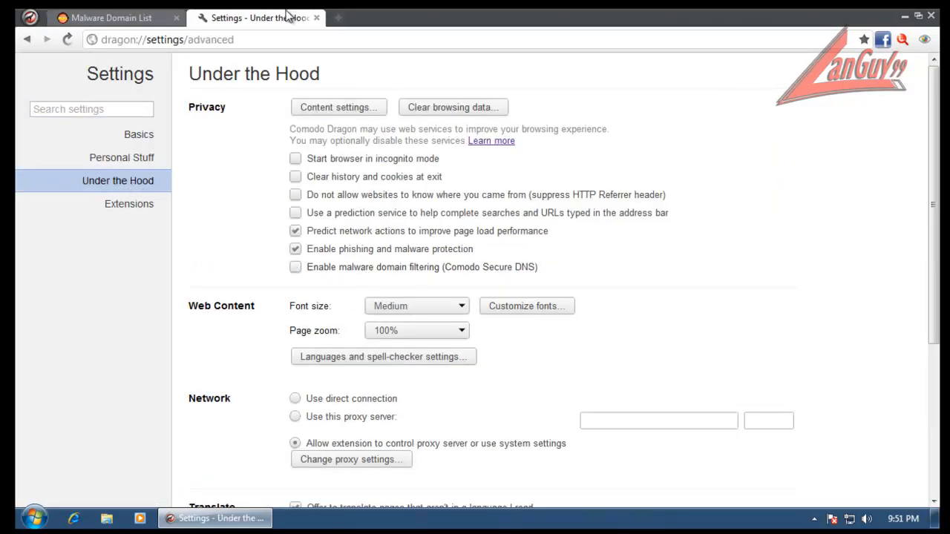
left_click(316, 18)
- Retry the listed clearschooner.com/q.php?f=14095&e=2 Zeus trojan address and close its tab at the malware warning
triple_click(247, 334)
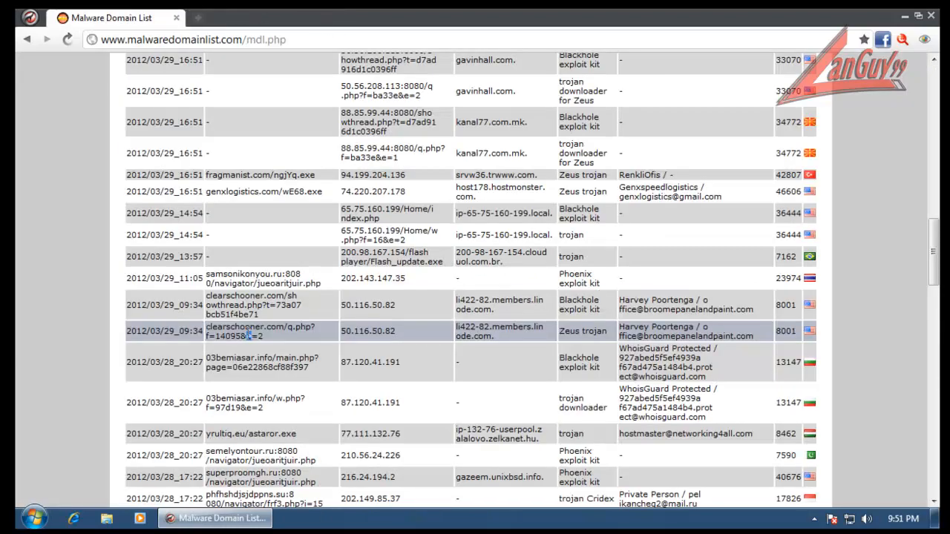
right_click(247, 334)
left_click(286, 362)
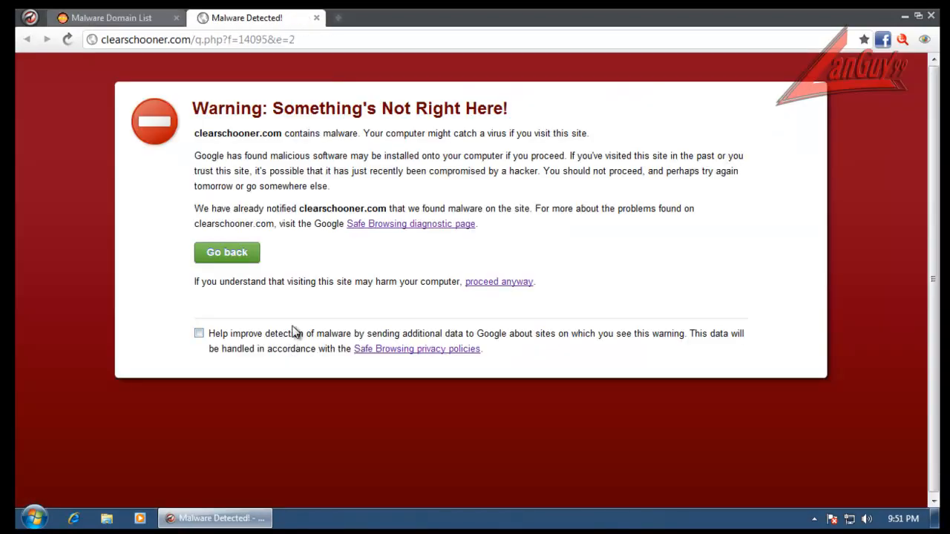
left_click(316, 17)
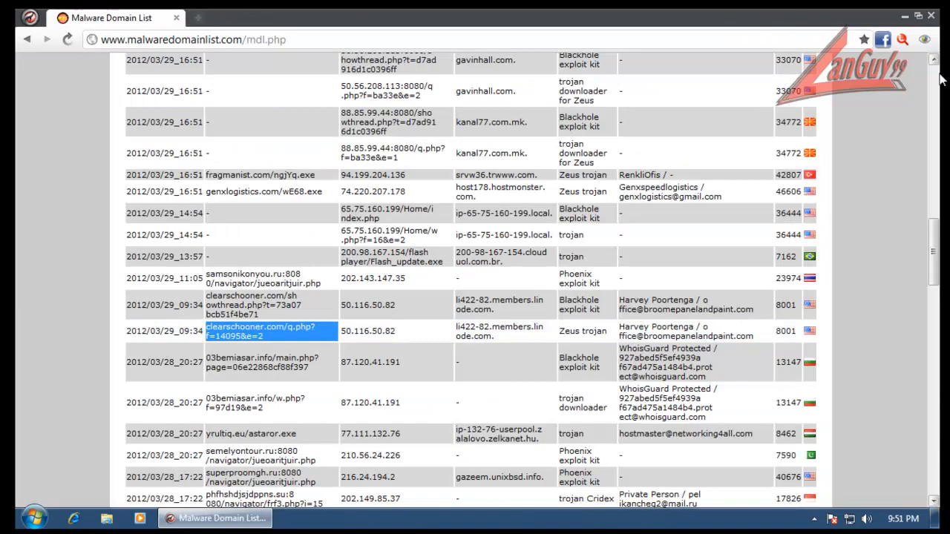
- Restart the browser, go to malwaredomainlist.com and open its Malware Domain List page
left_click(930, 16)
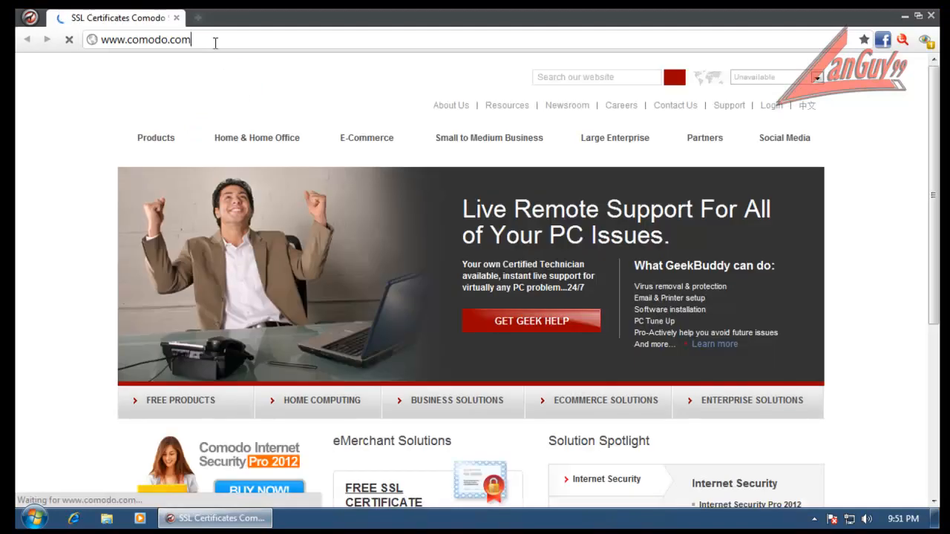
left_click(214, 42)
type("malwaredomainlist.")
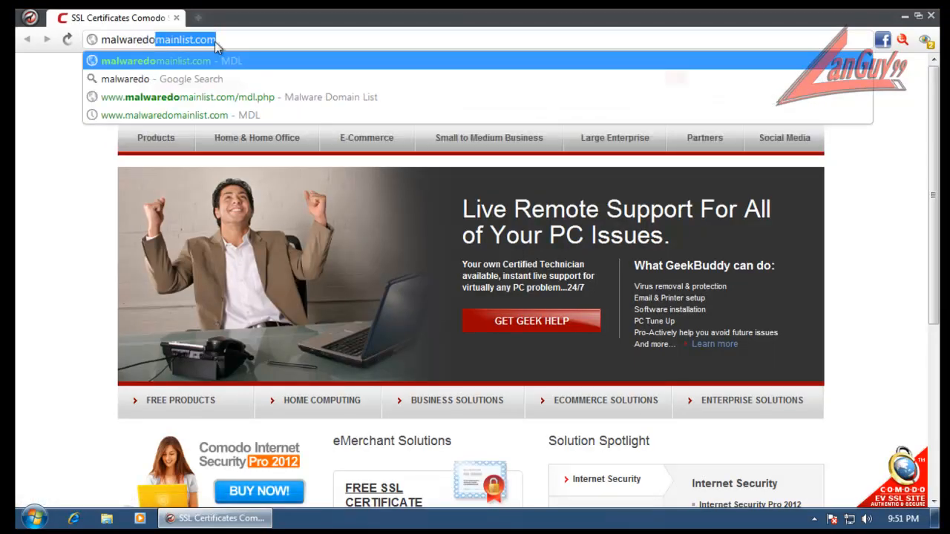
type("org")
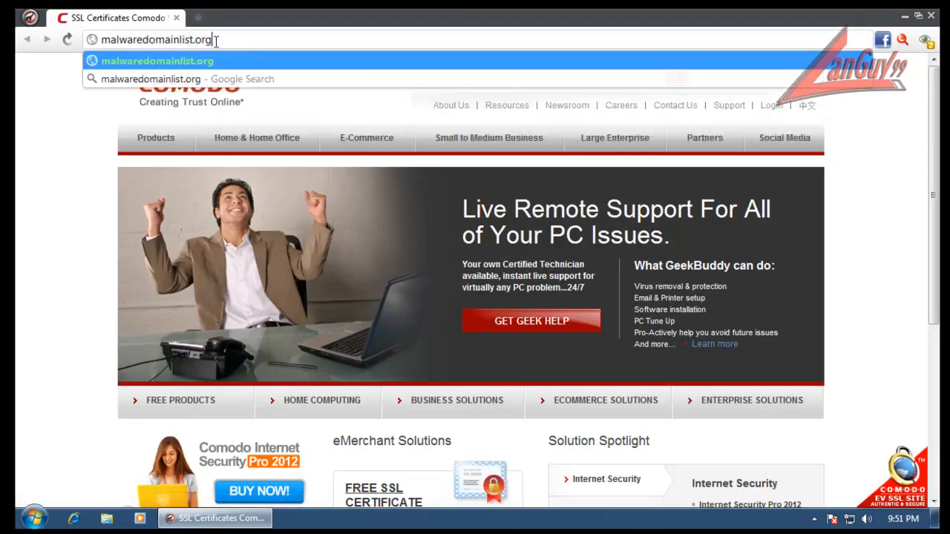
key("BackSpace")
key("BackSpace")
key("BackSpace")
type("com")
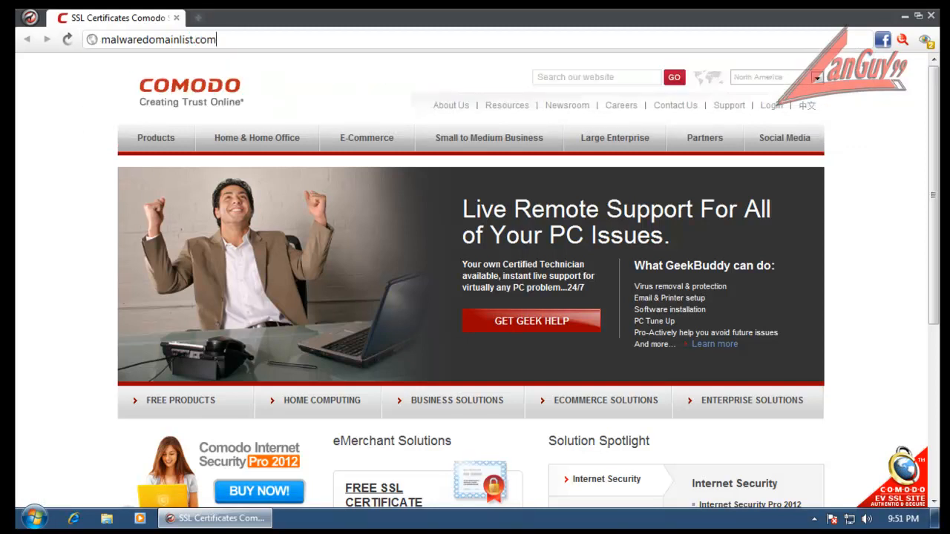
key("Return")
left_click(165, 111)
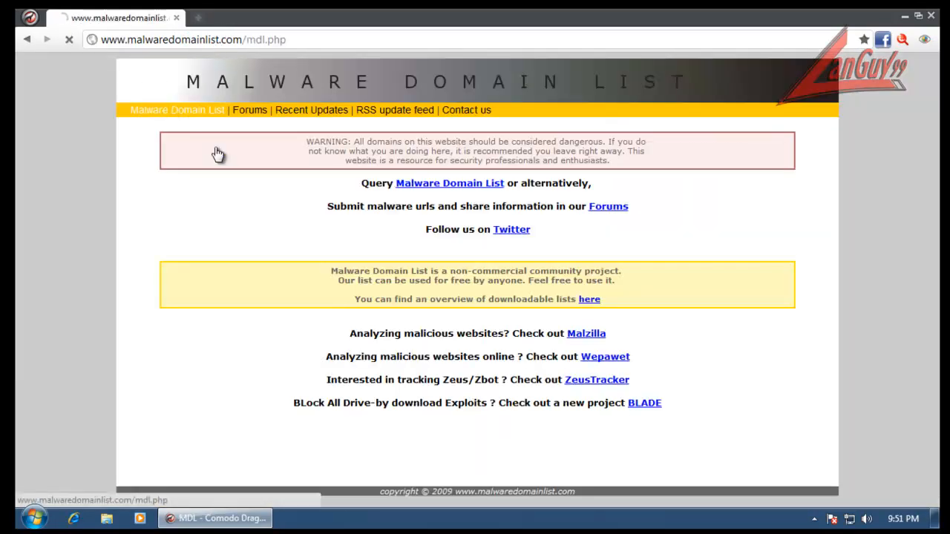
- Open the listed ns1.cgimybin.com/ssl.exe Zeus trojan address and close its tab
scroll(307, 317, "down", 15)
scroll(307, 317, "down", 6)
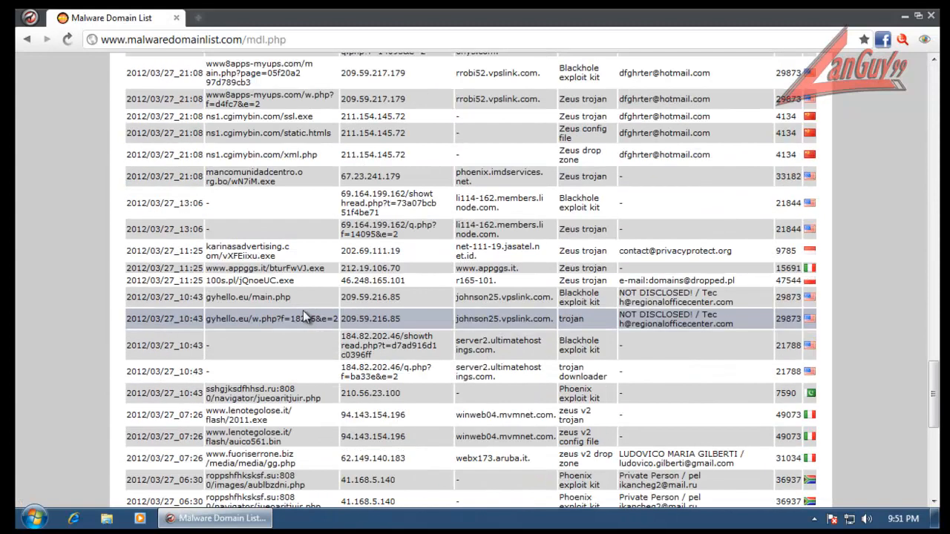
triple_click(261, 117)
right_click(262, 116)
left_click(308, 138)
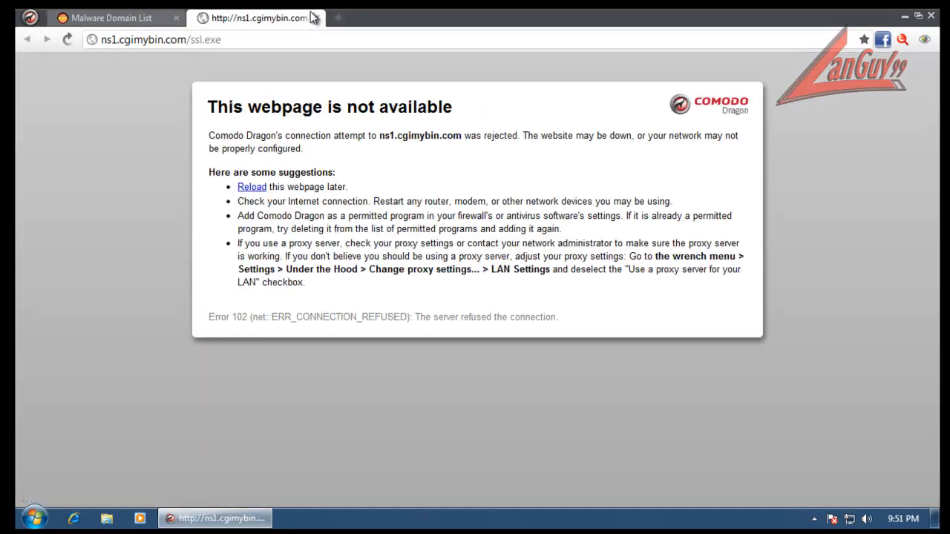
left_click(316, 17)
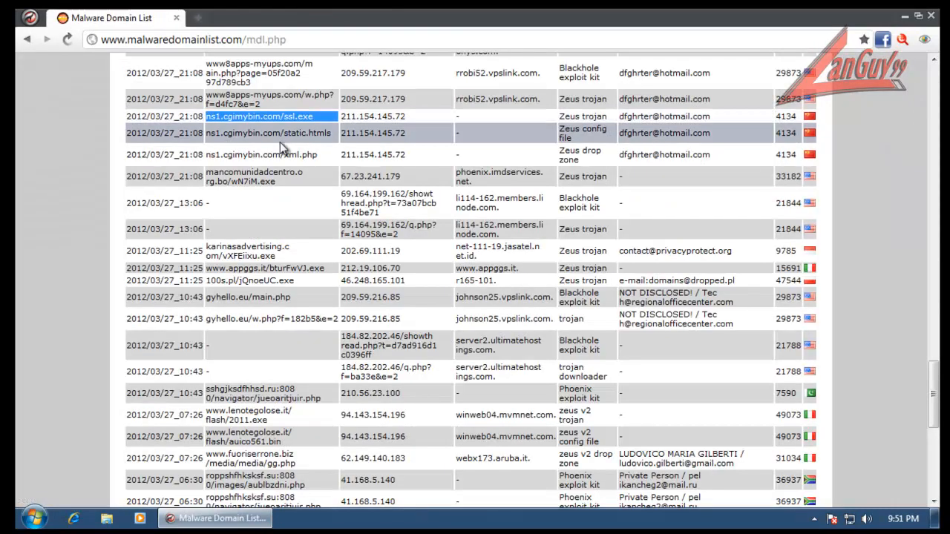
- Open the listed mancomunidadcentro.org.bo/wN7iM.exe Zeus trojan address and close its tab
triple_click(263, 177)
right_click(265, 173)
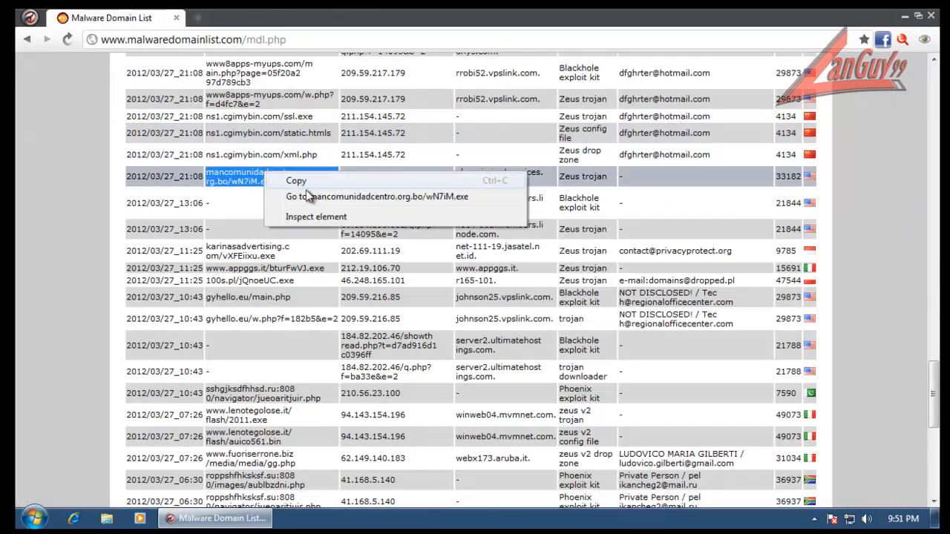
left_click(307, 196)
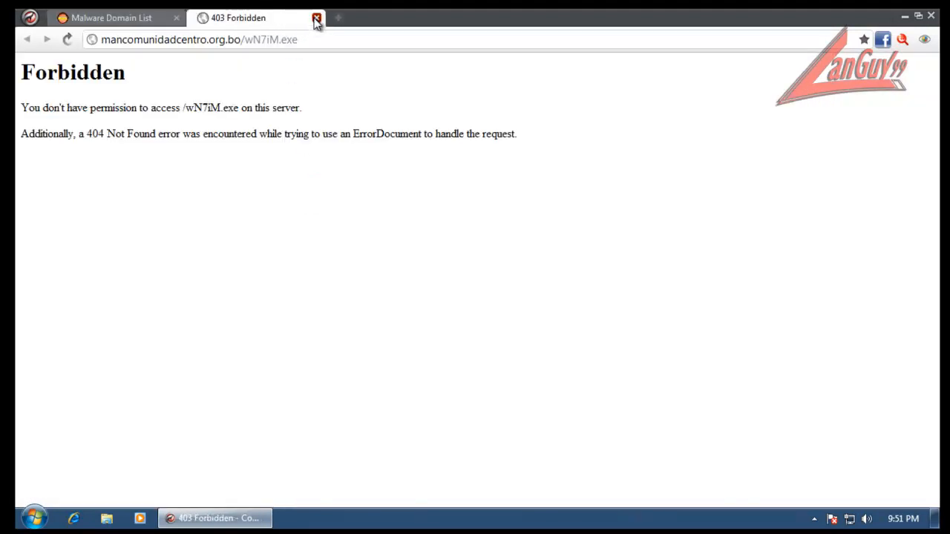
left_click(316, 18)
- Open the listed 69.164.199.162/showthread.php Blackhole exploit kit address in a new tab and return to the list while it loads
triple_click(369, 203)
right_click(380, 211)
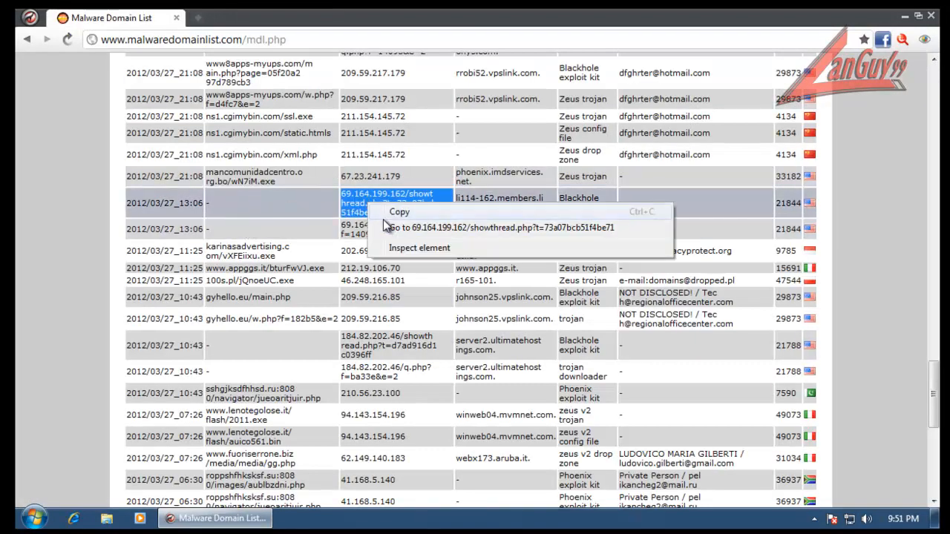
left_click(386, 227)
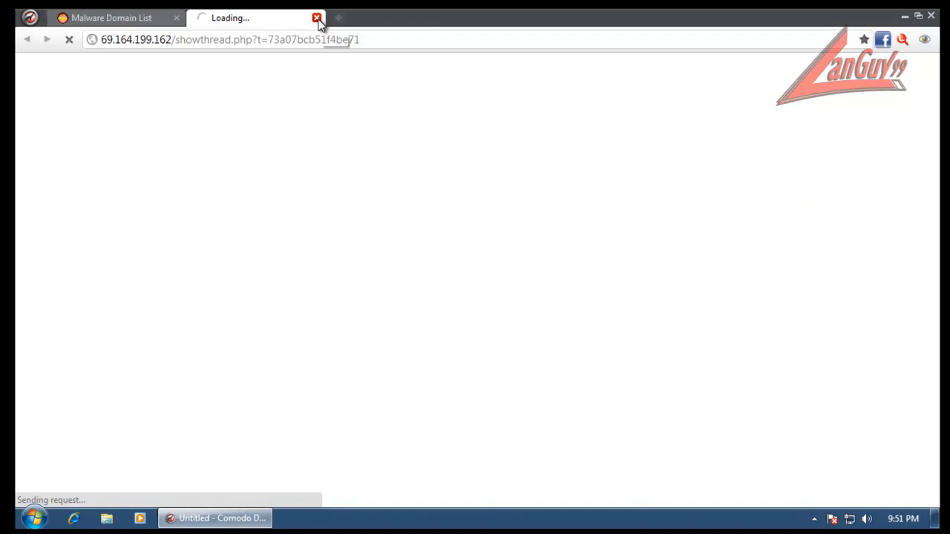
left_click(112, 18)
- Open the listed 69.164.199.162/q.php?f=14095&e=2 Zeus trojan address in a new tab and return to the list
double_click(363, 234)
triple_click(363, 234)
right_click(371, 234)
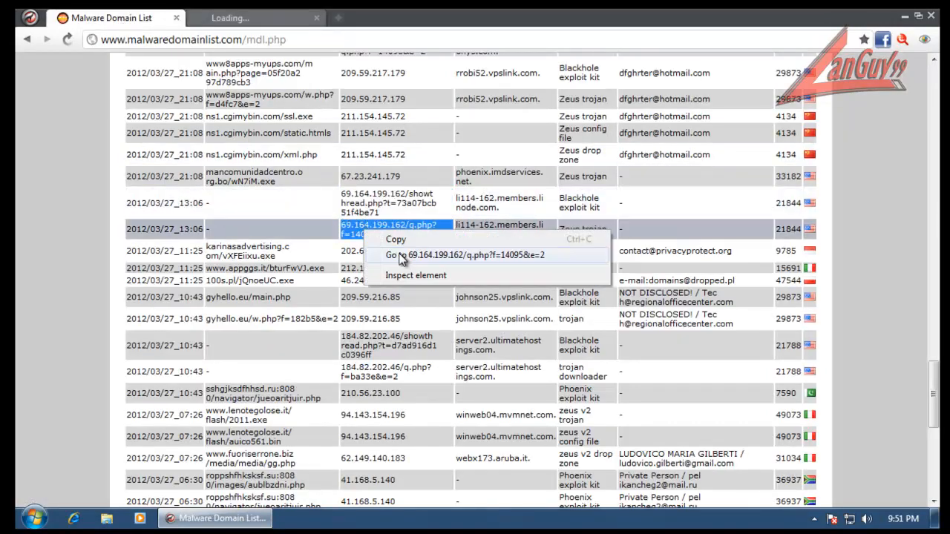
left_click(416, 260)
left_click(148, 20)
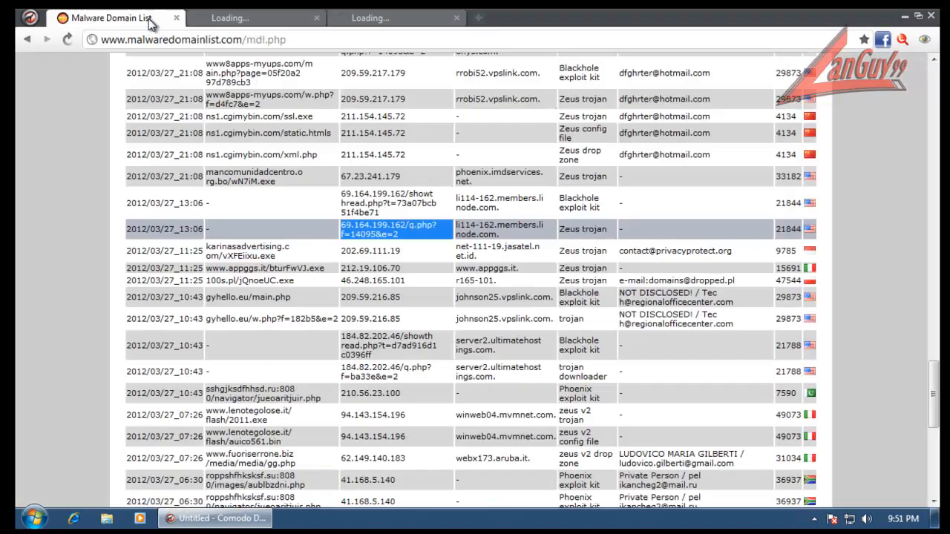
- Open the listed karinasadvertising.com/vXFEiixu.exe Zeus trojan address and close its tab
double_click(250, 252)
triple_click(251, 253)
right_click(252, 252)
left_click(282, 273)
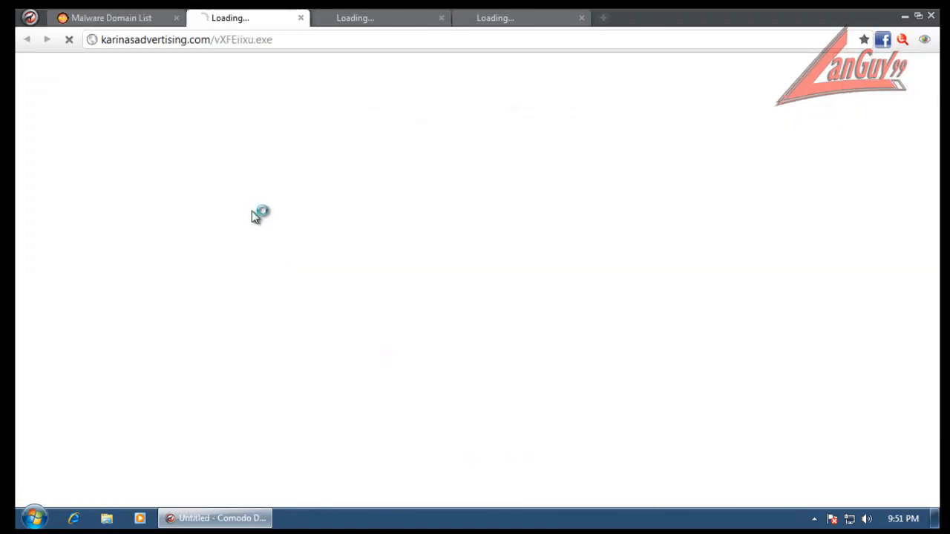
left_click(317, 18)
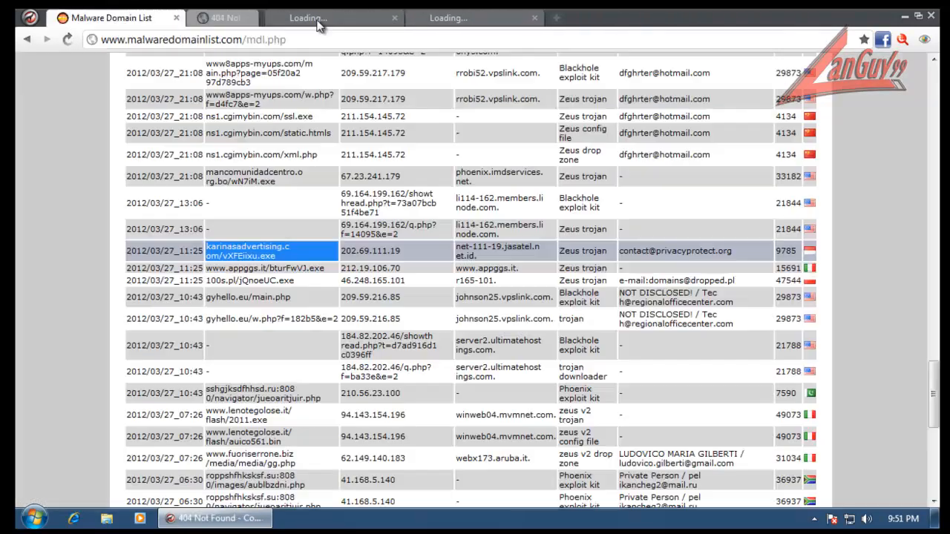
triple_click(250, 268)
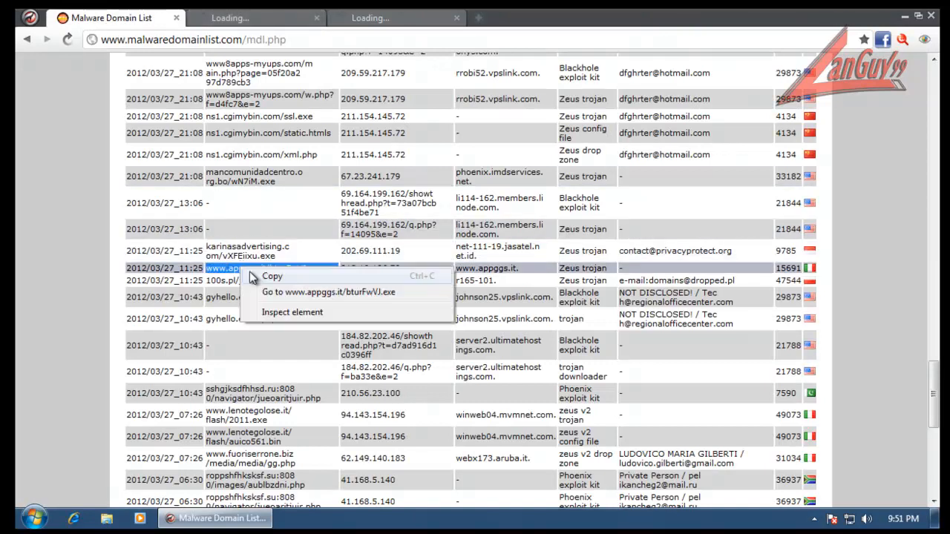
right_click(242, 266)
left_click(274, 296)
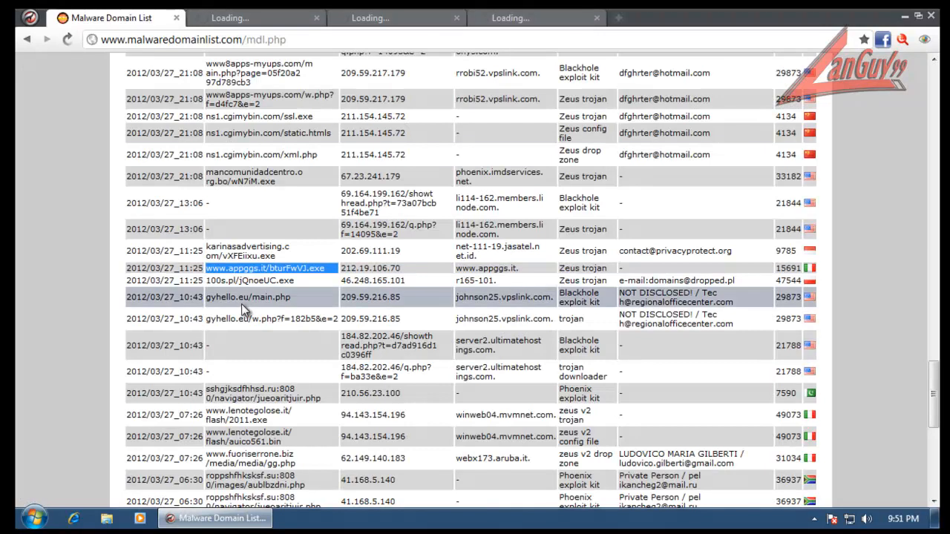
left_click(257, 282)
right_click(257, 283)
left_click(282, 307)
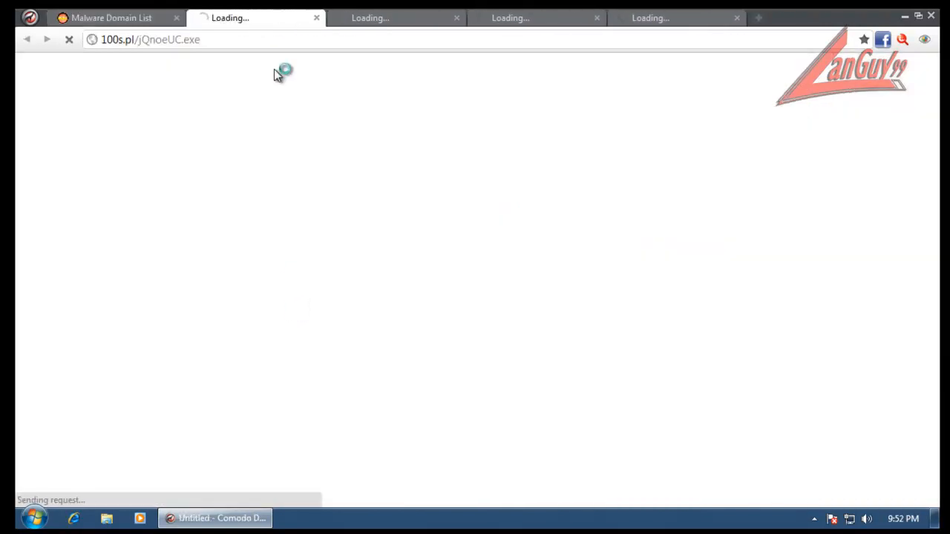
left_click(121, 18)
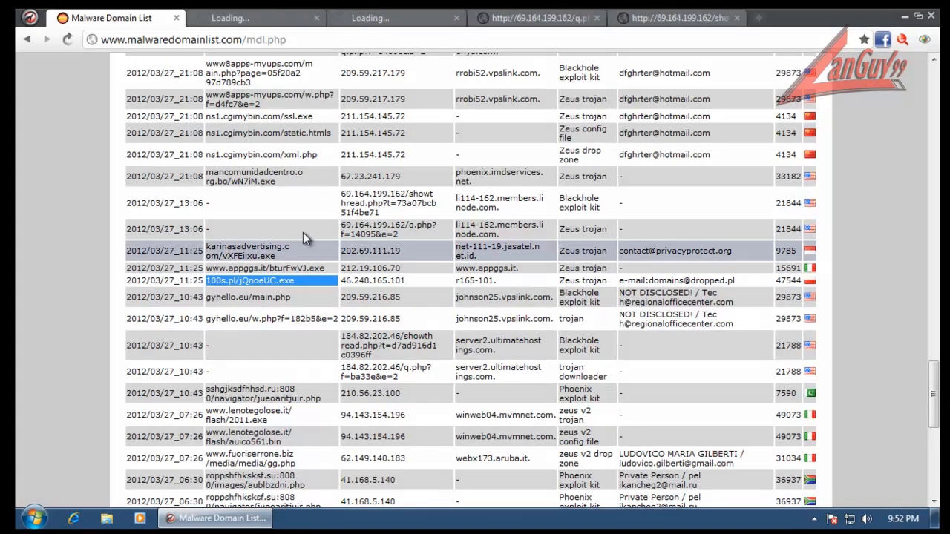
- Check the two 69.164.199.162 tabs, q.php and showthread.php, and close both
left_click(567, 21)
left_click(643, 20)
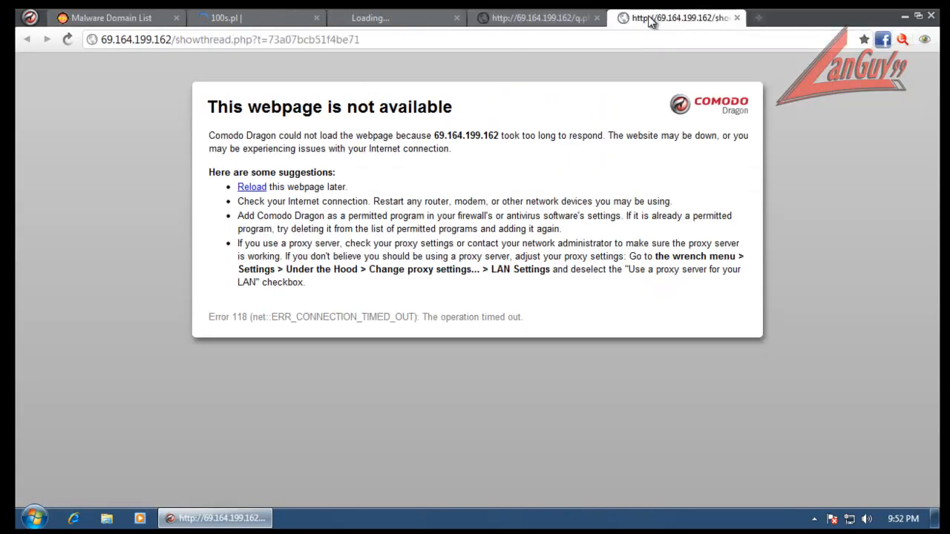
left_click(737, 17)
left_click(597, 18)
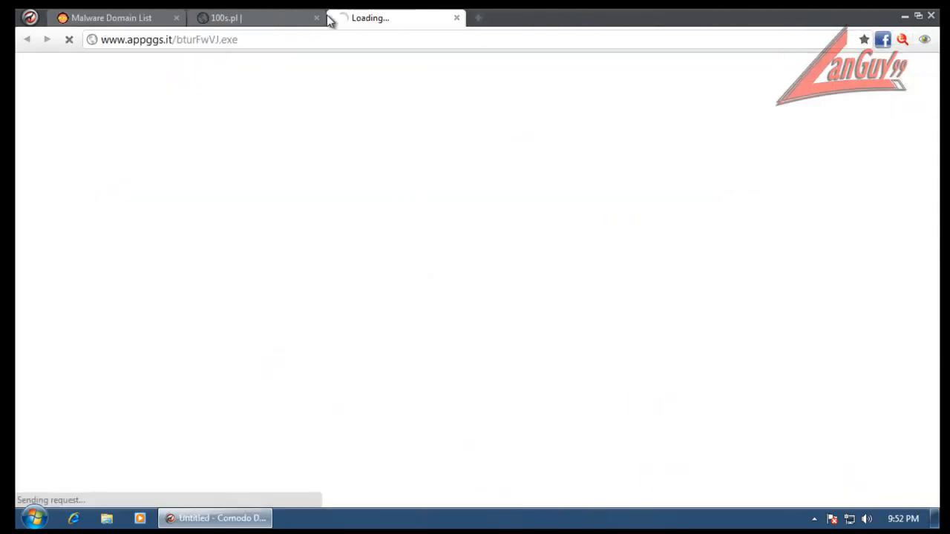
- Return to the Malware Domain List and open page 1 of its results
left_click(134, 18)
scroll(284, 312, "down", 5)
scroll(284, 312, "down", 3)
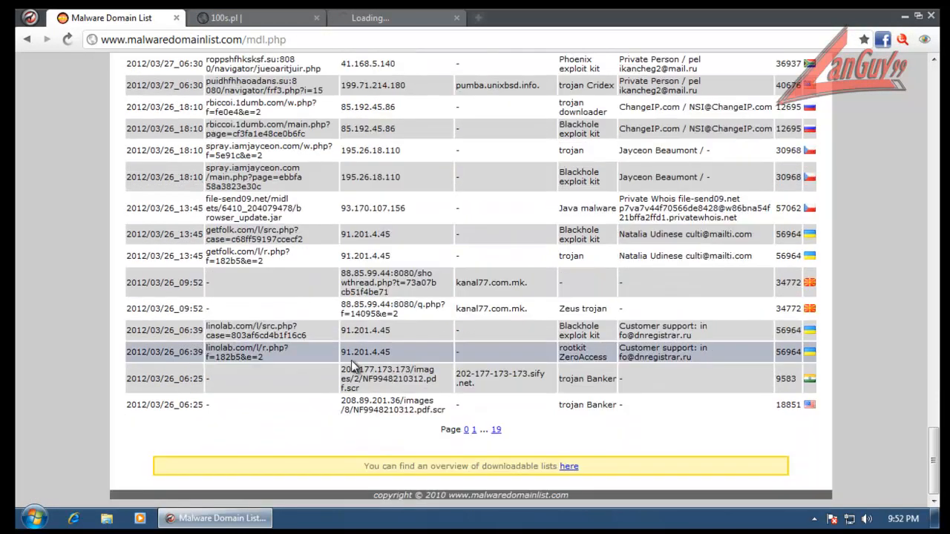
left_click(473, 430)
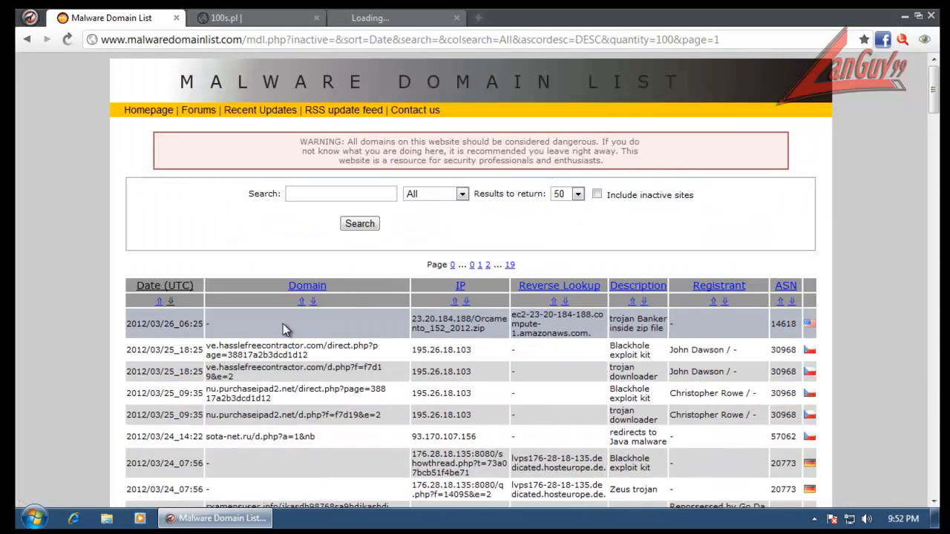
- Open the listed ve.hasslefreecontractor.com direct.php Blackhole exploit kit and d.php?f=f7d19&e=2 trojan downloader addresses in separate tabs
triple_click(297, 351)
right_click(295, 347)
left_click(324, 370)
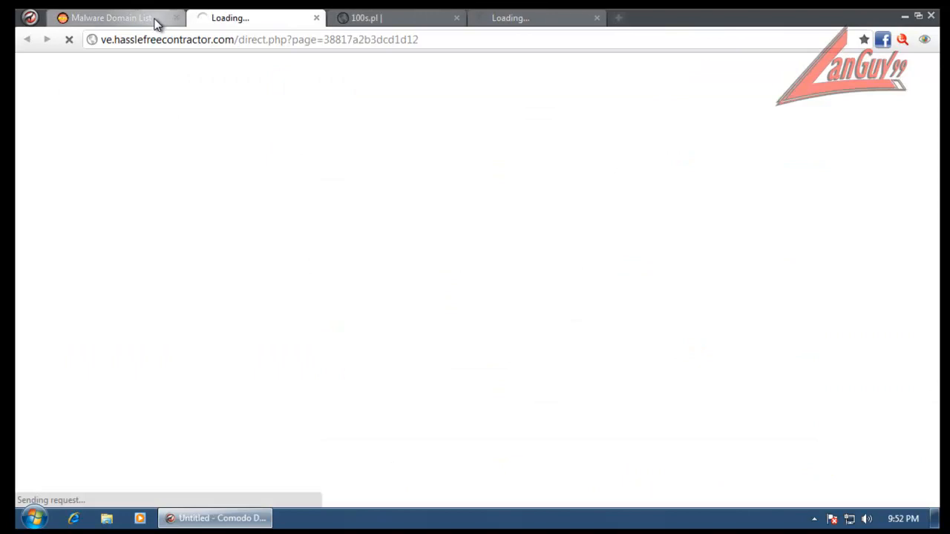
left_click(155, 23)
triple_click(269, 371)
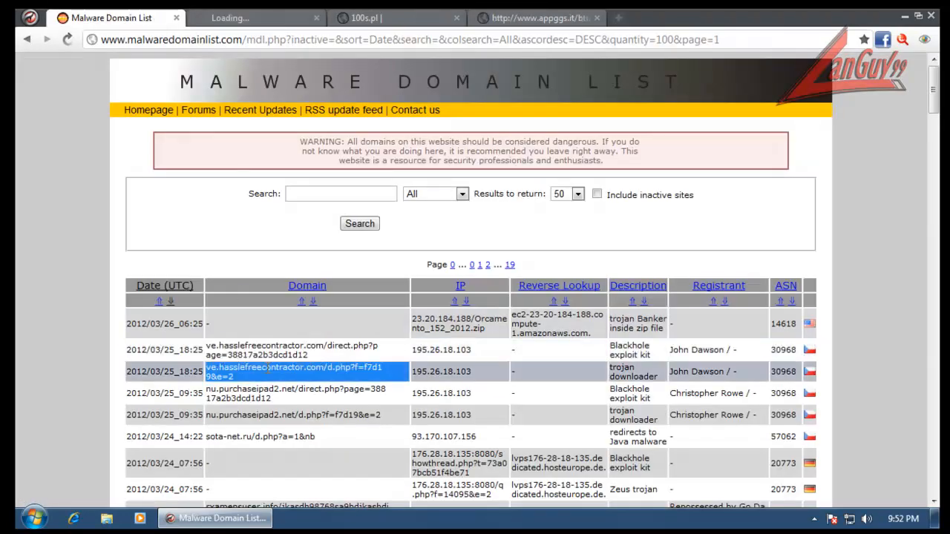
right_click(268, 369)
left_click(312, 394)
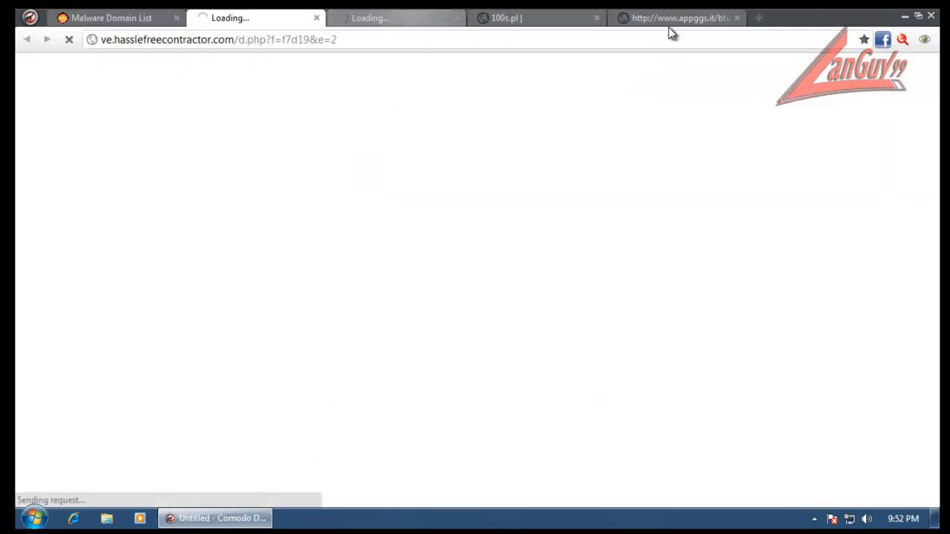
left_click(709, 22)
left_click(737, 18)
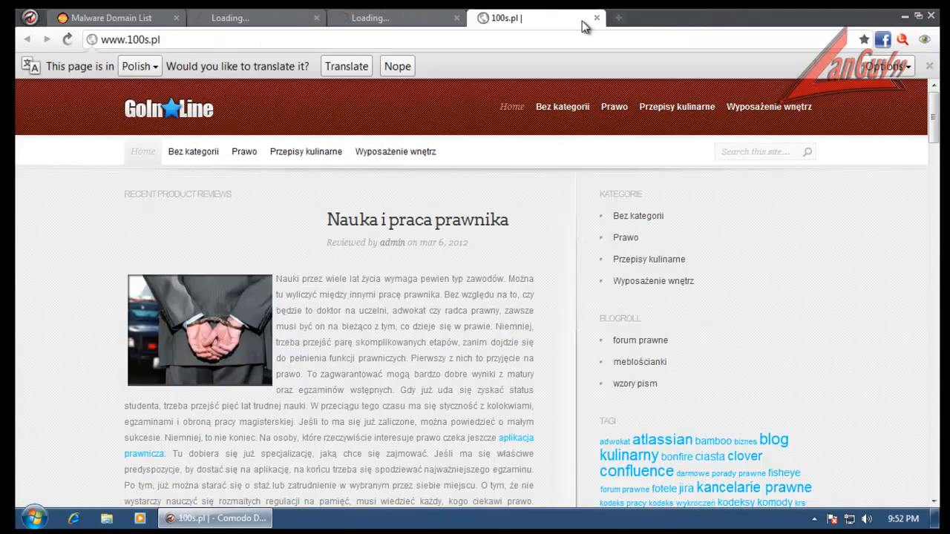
left_click(596, 18)
left_click(115, 18)
scroll(238, 329, "down", 5)
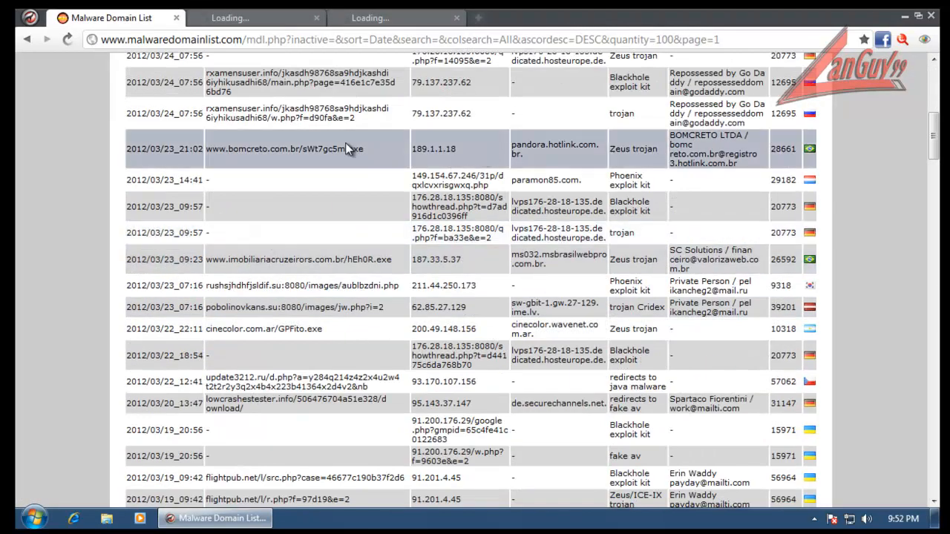
triple_click(345, 142)
right_click(345, 142)
left_click(386, 170)
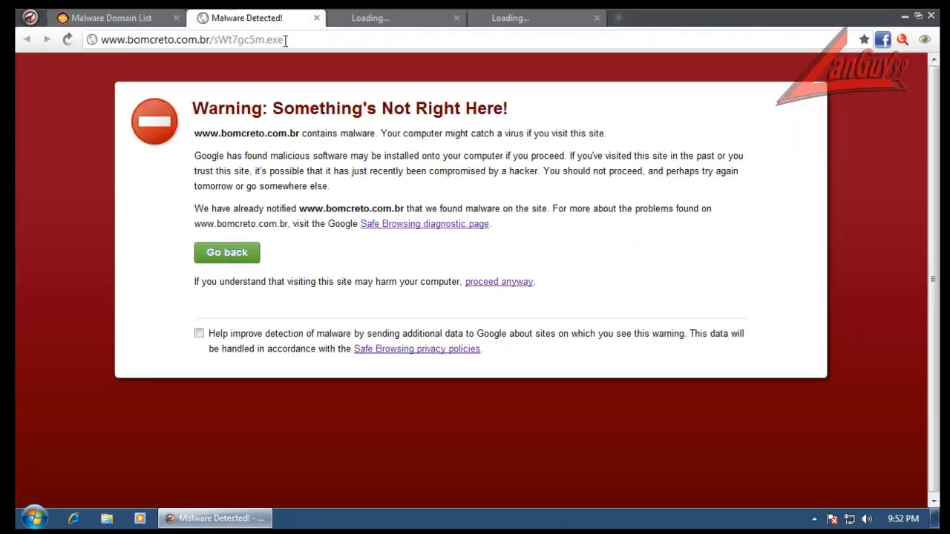
left_click(490, 283)
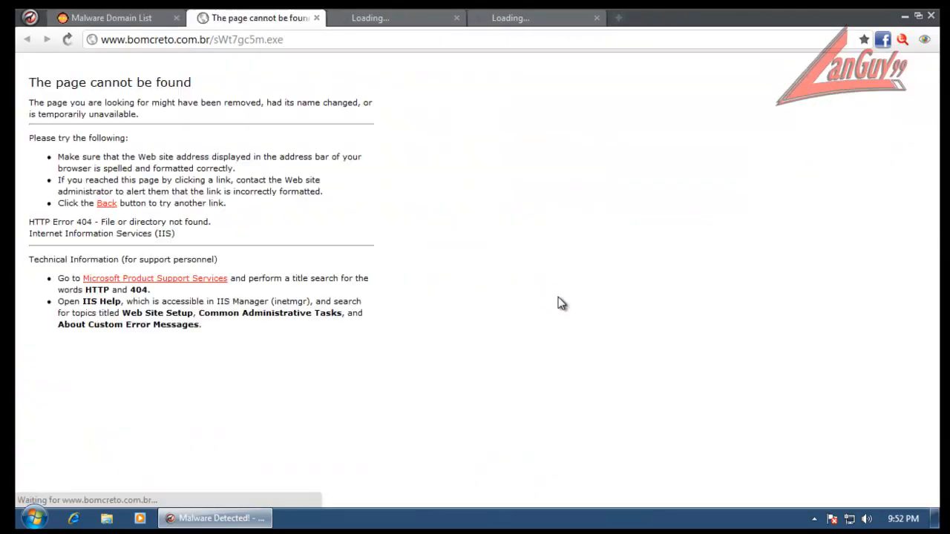
left_click(317, 18)
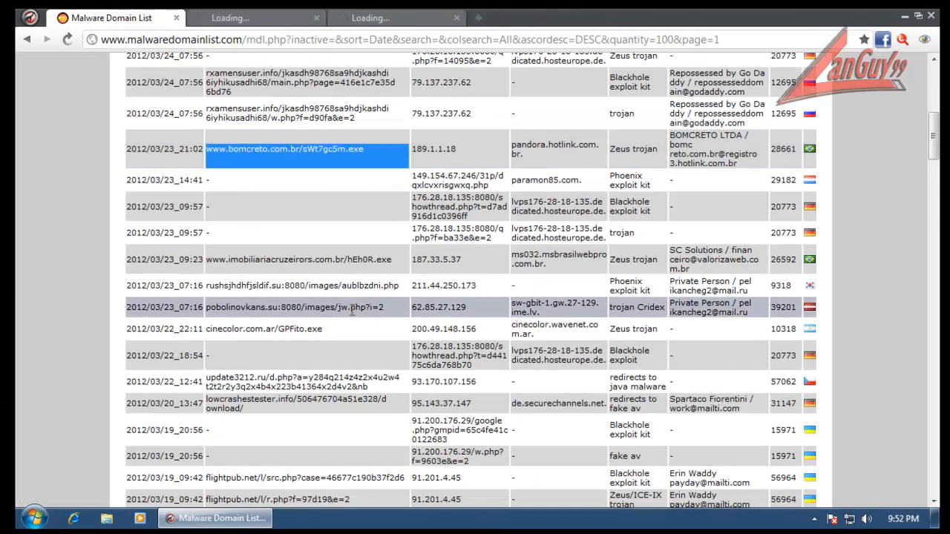
- Open the listed rushsjhdhfjsldif.su:8080/images/aublbzdni.php address in a new tab and close the two ve.hasslefreecontractor.com tabs
triple_click(268, 287)
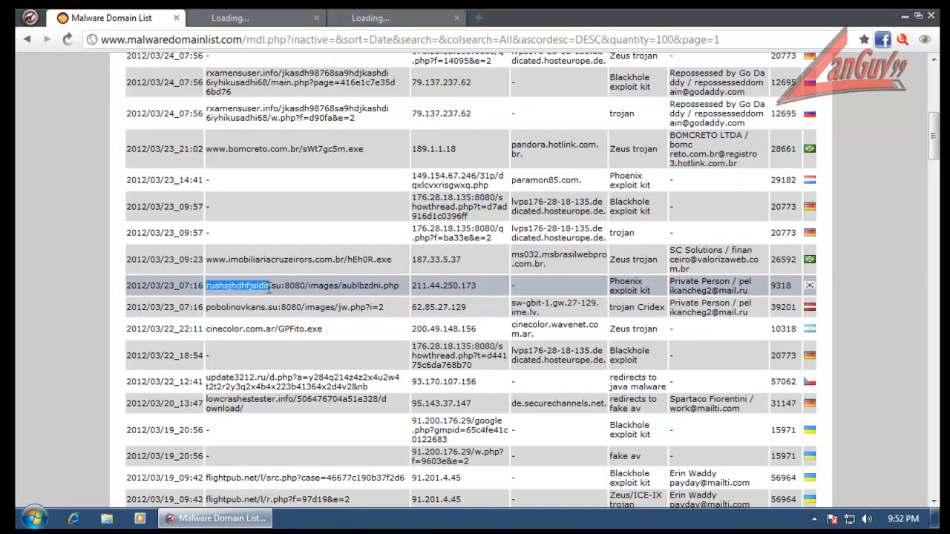
right_click(268, 288)
left_click(303, 312)
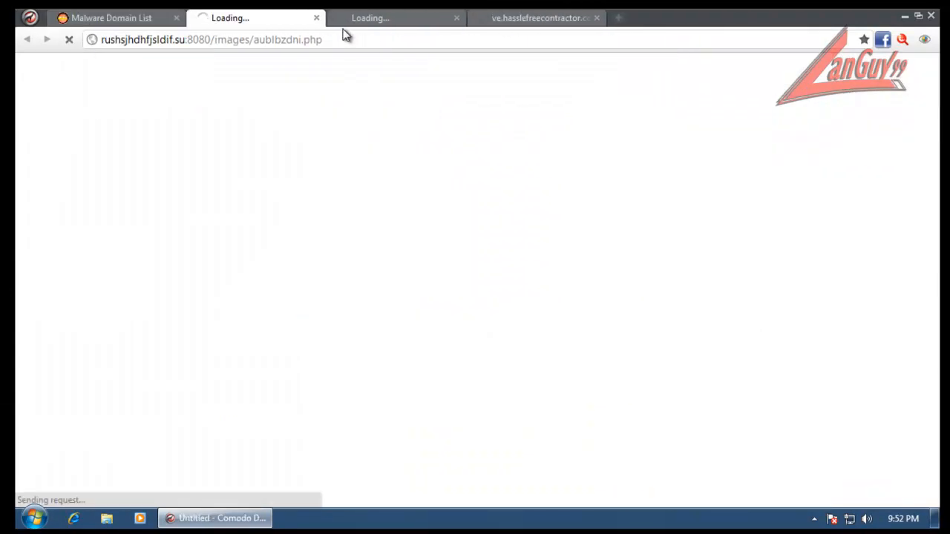
left_click(419, 21)
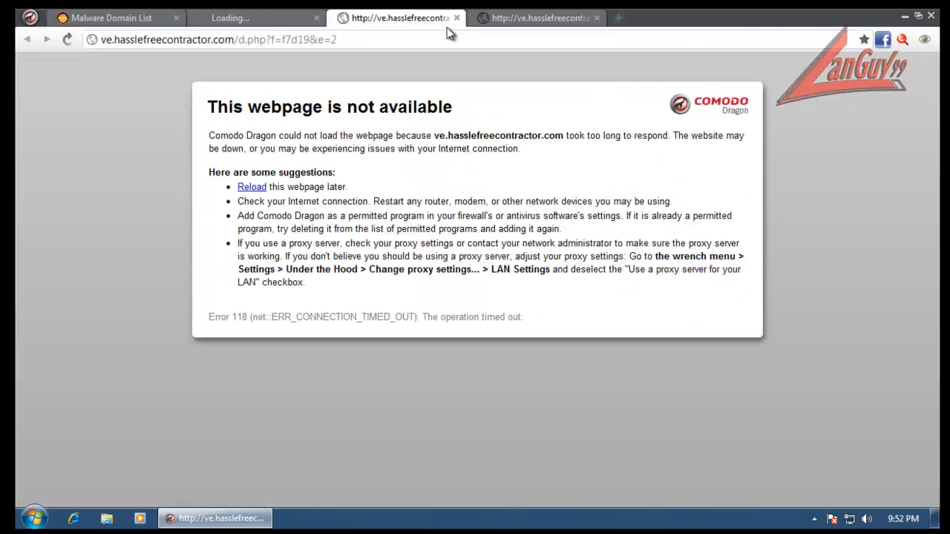
left_click(457, 18)
left_click(457, 18)
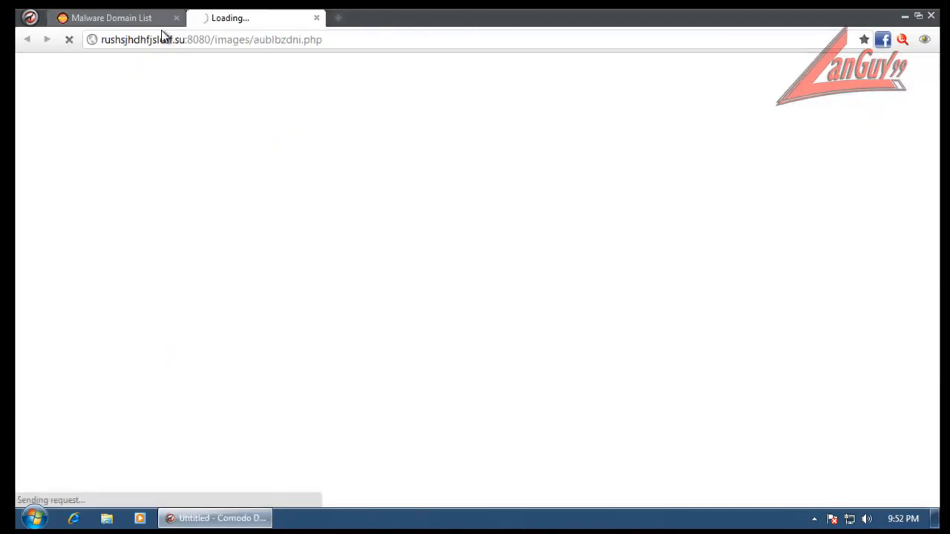
left_click(159, 20)
- Open the listed cinecolor.com.ar/GPFito.exe address in a new tab, and close both the cinecolor.com.ar and rushsjhdhfjsldif.su tabs
triple_click(260, 329)
right_click(260, 329)
left_click(286, 352)
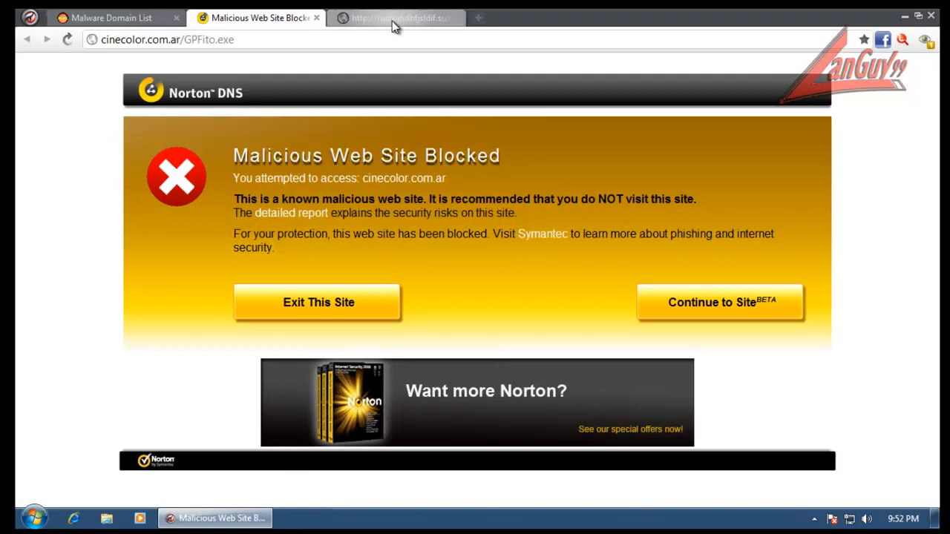
left_click(144, 20)
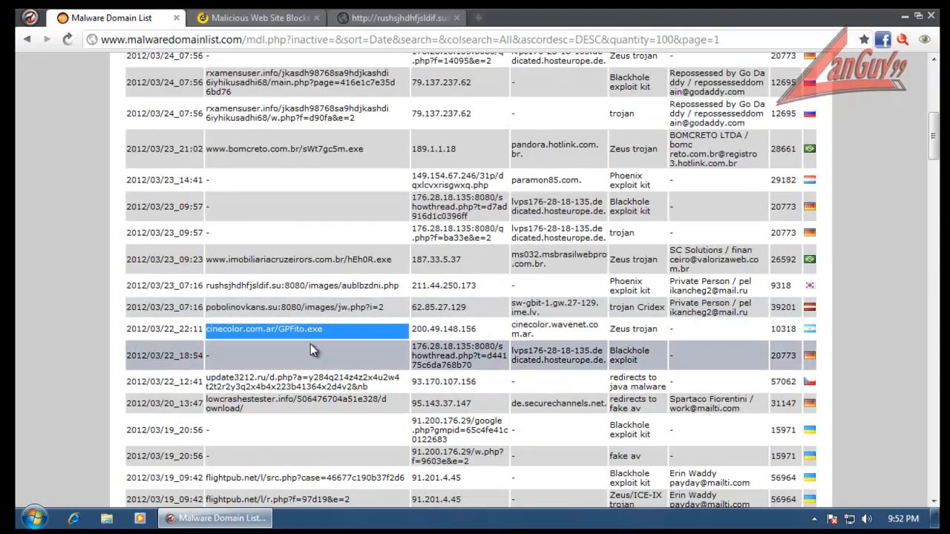
left_click(296, 19)
left_click(315, 18)
left_click(315, 18)
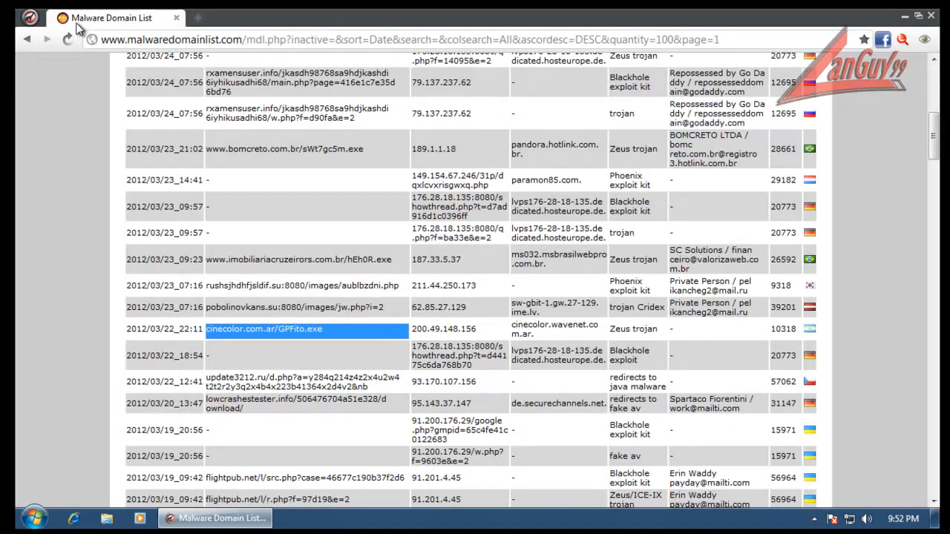
- Check the malware protection and Comodo Secure DNS filtering options in the browser's Under the Hood settings, and close the settings
left_click(30, 16)
left_click(133, 271)
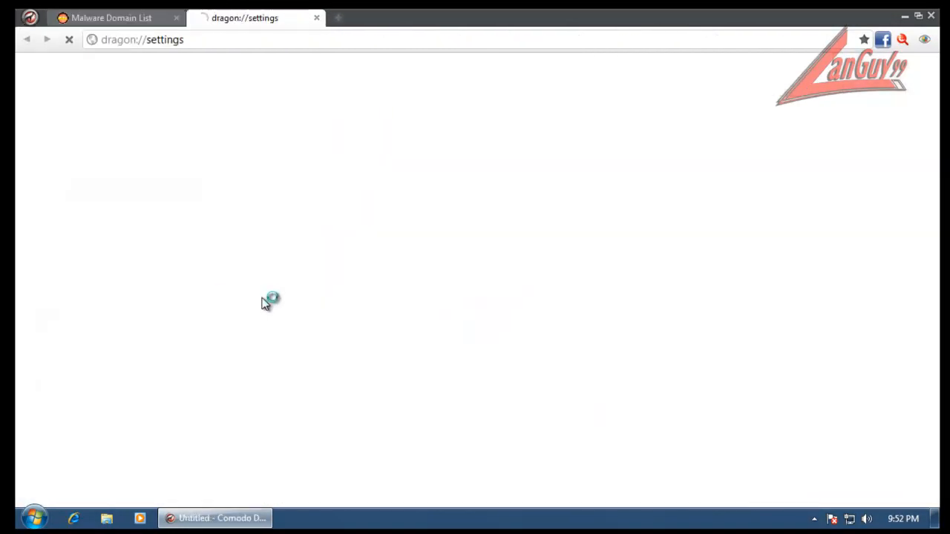
left_click(137, 186)
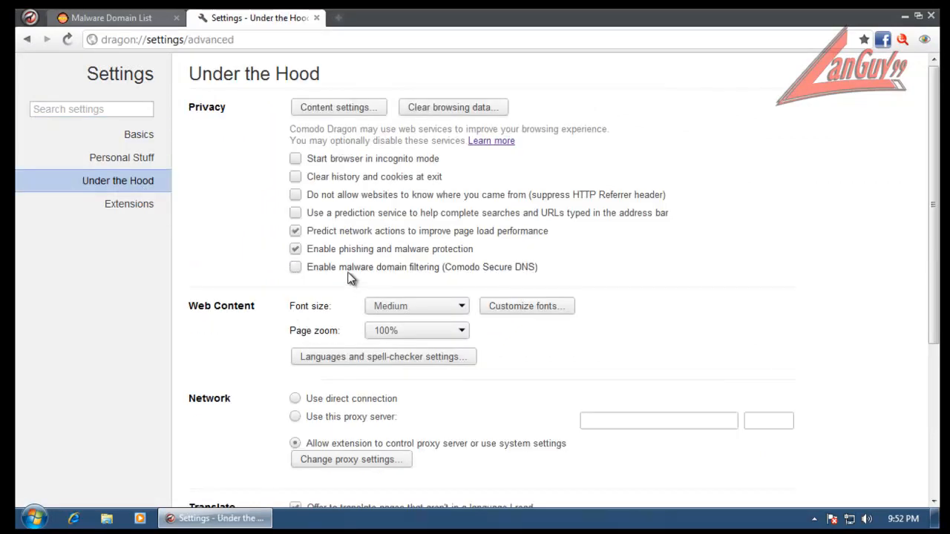
left_click(317, 18)
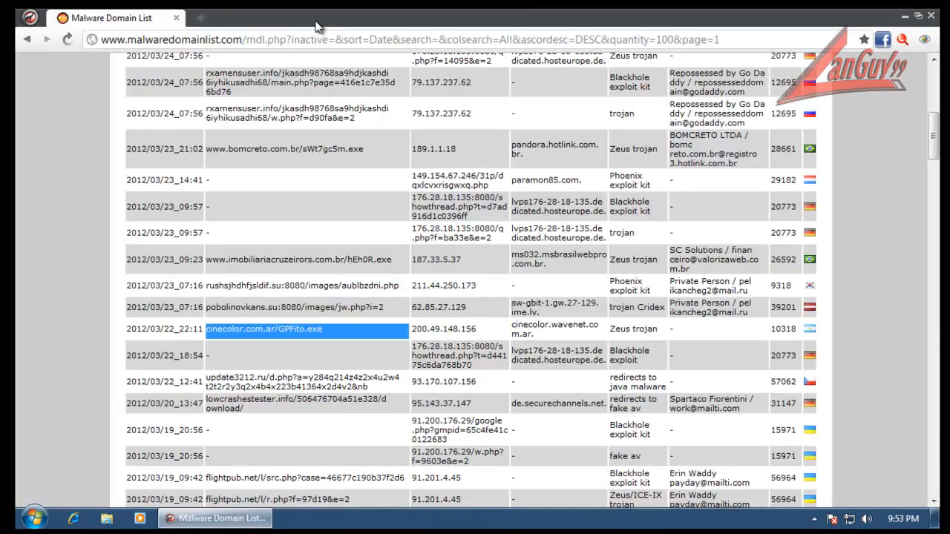
- Retest the cinecolor.com.ar/GPFito.exe address in a new tab and close that tab
right_click(272, 330)
left_click(309, 350)
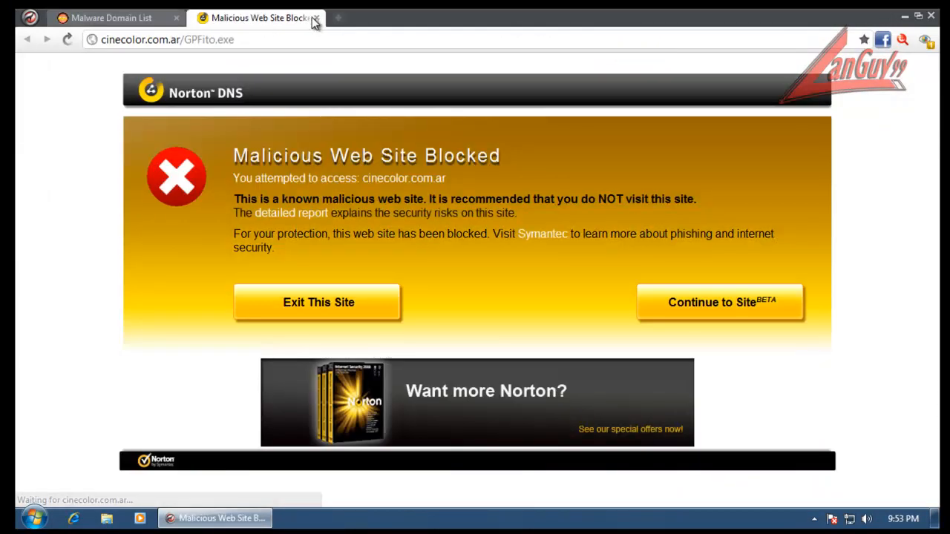
left_click(317, 18)
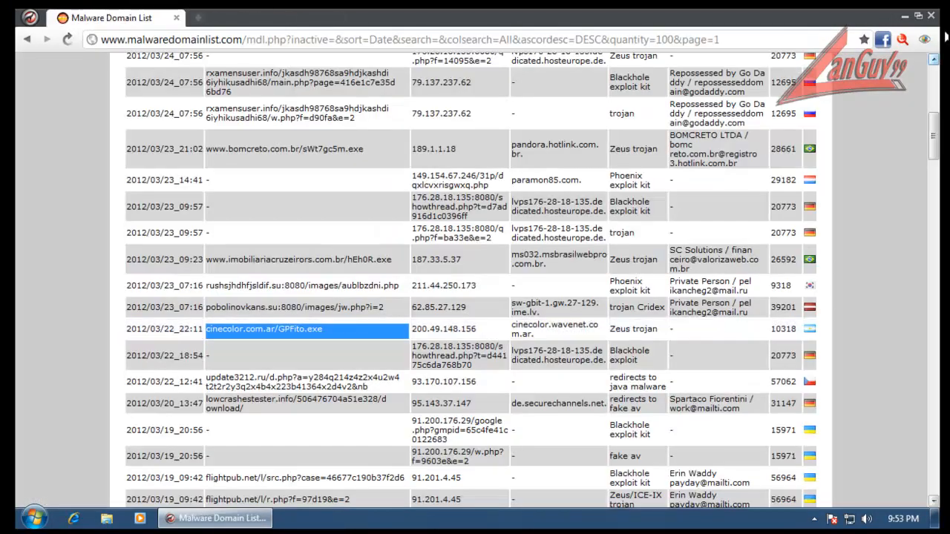
left_click(931, 16)
double_click(45, 106)
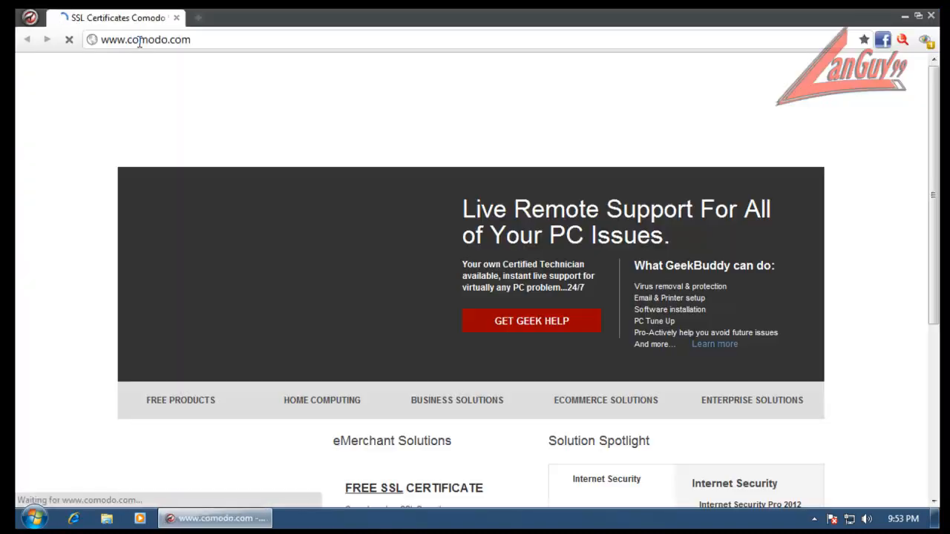
left_click(143, 42)
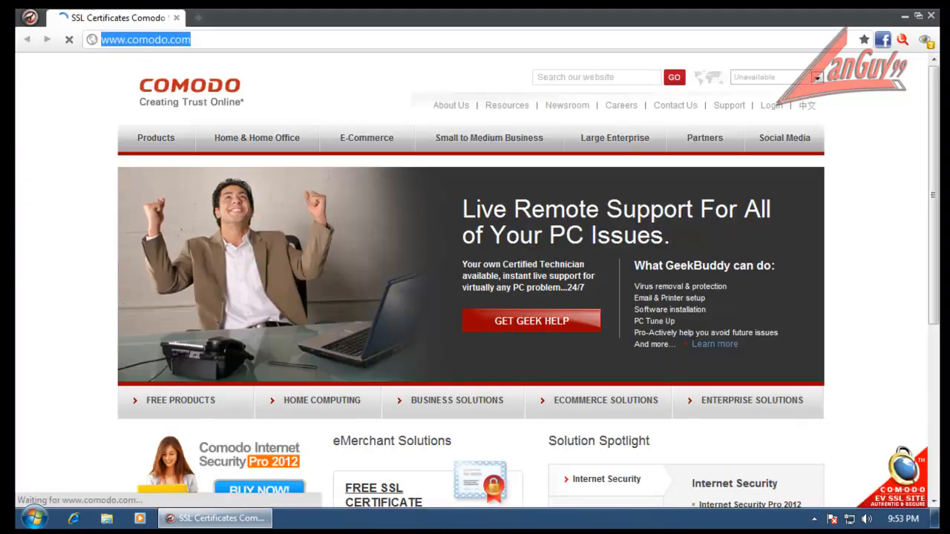
type("mal")
left_click(166, 60)
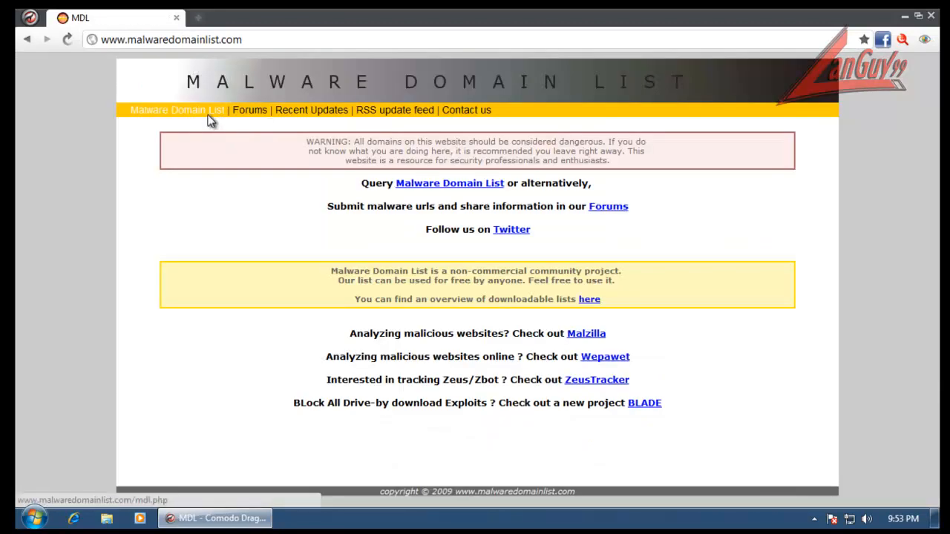
left_click(207, 113)
left_click(476, 266)
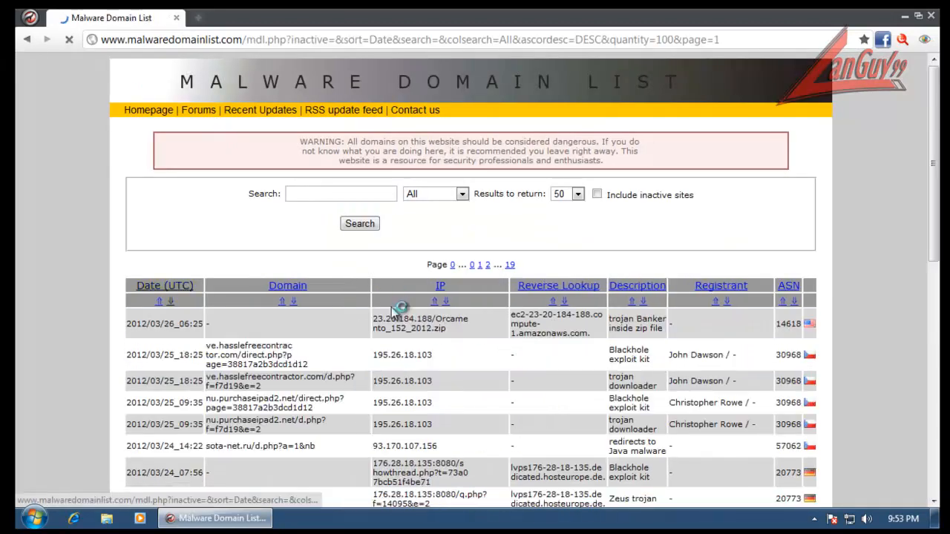
- Open the cinecolor.com.ar/GPFito.exe Zeus trojan entry again in the restarted browser and close its tab
scroll(325, 310, "down", 4)
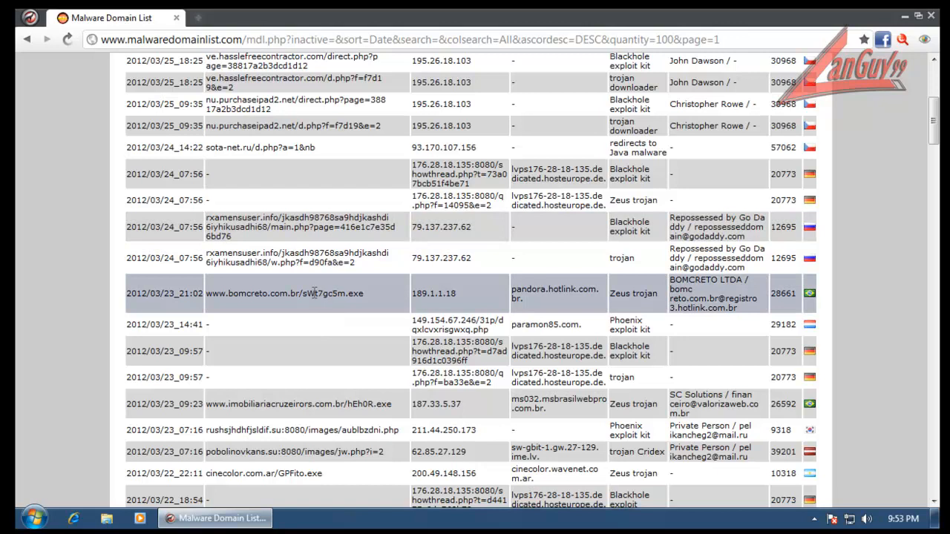
scroll(326, 355, "down", 2)
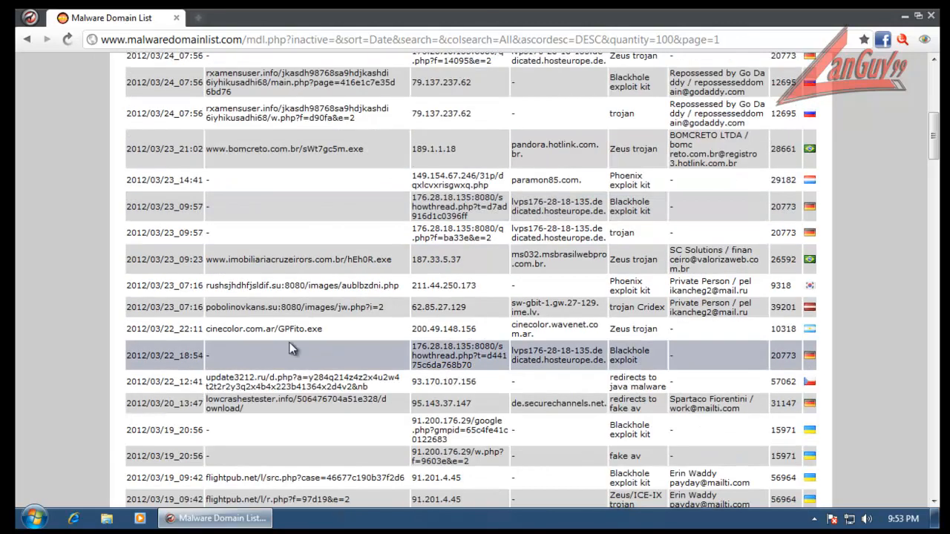
triple_click(286, 329)
right_click(298, 331)
left_click(334, 354)
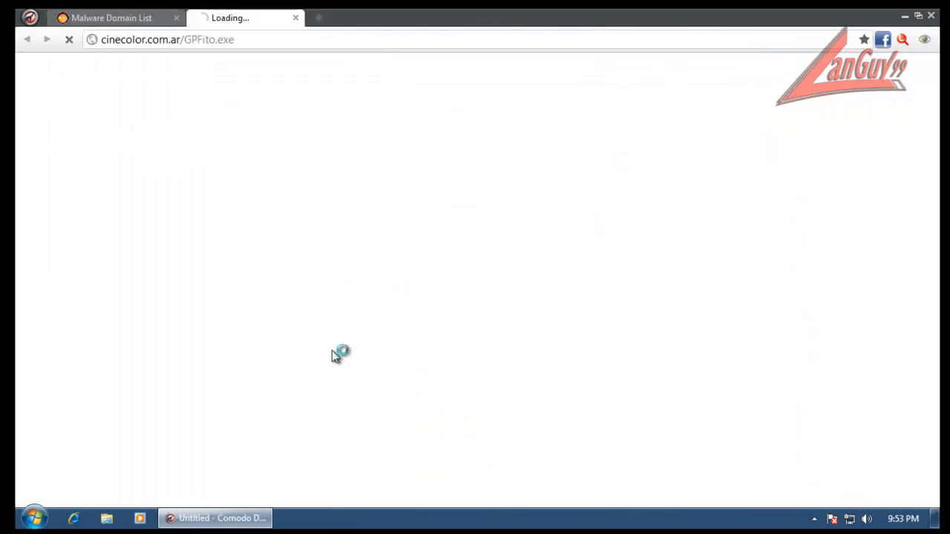
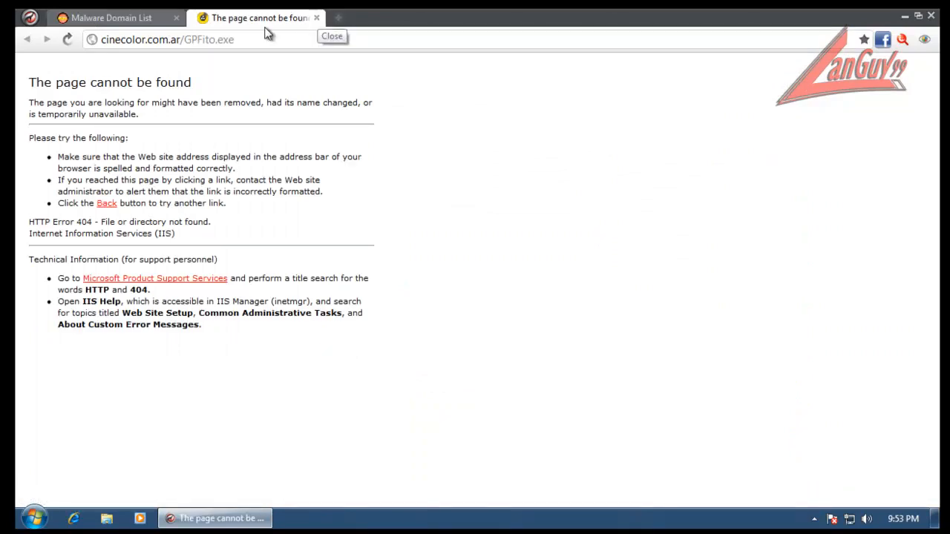
left_click(317, 18)
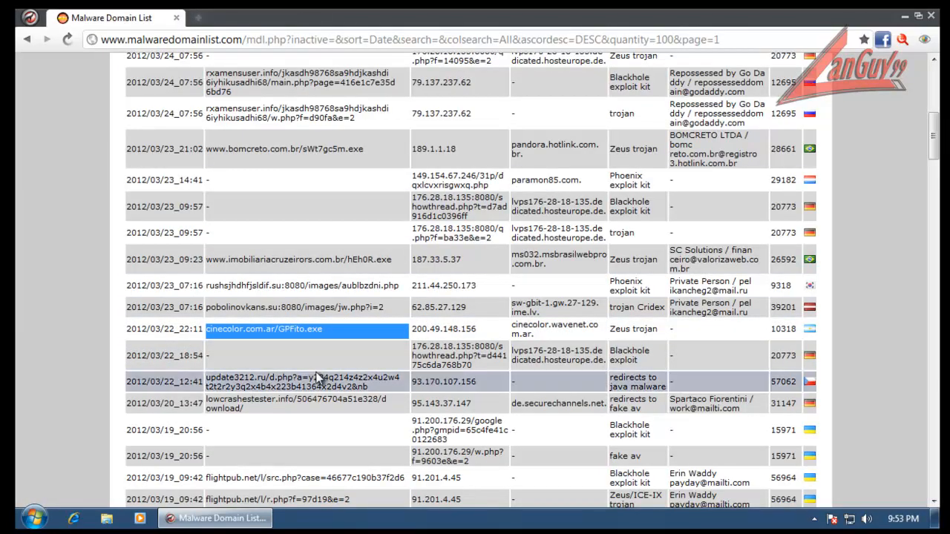
- Open the listed 85.25.100.177/soup/hwa5.php?i=2 Zeus/ICE-IX trojan address in a new tab and close it
scroll(315, 378, "down", 3)
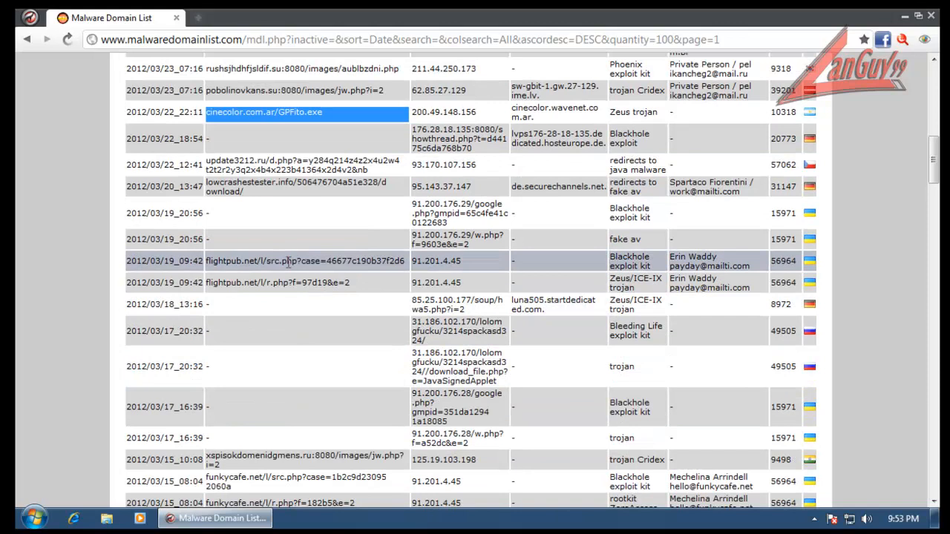
triple_click(453, 301)
right_click(452, 299)
left_click(492, 324)
left_click(316, 17)
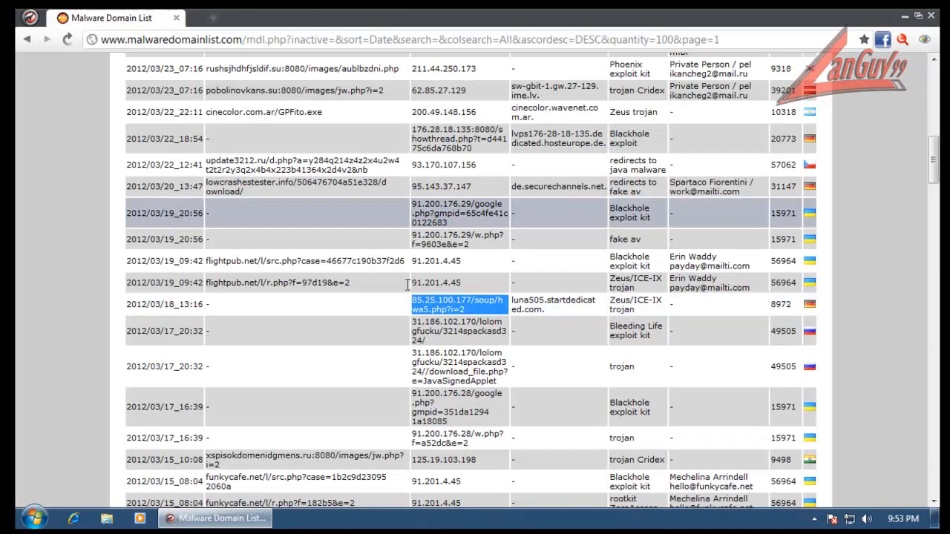
- Open the 31.186.102.170 Bleeding Life exploit kit address ending in 3214spackasd324/ in a new tab and return to the Malware Domain List
triple_click(446, 336)
right_click(456, 334)
left_click(474, 353)
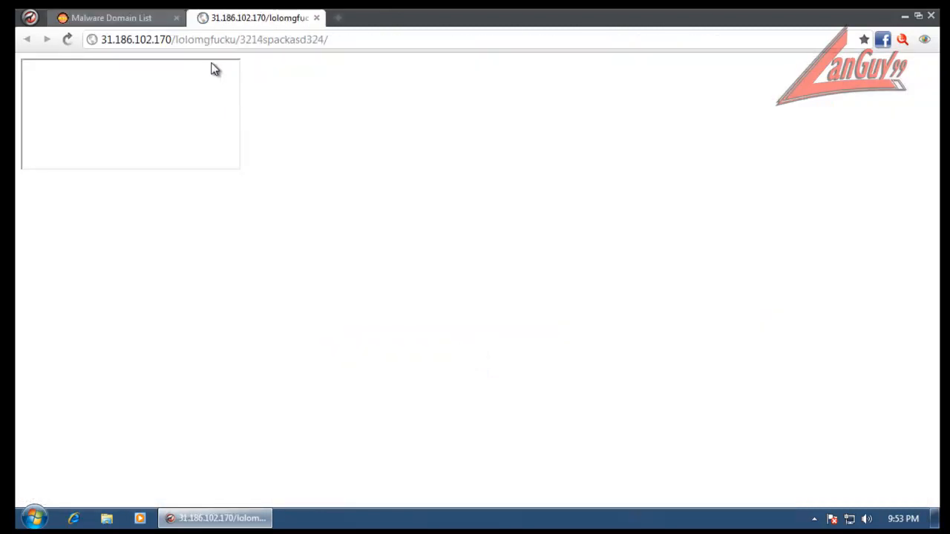
left_click(119, 18)
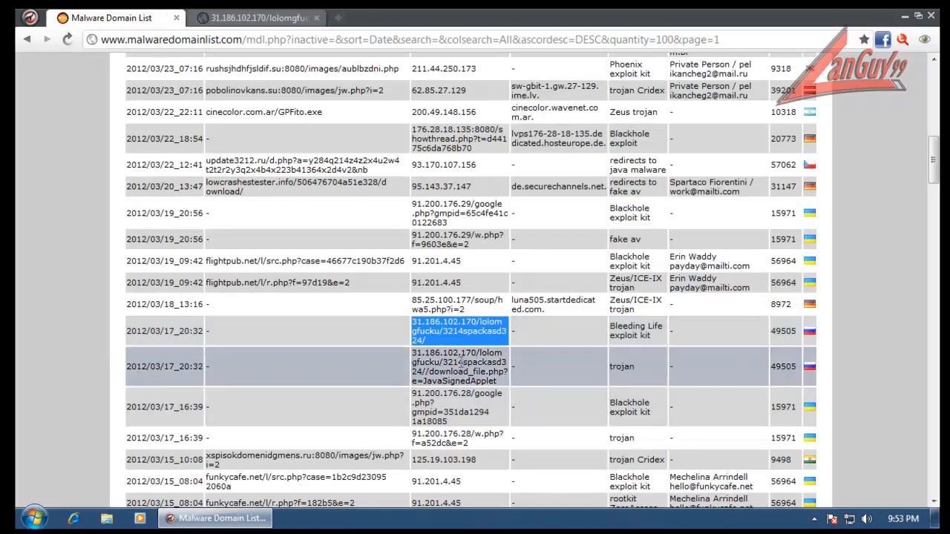
- Download bot.exe.exe from the 31.186.102.170 download_file.php?e=JavaSignedApplet trojan address and close the remaining 31.186.102.170 tab
triple_click(457, 361)
right_click(456, 361)
left_click(503, 386)
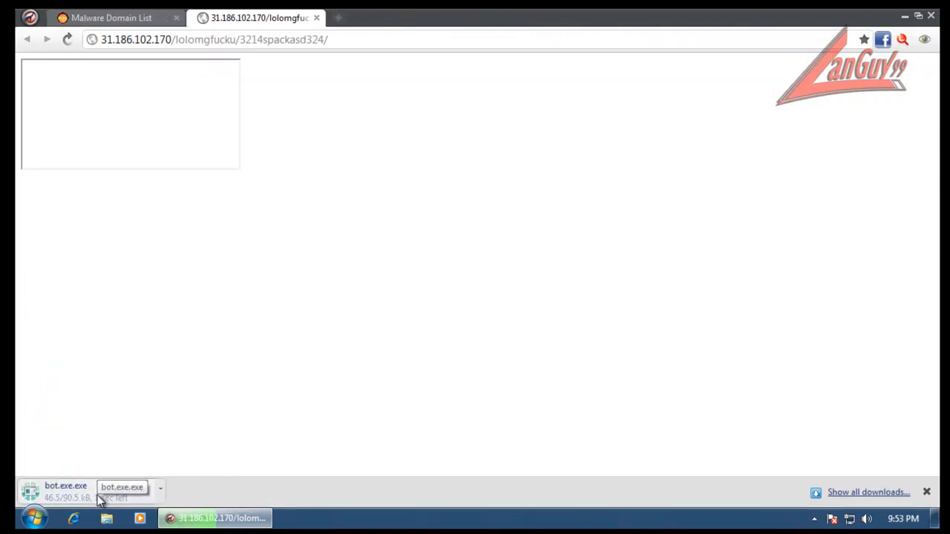
left_click(931, 391)
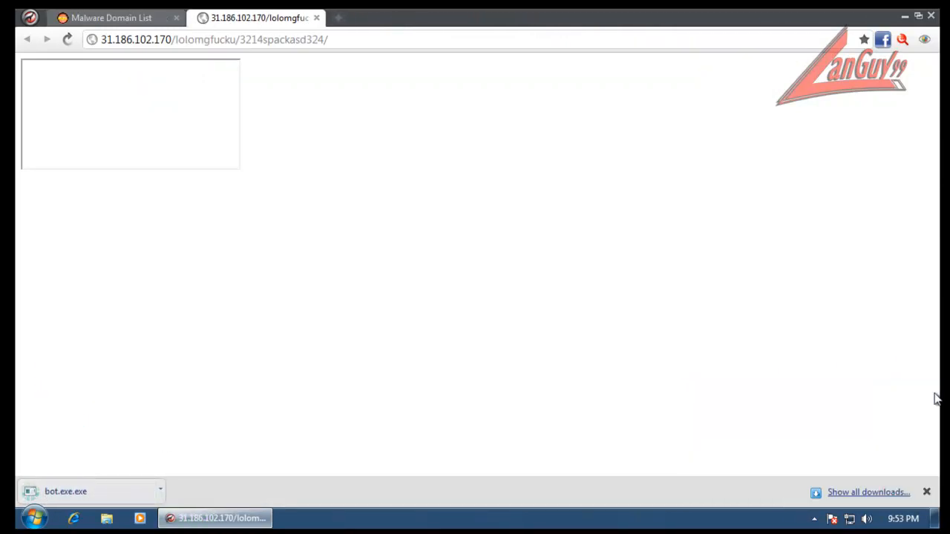
left_click(317, 17)
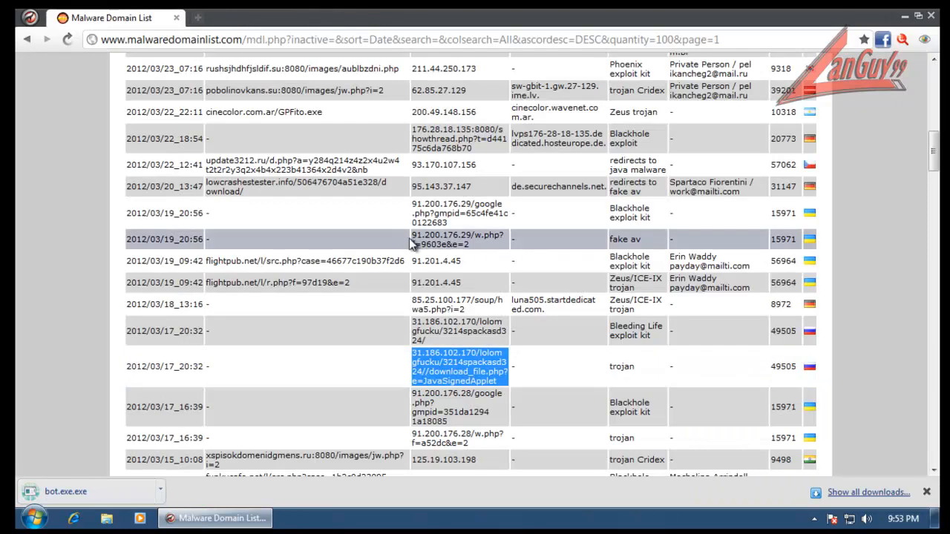
- Open the 91.200.176.28/google.php?gmpid=351da12941a18085 address in a new tab, proceed past the malware warning, and return to the Malware Domain List
triple_click(432, 401)
right_click(450, 408)
left_click(480, 431)
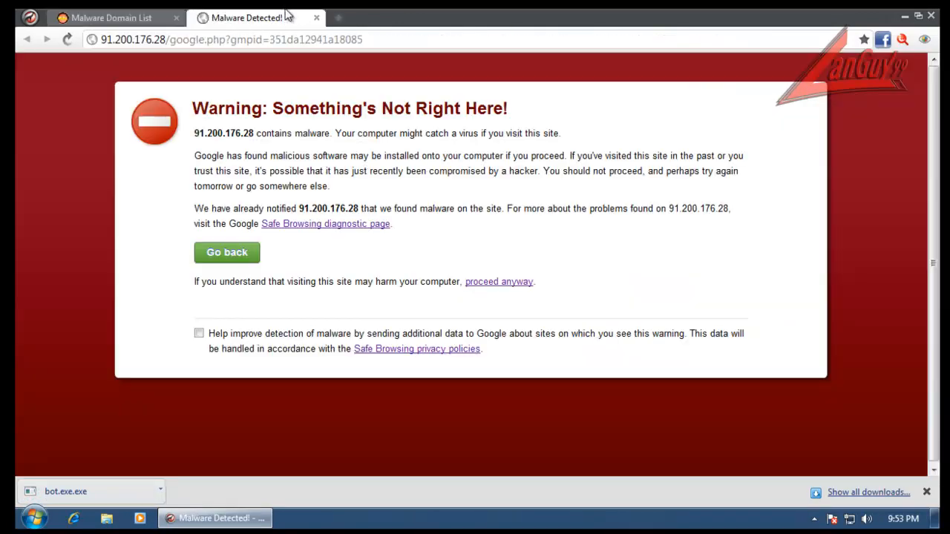
left_click(484, 284)
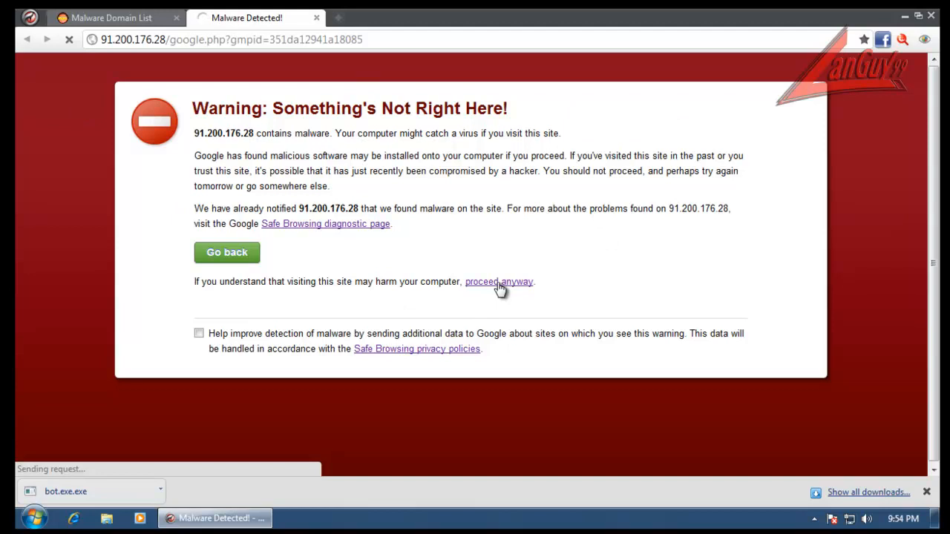
left_click(148, 18)
- Open the funkycafe.net/l/src.php?case=1b2c9d230952060a address in a new tab, dismiss the threat alert, and close every tab except the Malware Domain List
scroll(408, 290, "down", 4)
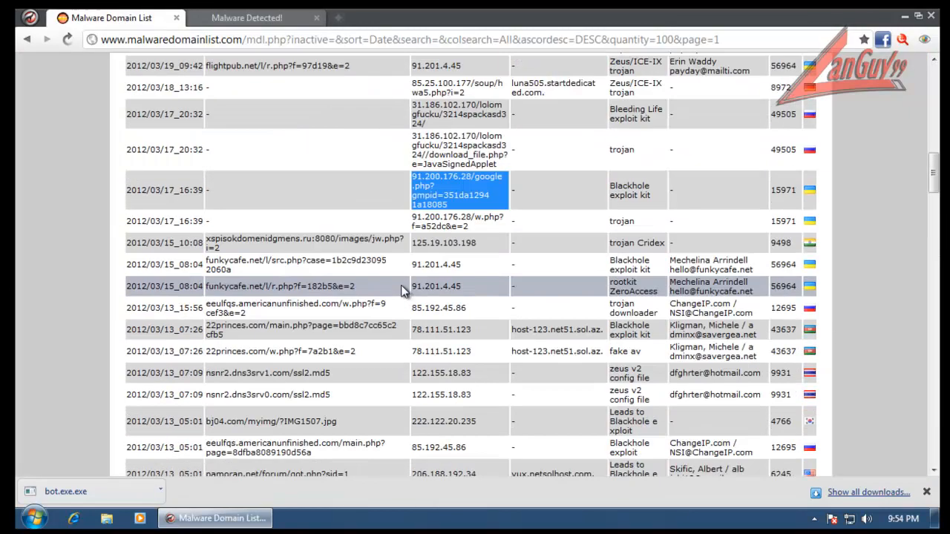
triple_click(334, 187)
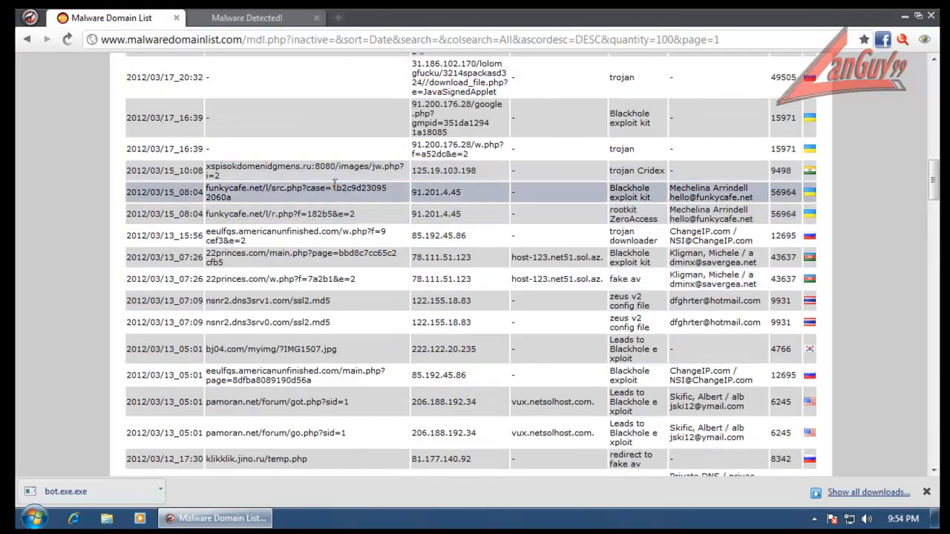
right_click(334, 187)
left_click(371, 208)
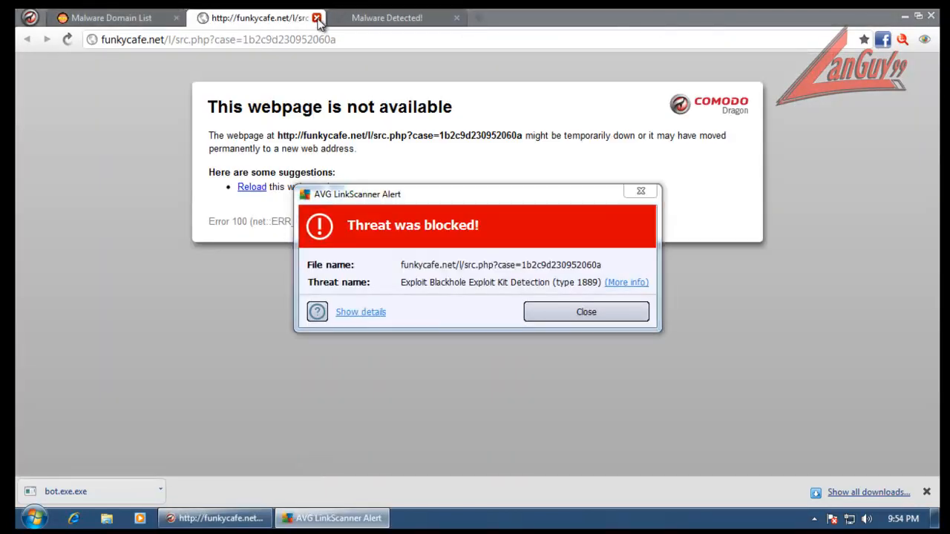
left_click(317, 18)
left_click(577, 313)
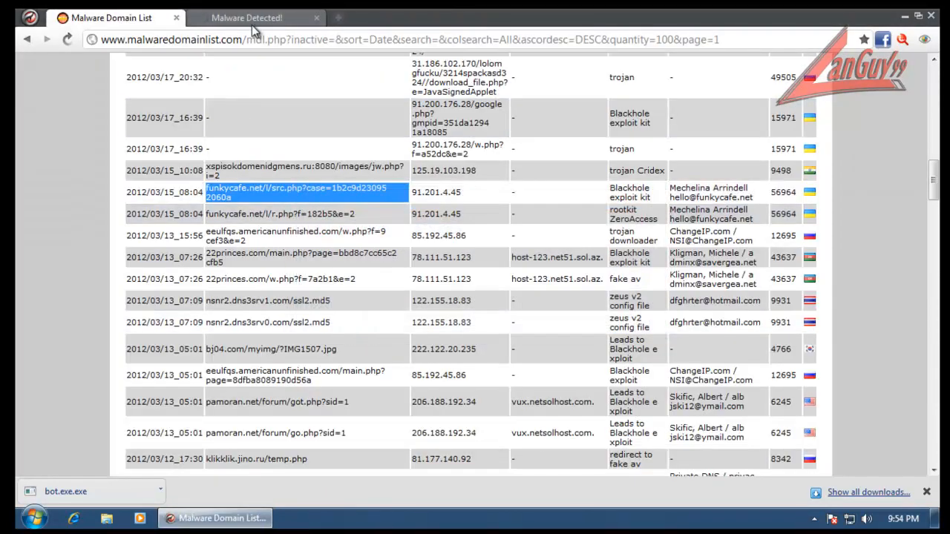
left_click(253, 22)
left_click(317, 17)
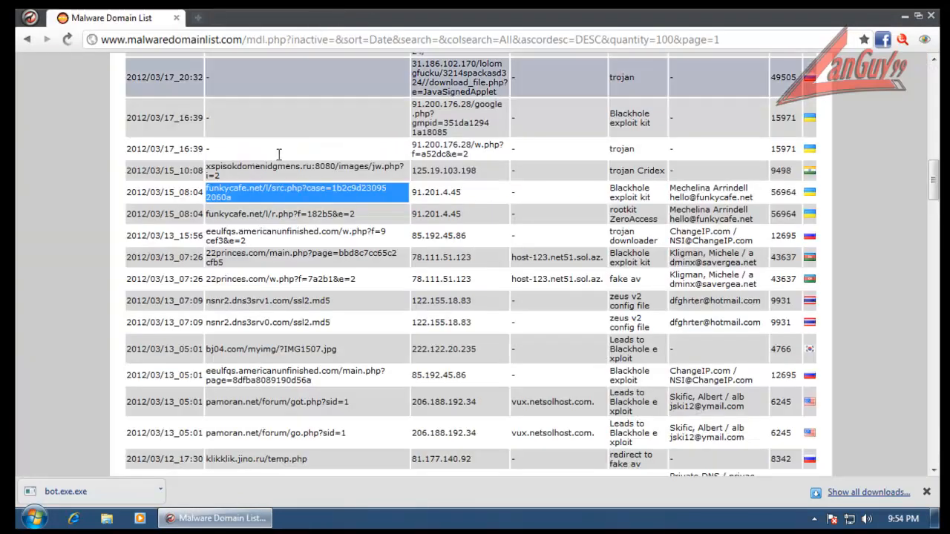
- Open the eeulfqs.americanunfinished.com/w.php?f=9cef3&e=2 trojan downloader address in a new tab and close it
left_click(294, 231)
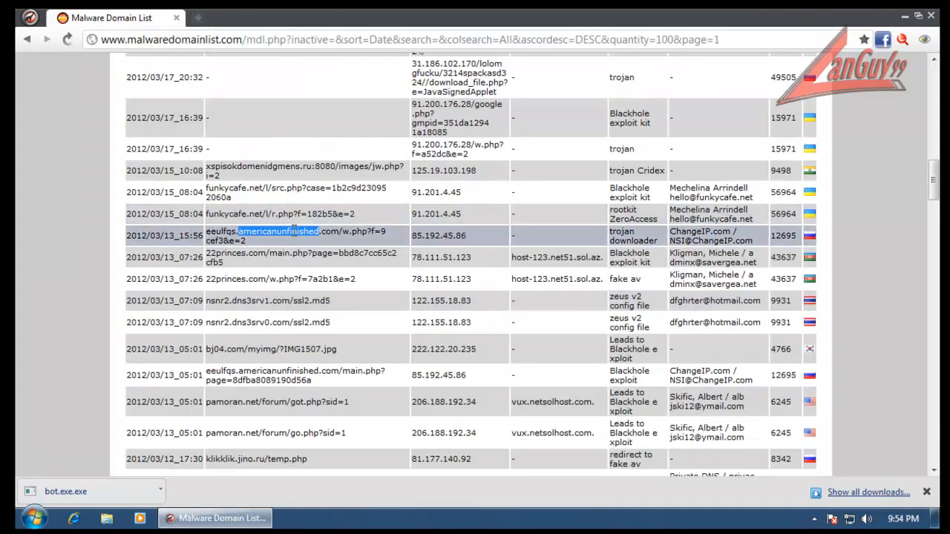
right_click(294, 231)
left_click(383, 256)
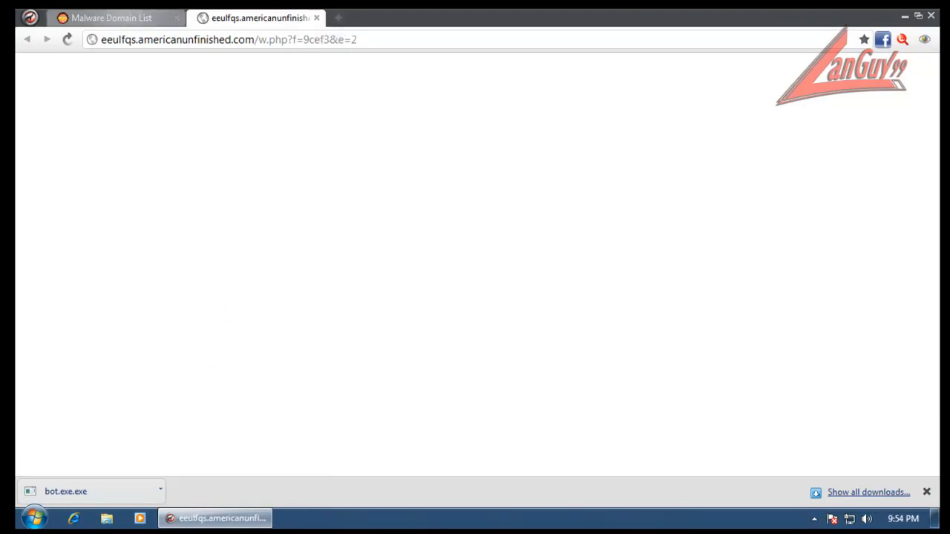
left_click(316, 17)
- Open 22princes.com/main.php?page=bbd8c7cc65c2cfb5 in a new tab, proceed past the malware warning, then dismiss the threat alert and close the tab
right_click(282, 257)
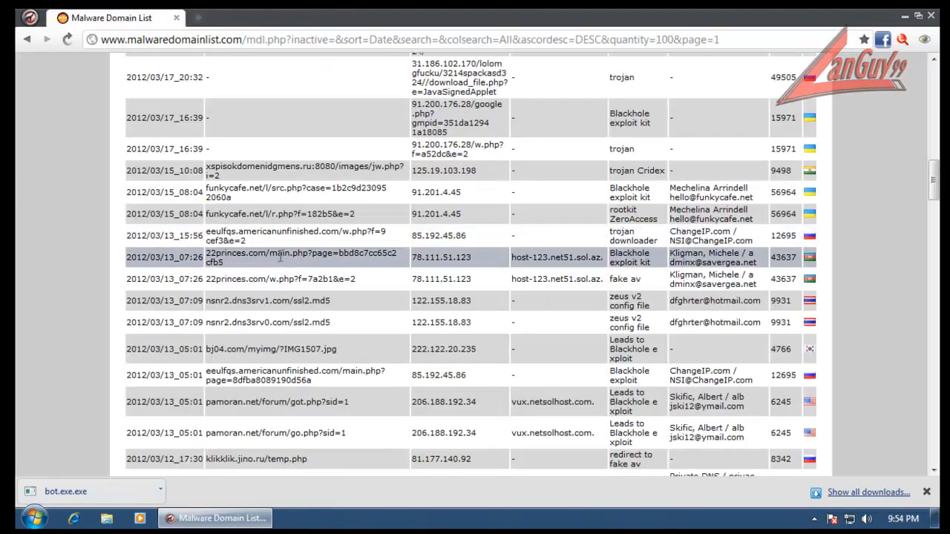
left_click(377, 284)
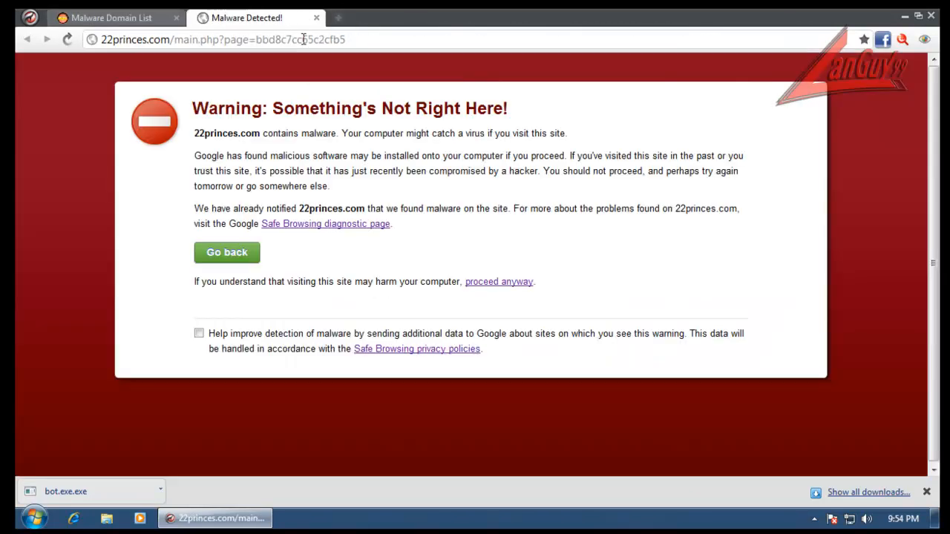
left_click(490, 284)
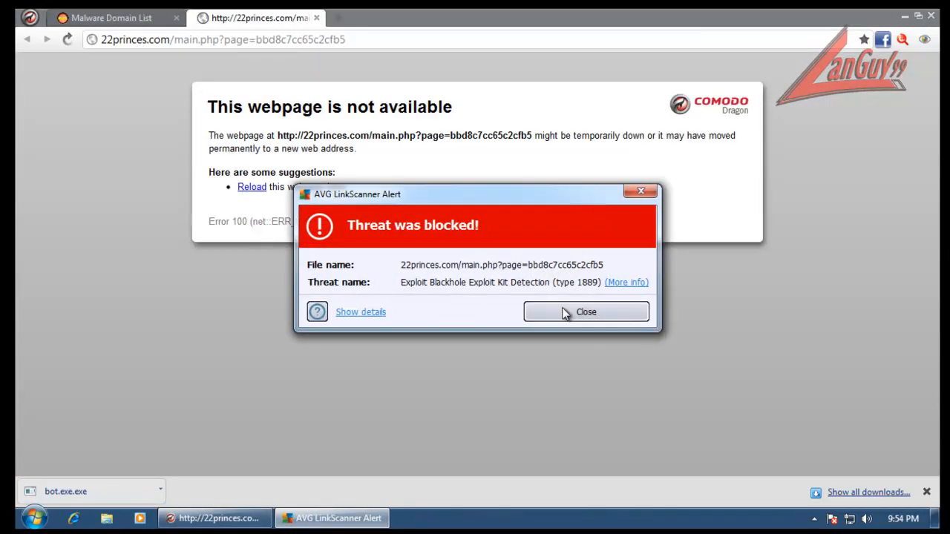
left_click(565, 313)
left_click(317, 18)
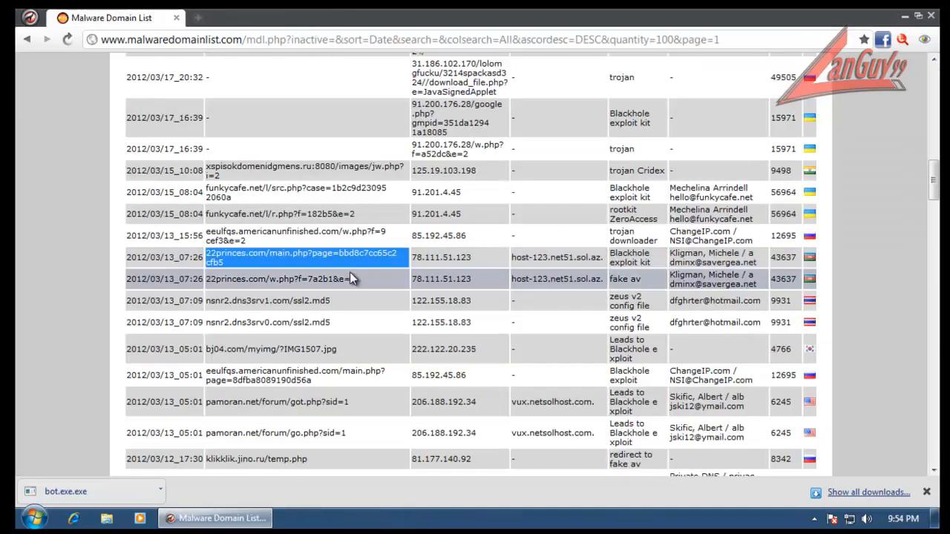
scroll(282, 373, "down", 5)
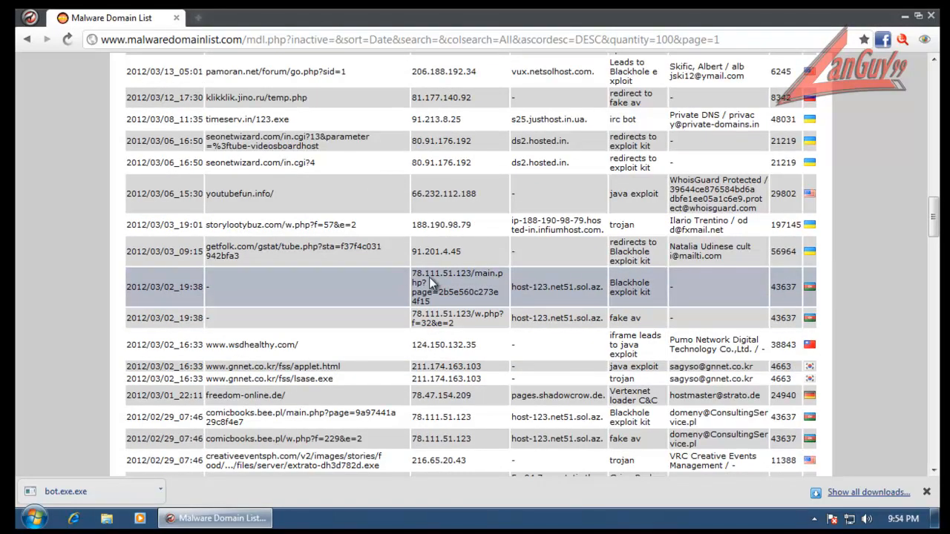
triple_click(265, 378)
right_click(265, 378)
left_click(293, 403)
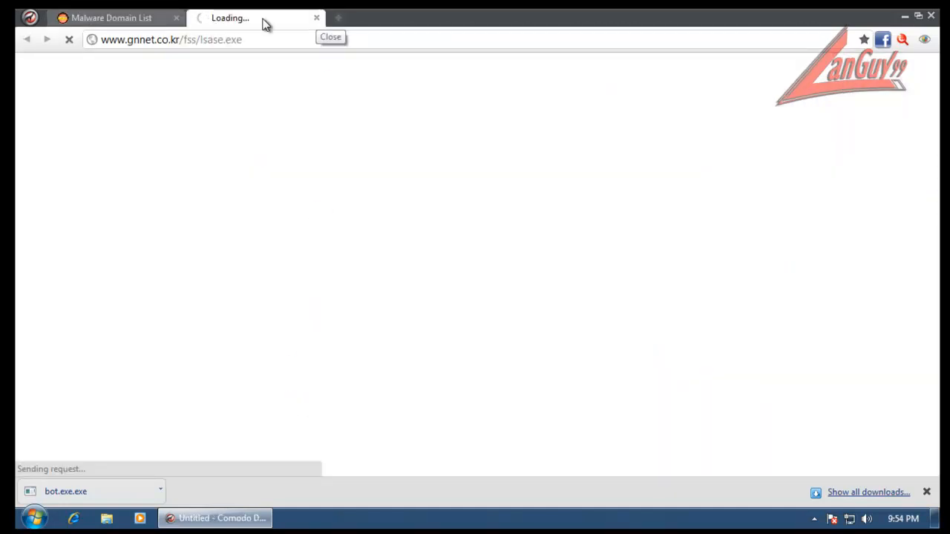
left_click(149, 24)
- Open the listed freedom-online.de/ address in a new tab, dismissing the quarantine alert and discarding the lsase.exe download, and return to the list
triple_click(259, 397)
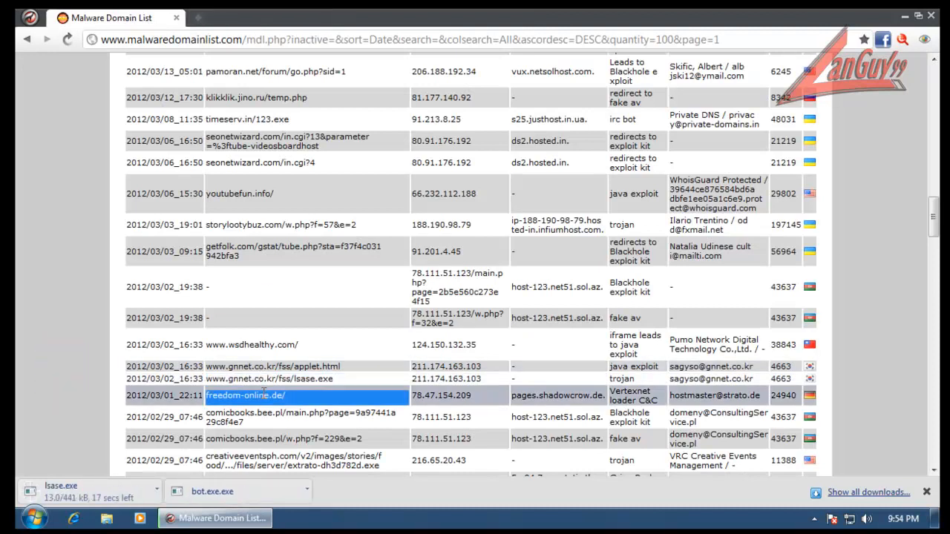
right_click(274, 397)
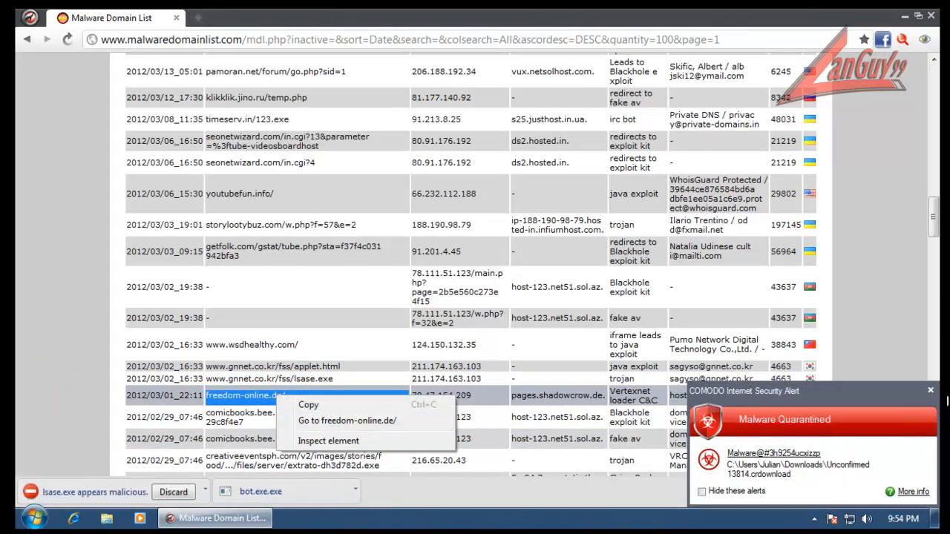
left_click(932, 394)
right_click(278, 396)
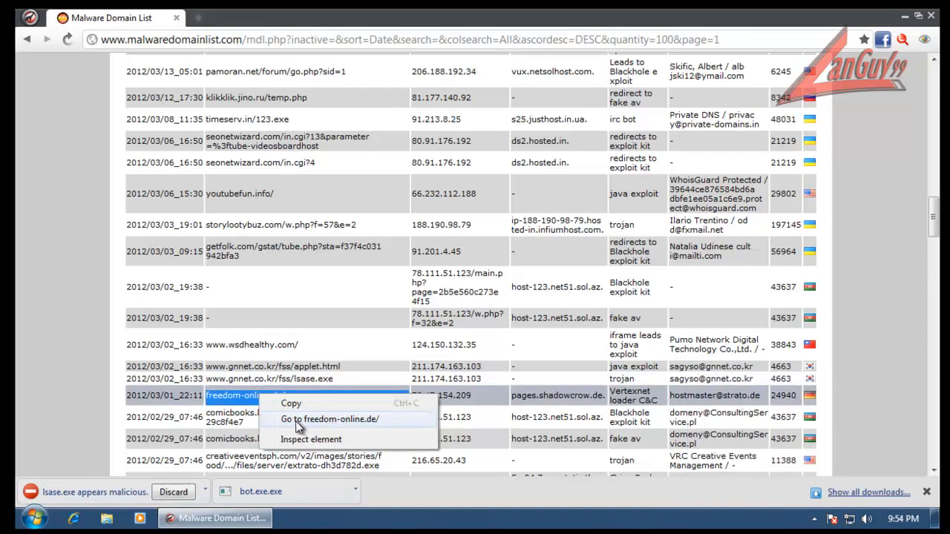
left_click(334, 420)
left_click(173, 492)
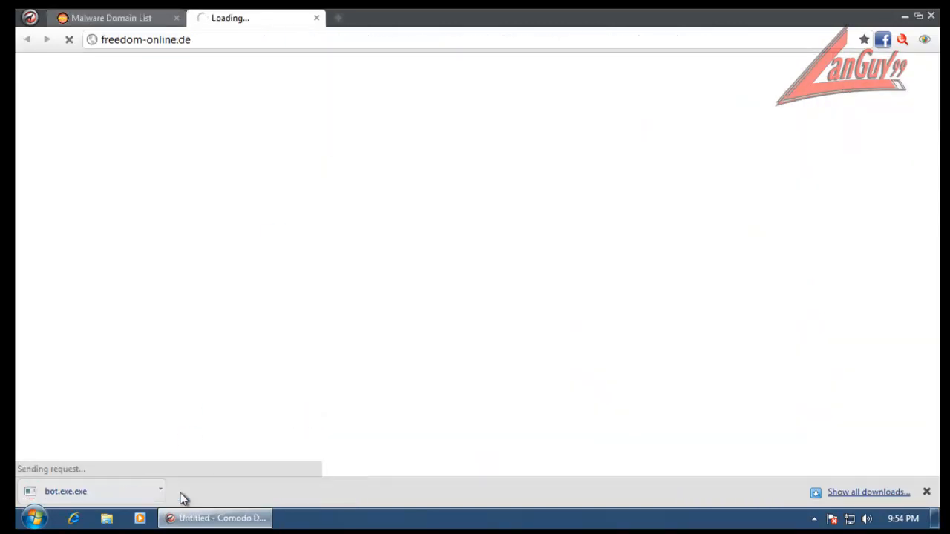
left_click(163, 17)
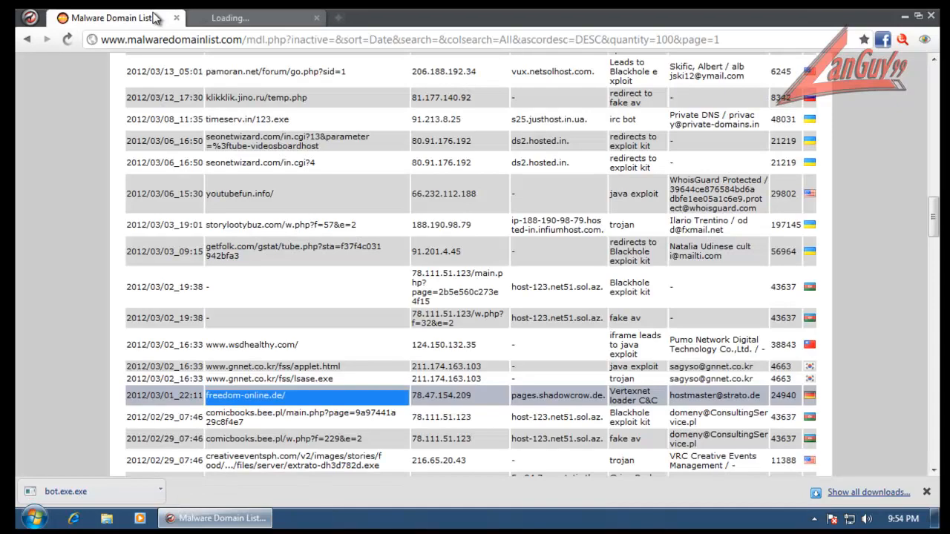
- Download Rxq9bEkD.exe from the listed trunghieu.com zeus trojan address
scroll(352, 431, "down", 5)
triple_click(245, 273)
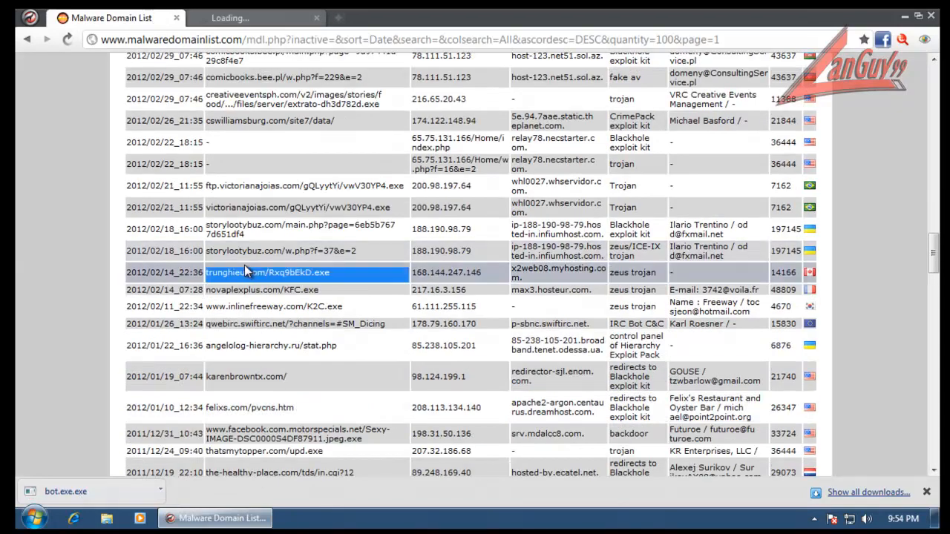
right_click(248, 272)
left_click(273, 292)
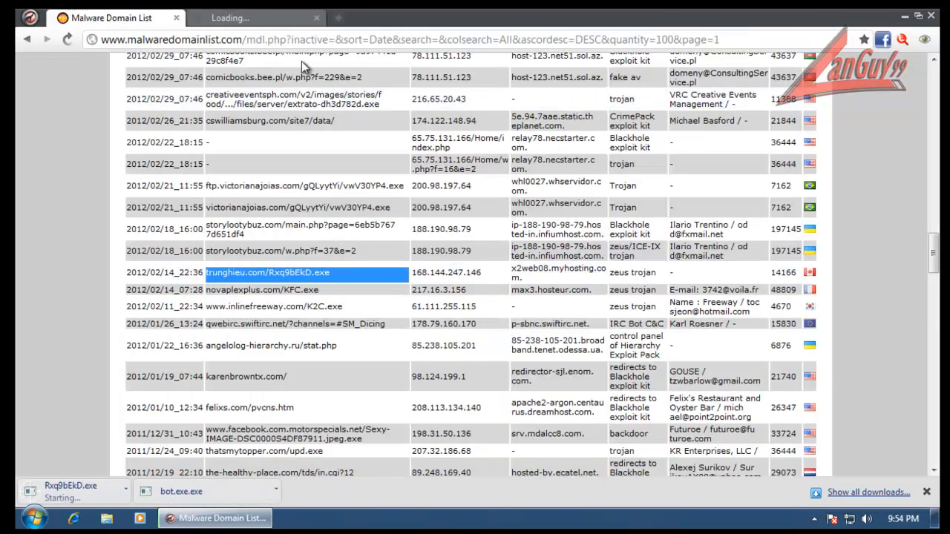
- Download KFC.exe from the listed novaplexplus.com zeus trojan address and dismiss the malware quarantine alerts
triple_click(276, 290)
right_click(278, 291)
left_click(316, 319)
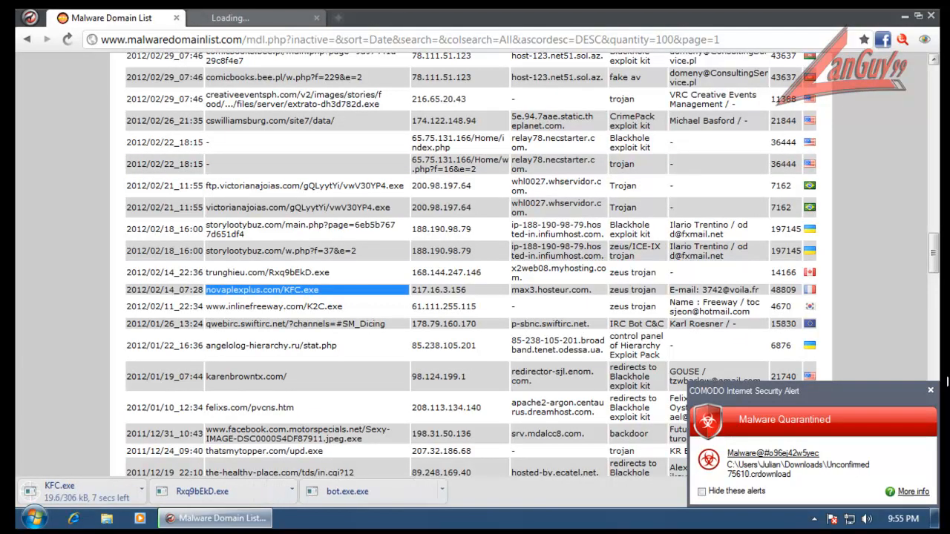
left_click(932, 392)
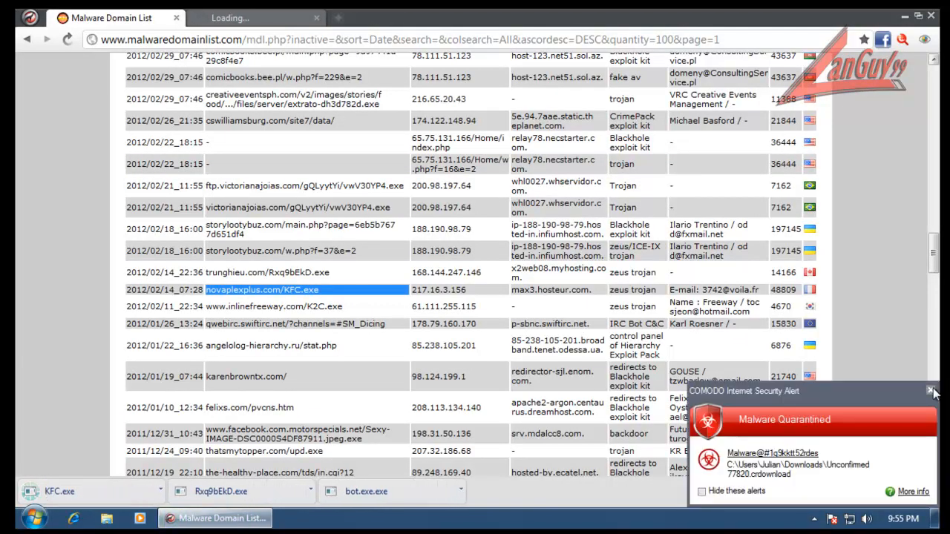
left_click(932, 392)
triple_click(246, 305)
right_click(246, 304)
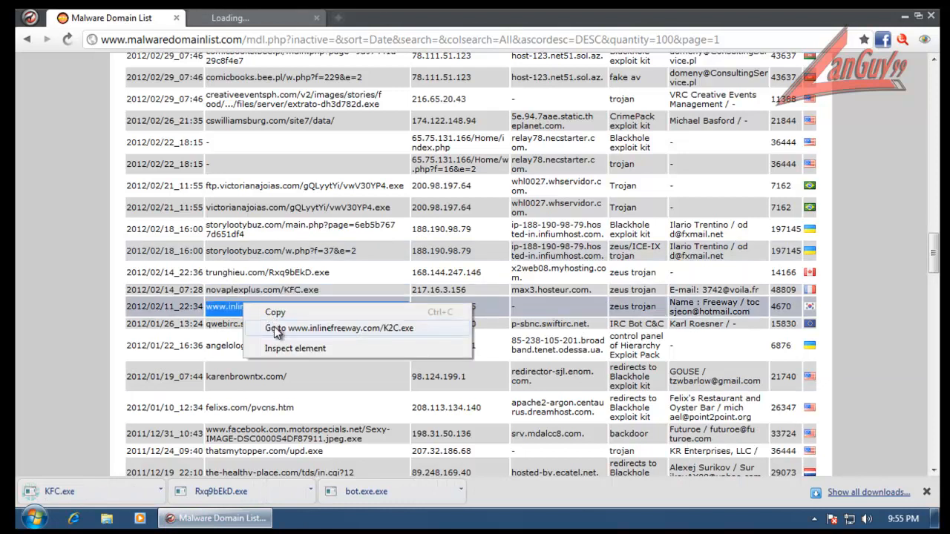
left_click(282, 324)
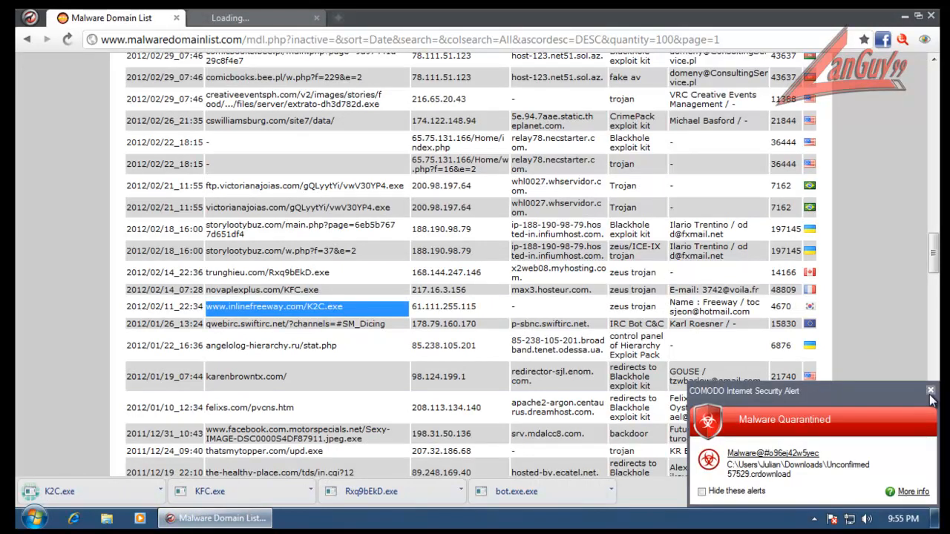
left_click(930, 391)
left_click(300, 20)
left_click(316, 18)
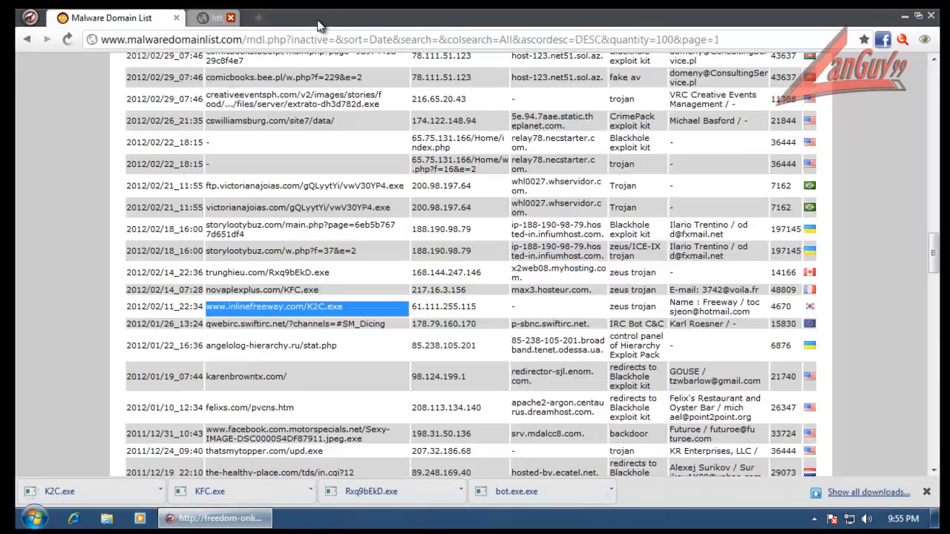
- Examine the browser's Basics, Personal Stuff and Under the Hood settings and close the settings page
left_click(29, 17)
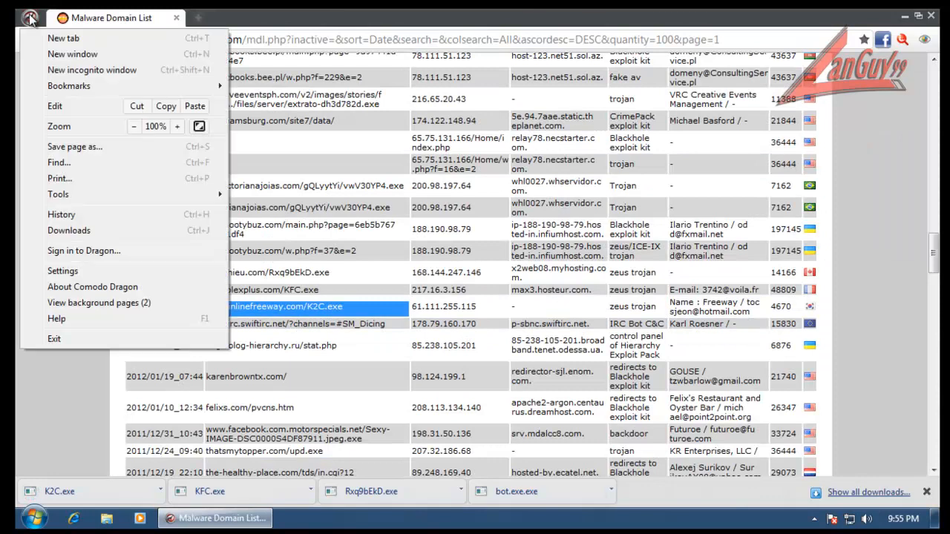
left_click(93, 272)
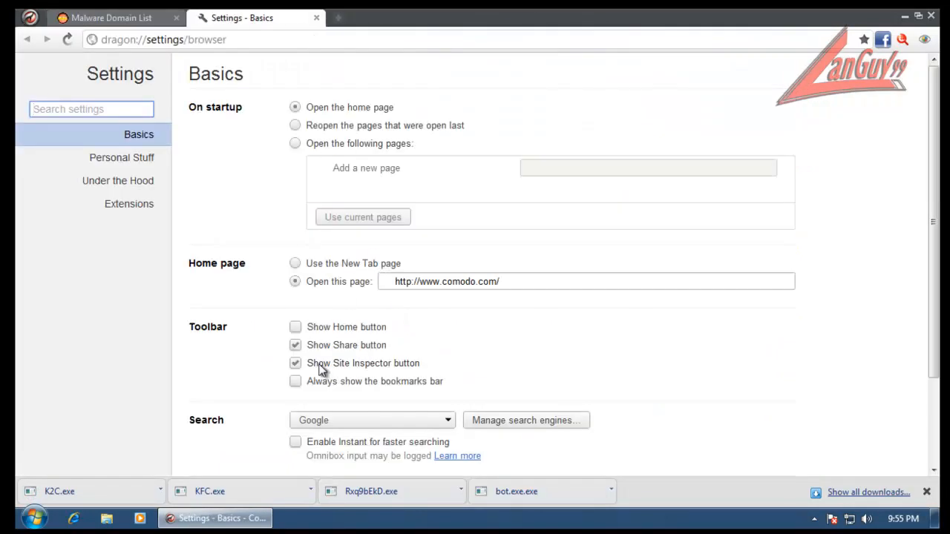
left_click(130, 162)
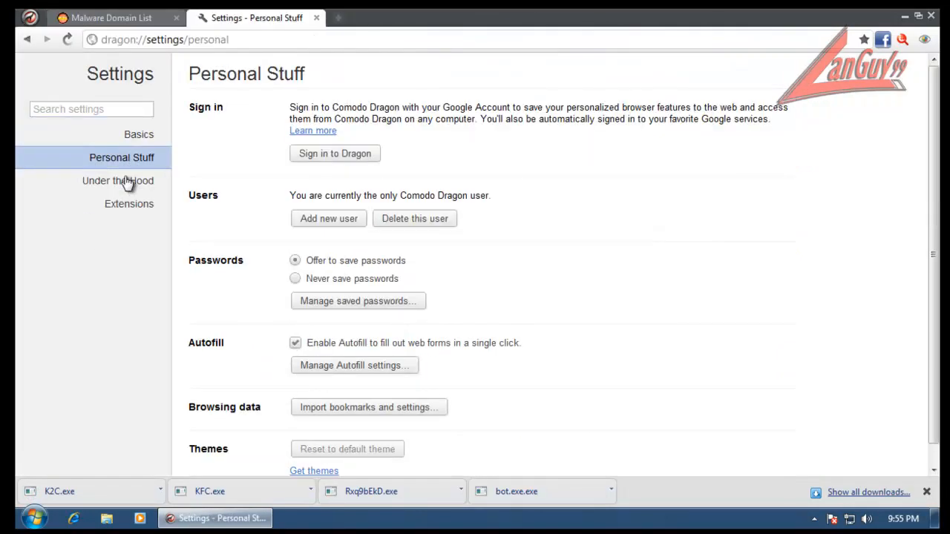
left_click(132, 181)
left_click(316, 17)
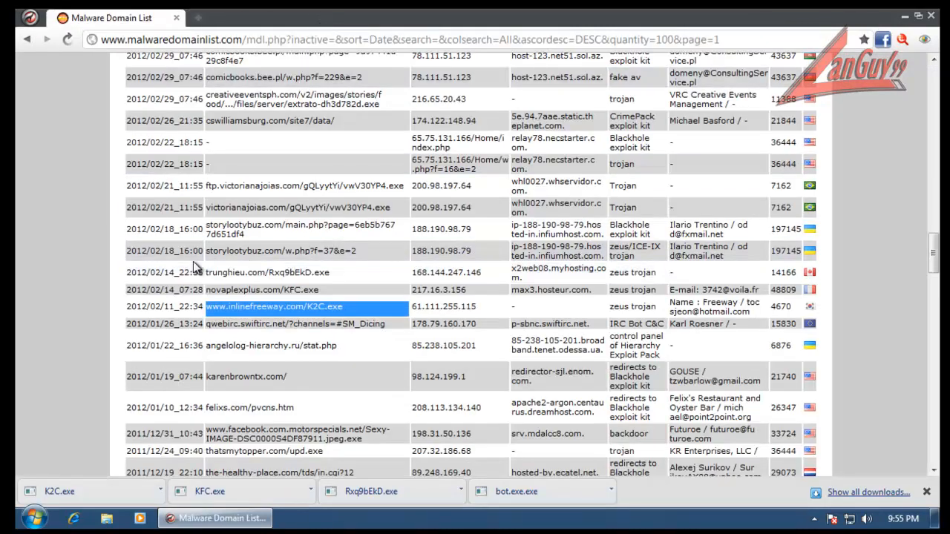
- Close Comodo Dragon and relaunch it from the desktop
left_click(931, 18)
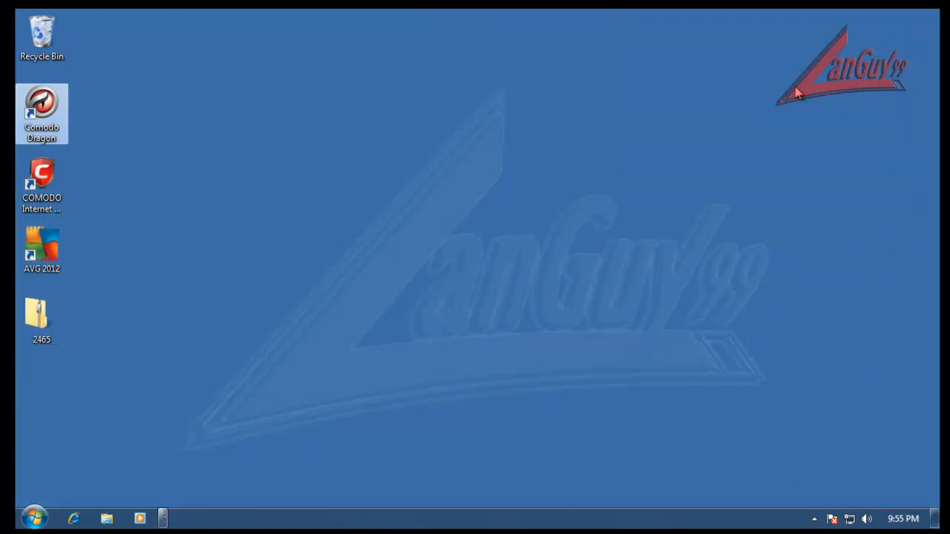
double_click(59, 95)
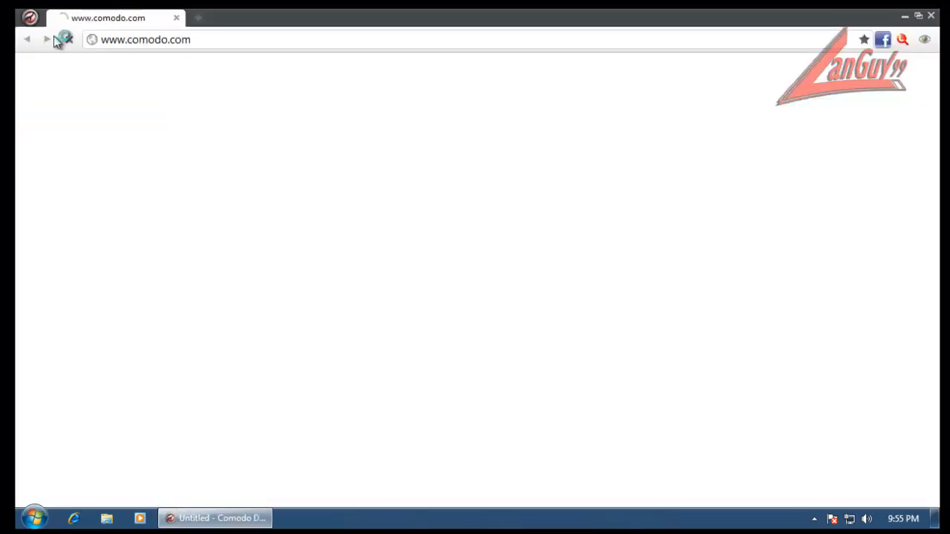
left_click(32, 18)
left_click(119, 270)
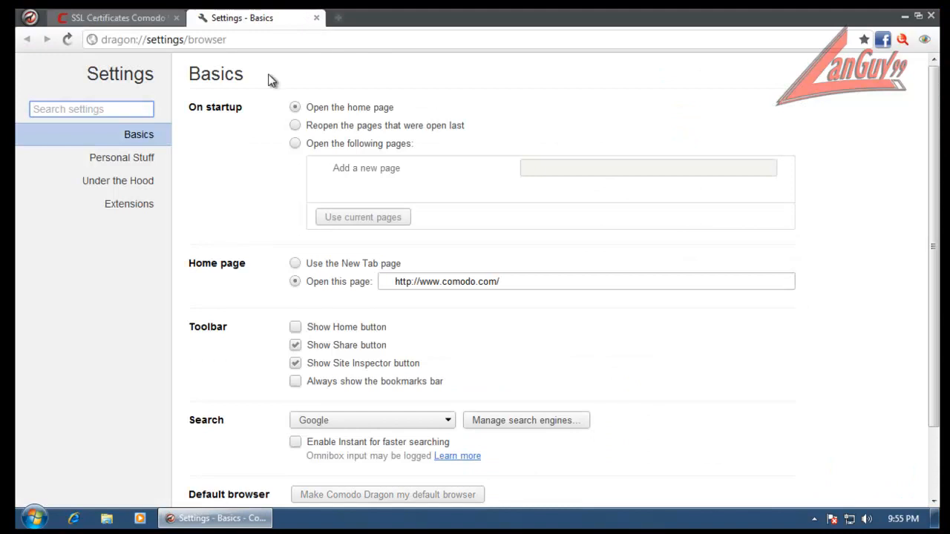
left_click(316, 17)
- Go to malwaredomainlist.com and open page 1 of its malware domain list
left_click(313, 40)
type("malwaredomainlist.com")
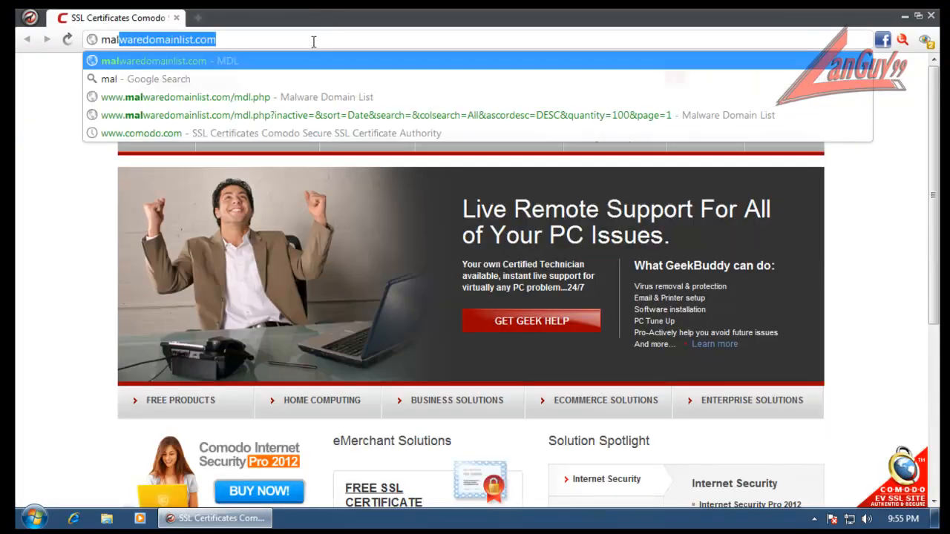
left_click(251, 63)
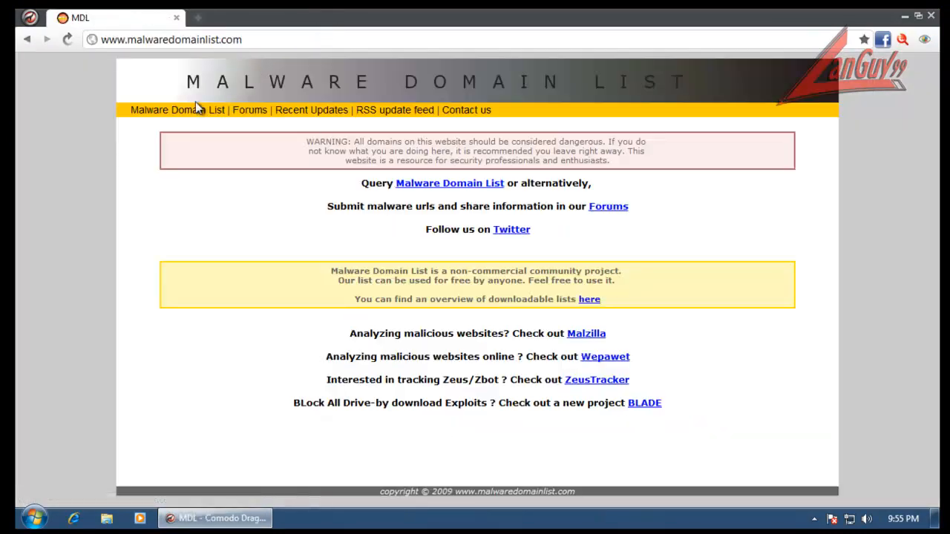
left_click(196, 118)
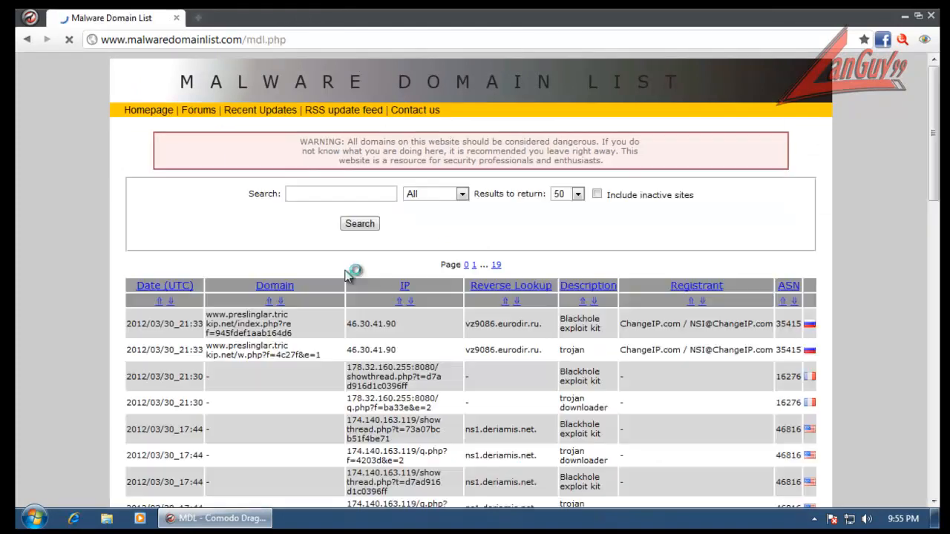
left_click(474, 265)
- Go to the listed zeus trojan address trunghieu.com/Rxq9bEkD.exe to test its download
scroll(408, 285, "down", 15)
scroll(407, 283, "down", 10)
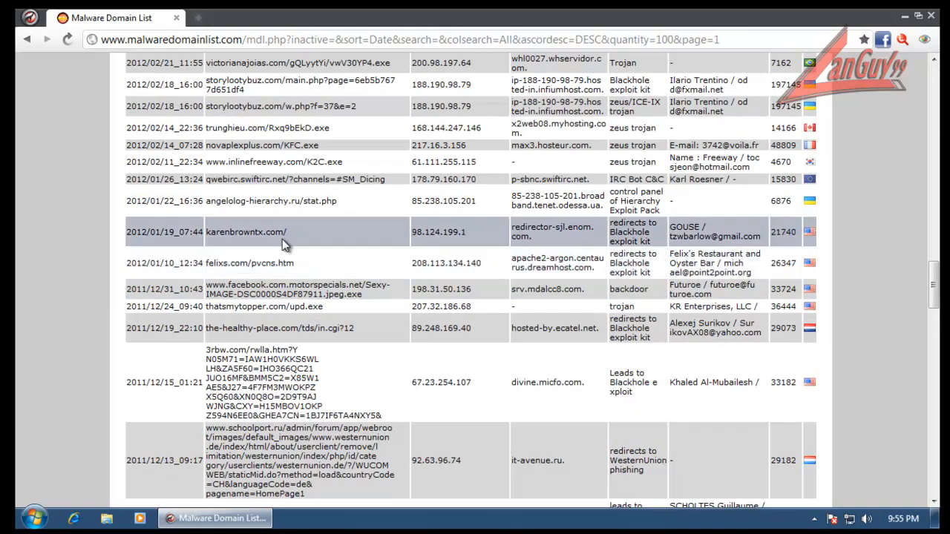
scroll(290, 241, "up", 2)
triple_click(303, 273)
right_click(324, 277)
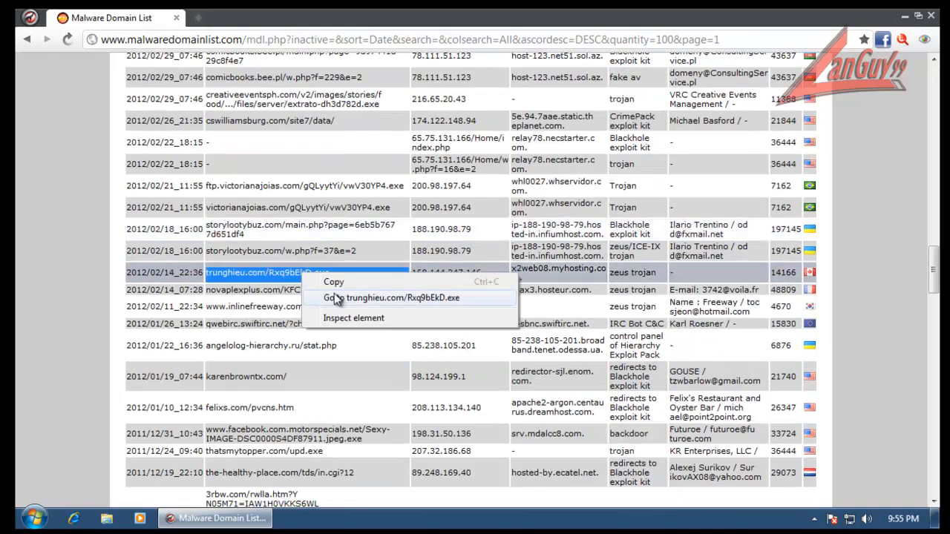
left_click(354, 298)
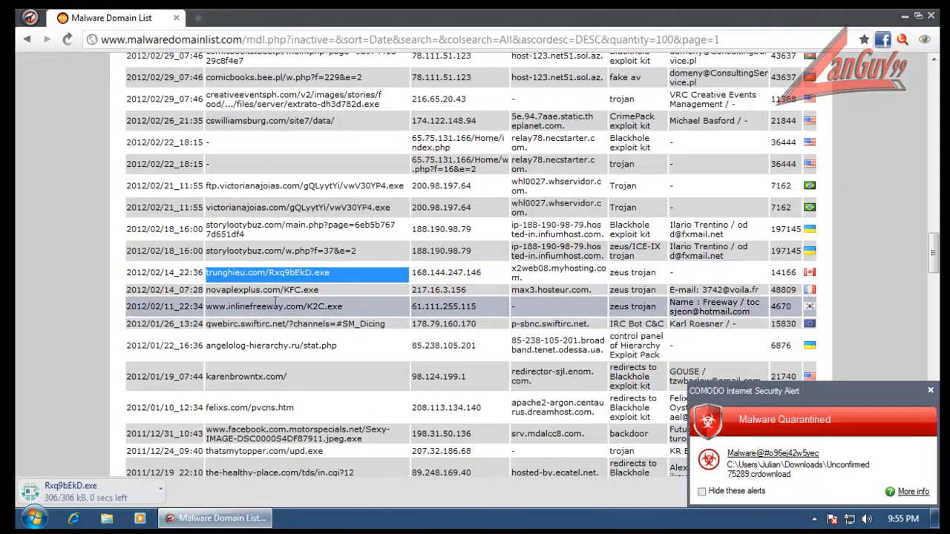
triple_click(282, 291)
right_click(282, 290)
left_click(314, 318)
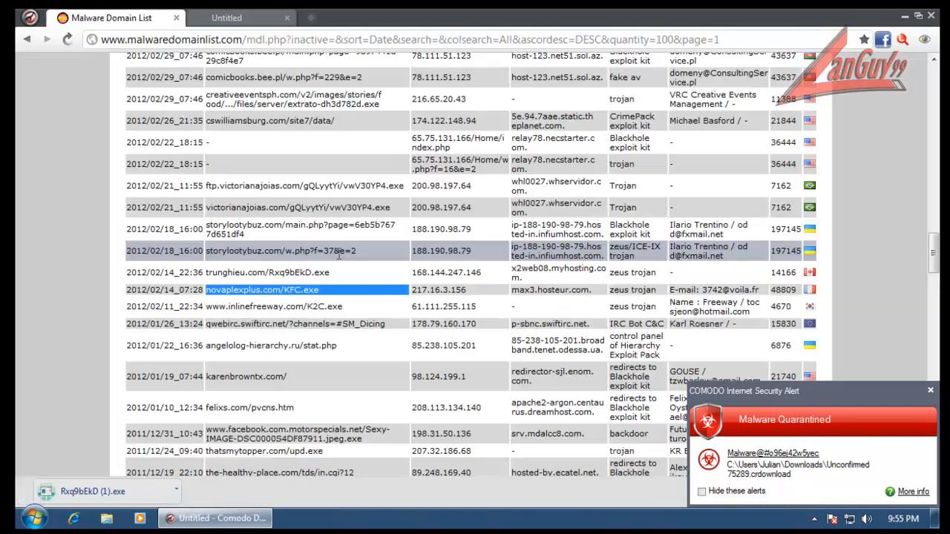
triple_click(301, 310)
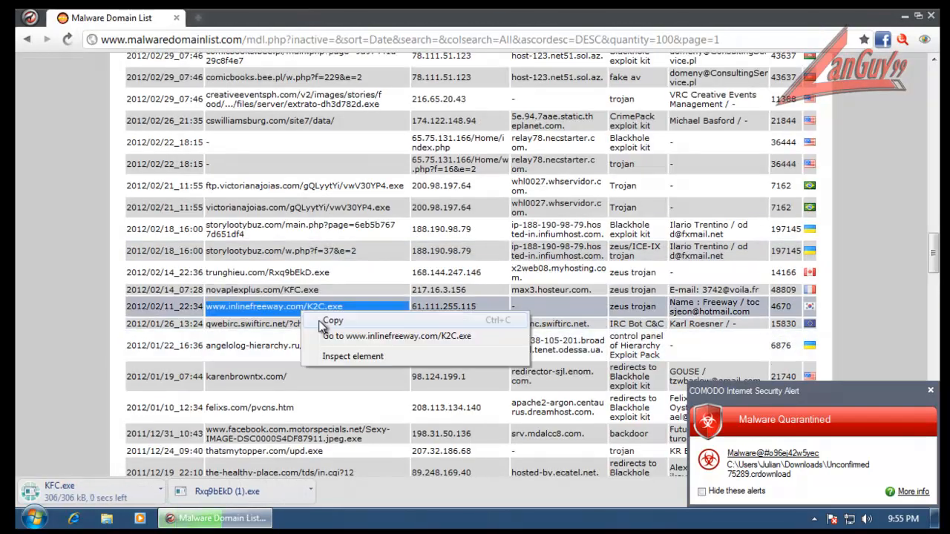
right_click(300, 310)
left_click(329, 333)
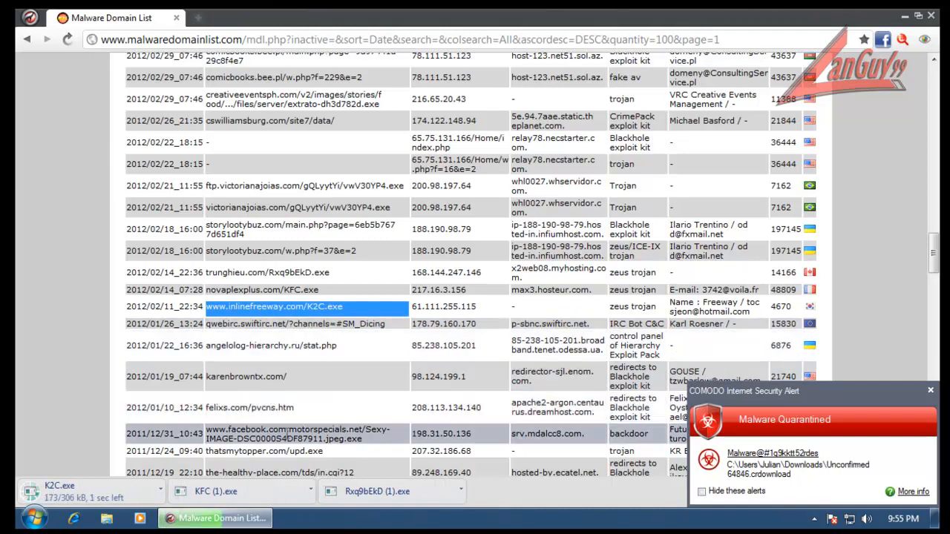
triple_click(286, 433)
right_click(286, 433)
left_click(331, 458)
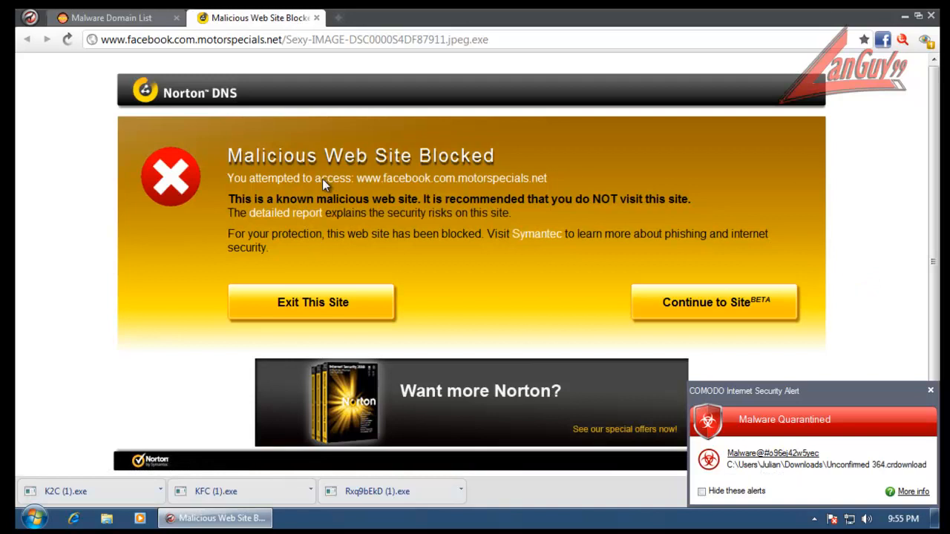
left_click(112, 17)
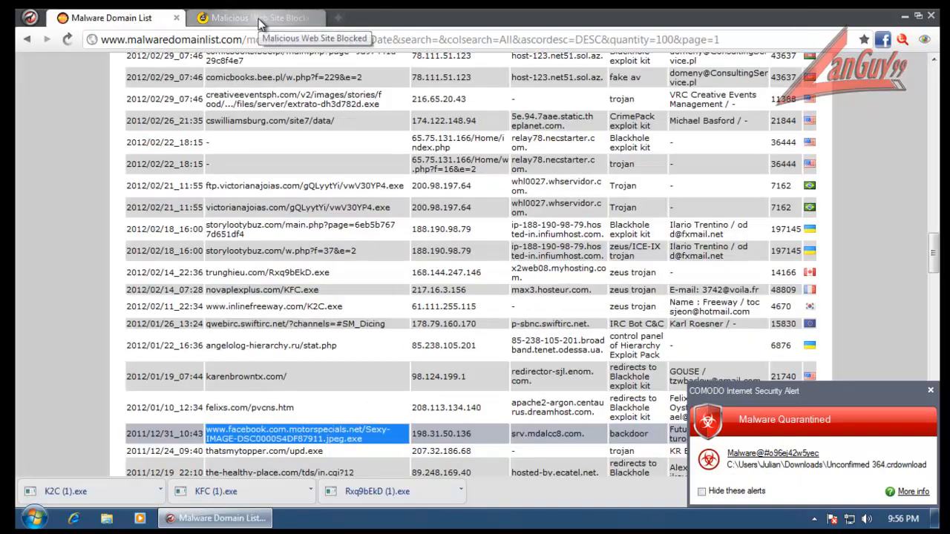
- Go to the listed address thatsmytopper.com/upd.exe and close the page of the blocked motorspecials.net site
scroll(358, 303, "down", 3)
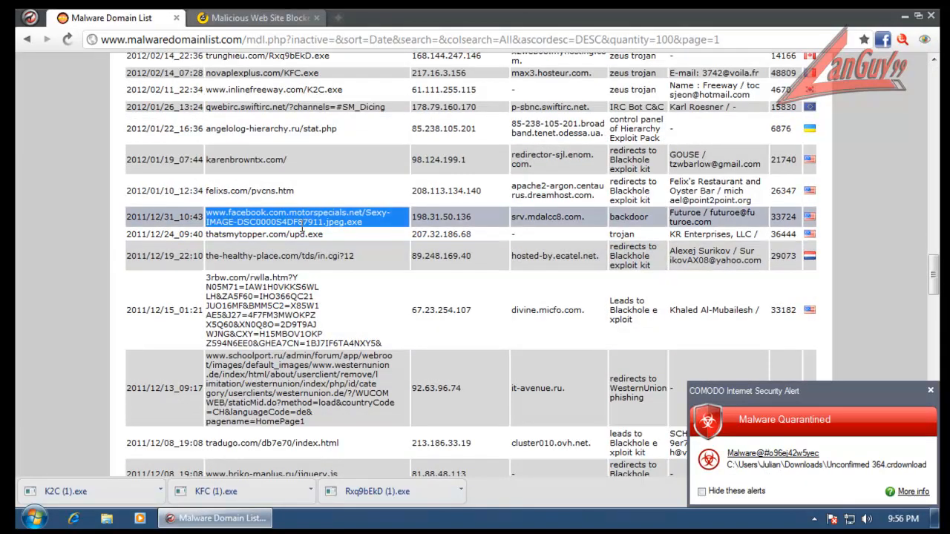
left_click(303, 236)
triple_click(302, 236)
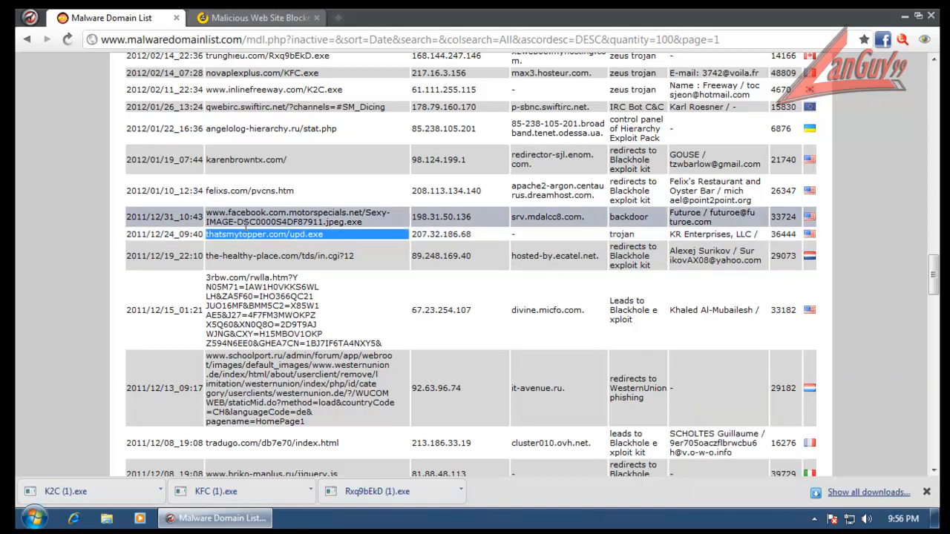
right_click(280, 235)
left_click(282, 260)
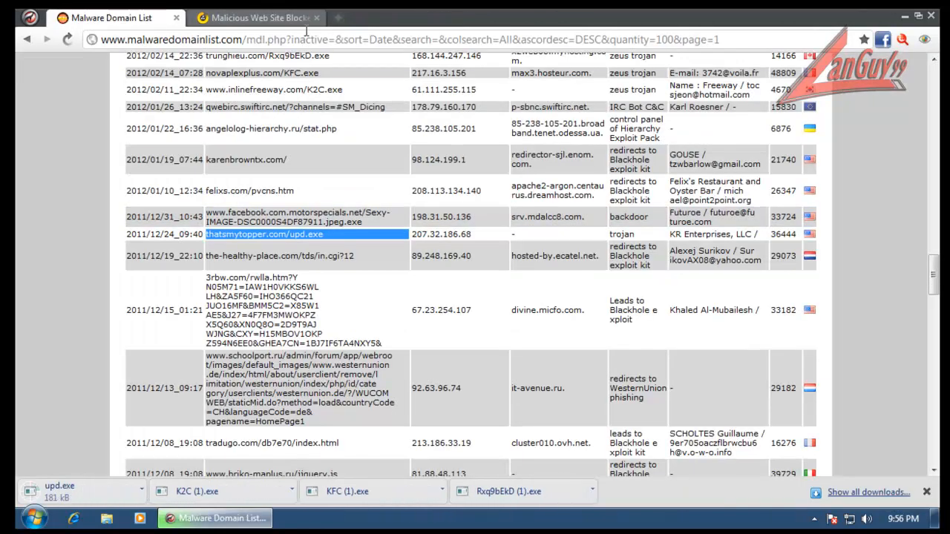
left_click(300, 19)
left_click(317, 18)
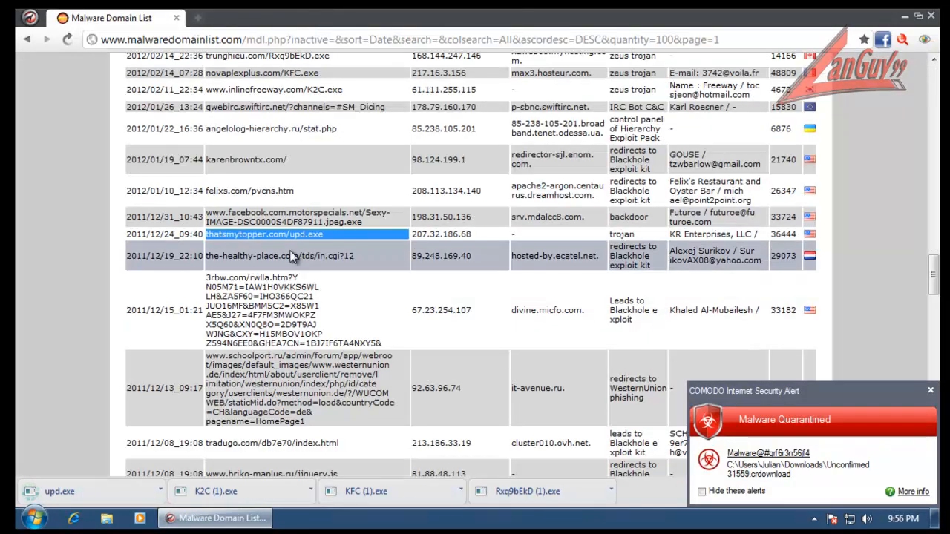
left_click(309, 220)
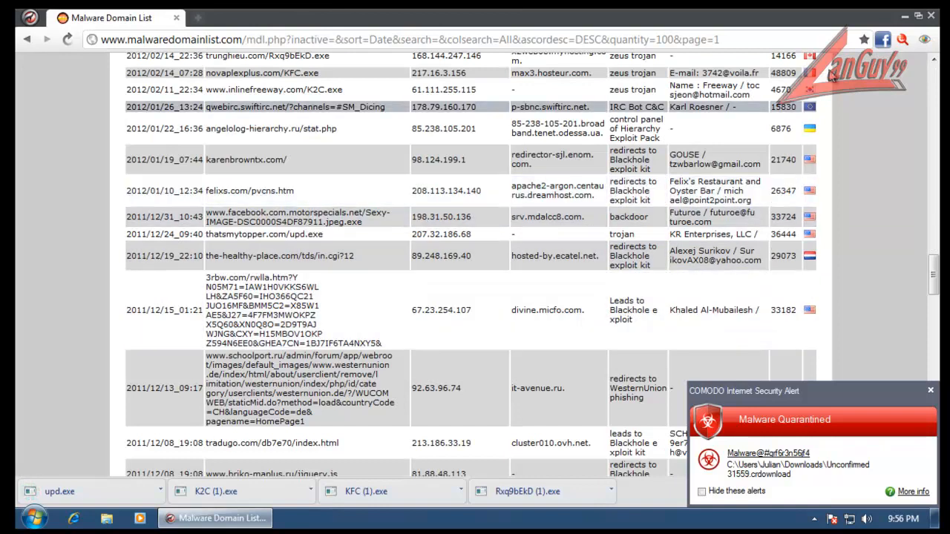
- Review the browser's Under the Hood privacy options, including malware domain filtering, and close the settings
left_click(30, 18)
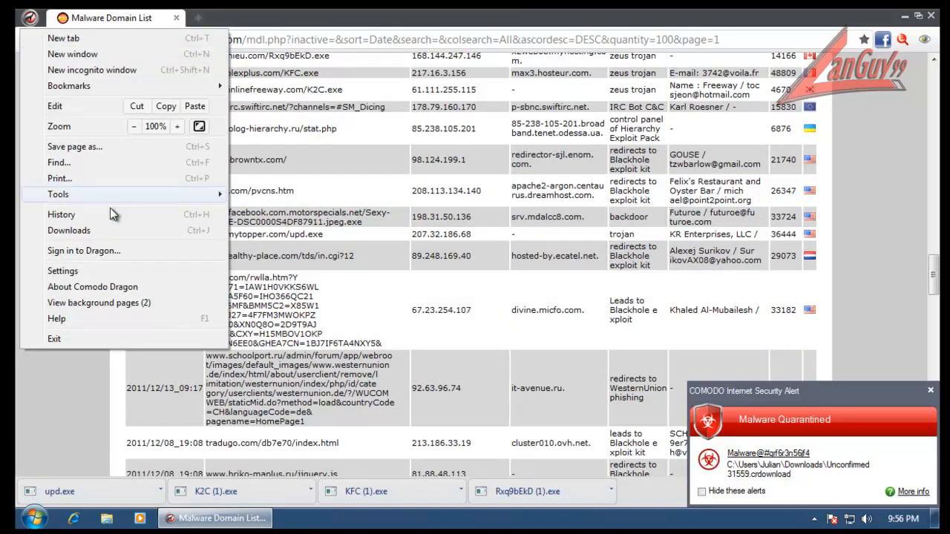
left_click(103, 273)
left_click(146, 185)
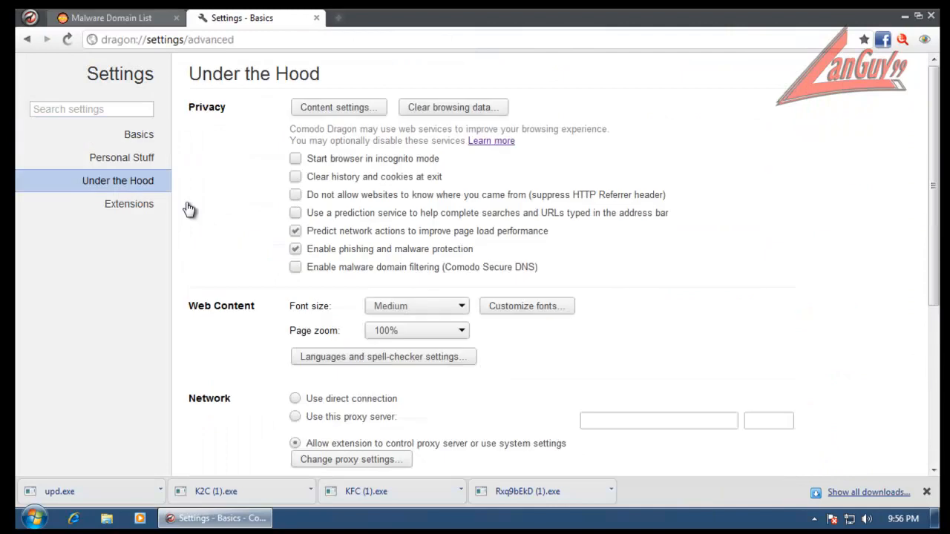
left_click(316, 17)
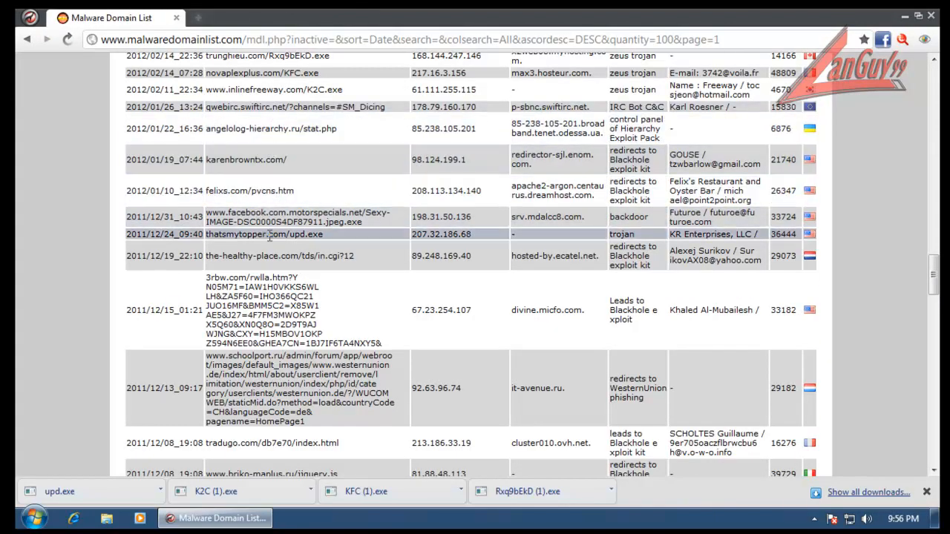
triple_click(295, 216)
right_click(296, 217)
left_click(308, 241)
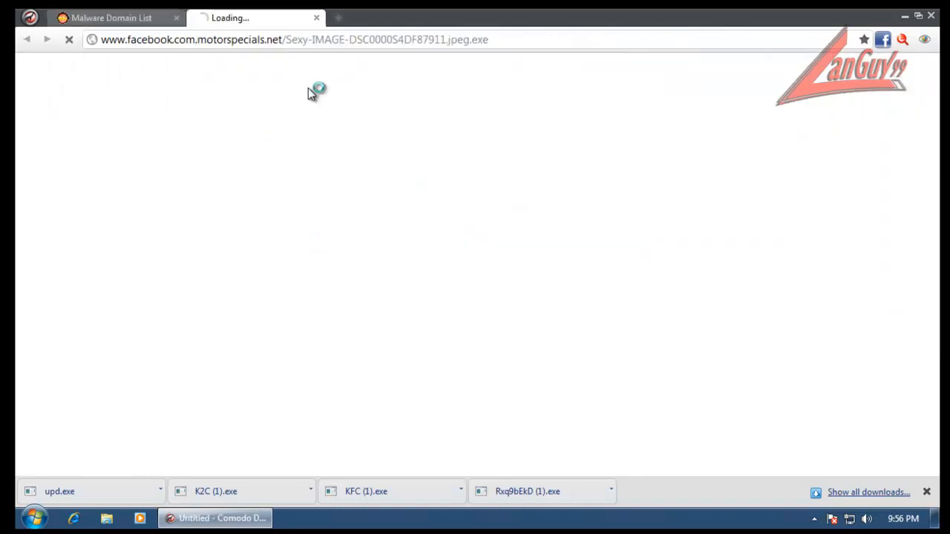
left_click(321, 17)
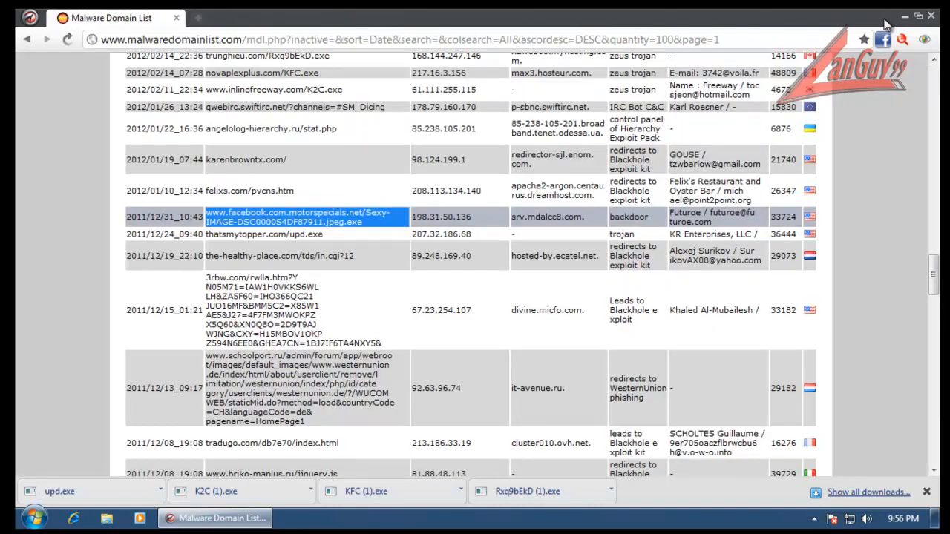
- Restart the browser and reopen page 1 of the malware domain list on malwaredomainlist.com
left_click(931, 15)
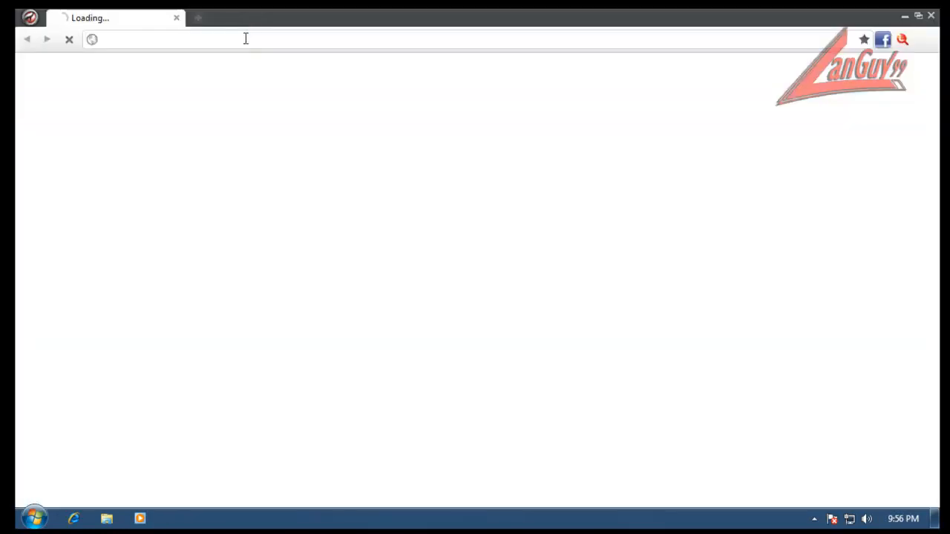
left_click(188, 42)
type("waredomainlist.com")
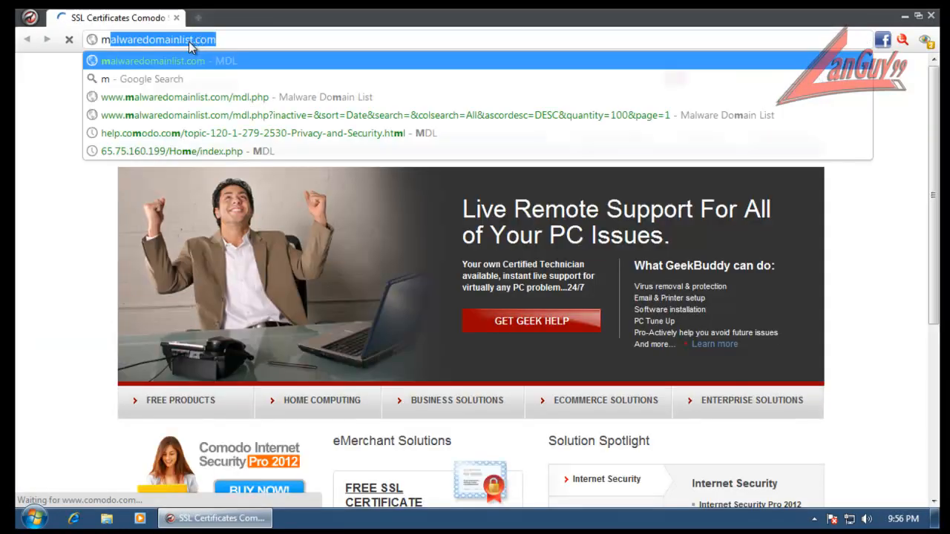
key("Return")
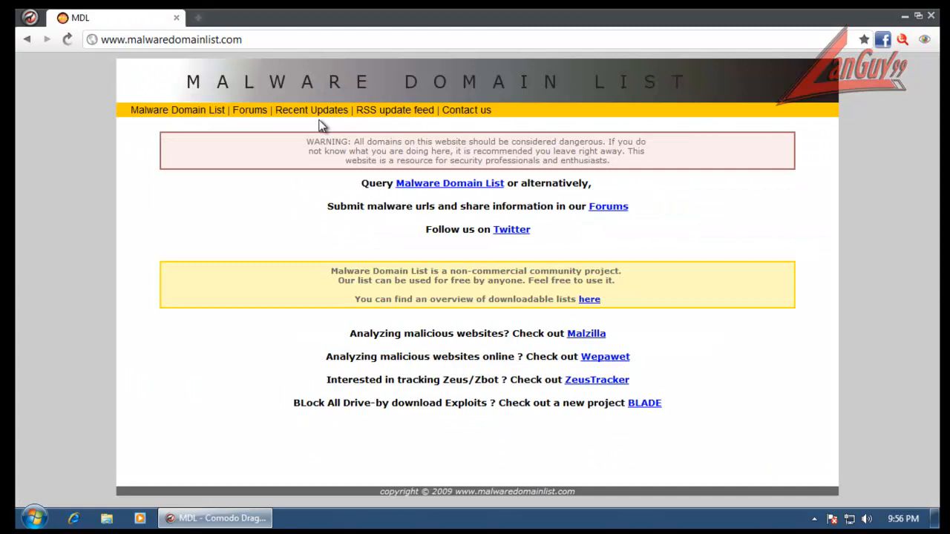
left_click(220, 111)
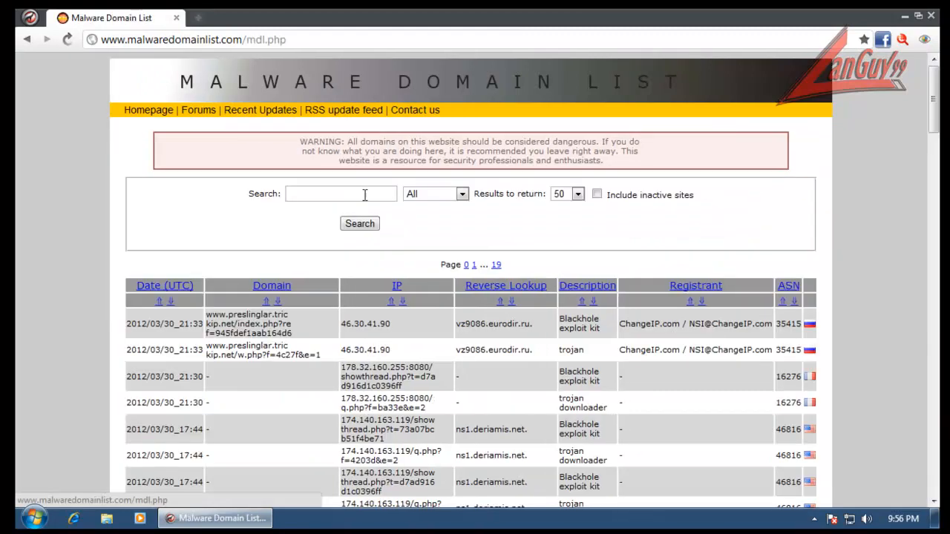
left_click(475, 265)
scroll(368, 267, "down", 10)
scroll(366, 265, "down", 5)
scroll(331, 251, "down", 5)
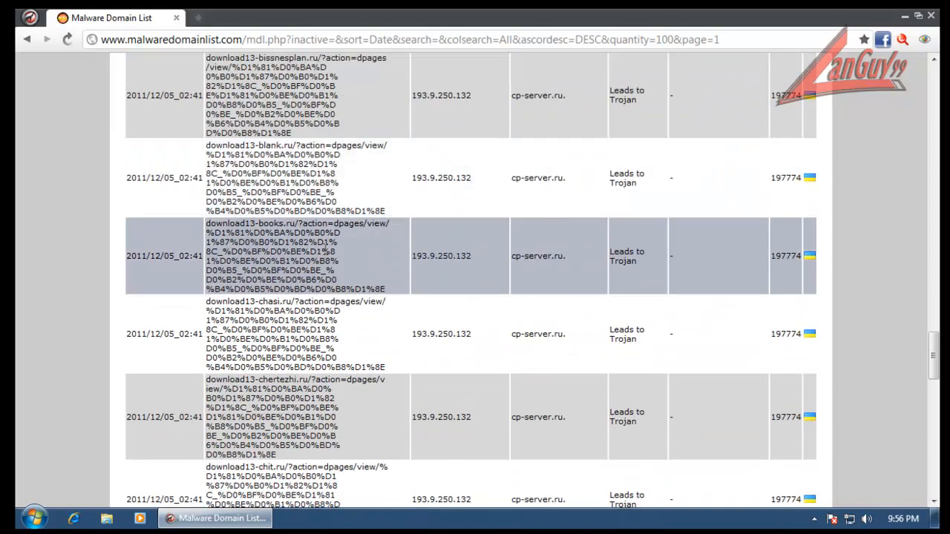
left_click_drag(937, 373, 938, 275)
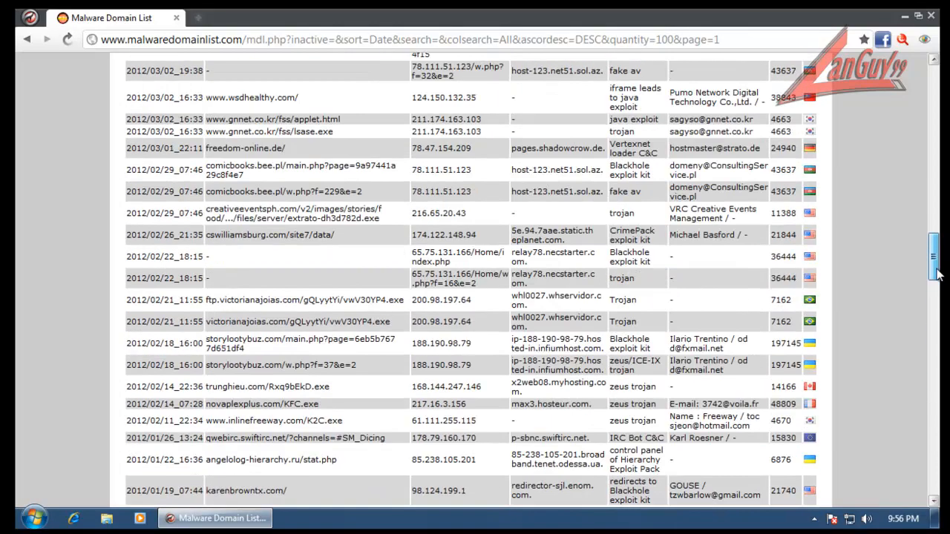
scroll(470, 403, "down", 3)
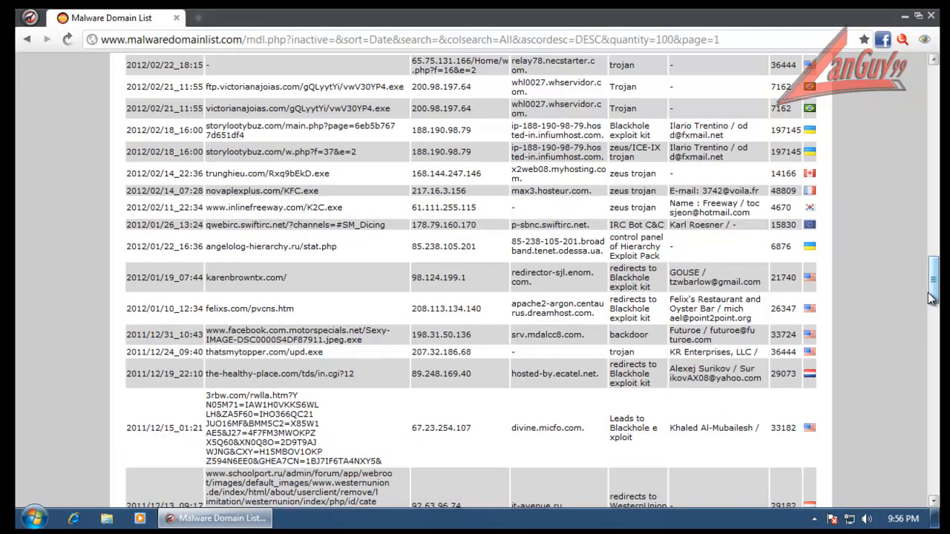
triple_click(312, 330)
right_click(326, 333)
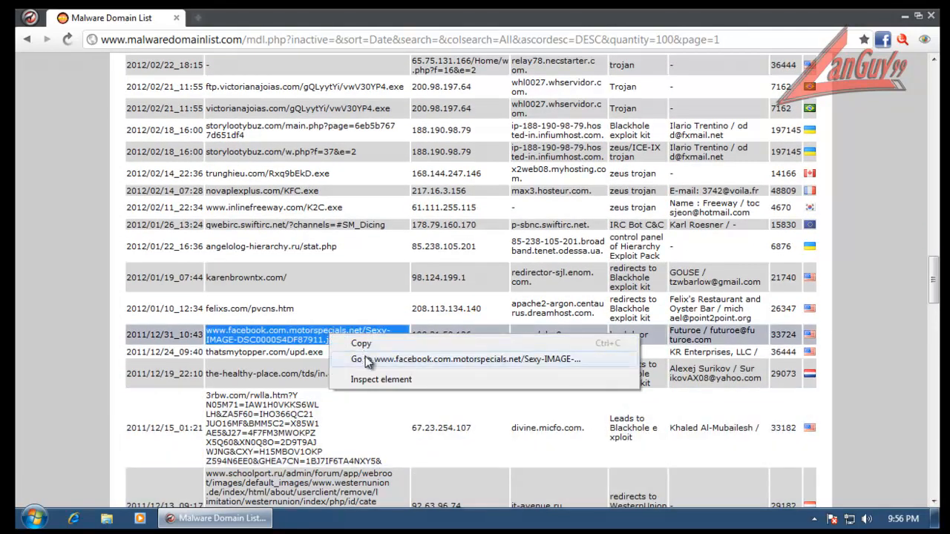
left_click(364, 353)
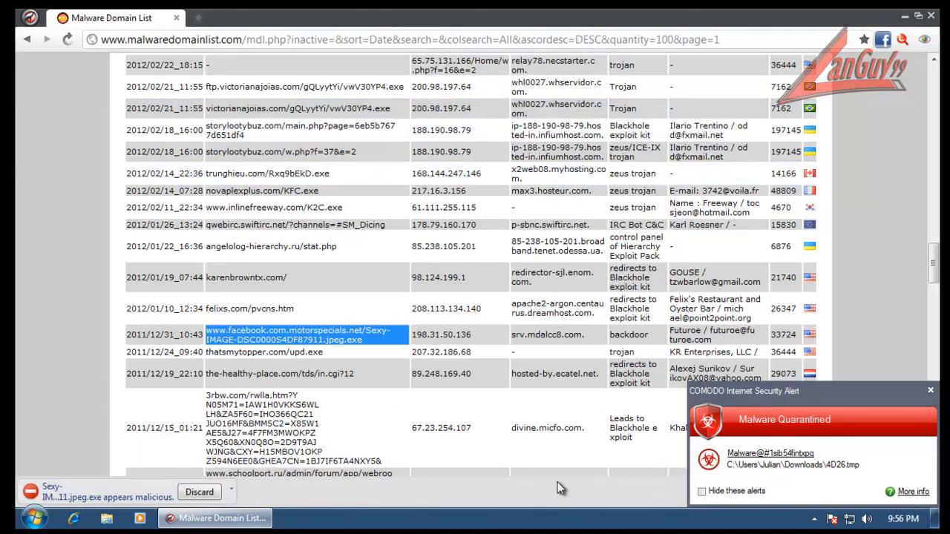
left_click(931, 392)
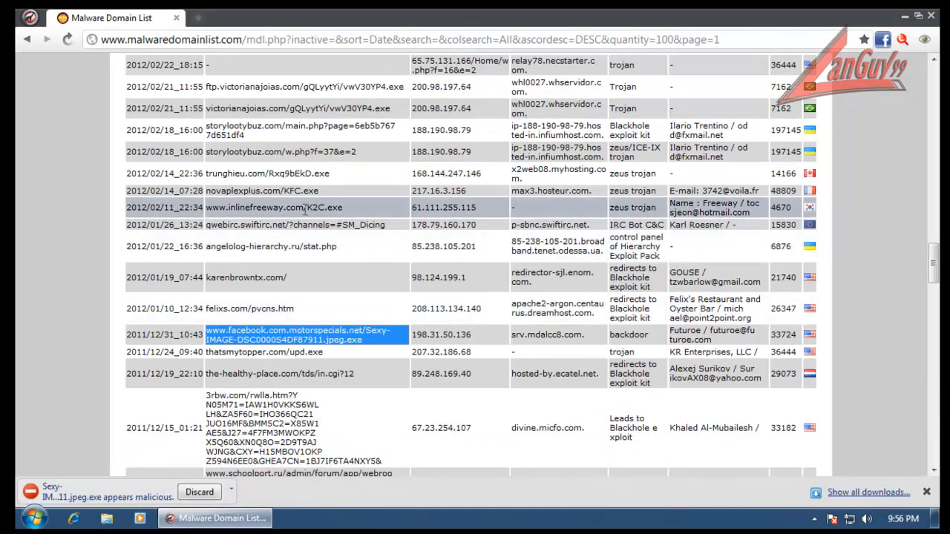
- Open the browser's Under the Hood settings to check the malware domain filtering (Comodo Secure DNS) option
left_click(29, 17)
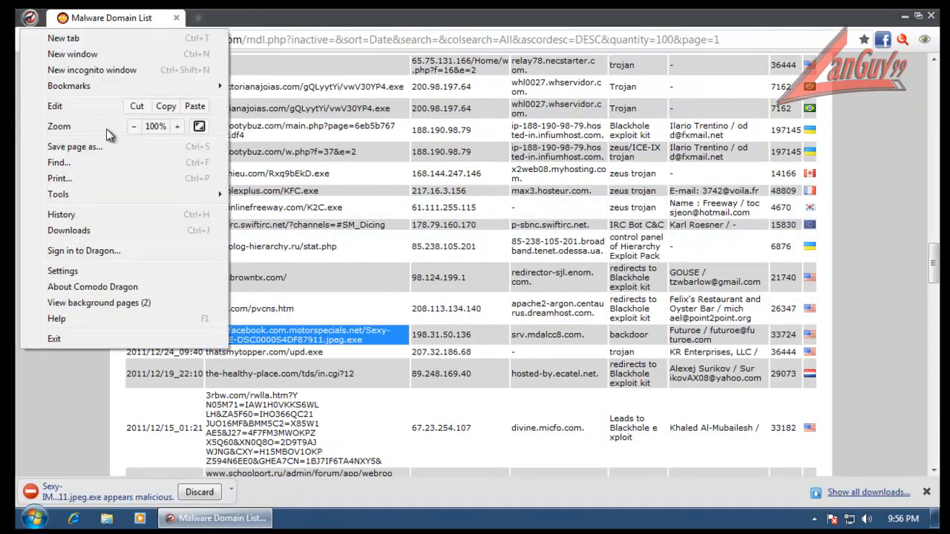
left_click(129, 272)
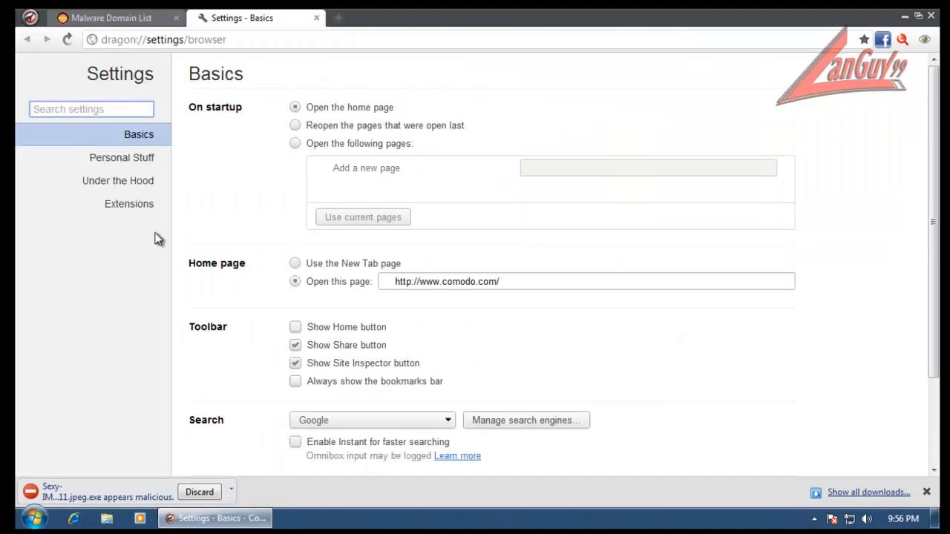
left_click(126, 183)
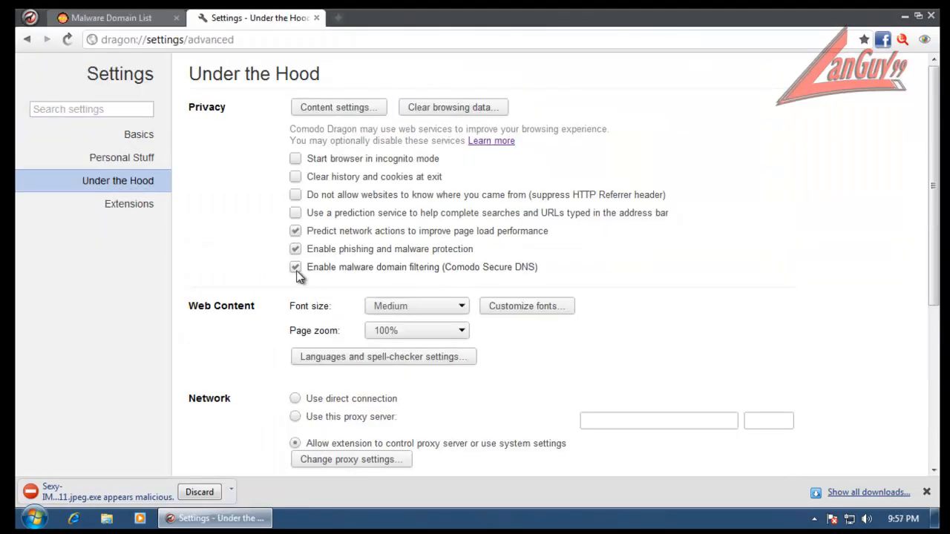
- Close the settings page and restart the browser, cancelling the pending download
left_click(317, 17)
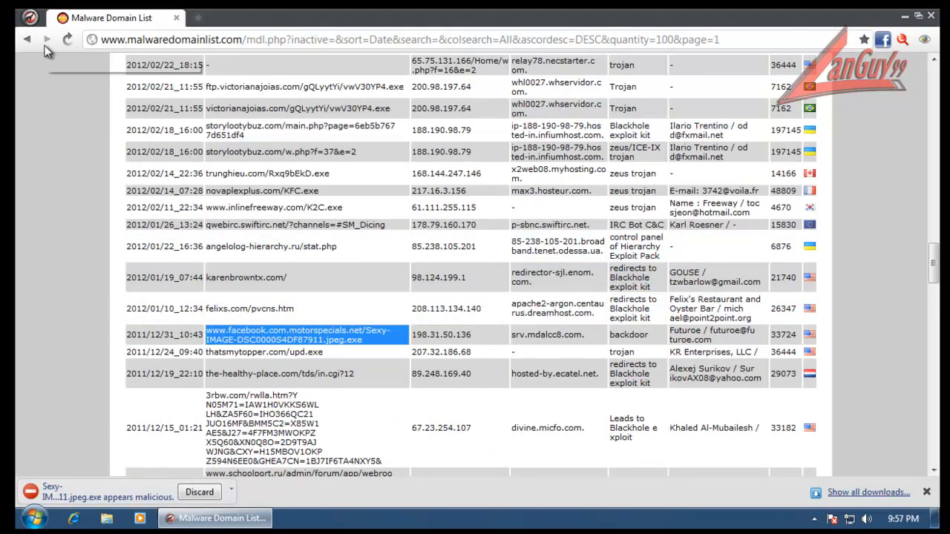
left_click(68, 118)
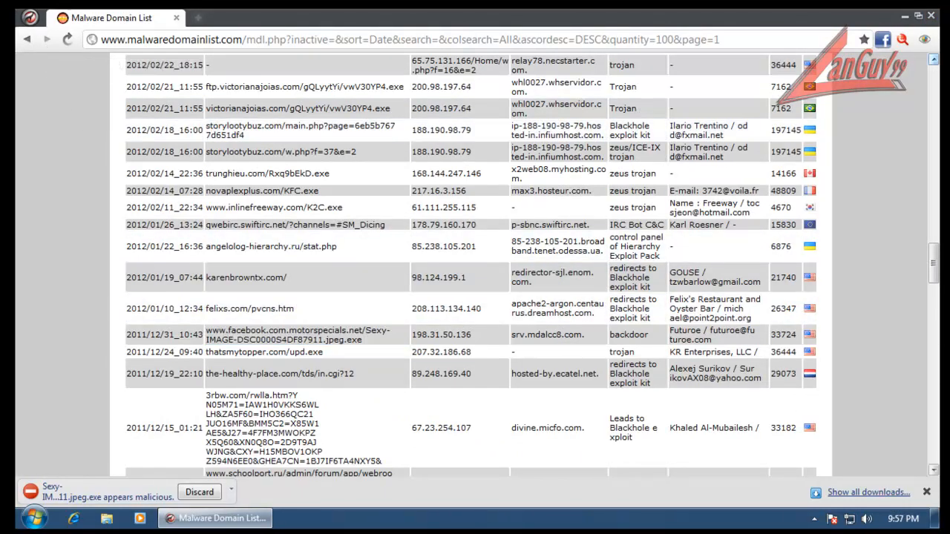
left_click(930, 16)
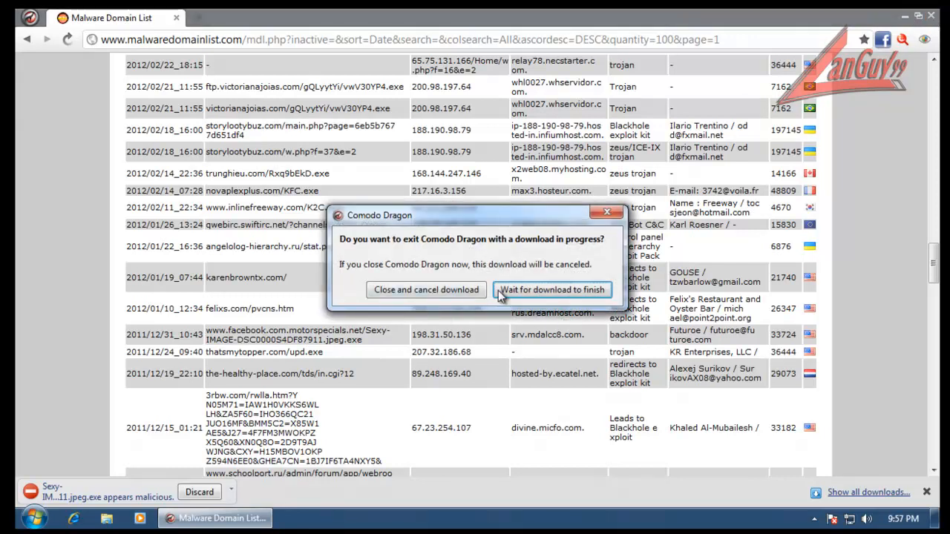
left_click(436, 289)
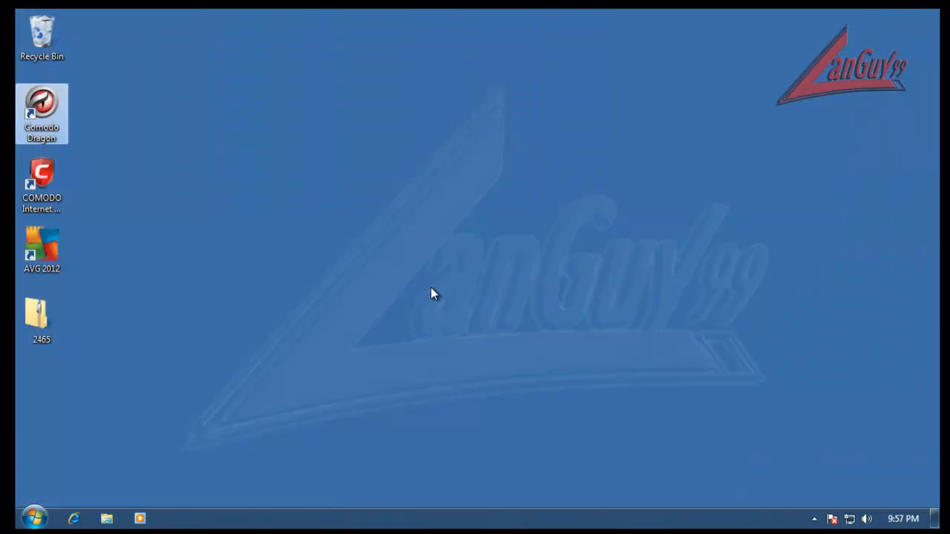
double_click(46, 111)
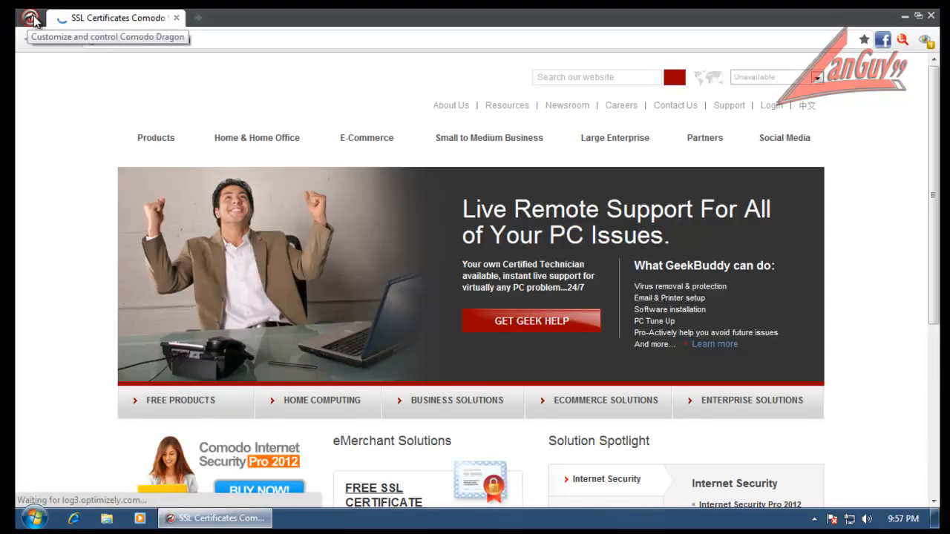
- Go to malwaredomainlist.com and open page 2 of the malware domain list
left_click(32, 17)
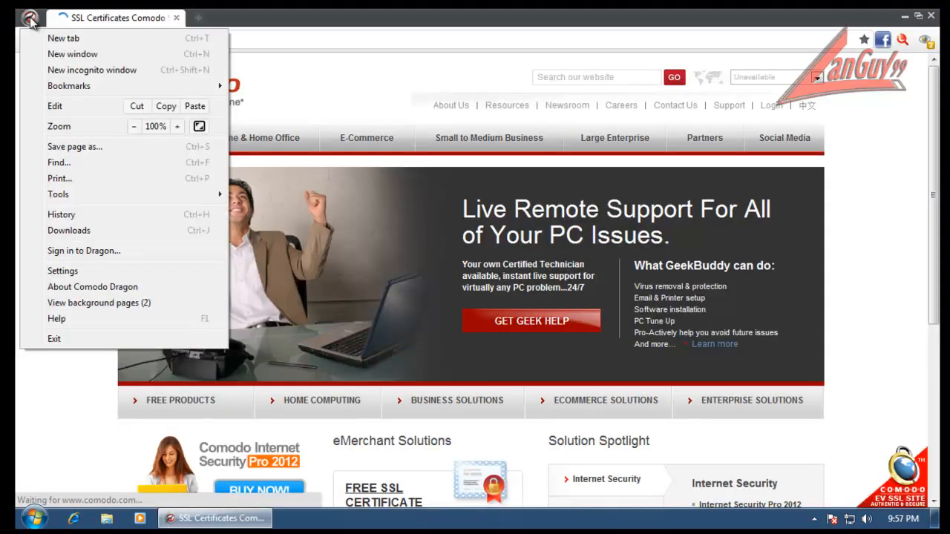
left_click(389, 42)
left_click(389, 41)
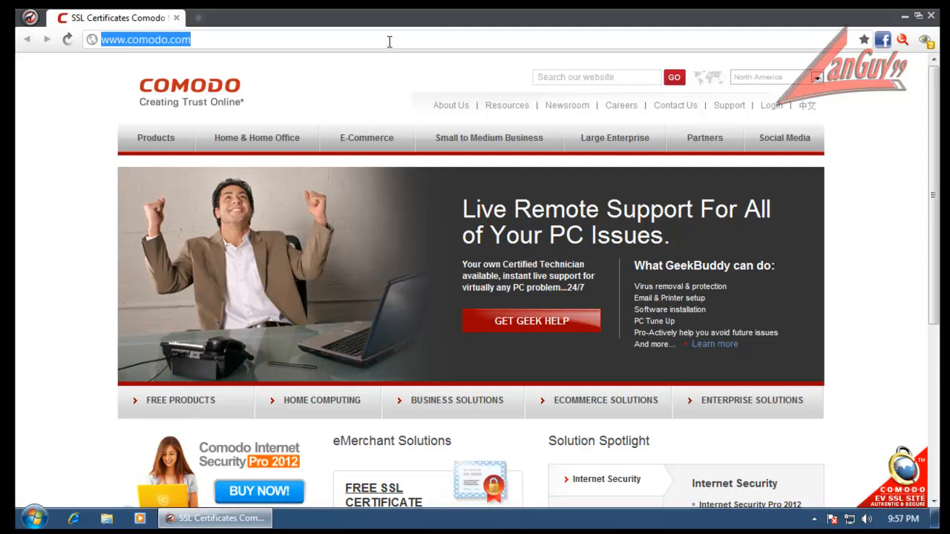
type("ma")
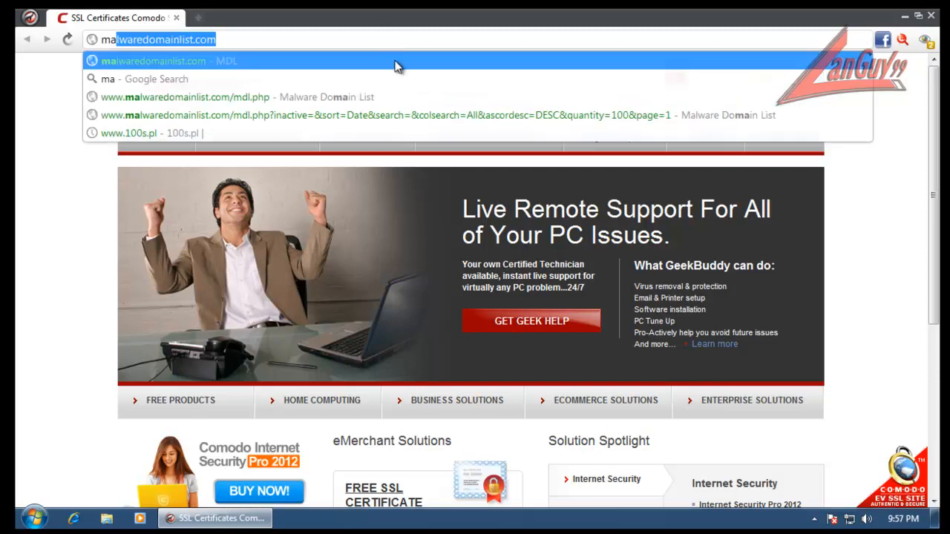
key("Return")
left_click(210, 110)
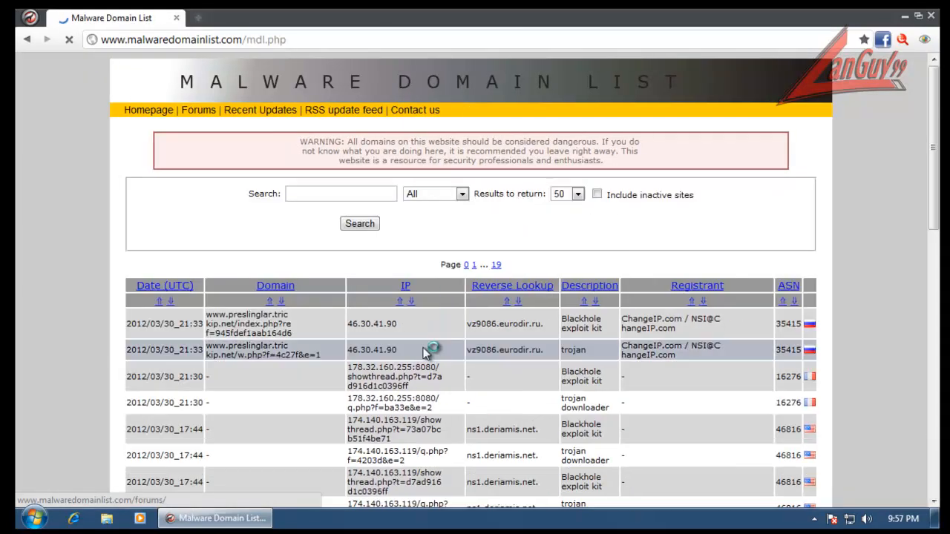
left_click(476, 266)
left_click(483, 266)
- Go to the download13-kursovaya.ru address from the list
scroll(394, 340, "down", 3)
triple_click(245, 130)
right_click(239, 121)
left_click(283, 145)
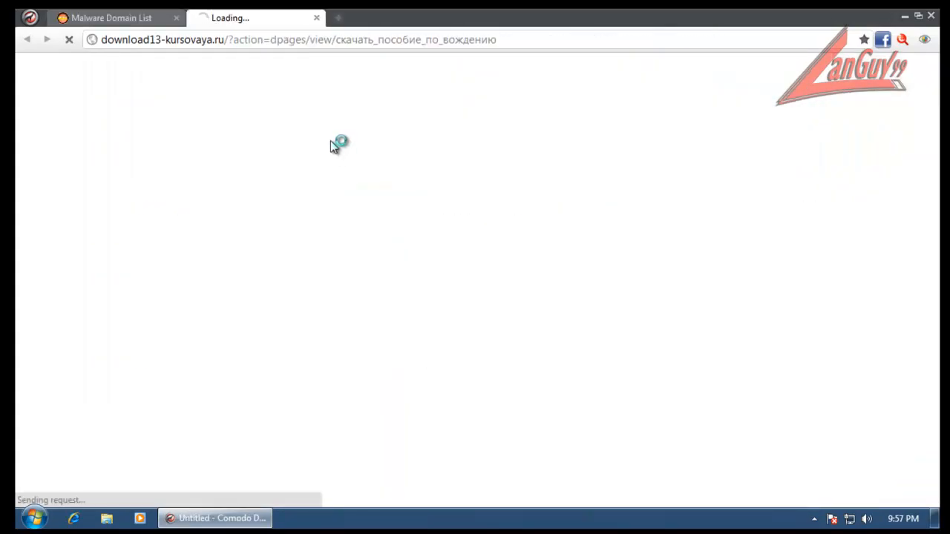
- Return to the list, go to the remix.onlinetubes24.com//applet.exe address, and close both test pages
left_click(122, 17)
scroll(272, 267, "down", 10)
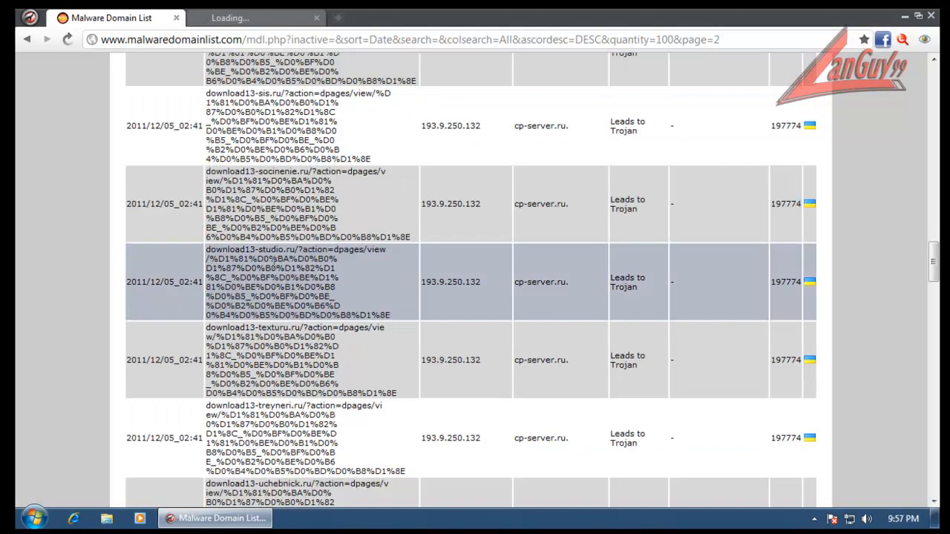
scroll(272, 262, "up", 1)
triple_click(287, 245)
right_click(290, 247)
left_click(341, 269)
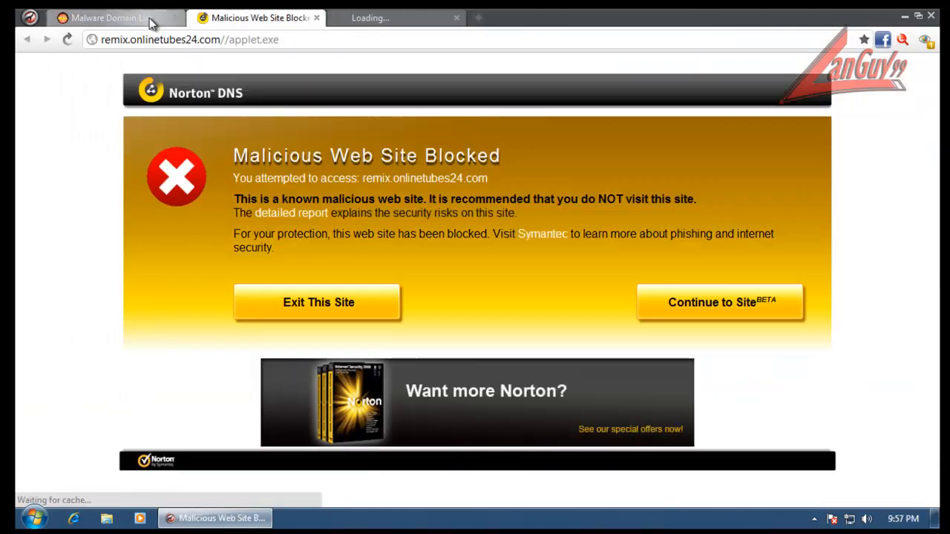
left_click(317, 17)
left_click(317, 17)
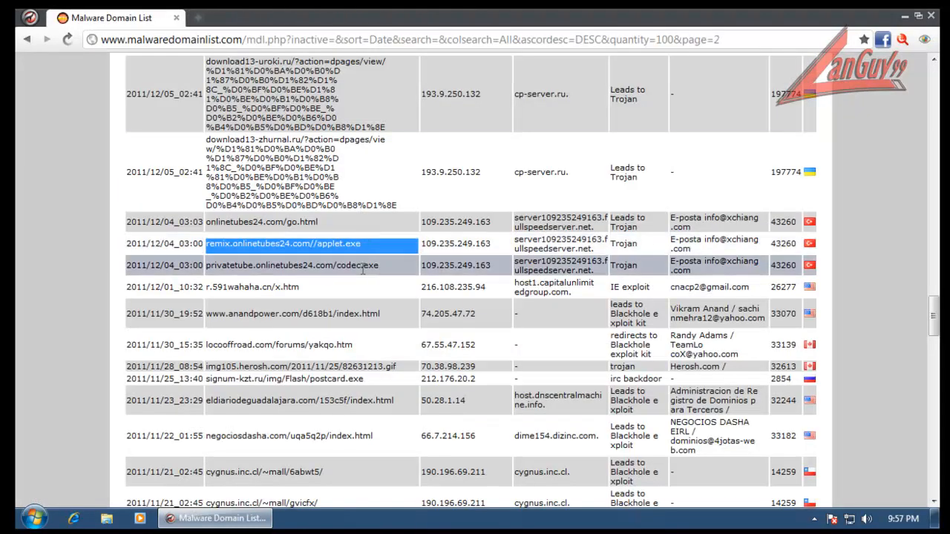
- Go to the privatetube.onlinetubes24.com/codec.exe address from the list and close its page
triple_click(353, 268)
right_click(353, 265)
left_click(381, 293)
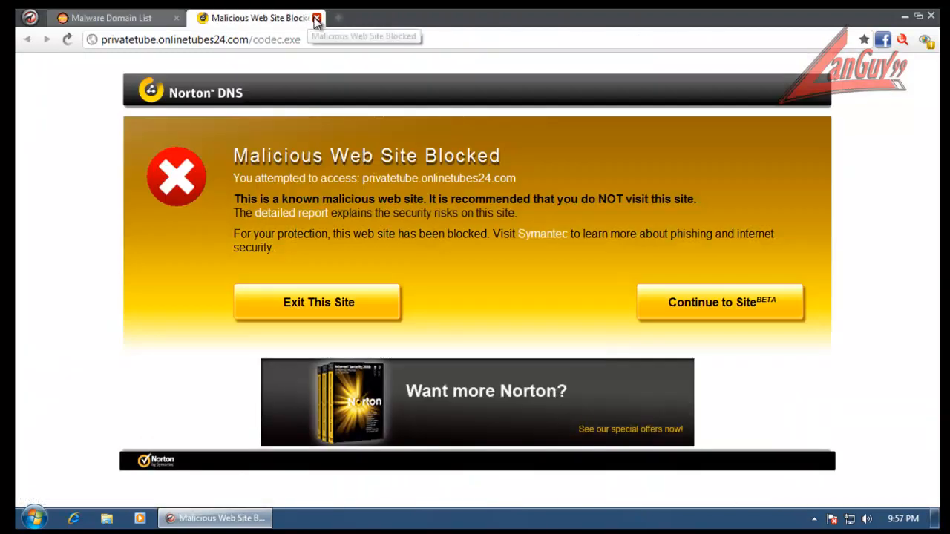
left_click(314, 17)
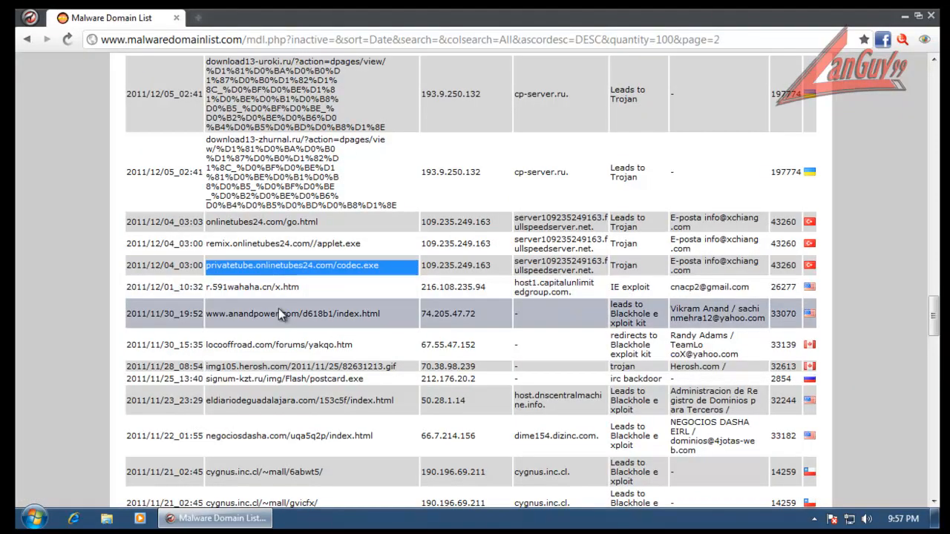
- Go to the r.591wahaha.cn/x.htm IE exploit address from the list and close its page
triple_click(281, 288)
right_click(281, 288)
left_click(308, 315)
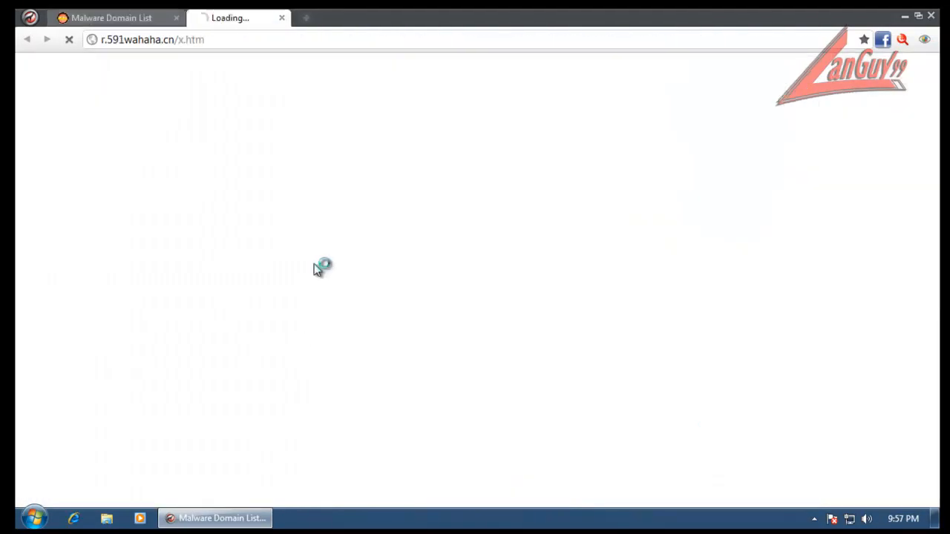
left_click(317, 19)
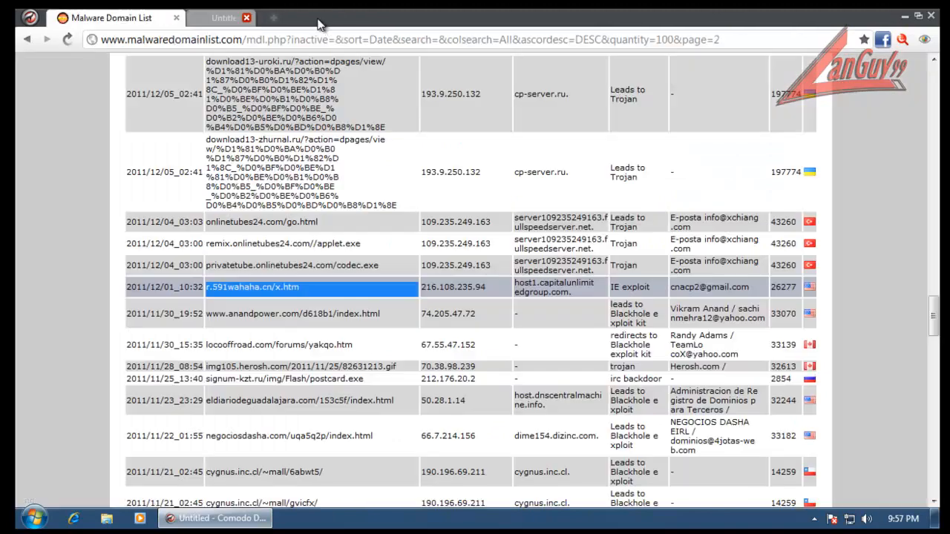
- Go to the signum-kzt.ru/img/Flash/postcard.exe backdoor address from the list and close its page
triple_click(334, 379)
right_click(334, 379)
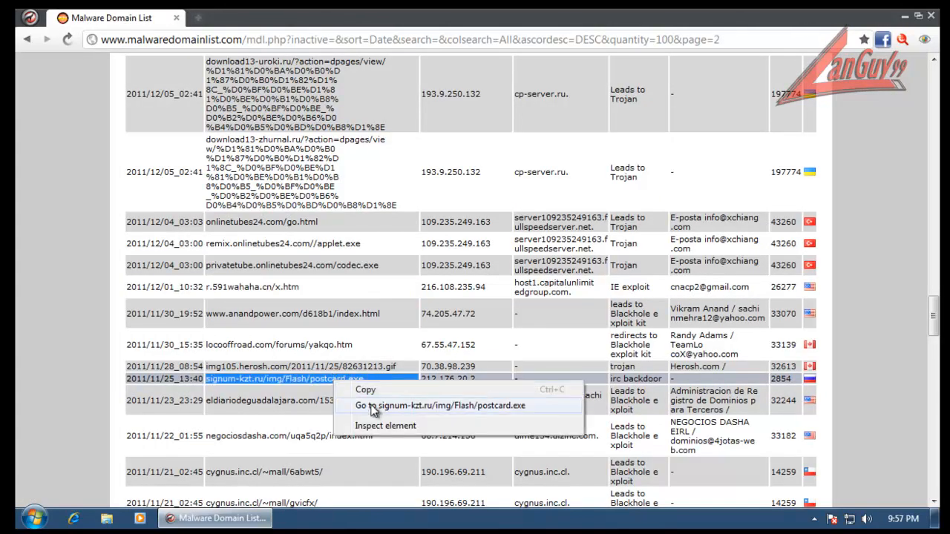
left_click(370, 406)
left_click(316, 18)
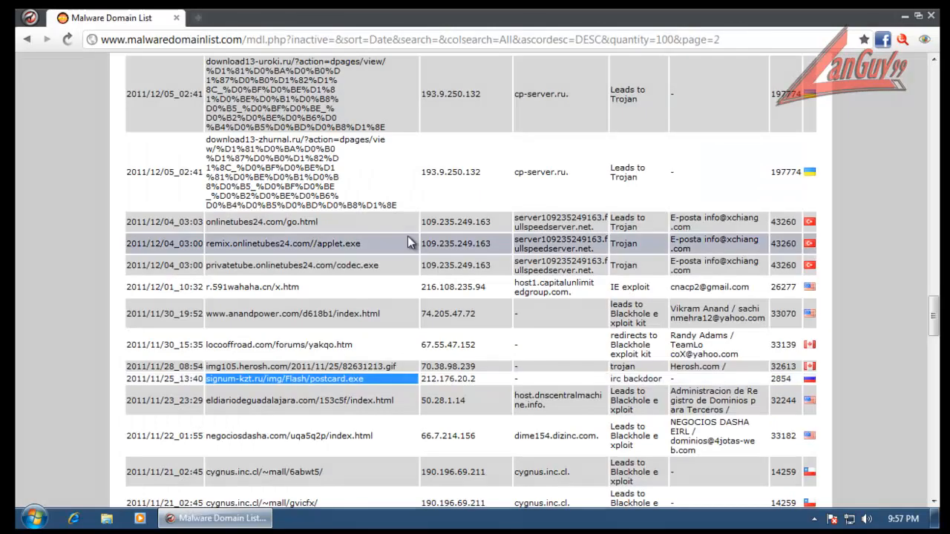
- Go to the cygnus.inc.cl/~mall/6abwt5/ address from the list and check the hidden notification area icons
scroll(392, 178, "down", 4)
triple_click(291, 183)
right_click(291, 184)
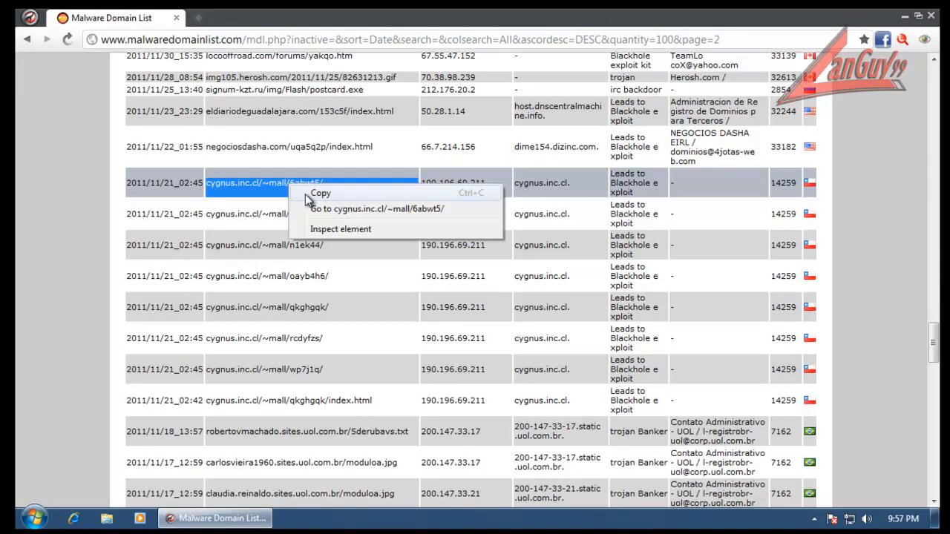
left_click(367, 210)
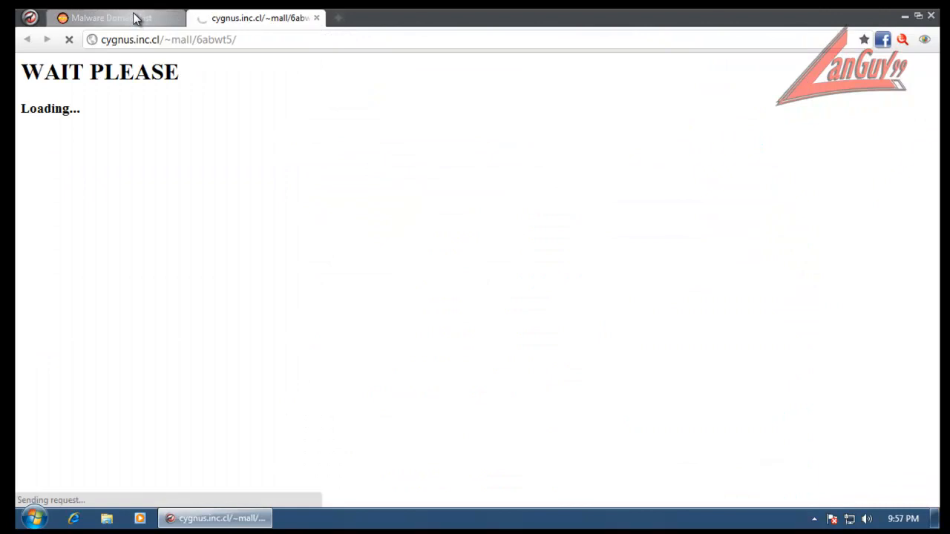
left_click(814, 519)
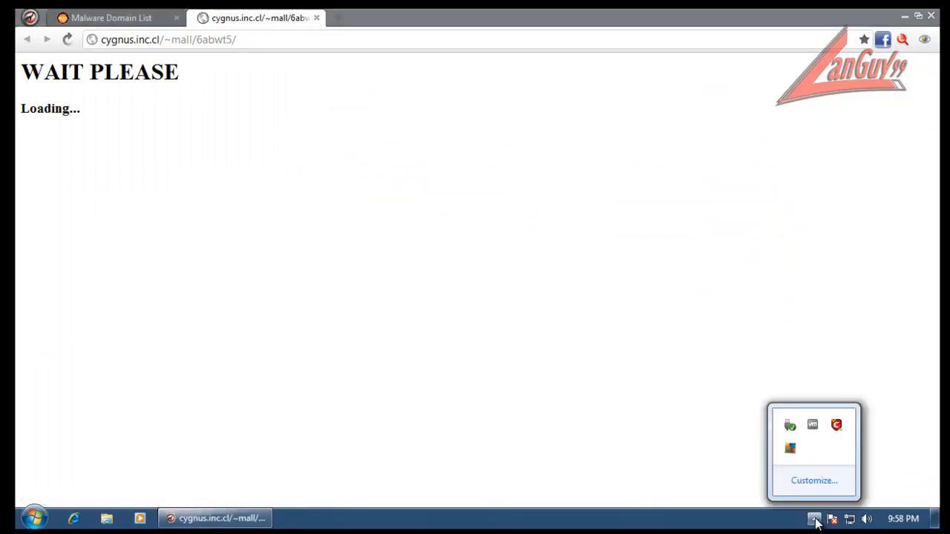
- Go to the cygnus.inc.cl/~mall/rcdyfzs/ address from the list, then close both cygnus.inc.cl pages
left_click(128, 21)
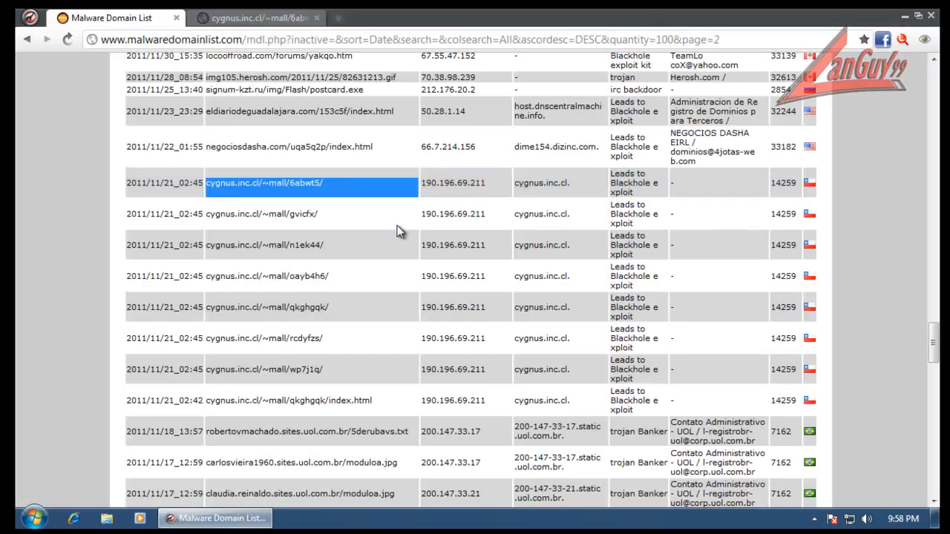
triple_click(254, 337)
right_click(254, 337)
left_click(331, 364)
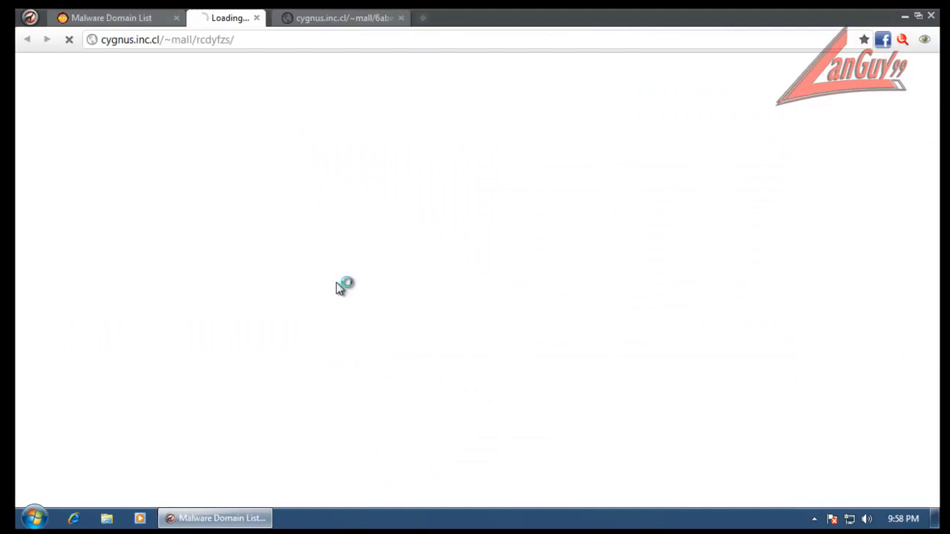
left_click(392, 20)
left_click(455, 19)
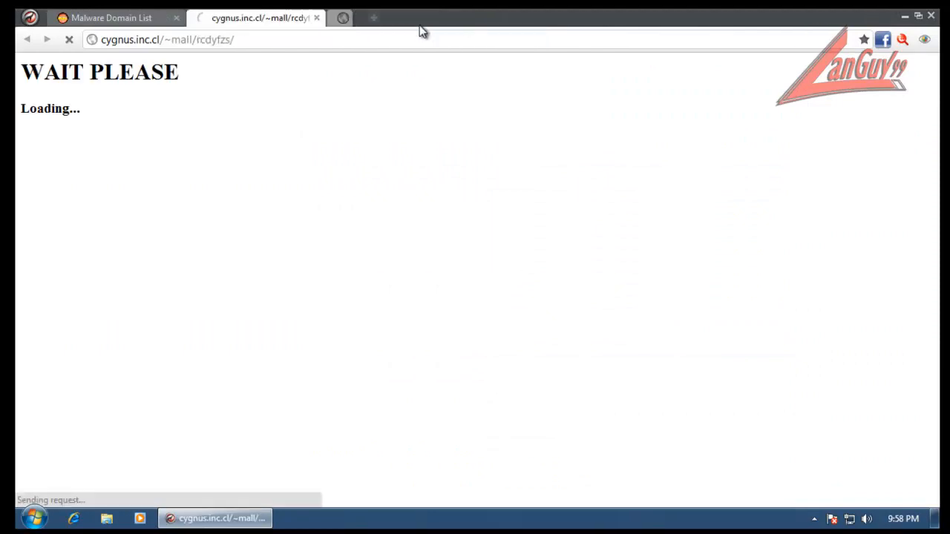
left_click(316, 17)
- Download main.exe from the nobodyspeakstruth.narod.ru entry in the list and dismiss the security alert
scroll(394, 360, "down", 4)
triple_click(304, 257)
right_click(315, 257)
left_click(391, 282)
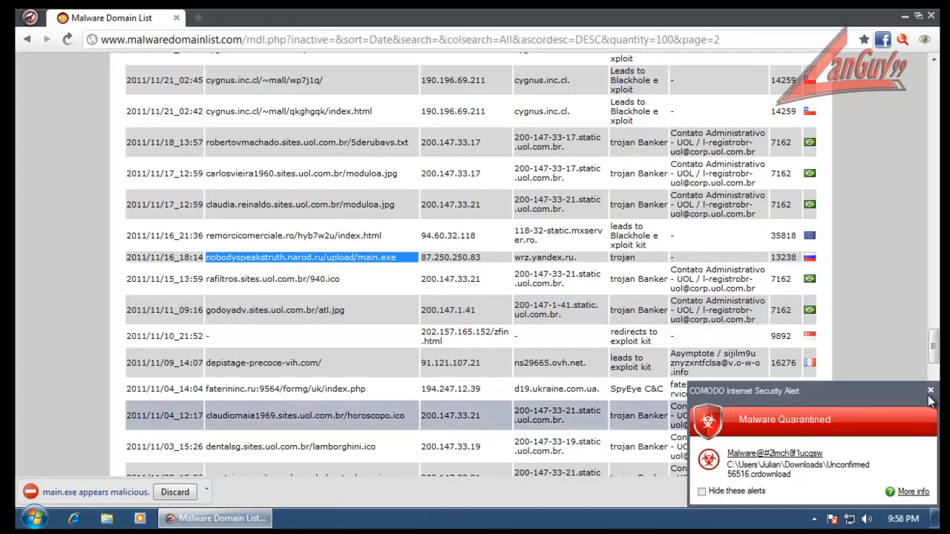
left_click(930, 390)
- Download svchost.exe from the maryboo-v.narod2.ru entry in the list and discard the main.exe download
left_click(320, 407)
scroll(321, 406, "down", 5)
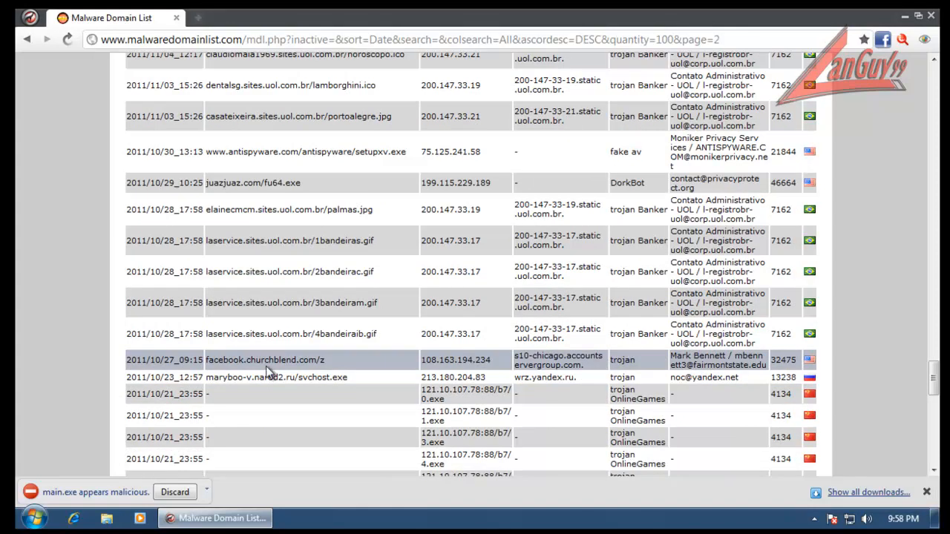
triple_click(276, 377)
right_click(269, 378)
left_click(300, 401)
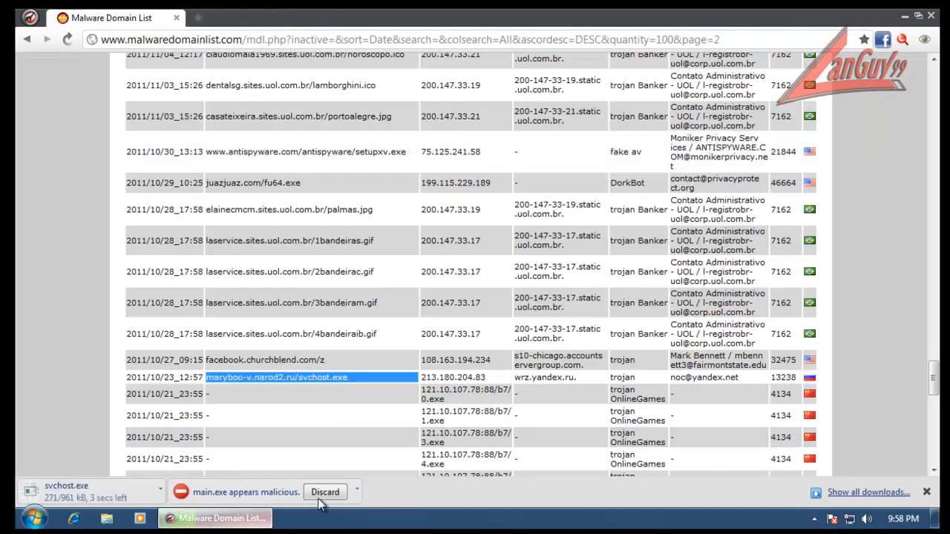
left_click(325, 492)
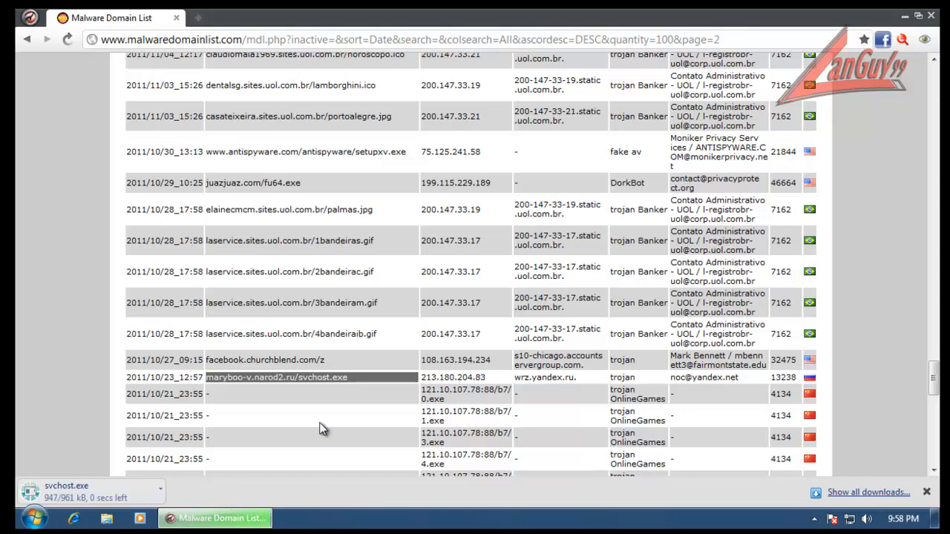
- Download 0.exe from the 121.10.107.78:88/b7/ entry in the list and dismiss the security alerts
triple_click(434, 391)
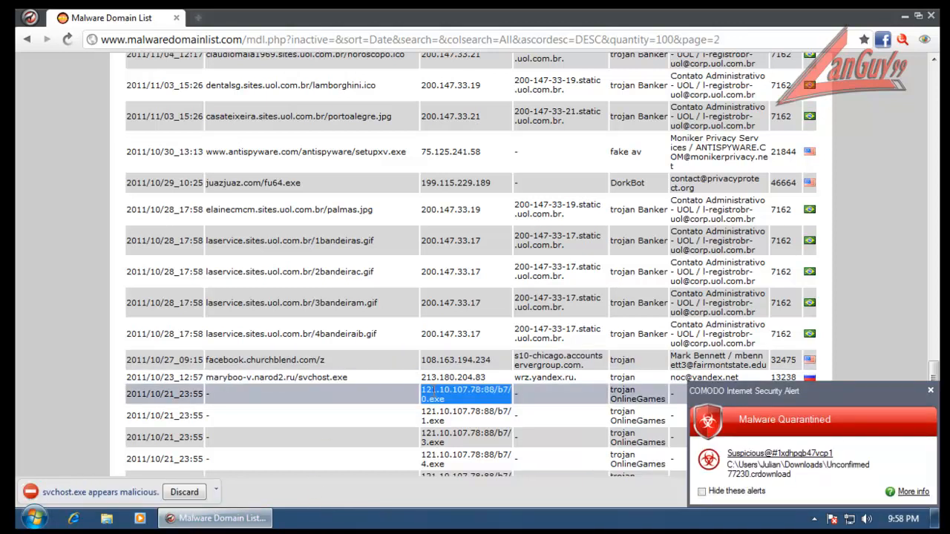
right_click(450, 394)
left_click(482, 416)
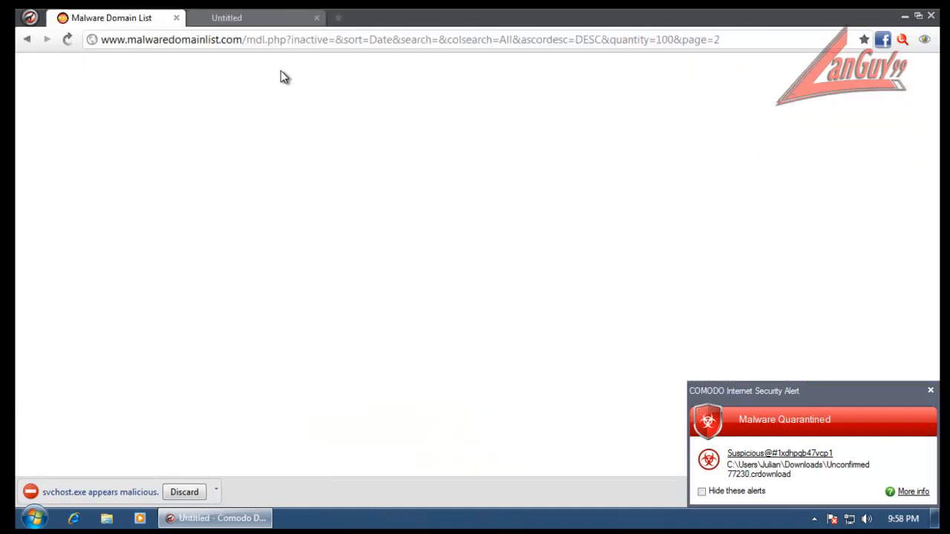
left_click(932, 391)
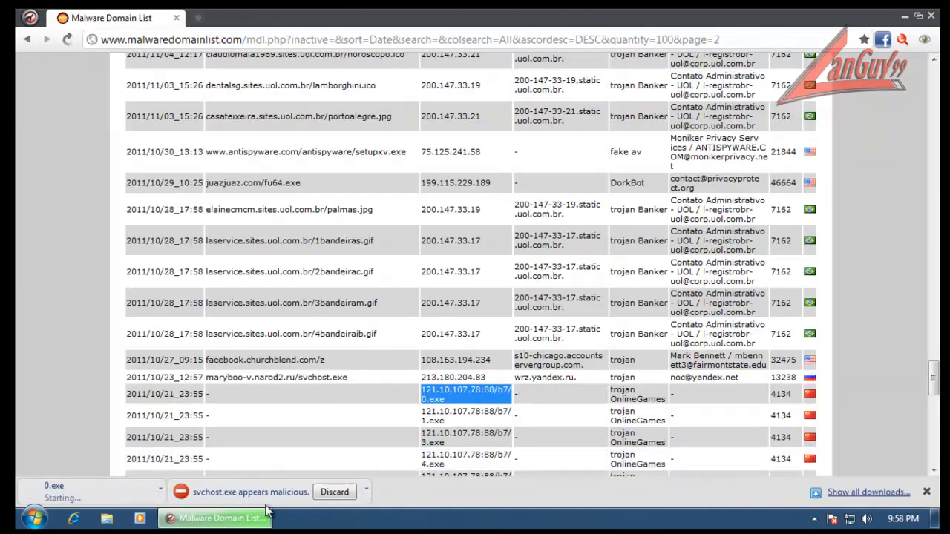
left_click(931, 382)
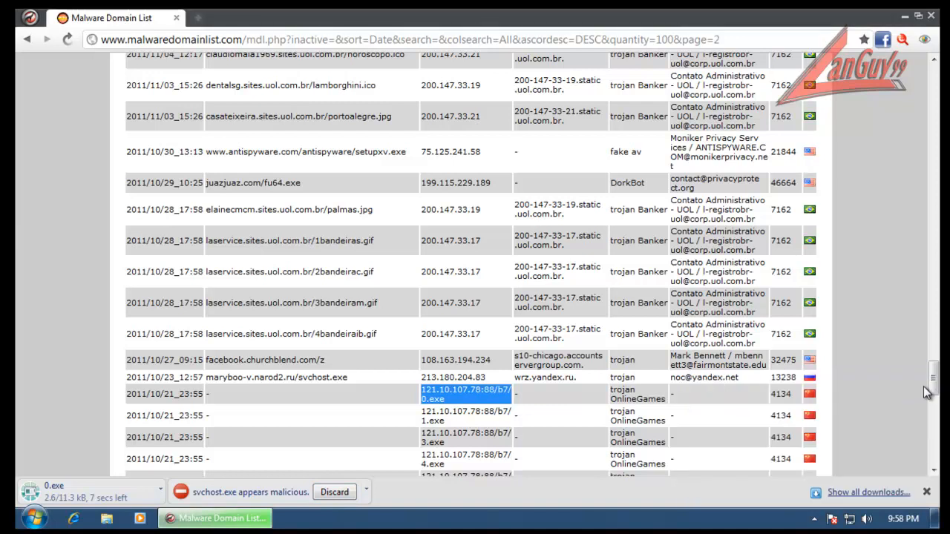
left_click(932, 392)
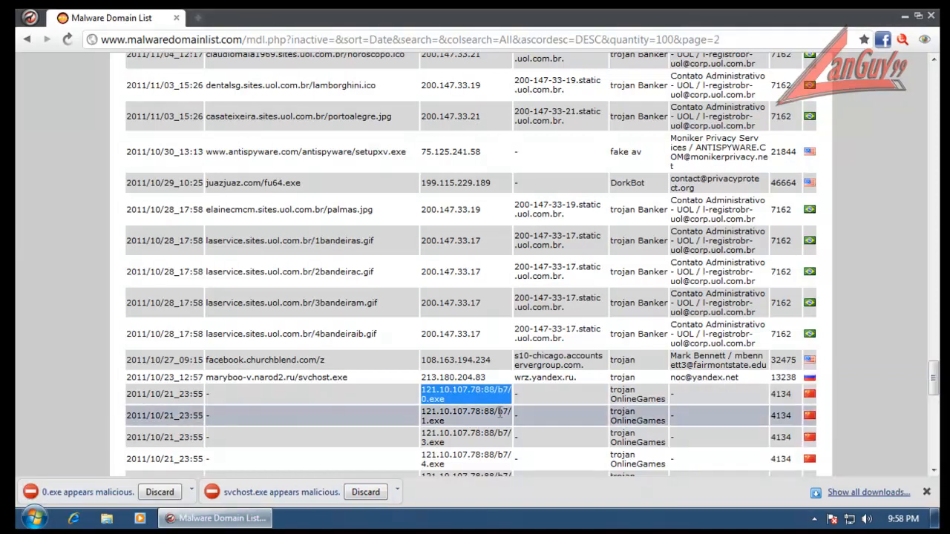
- Go to the 1bandeira.txt address on sites.uol.com.br from further down the list
scroll(541, 420, "down", 5)
triple_click(282, 342)
right_click(284, 343)
left_click(355, 377)
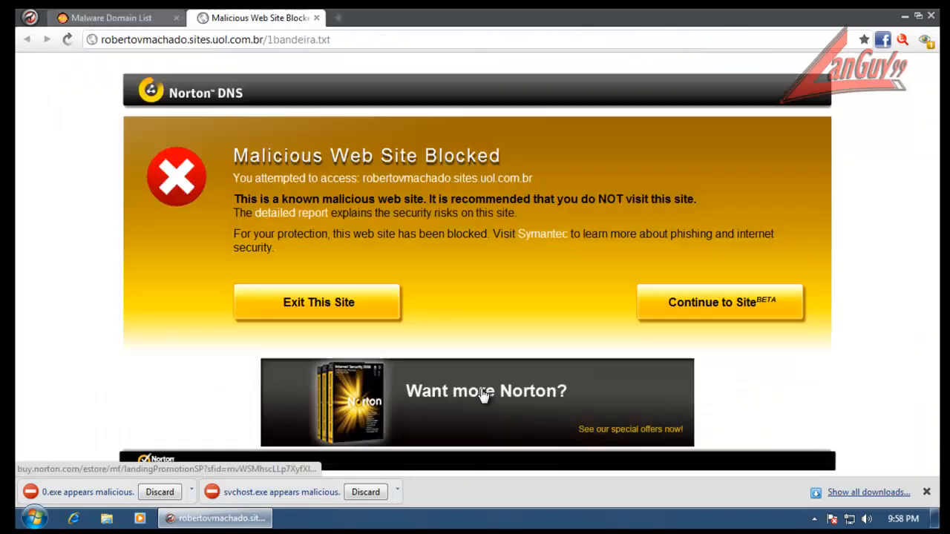
- Close the blocked 1bandeira.txt page and exit the browser, cancelling the pending downloads
left_click(317, 17)
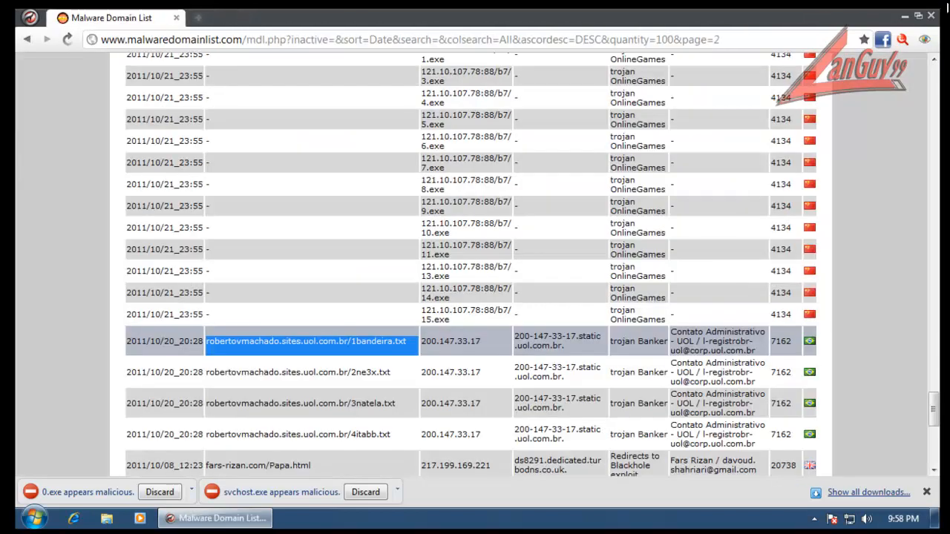
left_click(931, 14)
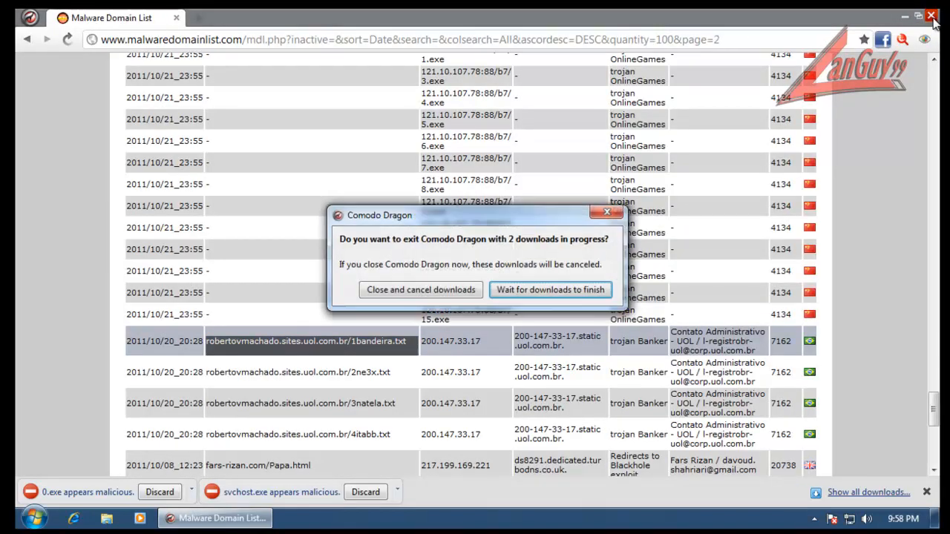
left_click(461, 290)
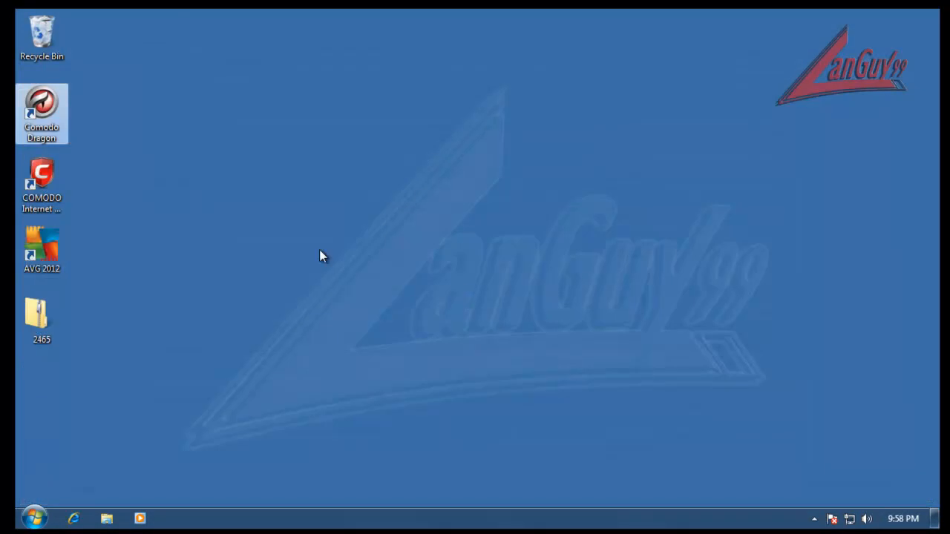
- Check the product and virus database versions in Comodo Internet Security's About information, and close the program window
left_click(815, 519)
right_click(837, 426)
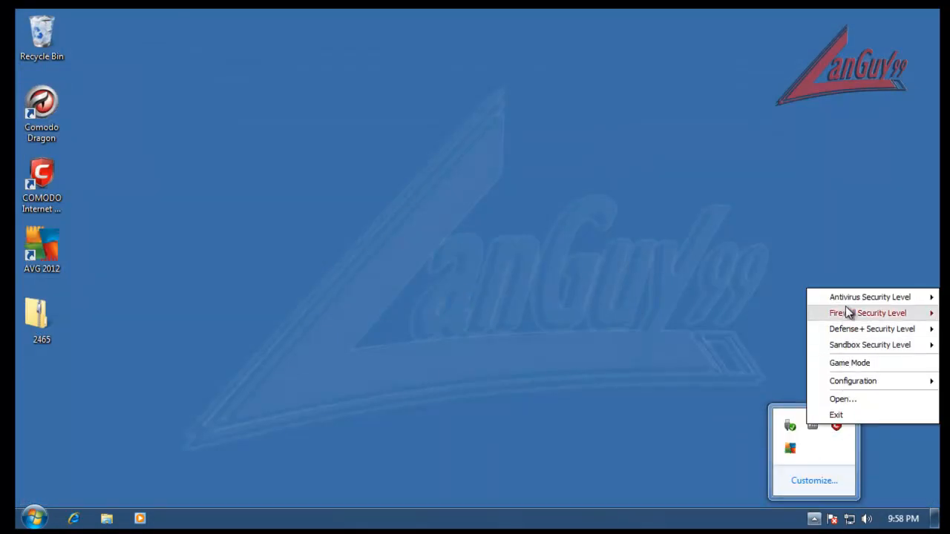
mouse_move(846, 299)
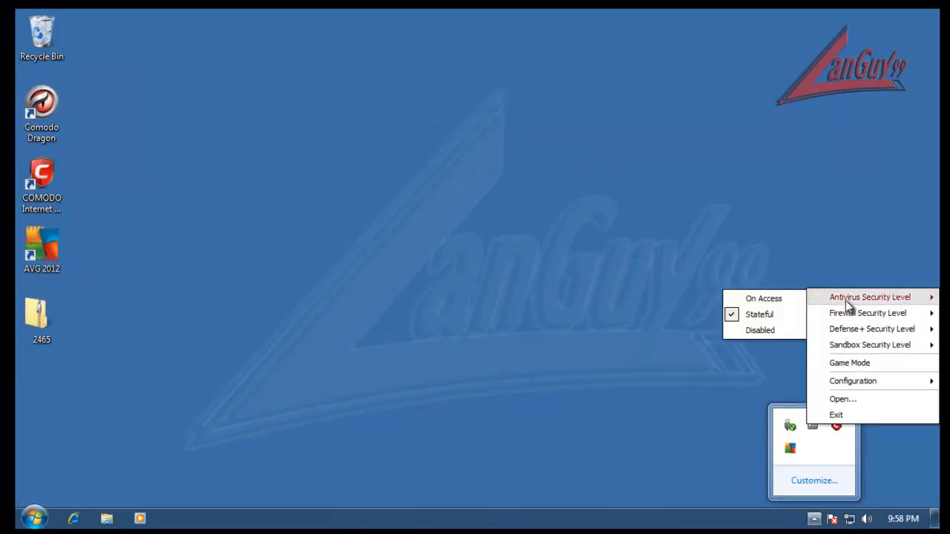
left_click(857, 400)
left_click(706, 99)
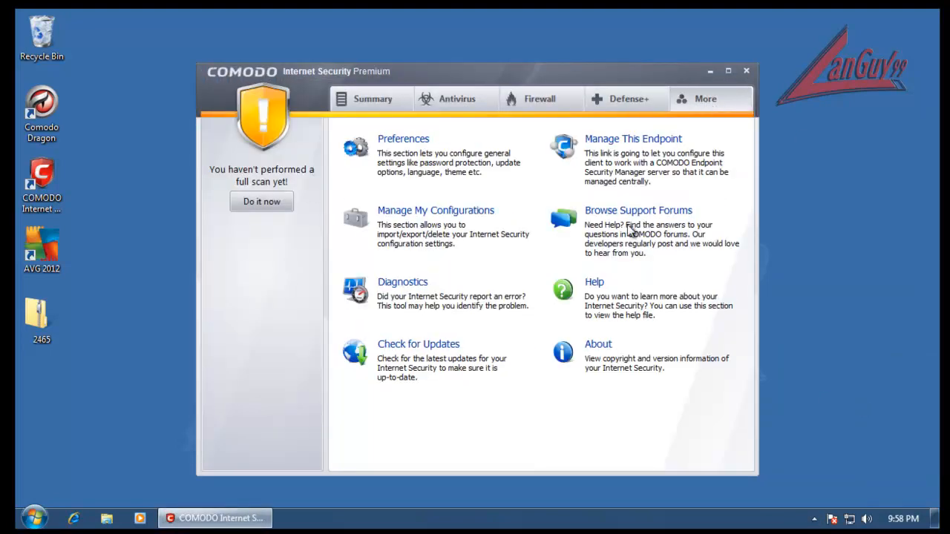
left_click(598, 346)
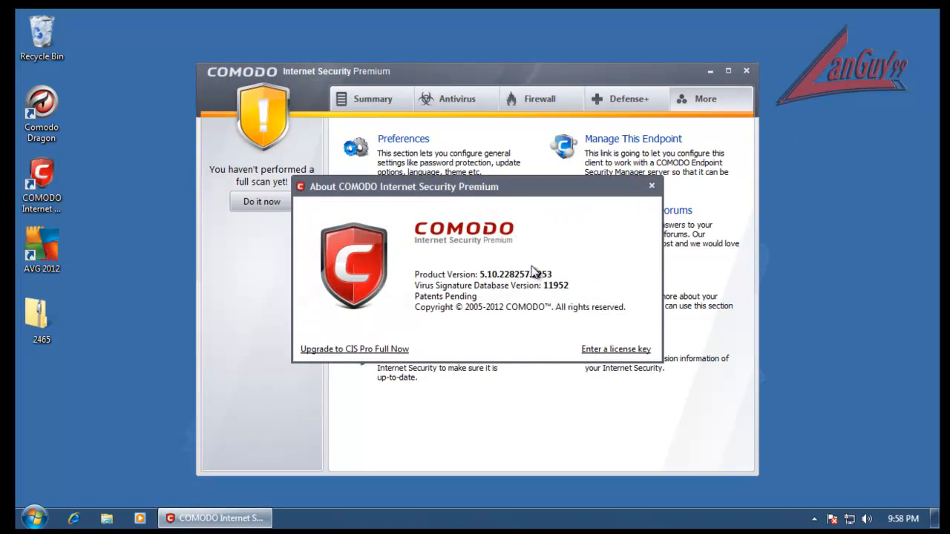
left_click(651, 185)
left_click(746, 71)
- Set the Comodo Internet Security antivirus security level to Disabled
left_click(815, 518)
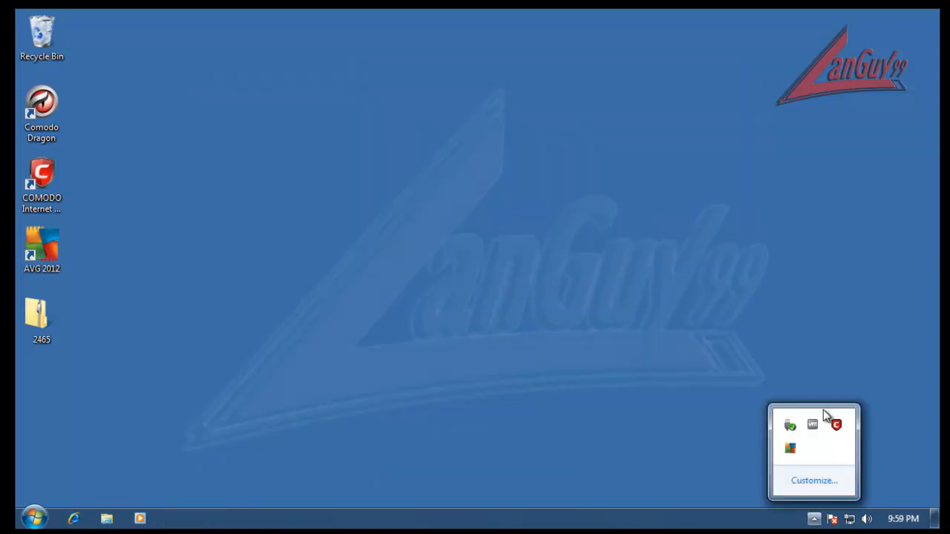
right_click(839, 424)
mouse_move(846, 291)
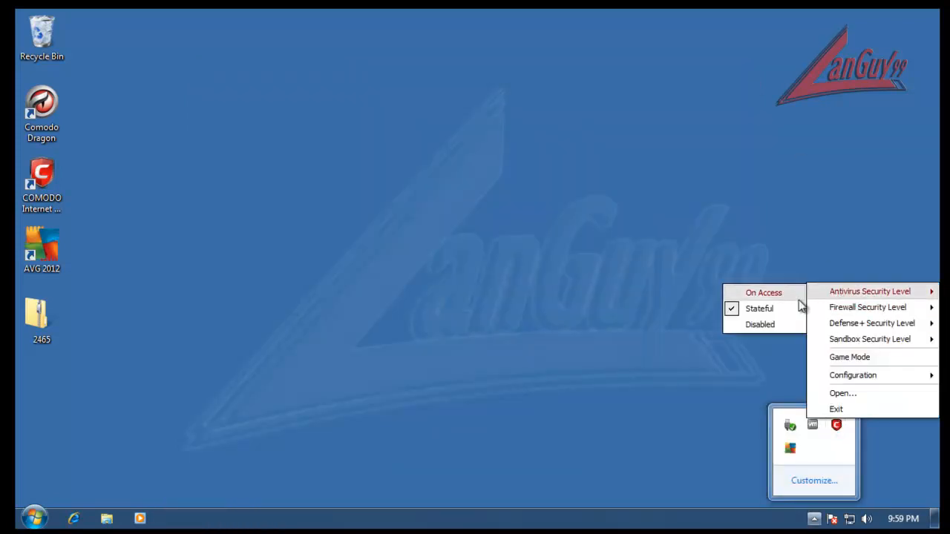
left_click(767, 328)
- Extract the 2465 folder from the compressed archive to the desktop and close the archive window
double_click(37, 318)
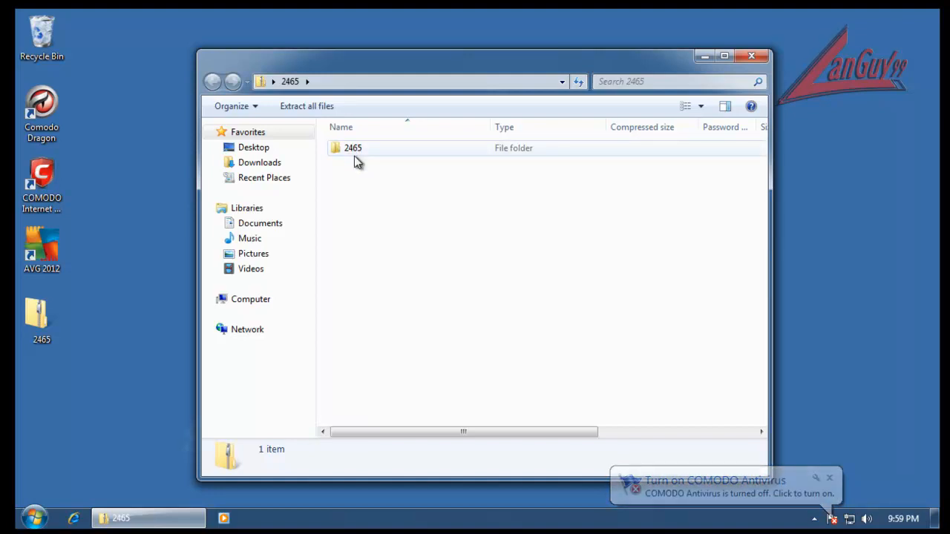
left_click_drag(353, 151, 59, 411)
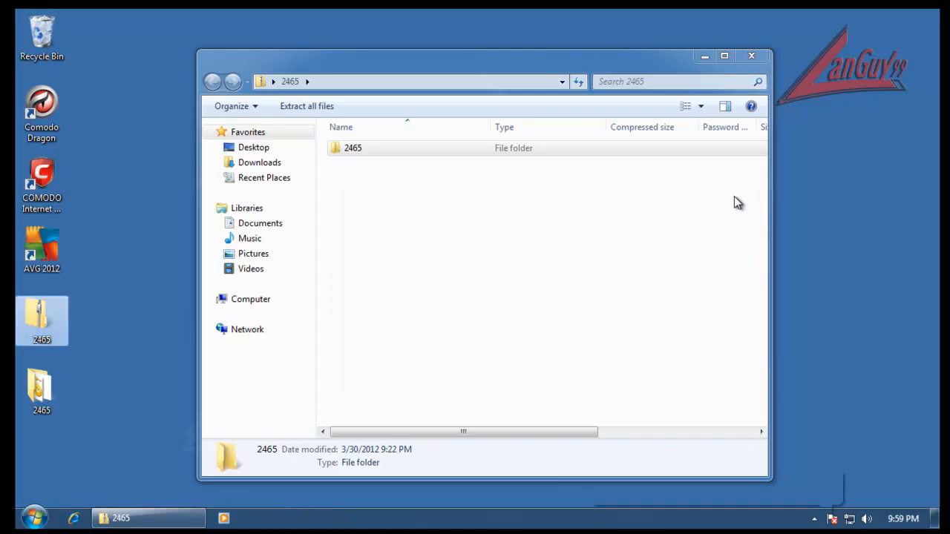
left_click(752, 57)
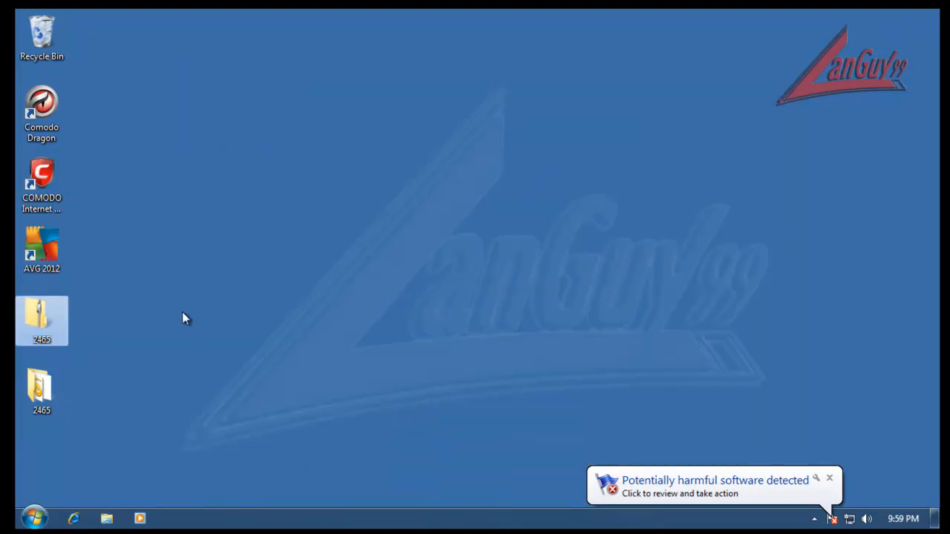
left_click(183, 312)
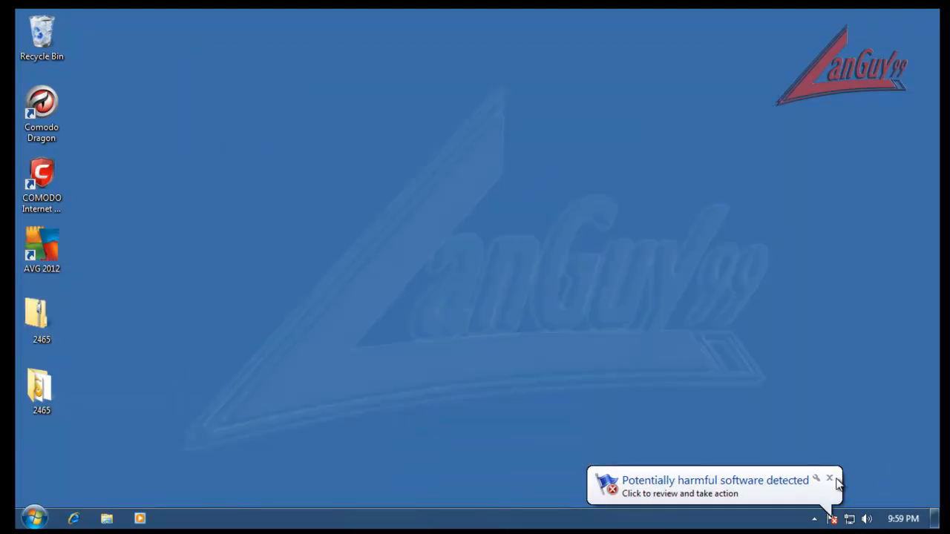
- Check the properties of the extracted 2465 folder and open Windows Defender from the Control Panel
left_click(16, 524)
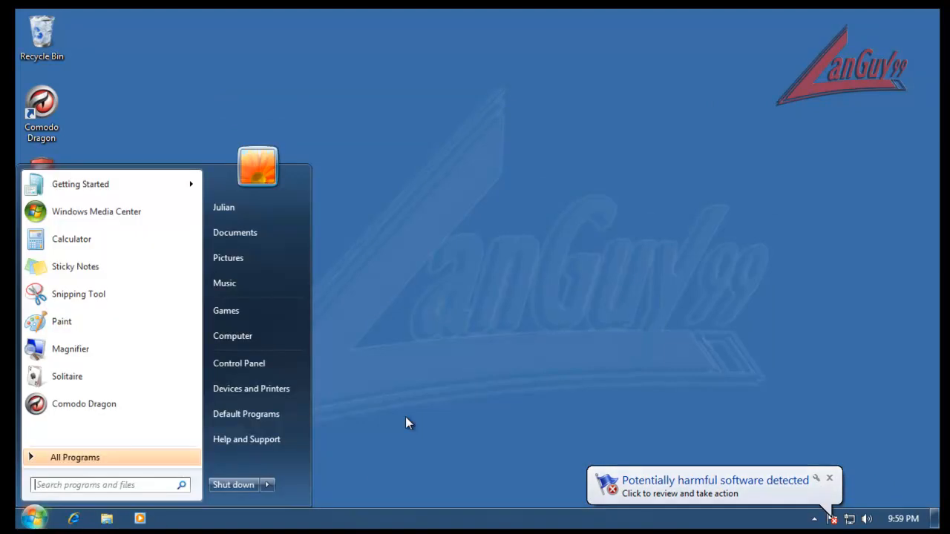
left_click(249, 363)
left_click(41, 390)
right_click(43, 395)
left_click(131, 383)
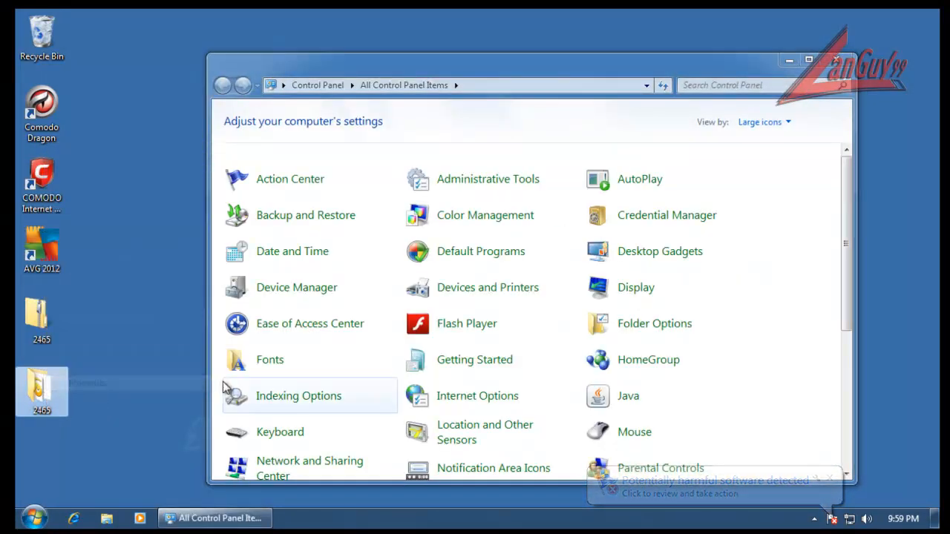
left_click(307, 165)
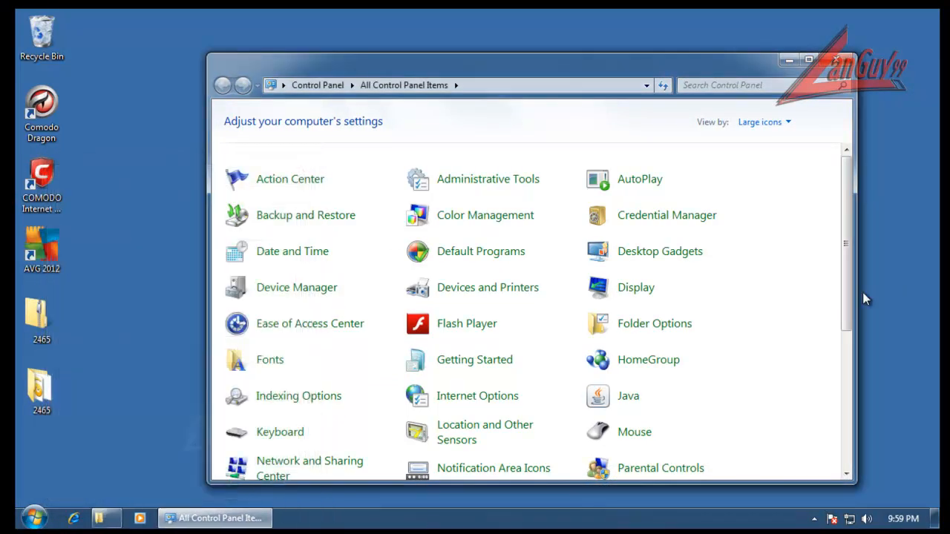
scroll(809, 356, "down", 5)
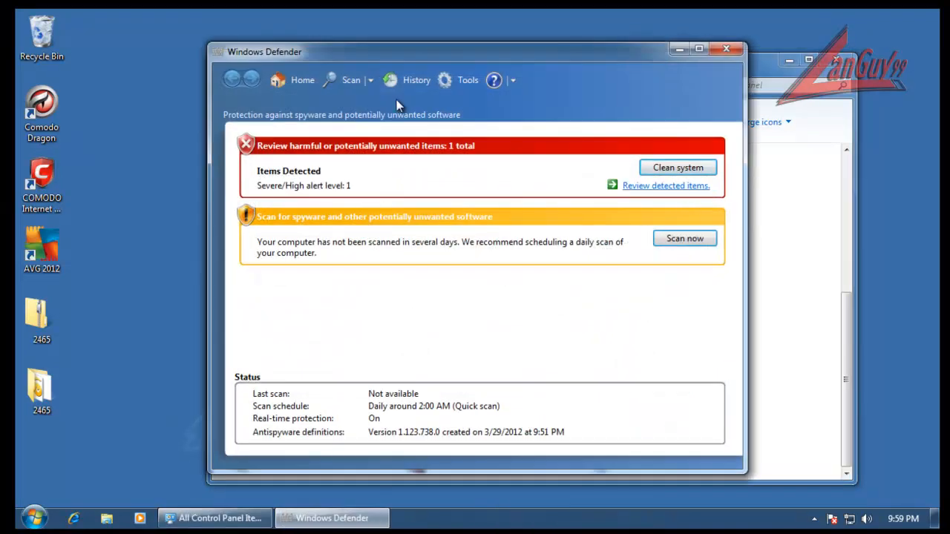
- Turn off real-time protection in Windows Defender, save the change and close the Defender and Control Panel windows
left_click(467, 83)
left_click(321, 191)
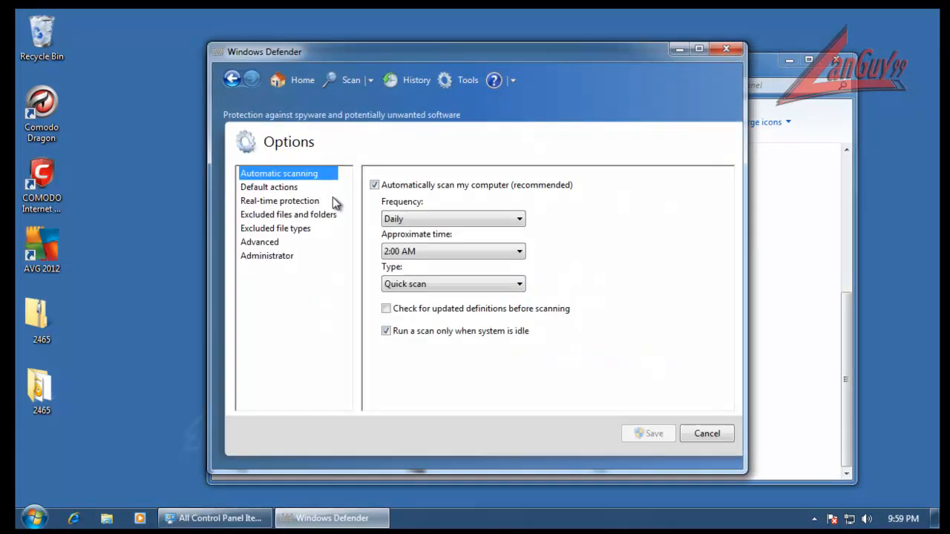
left_click(286, 201)
left_click(437, 186)
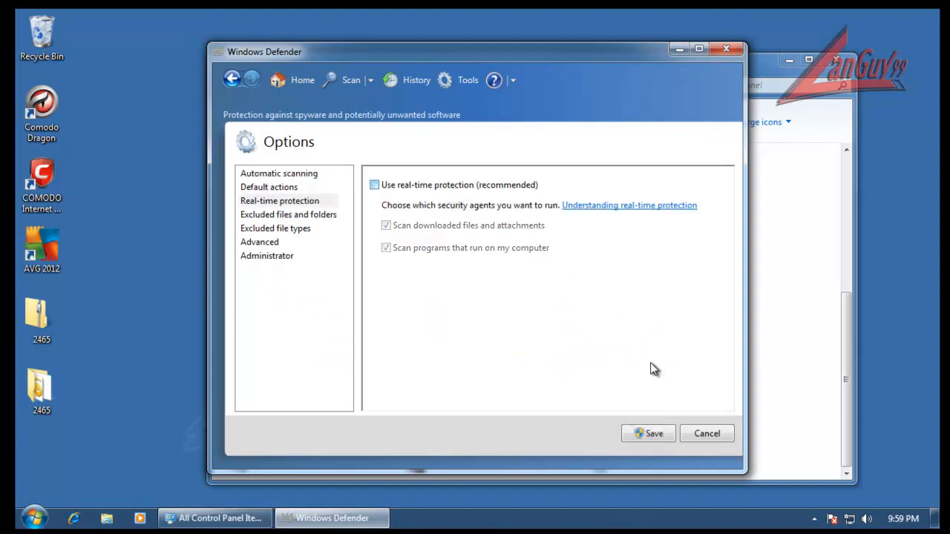
left_click(646, 433)
left_click(727, 49)
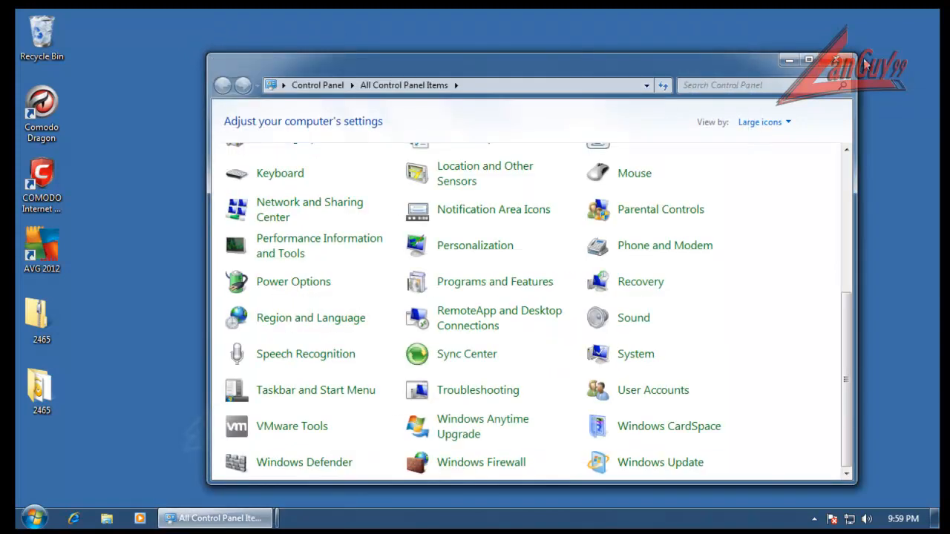
left_click(843, 65)
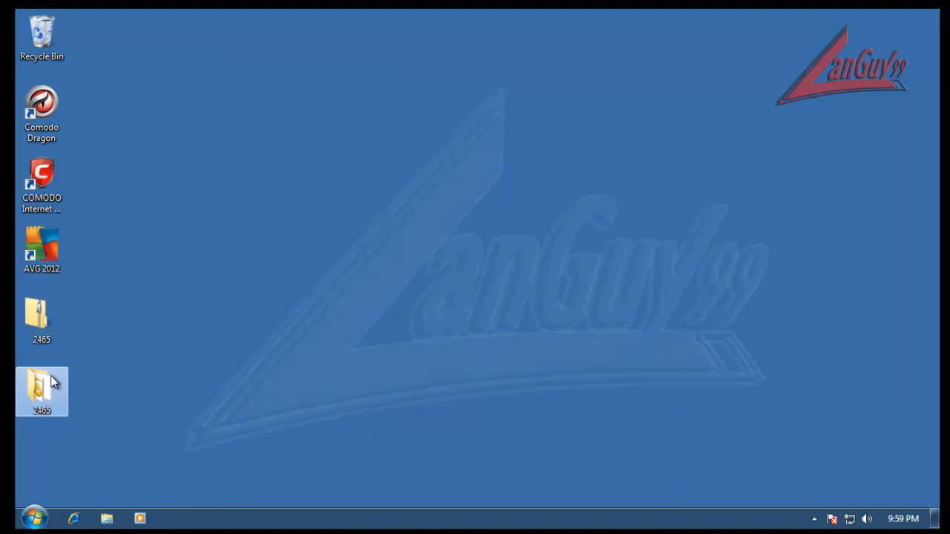
- Delete the extracted 2465 folder and extract a fresh copy from the compressed archive to the desktop
key("Delete")
key("Return")
double_click(37, 318)
left_click_drag(349, 148, 47, 405)
left_click(751, 56)
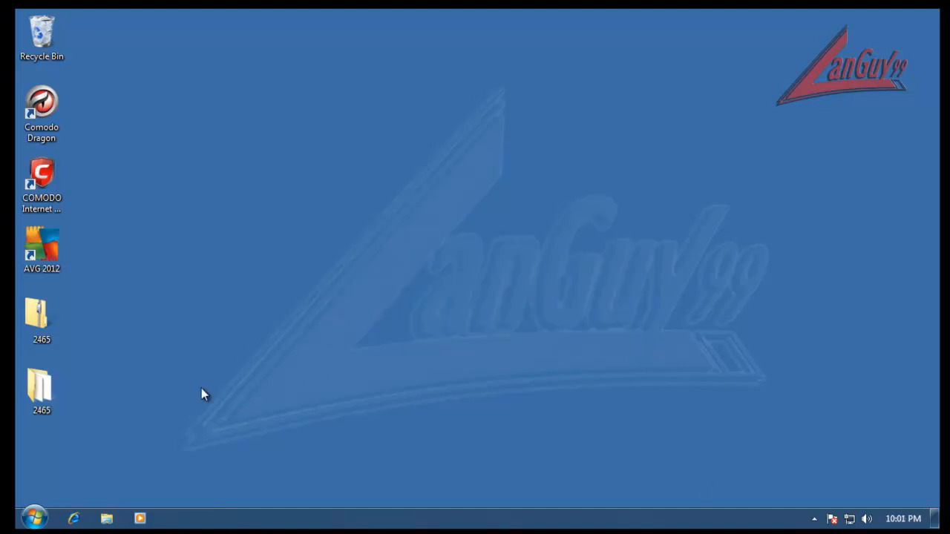
- Check the size and file count of the extracted 2465 folder and look through the sample files inside
right_click(57, 386)
left_click(110, 378)
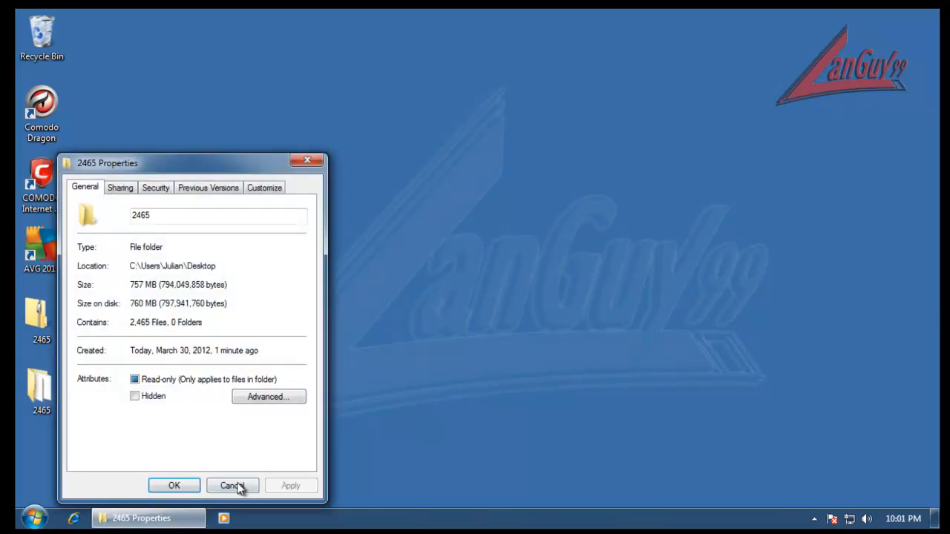
left_click(239, 486)
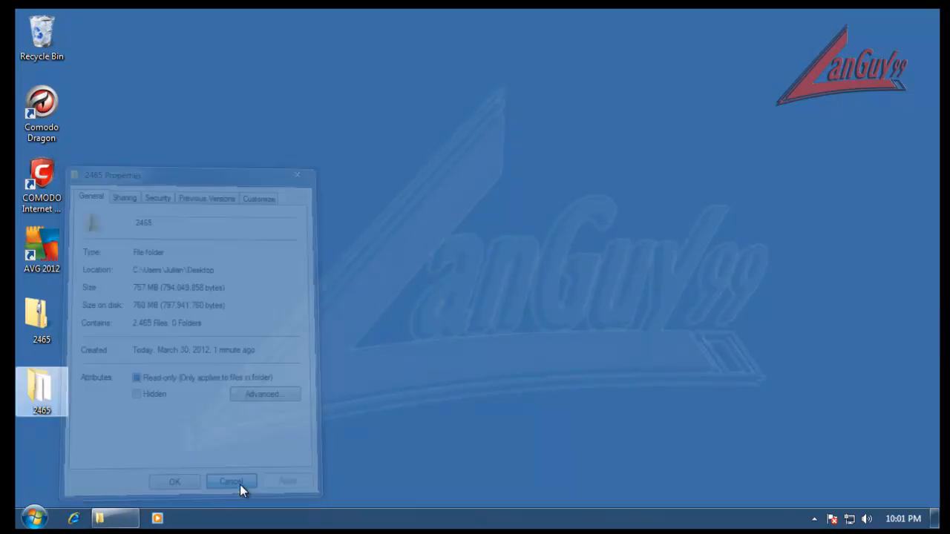
double_click(52, 399)
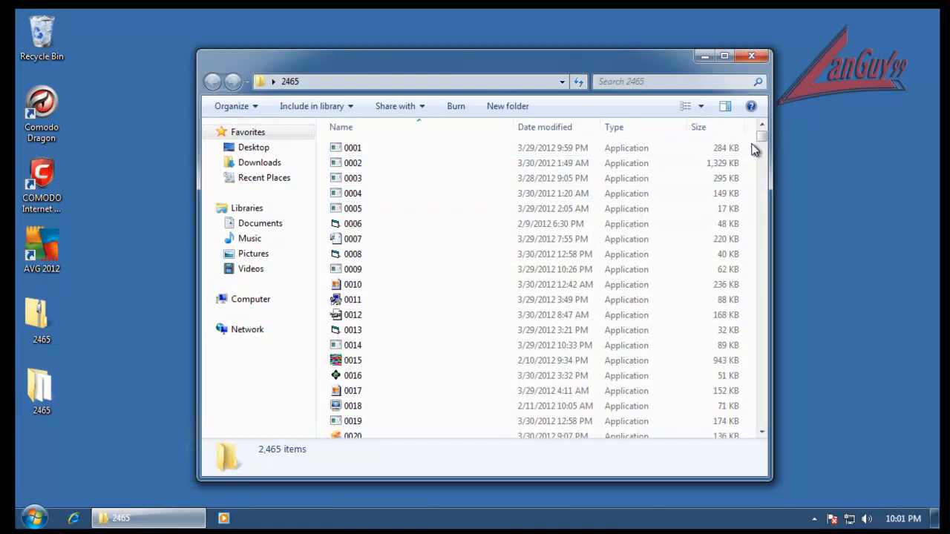
left_click_drag(763, 135, 766, 396)
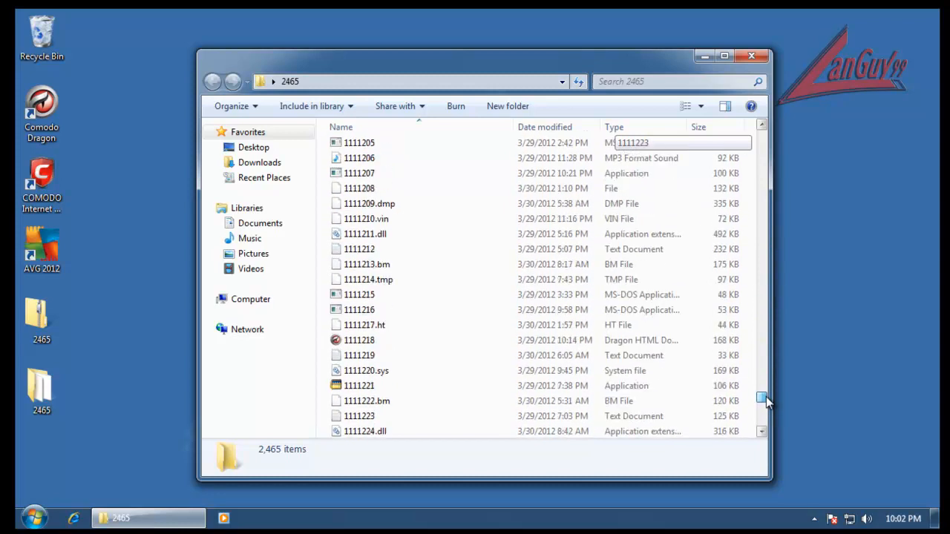
left_click(752, 56)
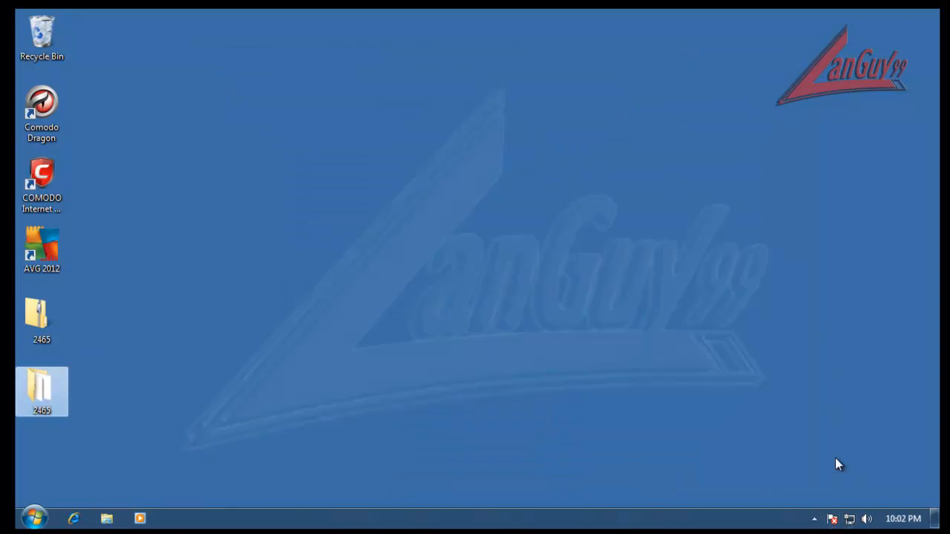
- Review the real-time and manual scanning settings of the Comodo Internet Security antivirus scanner without changing them
left_click(813, 519)
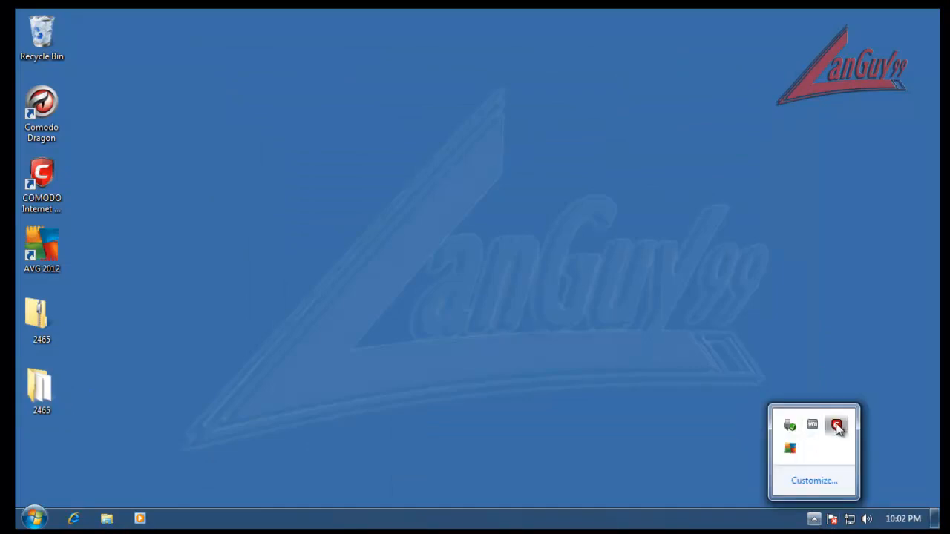
left_click(837, 424)
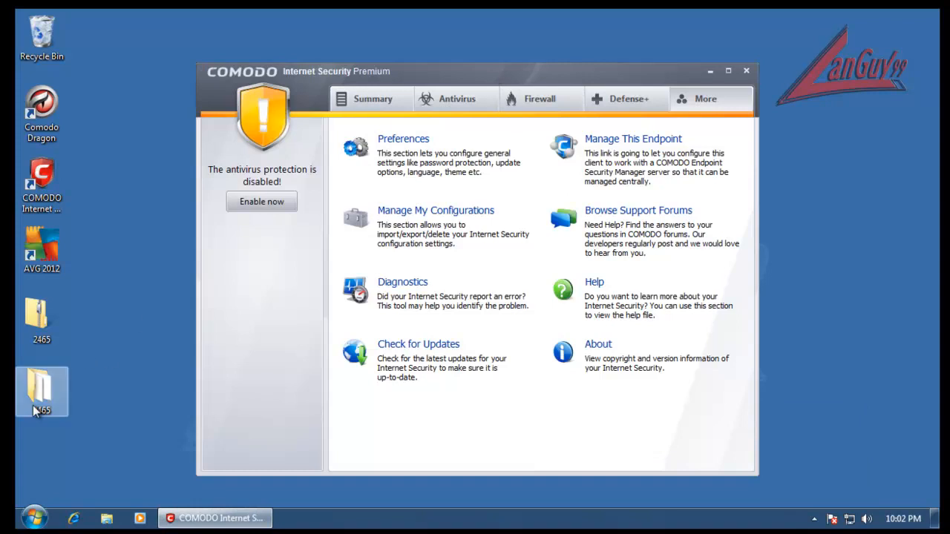
left_click(467, 108)
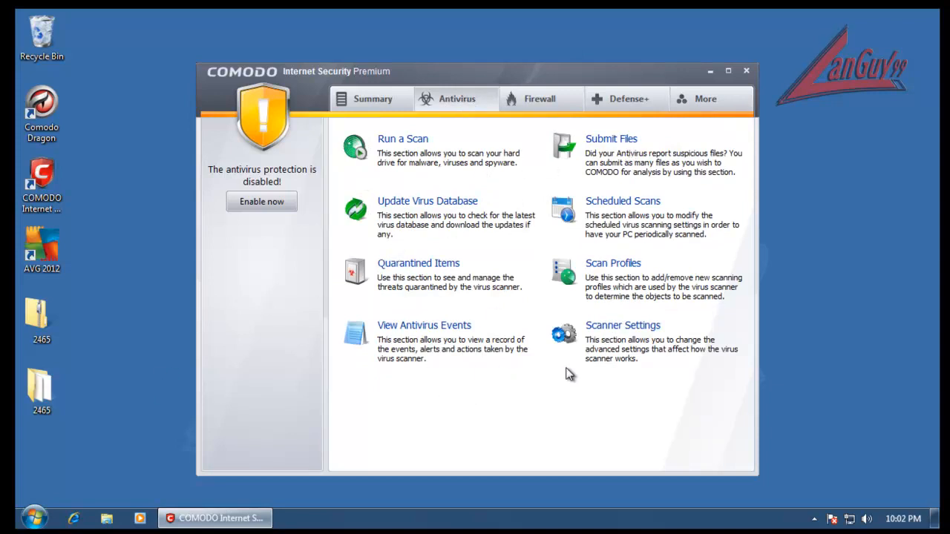
left_click(610, 331)
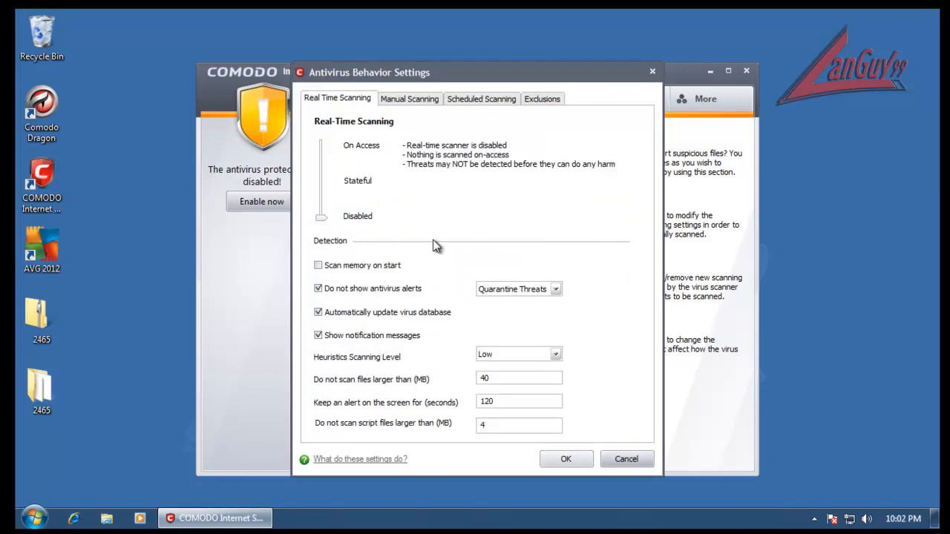
left_click(442, 99)
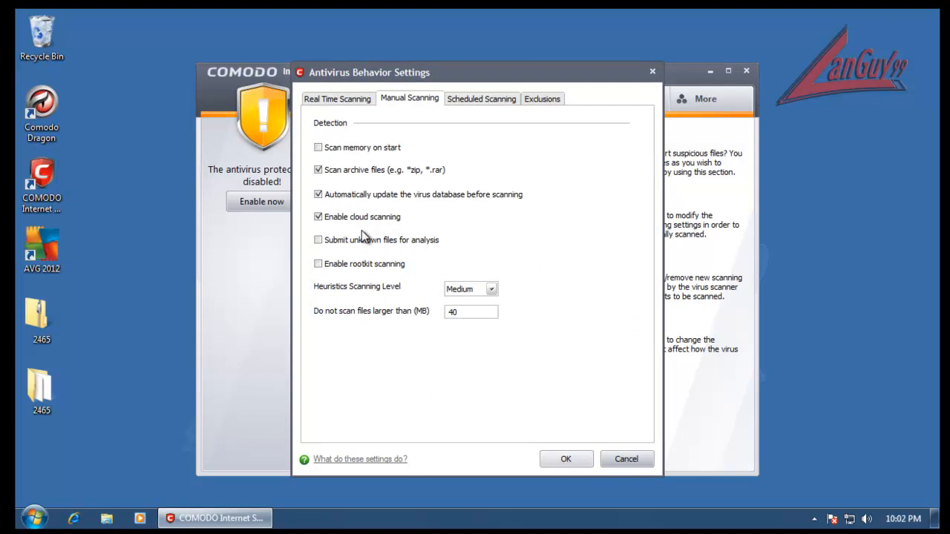
left_click(629, 459)
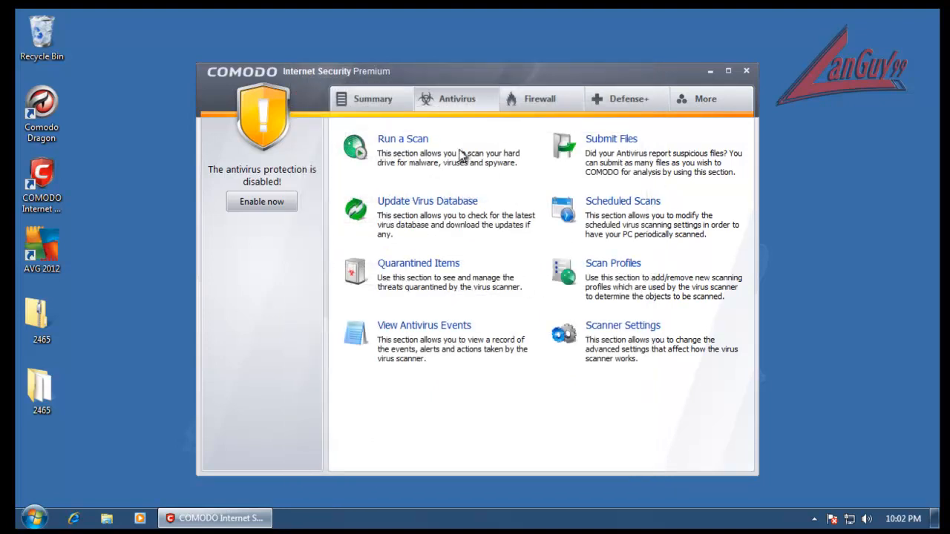
- Create a new scan profile named 1 that contains the 2465 folder on the desktop
left_click(391, 141)
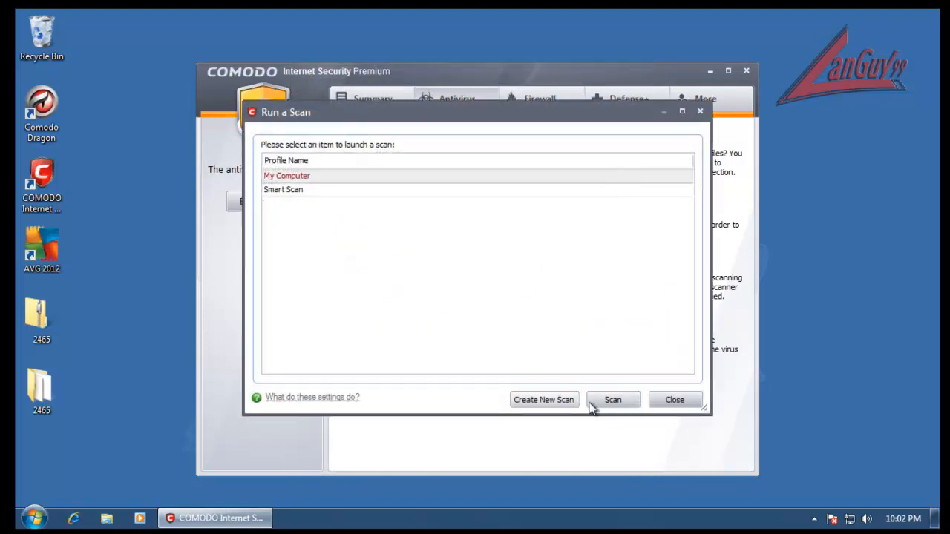
left_click(560, 399)
left_click(630, 368)
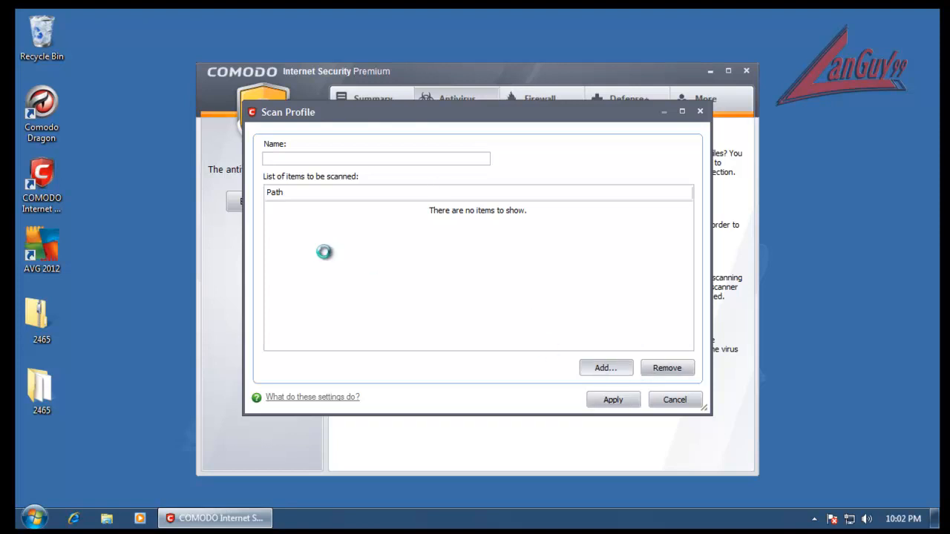
left_click(337, 181)
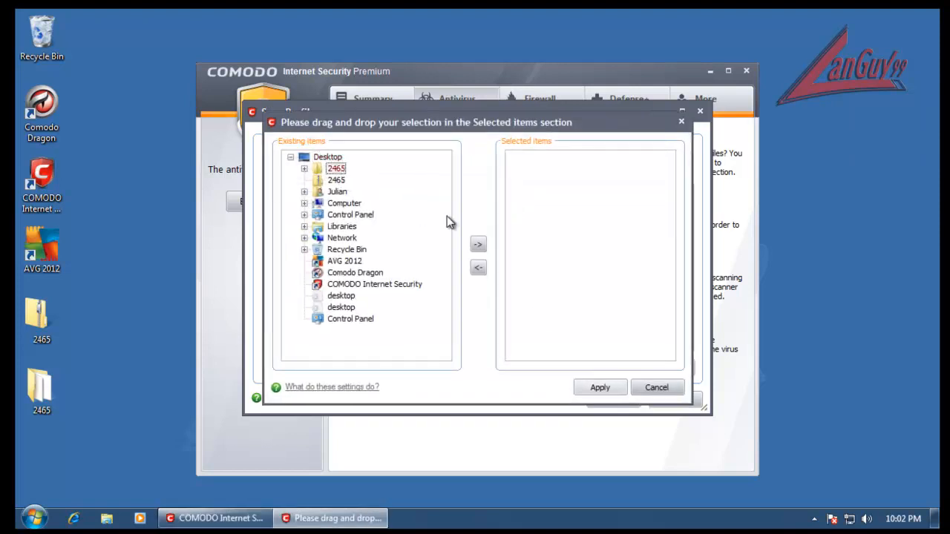
left_click(478, 245)
left_click(607, 386)
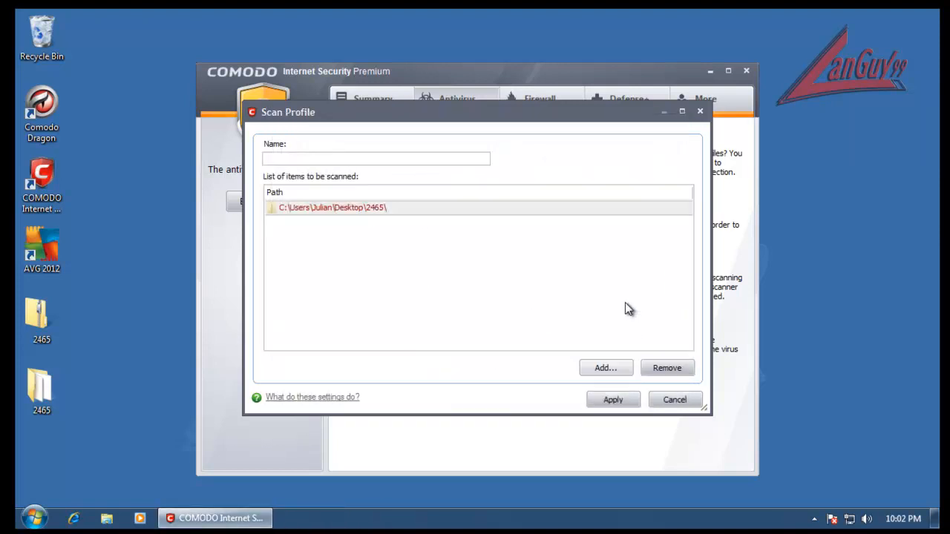
left_click(606, 368)
left_click(653, 389)
left_click(385, 158)
type("1")
left_click(614, 399)
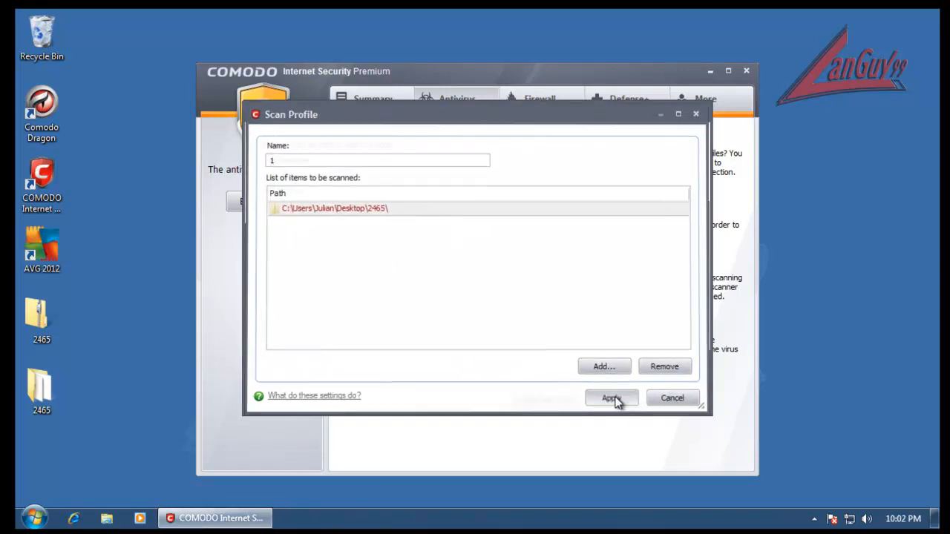
- Run the antivirus scan with profile 1, close the main Comodo window and open the scan results
left_click(338, 203)
left_click(612, 399)
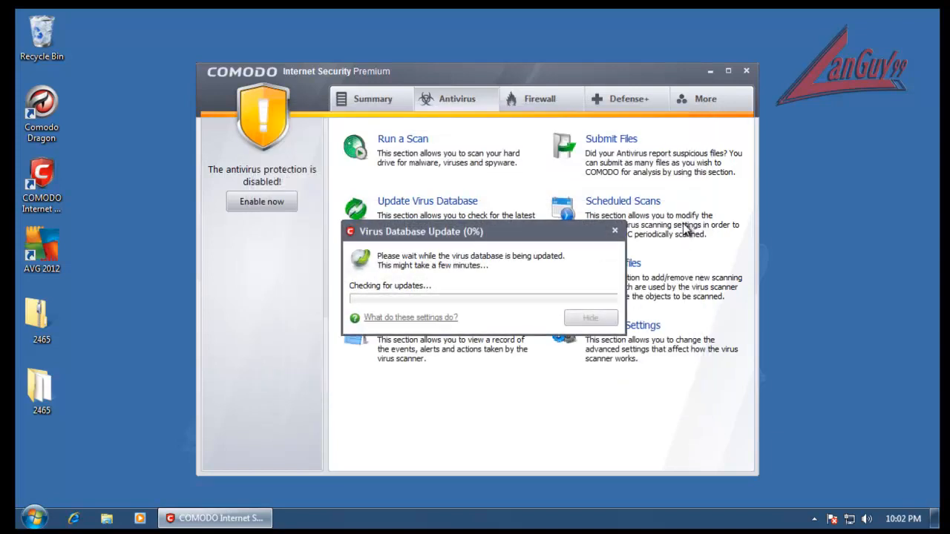
left_click(748, 72)
left_click(361, 308)
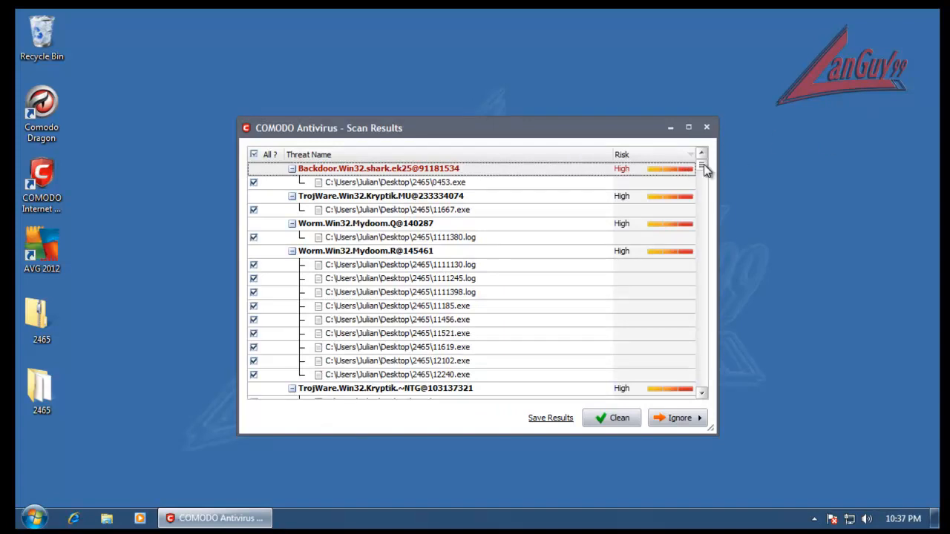
- Clean all detected threats in the scan results and close the results window
mouse_move(703, 164)
left_mouse_down()
mouse_move(694, 401)
mouse_move(717, 154)
left_mouse_up()
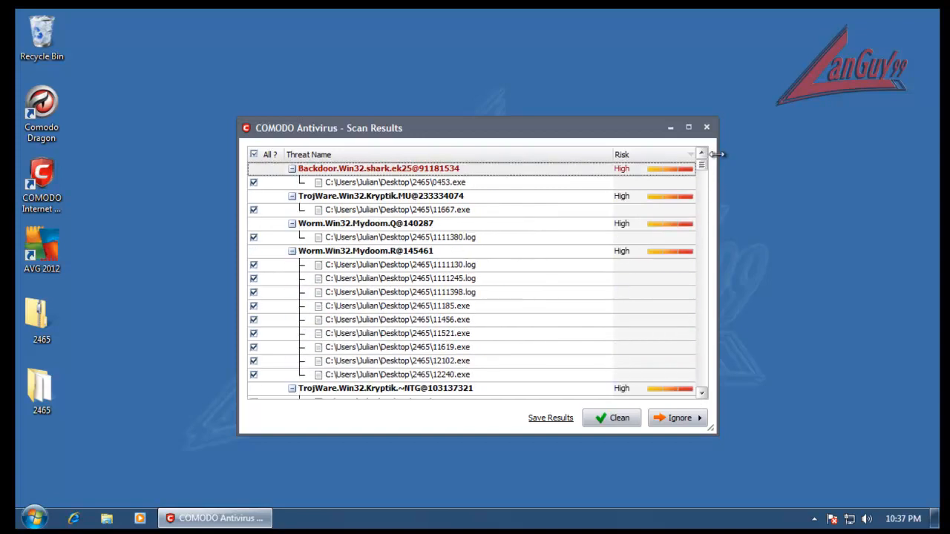
left_click(620, 419)
left_click(526, 315)
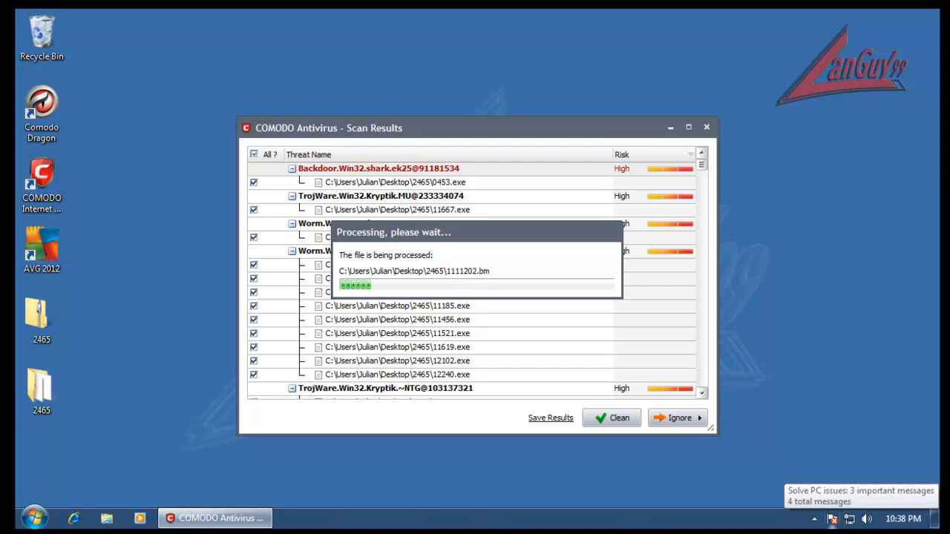
left_click(937, 518)
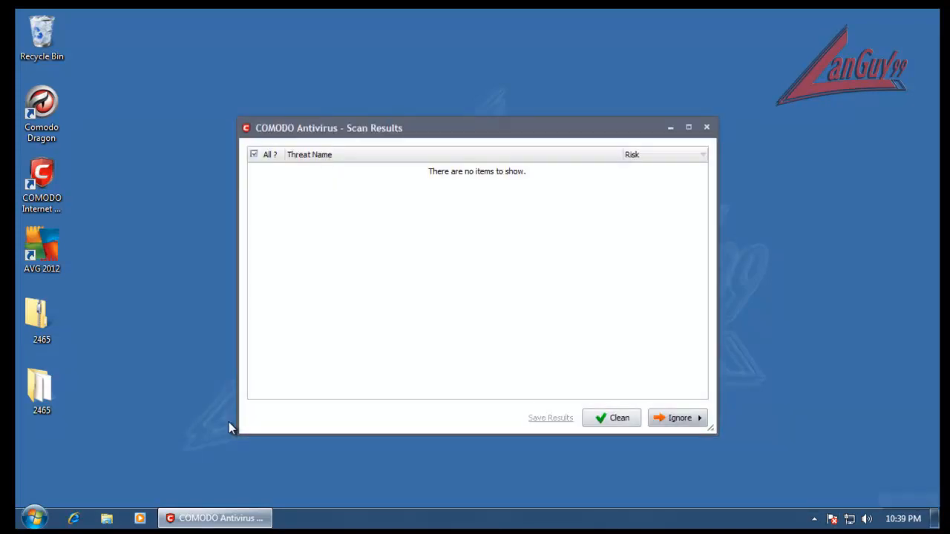
left_click(707, 128)
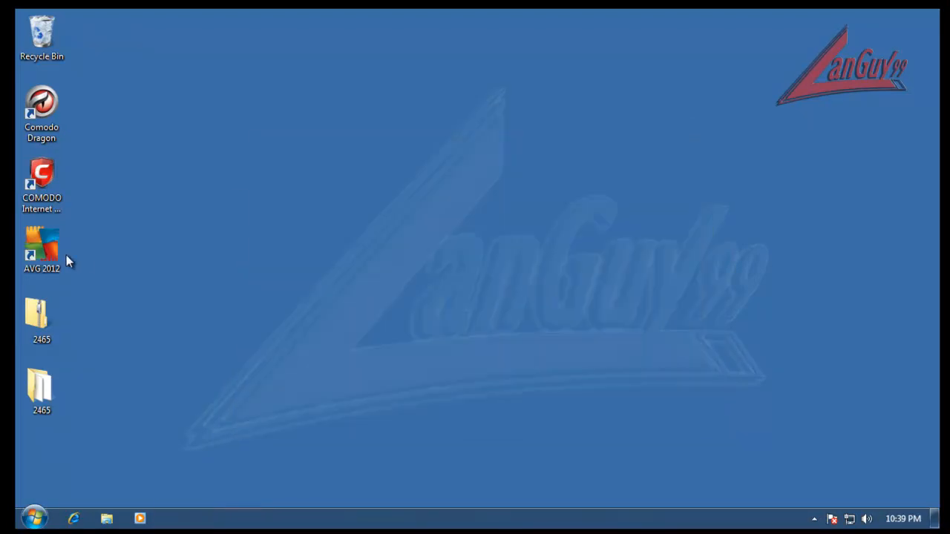
- Check the size and file count of the 2465 folder on the desktop
double_click(53, 379)
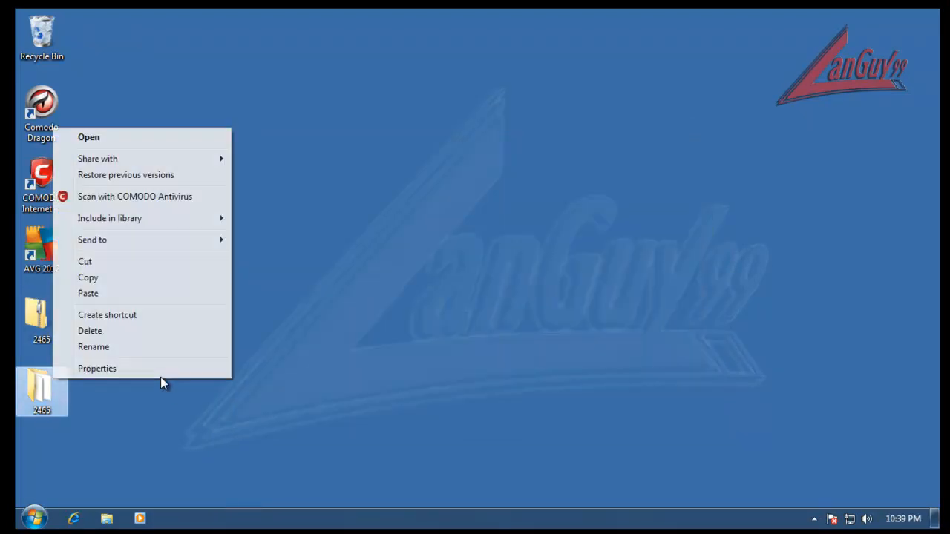
left_click(170, 369)
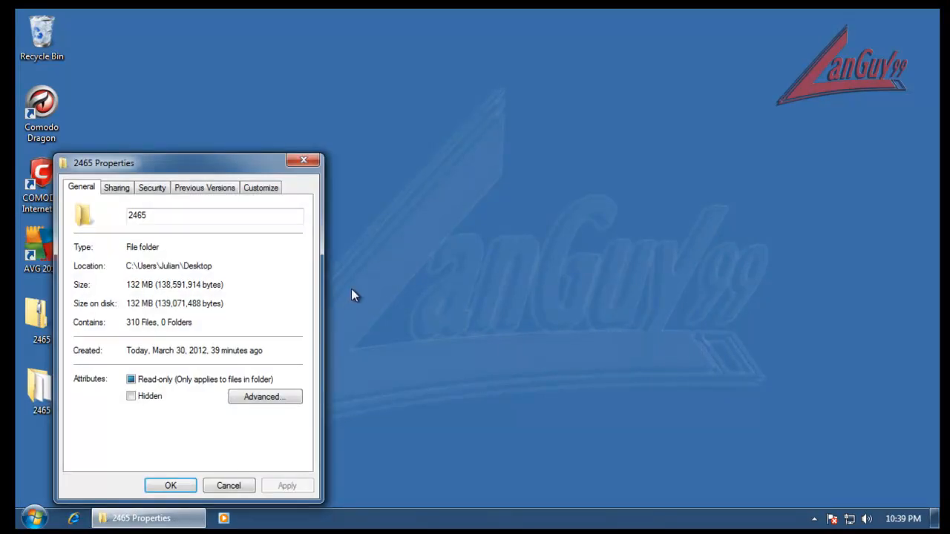
left_click_drag(198, 168, 291, 108)
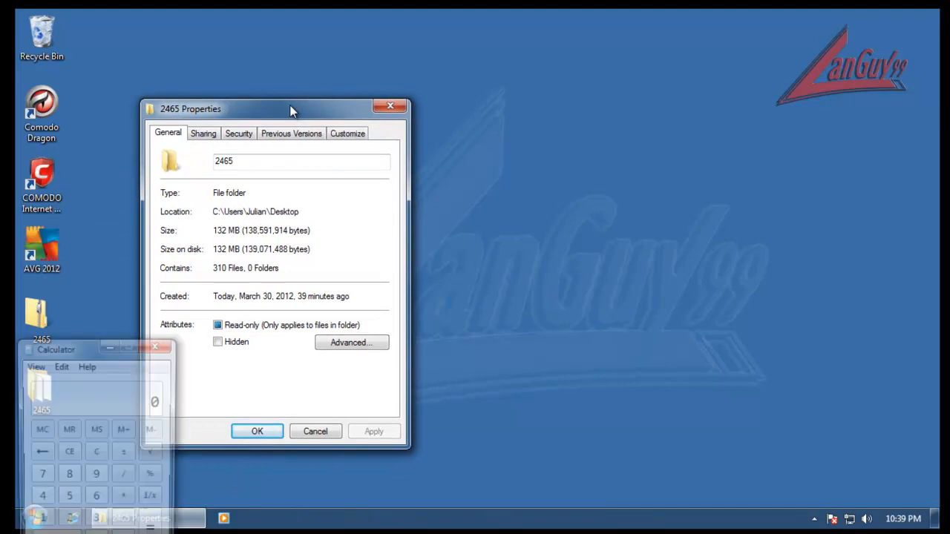
- Compute (2465 - 310) / 2465 in Calculator and close both Calculator and the folder's properties
left_click(157, 344)
left_click_drag(136, 78, 171, 89)
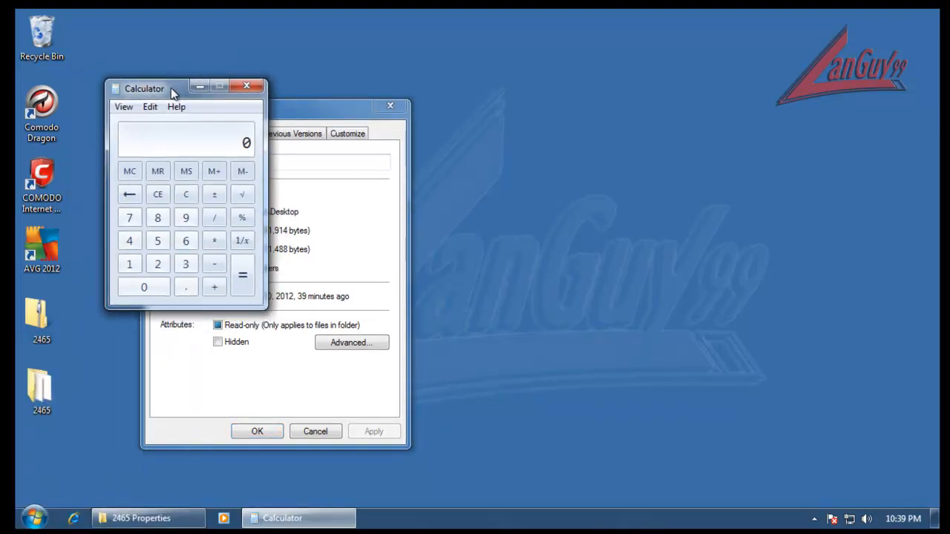
type("2465")
key("minus")
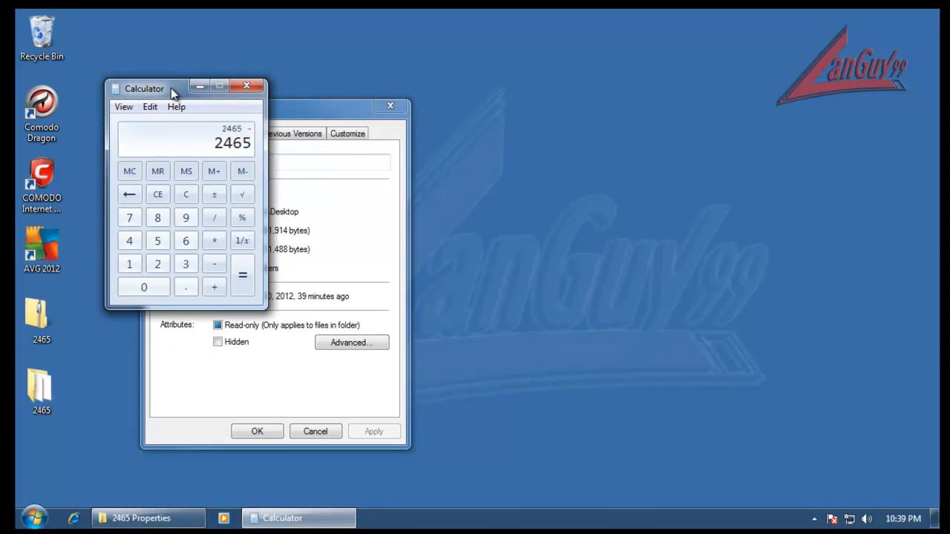
type("310")
key("Return")
key("slash")
type("2465")
key("Return")
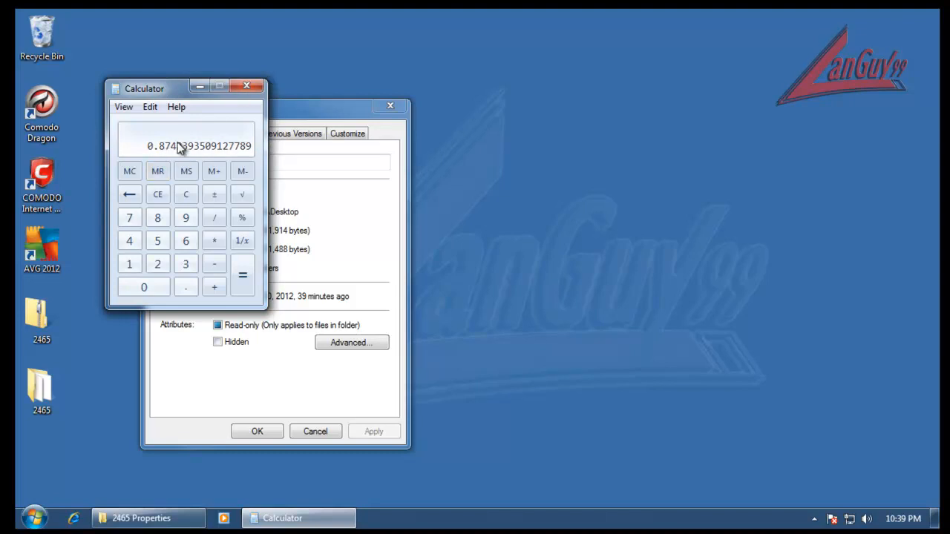
left_click(246, 86)
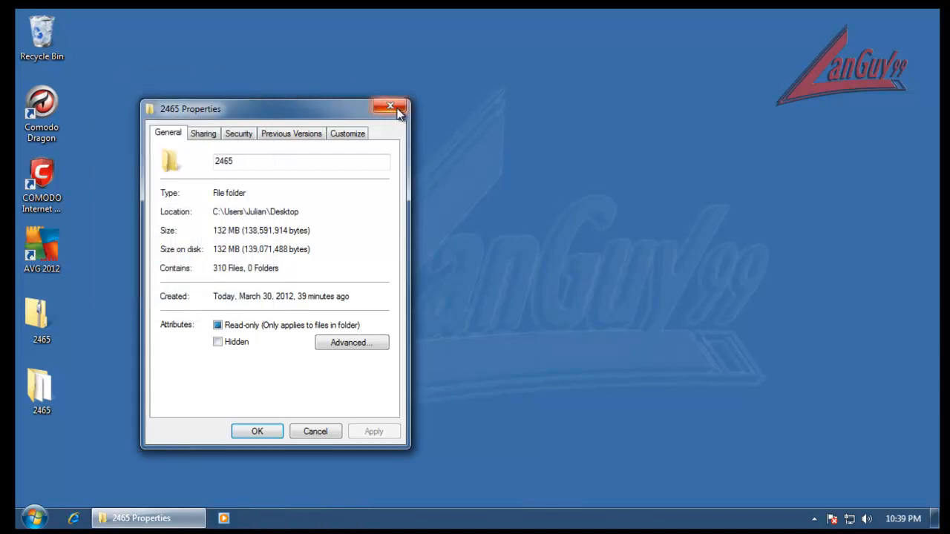
left_click(390, 105)
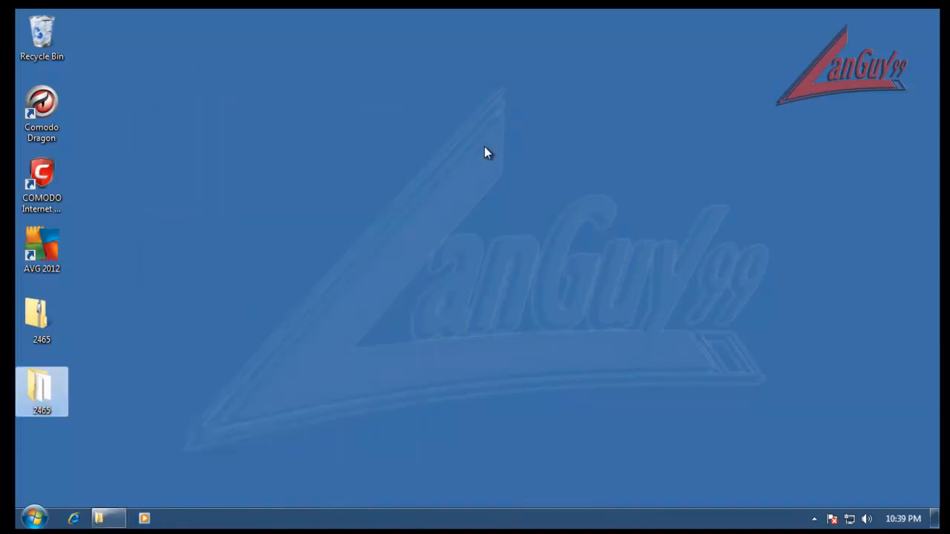
- Change the antivirus security level of Comodo Internet Security
left_click(815, 520)
right_click(838, 429)
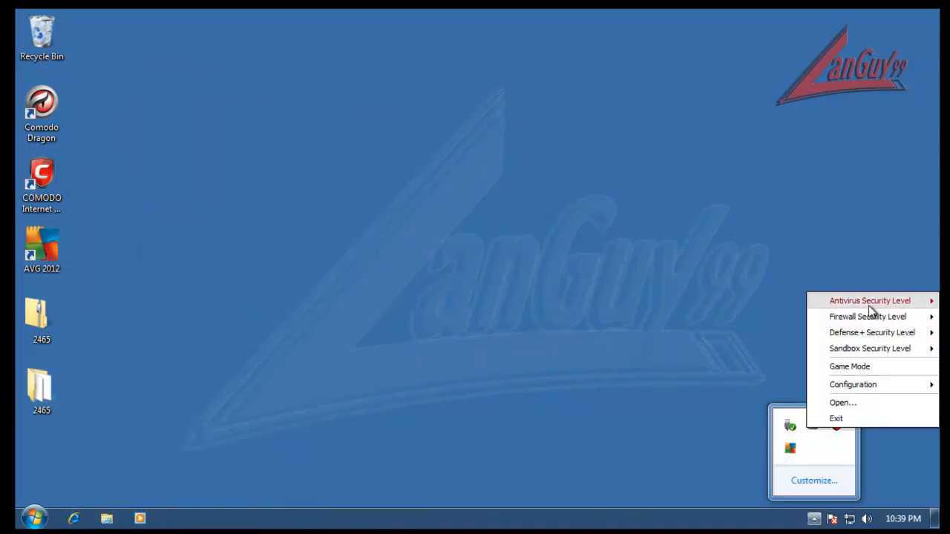
mouse_move(868, 304)
left_click(778, 320)
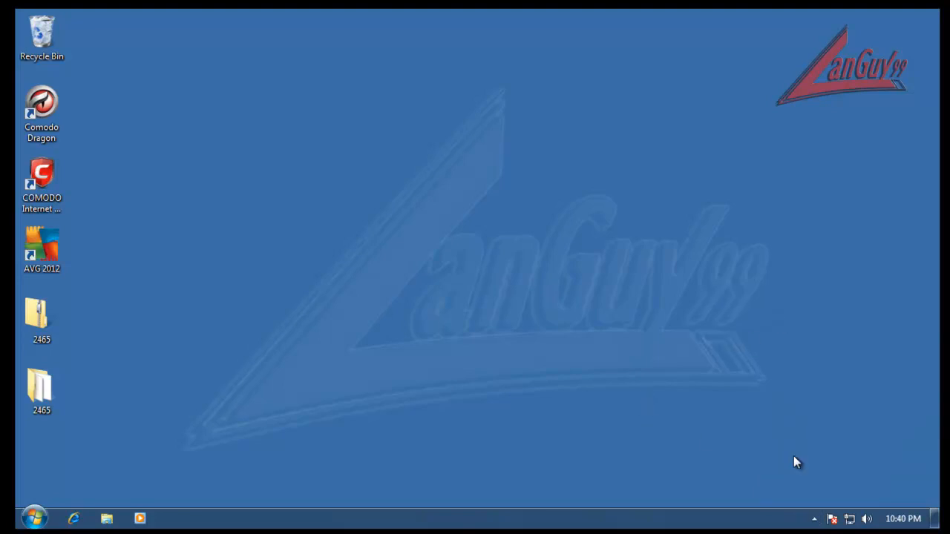
- View the available Comodo security configurations without switching to another one
left_click(813, 520)
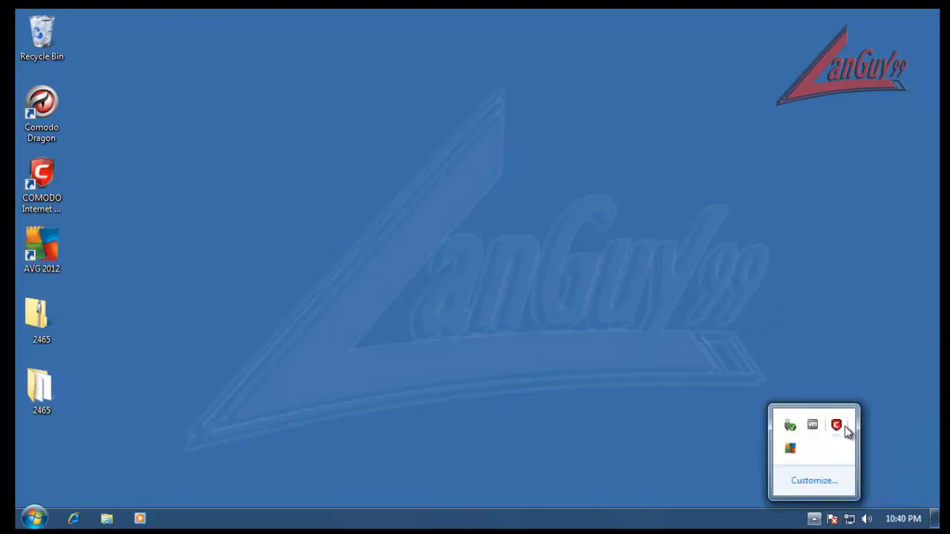
right_click(845, 428)
mouse_move(856, 383)
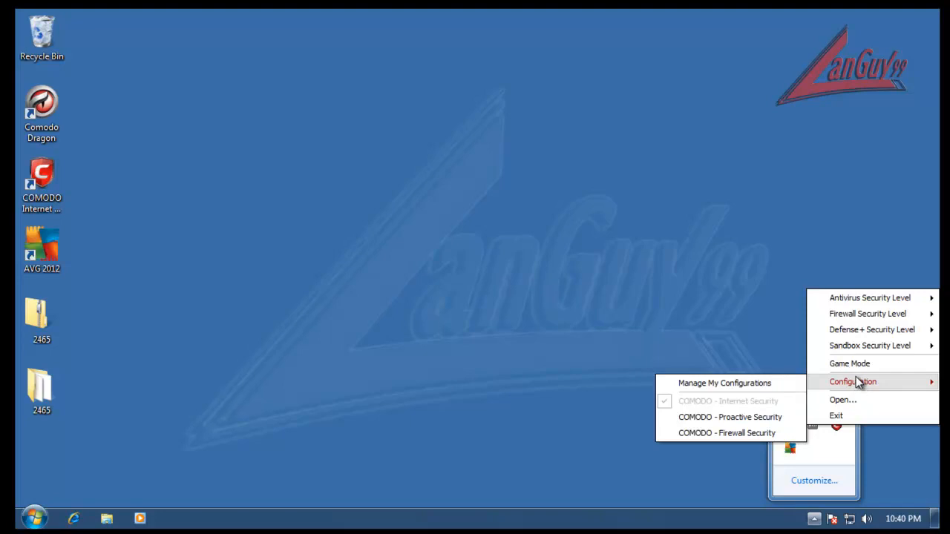
left_click(639, 305)
- Run sample 0001 from the 2465 folder in the Comodo sandbox and accept the program's own dialog
double_click(49, 391)
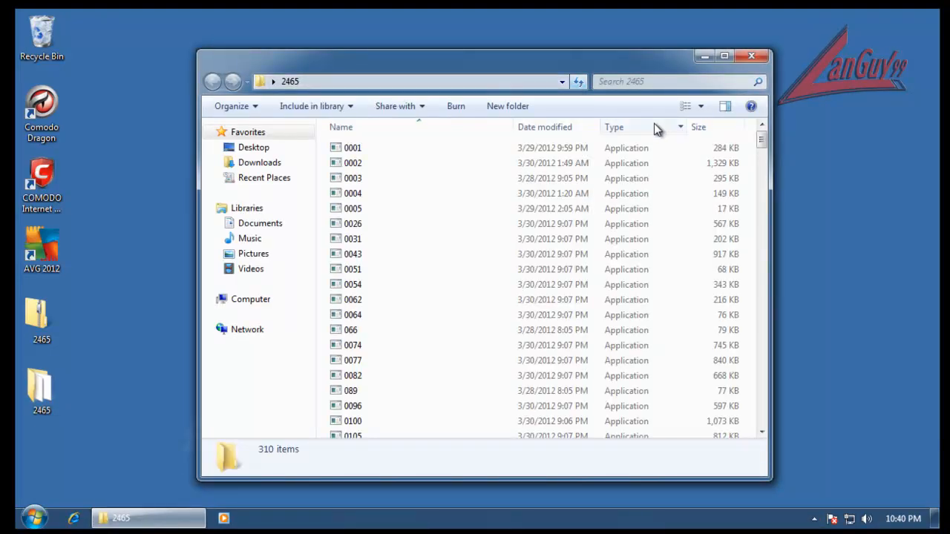
left_click(359, 154)
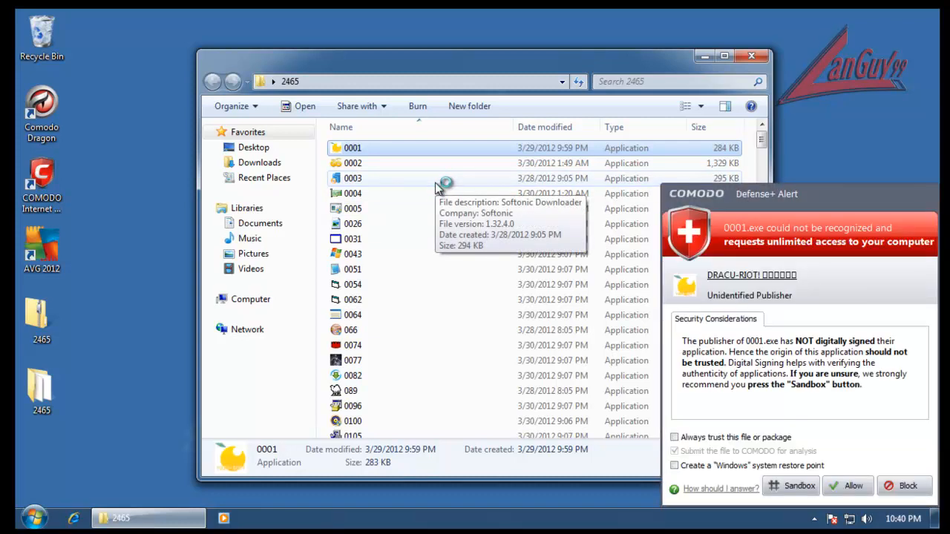
left_click(792, 486)
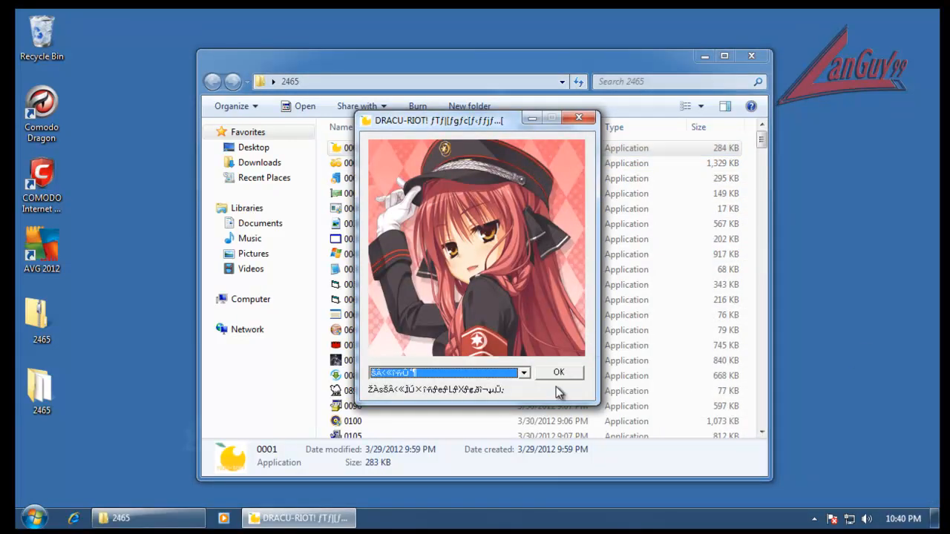
left_click(560, 376)
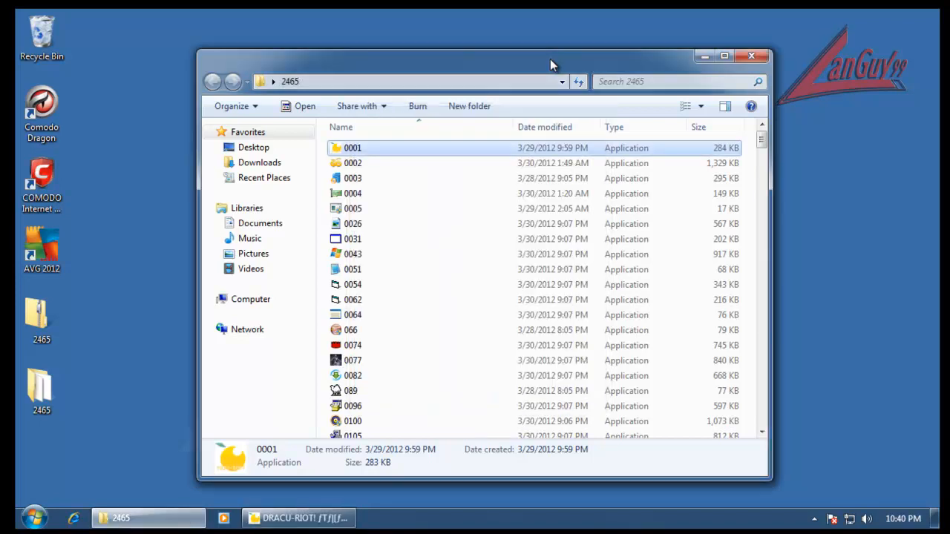
- Run sample 0031, dismiss its .NET Framework error and close the dracuriot report in Notepad
left_click(355, 241)
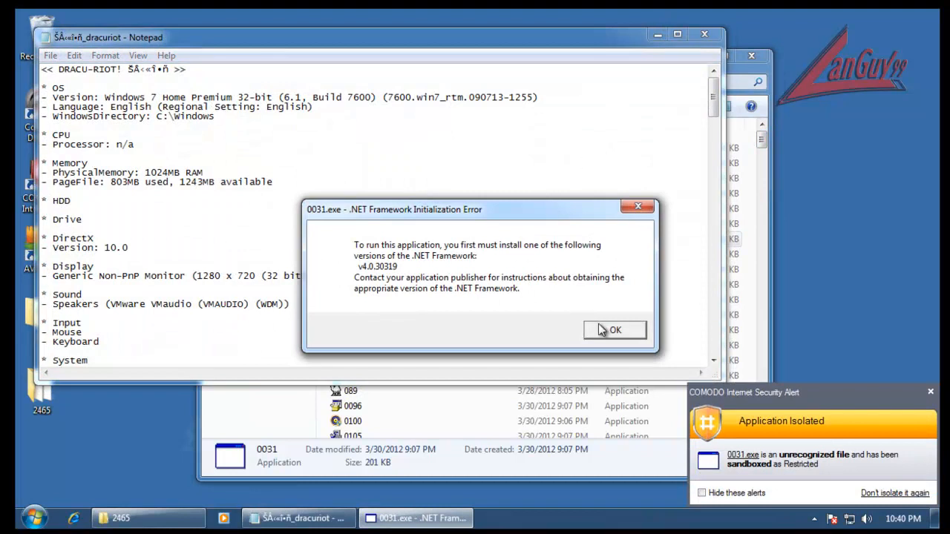
left_click(599, 332)
left_click(701, 33)
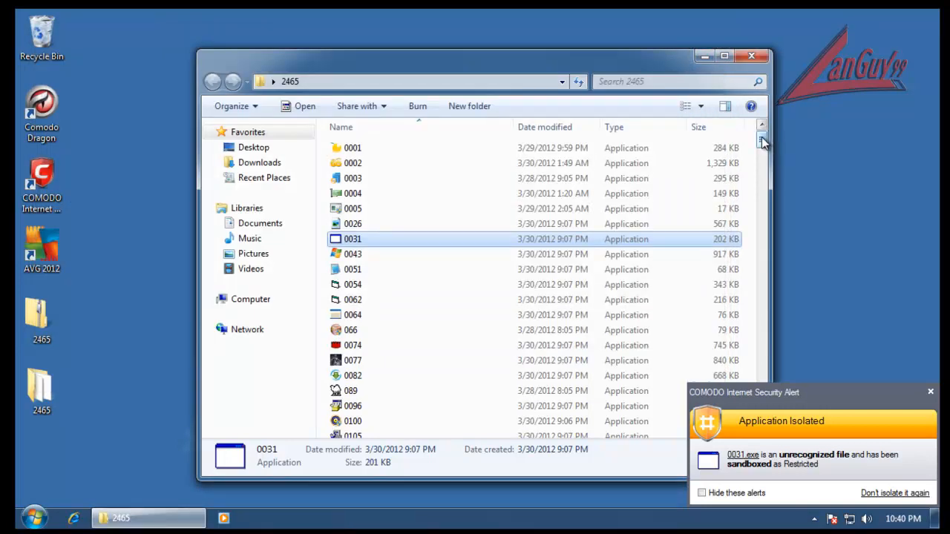
- Run sample 0077, dismiss the isolation alert, try the form's action button and close the program window
scroll(761, 143, "down", 3)
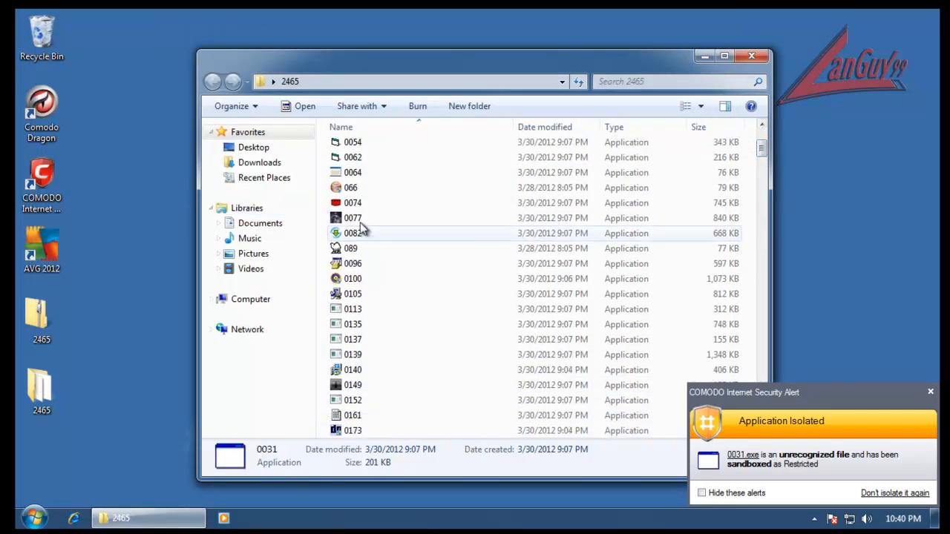
double_click(360, 222)
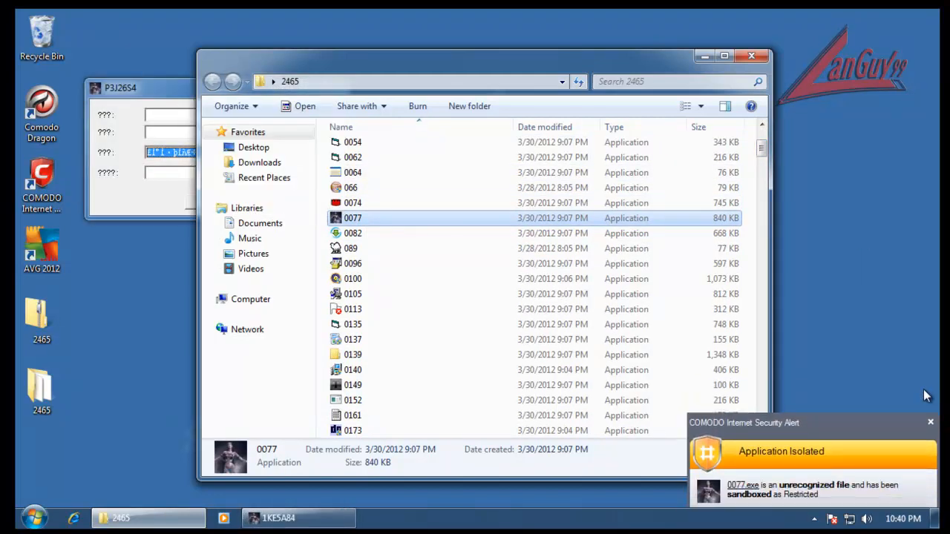
left_click(931, 394)
left_click(124, 195)
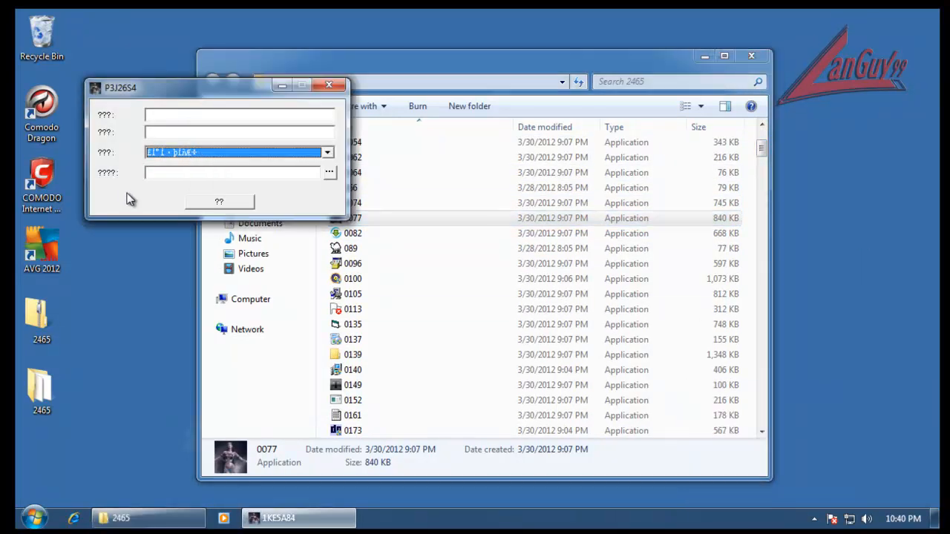
left_click(244, 204)
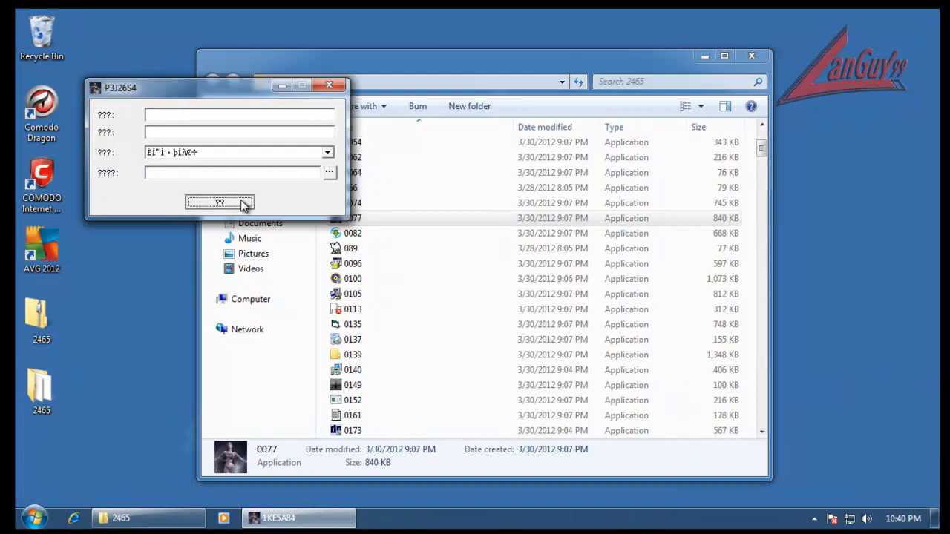
left_click(330, 85)
- Run sample 0137 in the Comodo sandbox, approve its elevation request and move the MyQuickView progress window clear of the file list
double_click(363, 341)
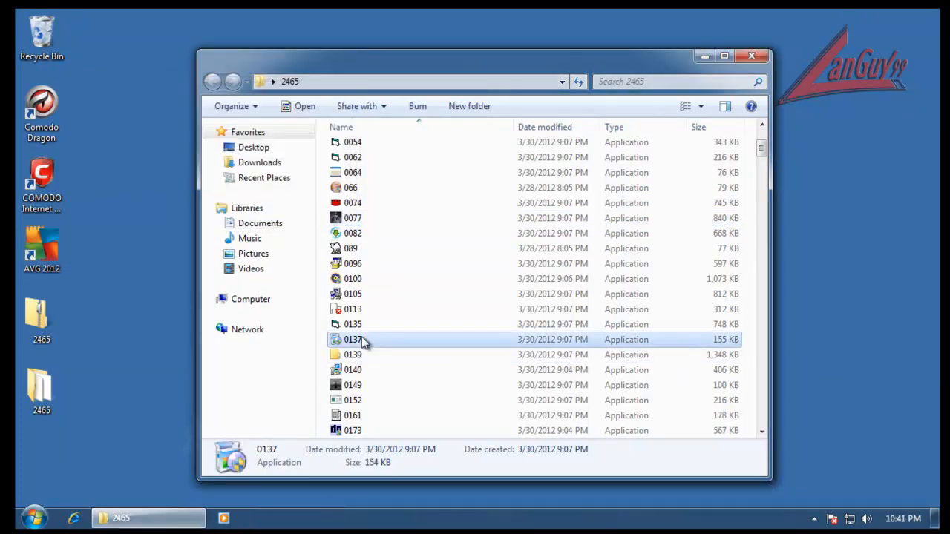
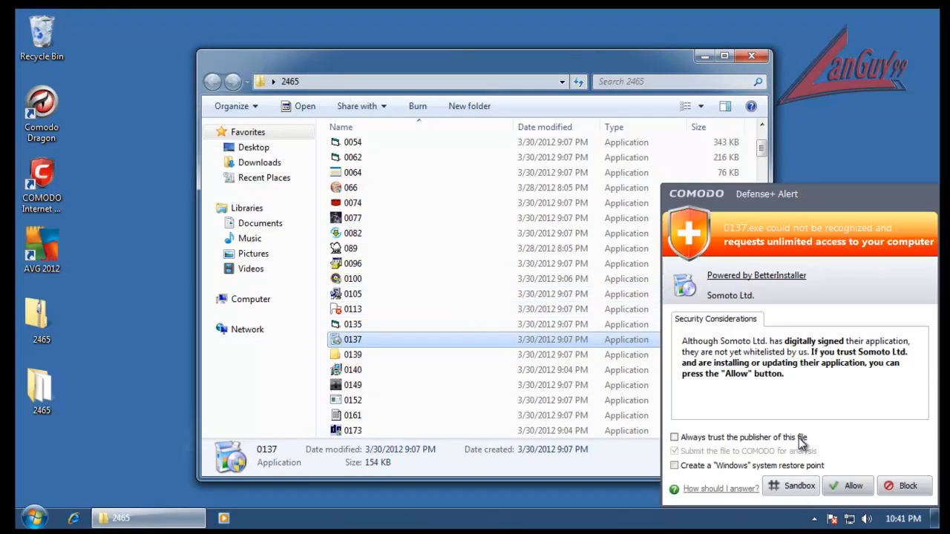
left_click(795, 487)
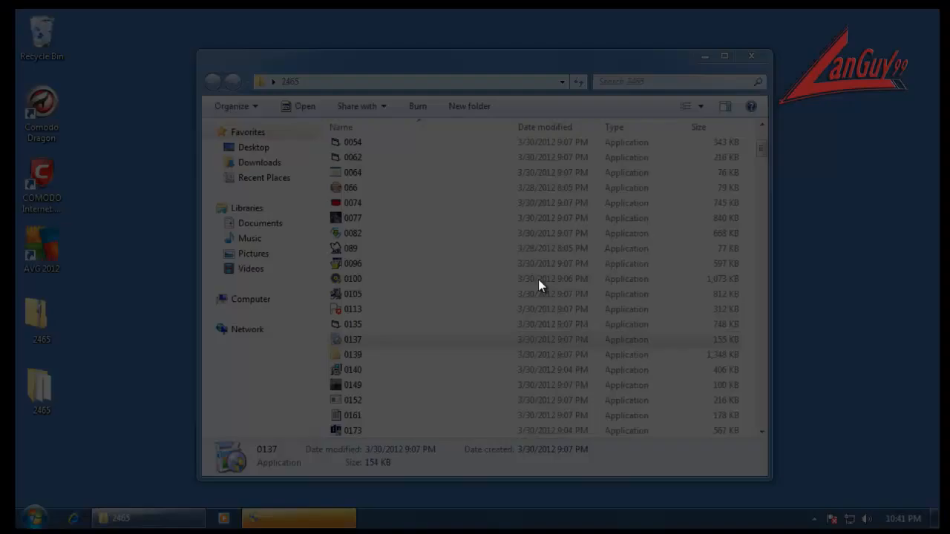
left_click(543, 310)
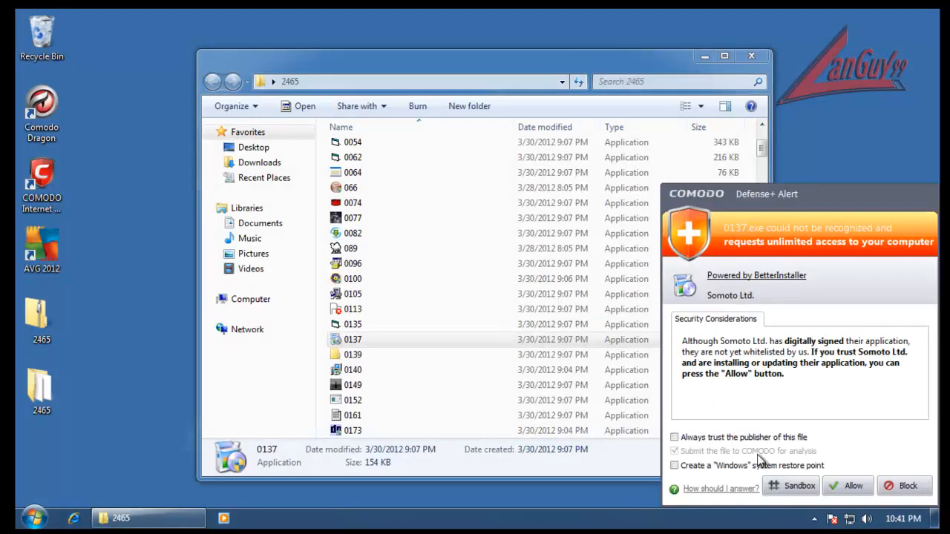
left_click(790, 491)
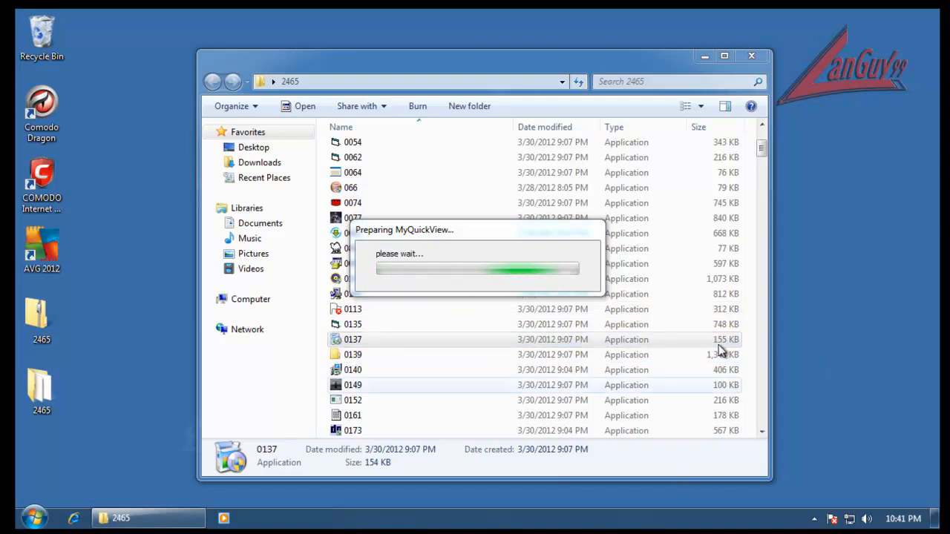
left_click(364, 401)
scroll(438, 379, "down", 5)
left_click_drag(498, 223, 185, 416)
- Run sample 0182 and allow its internet connection without remembering the answer
left_click(364, 248)
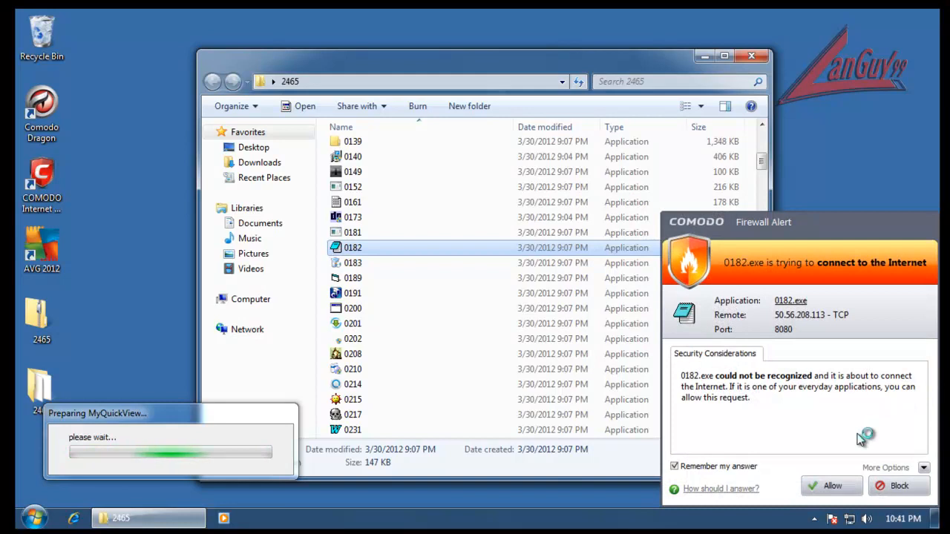
left_click(738, 465)
left_click(832, 485)
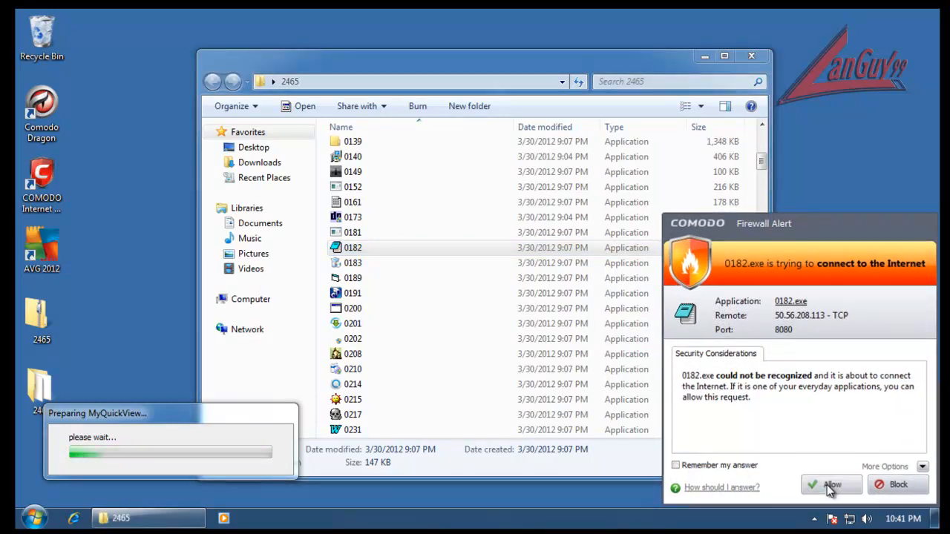
- Dismiss the 0182 isolation alert, run sample 0208 in the Comodo sandbox and close its .NET Framework error
left_click(362, 327)
double_click(353, 354)
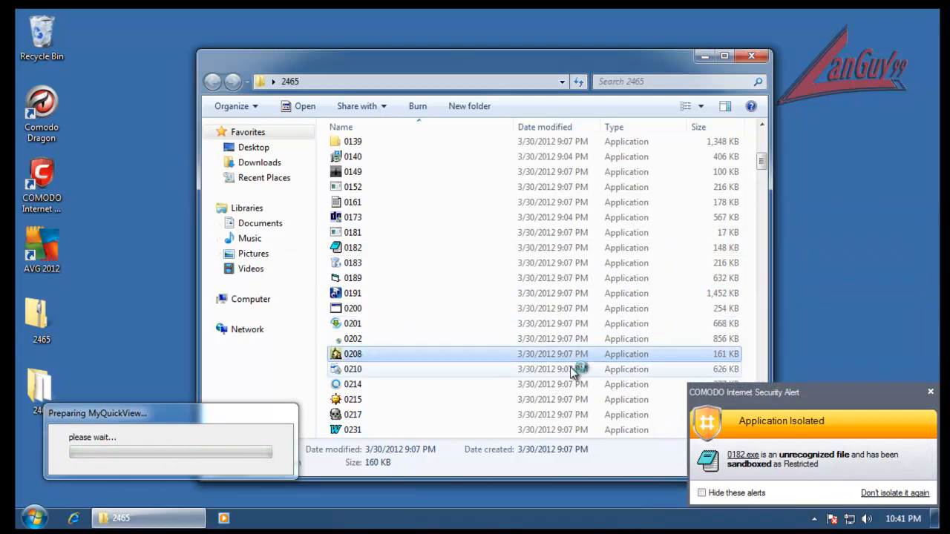
left_click(930, 393)
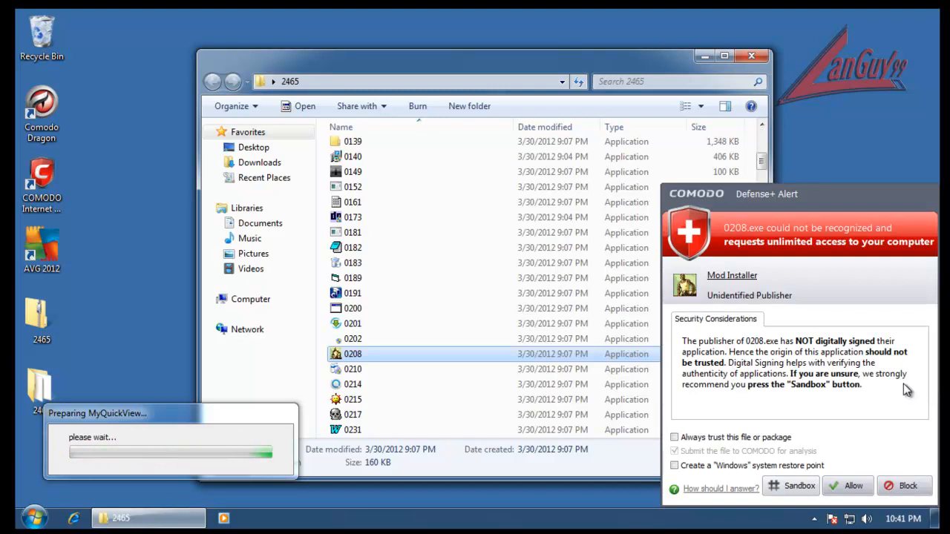
left_click(786, 486)
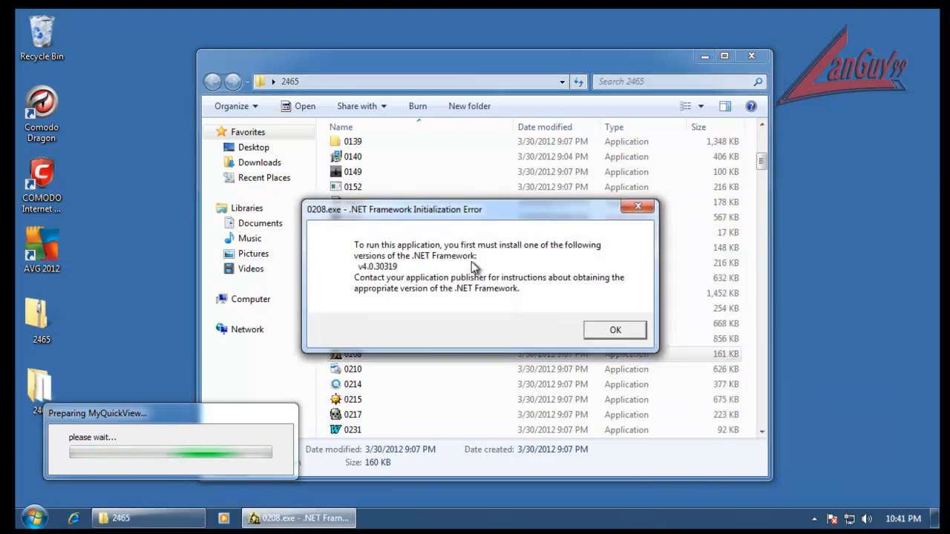
left_click(614, 330)
- Run sample 0245 in the Comodo sandbox and approve its elevation request
left_click_drag(763, 163, 762, 178)
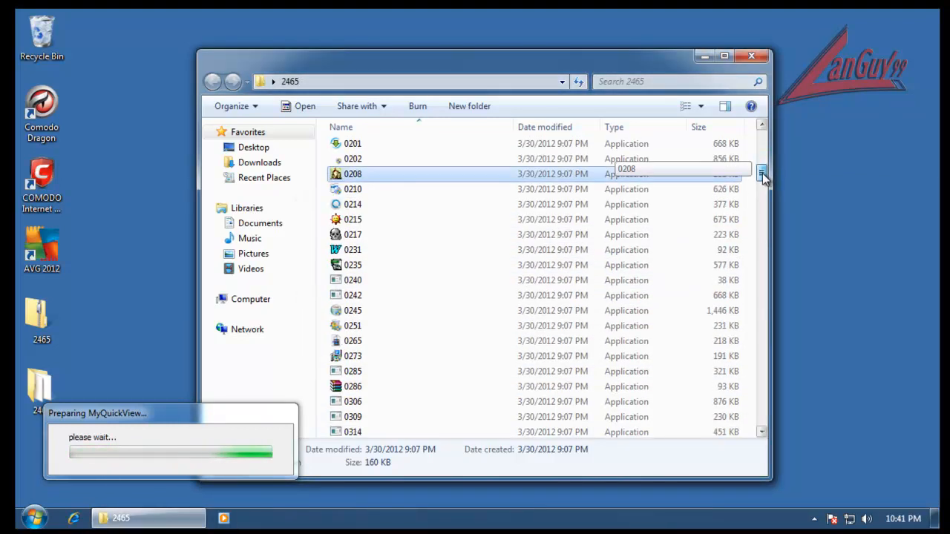
double_click(366, 311)
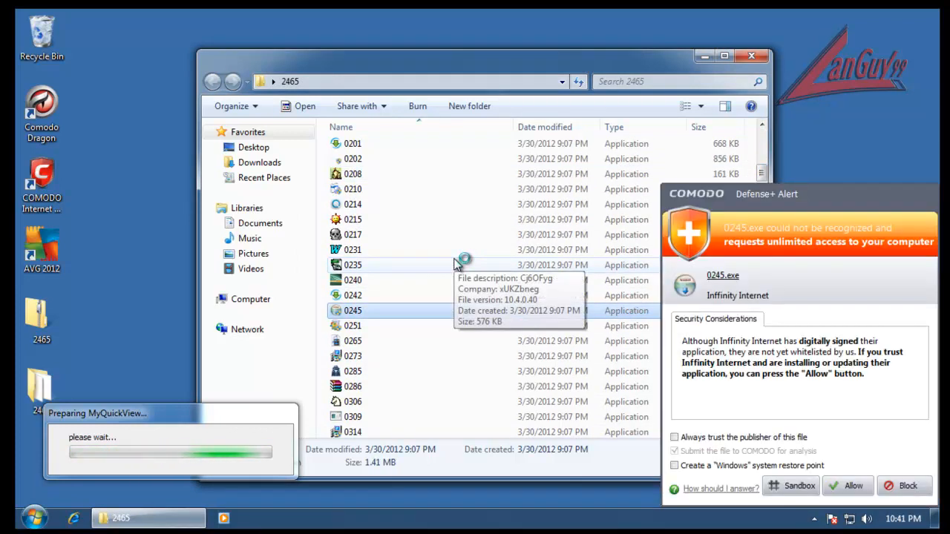
left_click(792, 486)
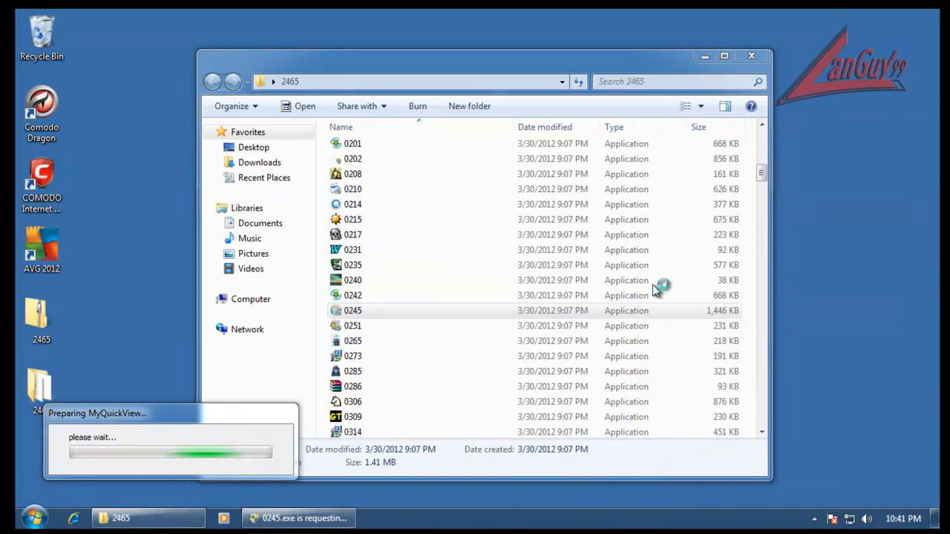
left_click(301, 518)
left_click(551, 306)
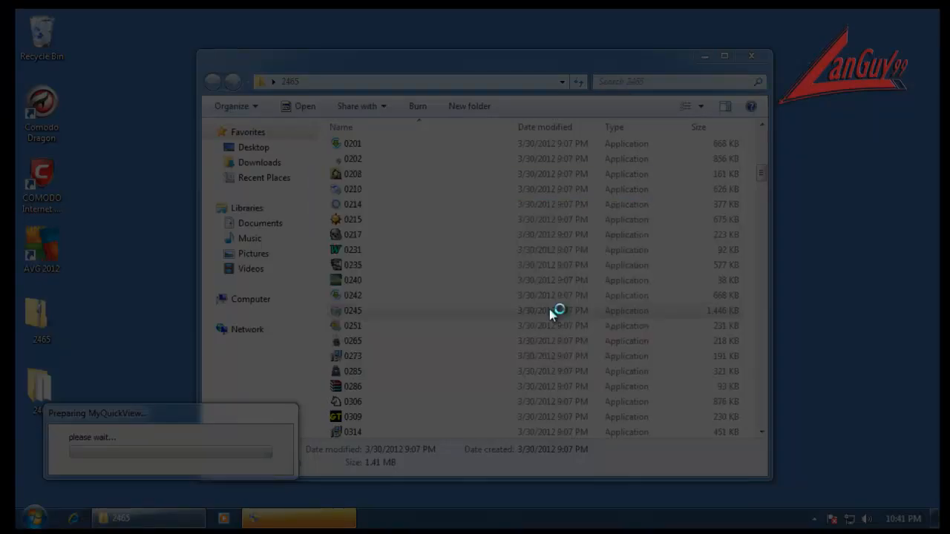
left_click(787, 486)
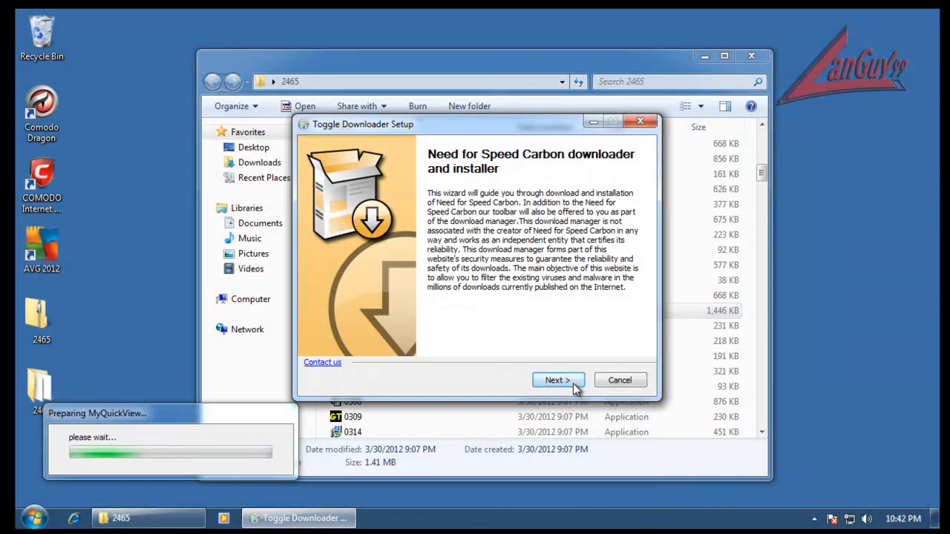
- Start the Toggle Downloader installation with all default offers, allow 0245.exe to connect to the internet and minimize the setup window
left_click(573, 384)
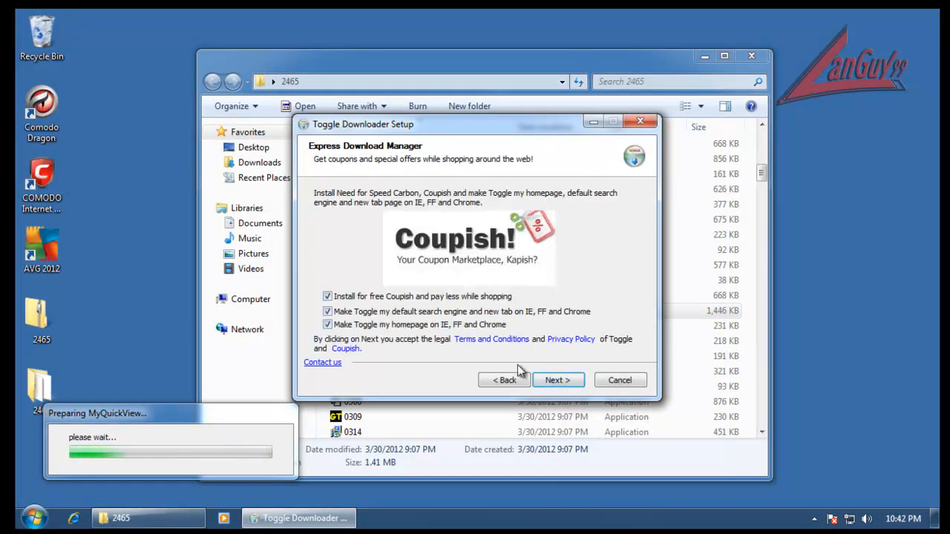
left_click(556, 380)
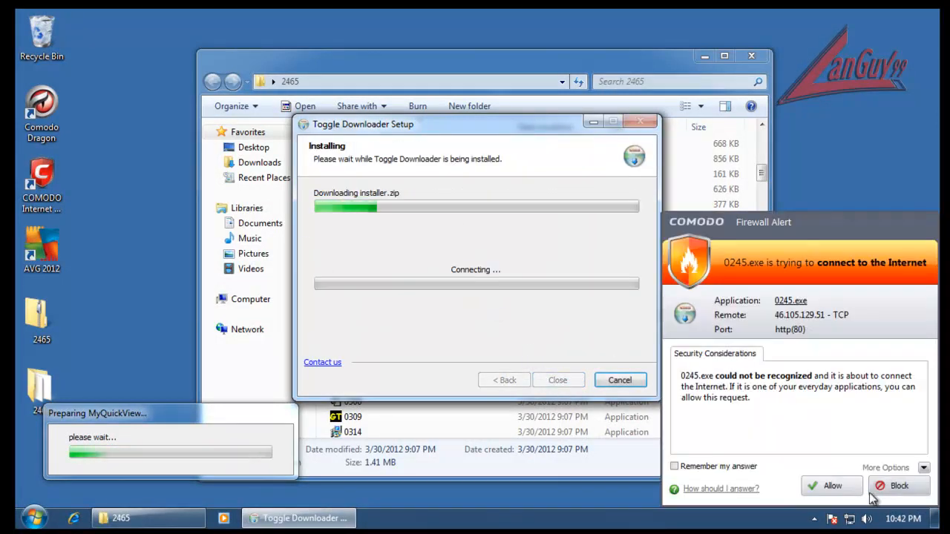
left_click(832, 487)
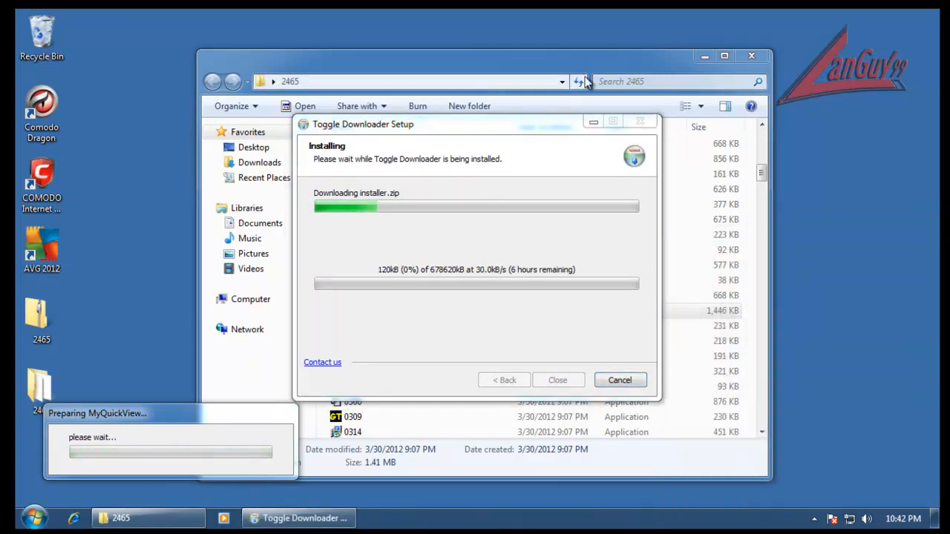
left_click(592, 54)
- Run sample 0396, allow its internet connection and use Open Boot to bring up its configuration form
left_click_drag(761, 172, 758, 194)
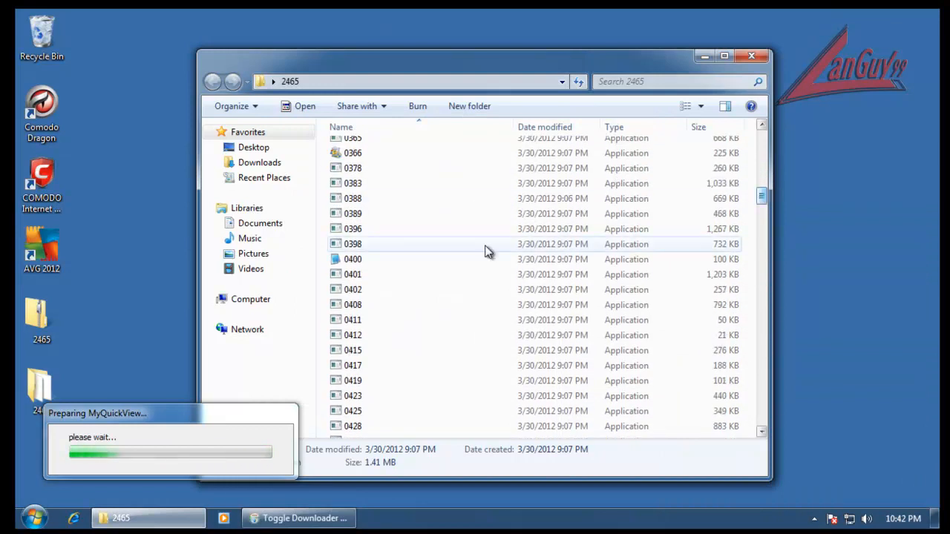
left_click(360, 231)
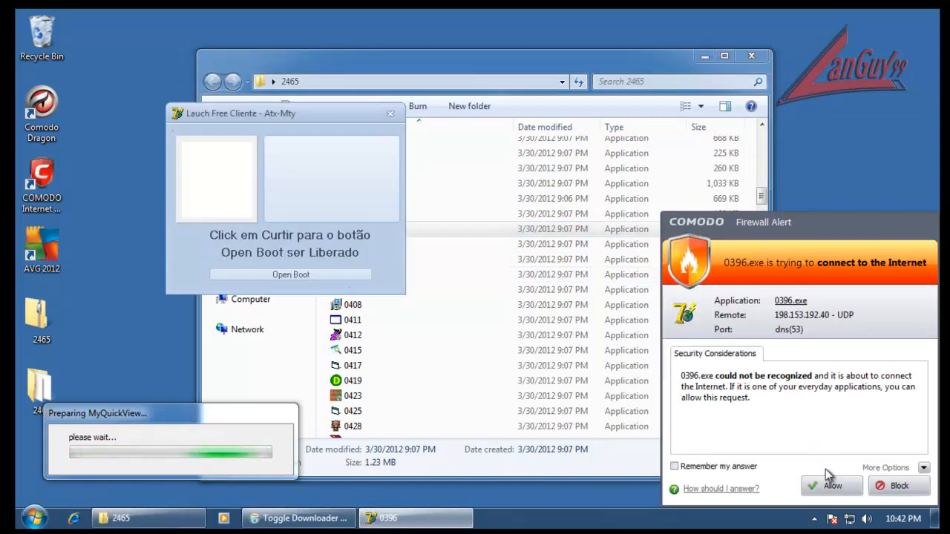
left_click(830, 488)
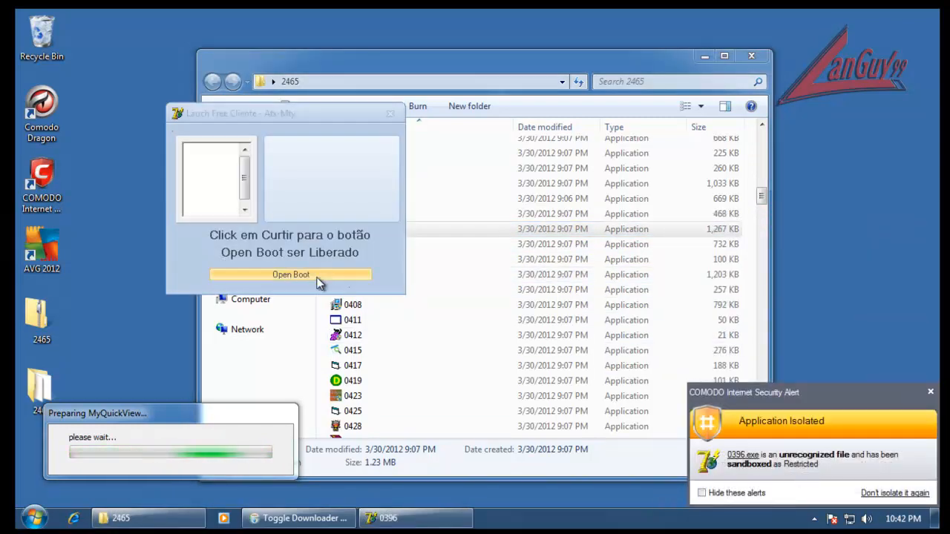
left_click(319, 279)
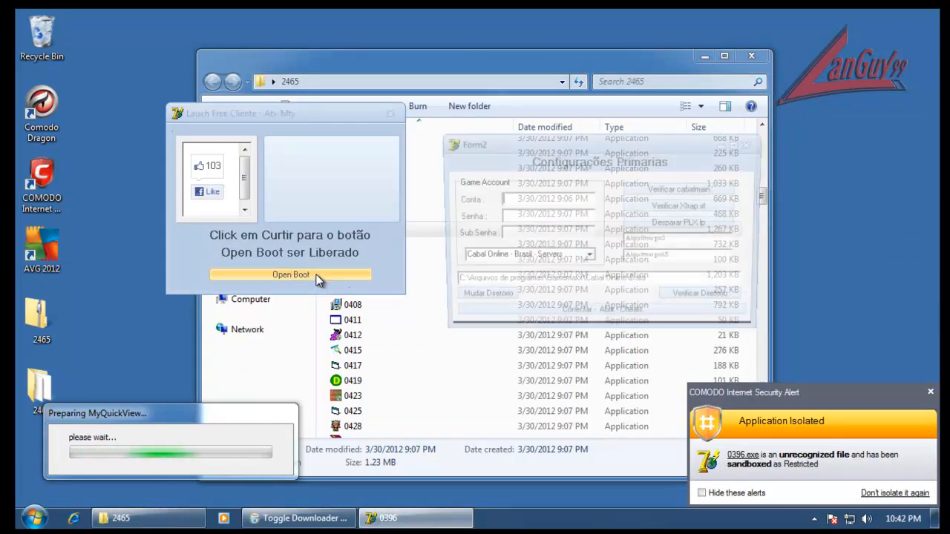
- Try the form's Verificar cabalmain and Verificar Xtrap.xt checks, close the 0396 program and dismiss its isolation alert
left_click(704, 190)
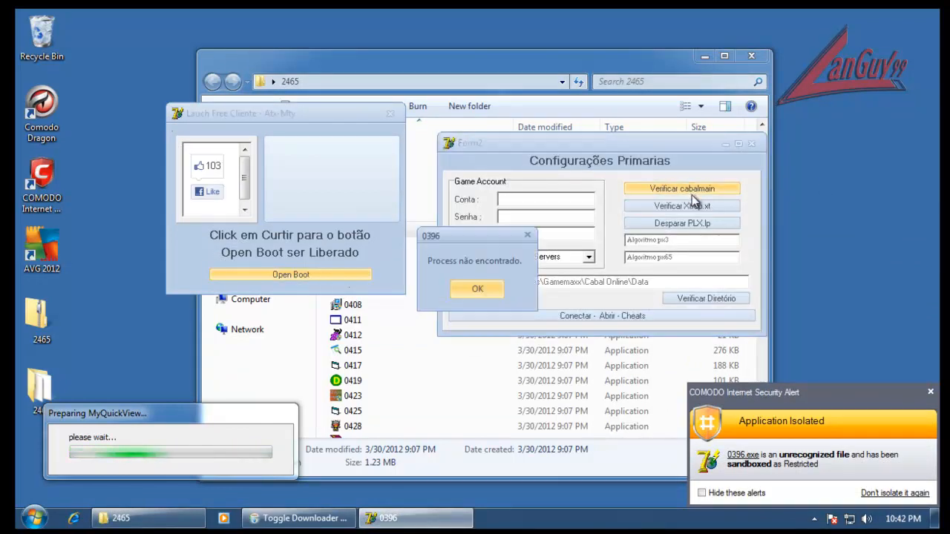
left_click(486, 295)
left_click(720, 206)
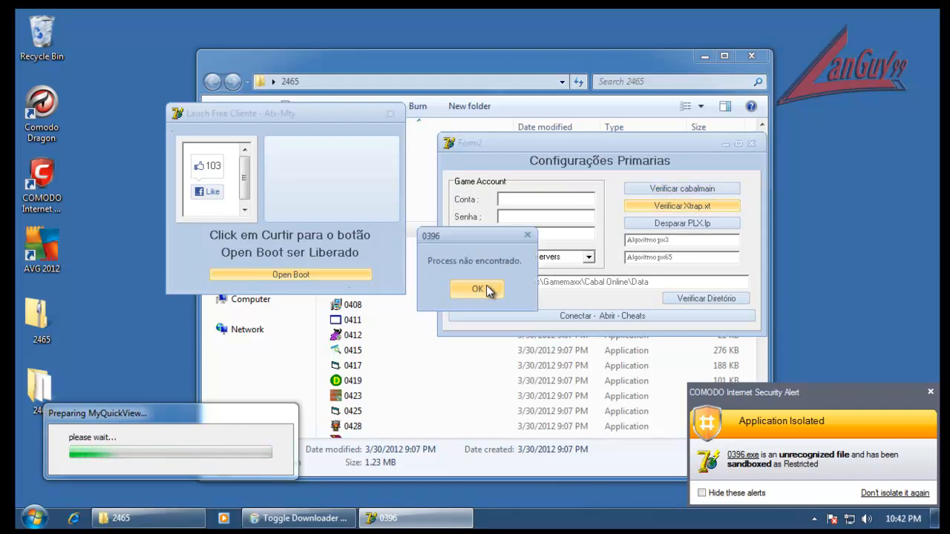
left_click(486, 290)
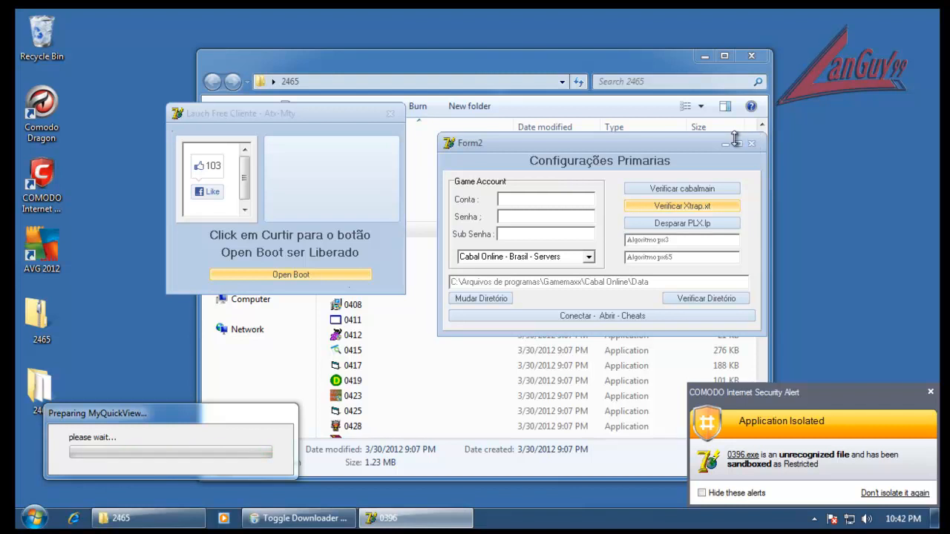
left_click(389, 115)
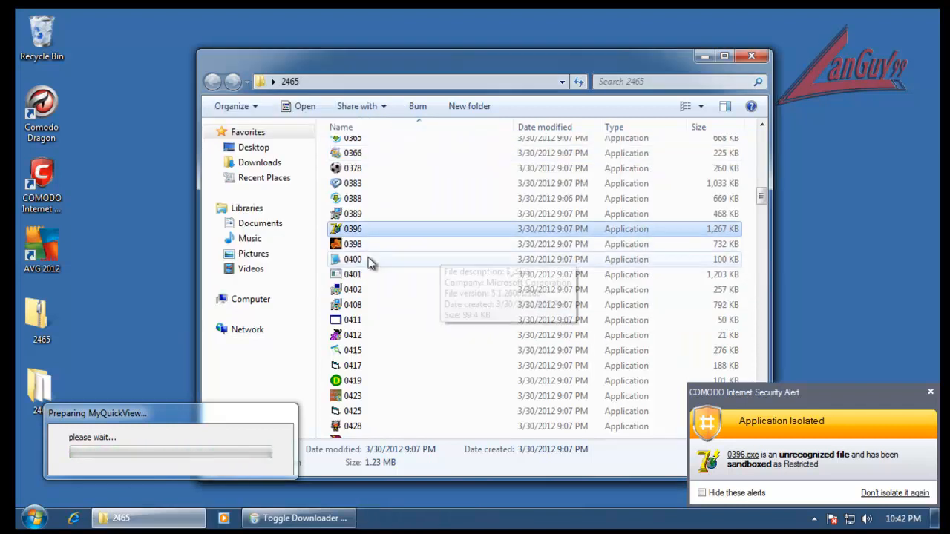
left_click(932, 394)
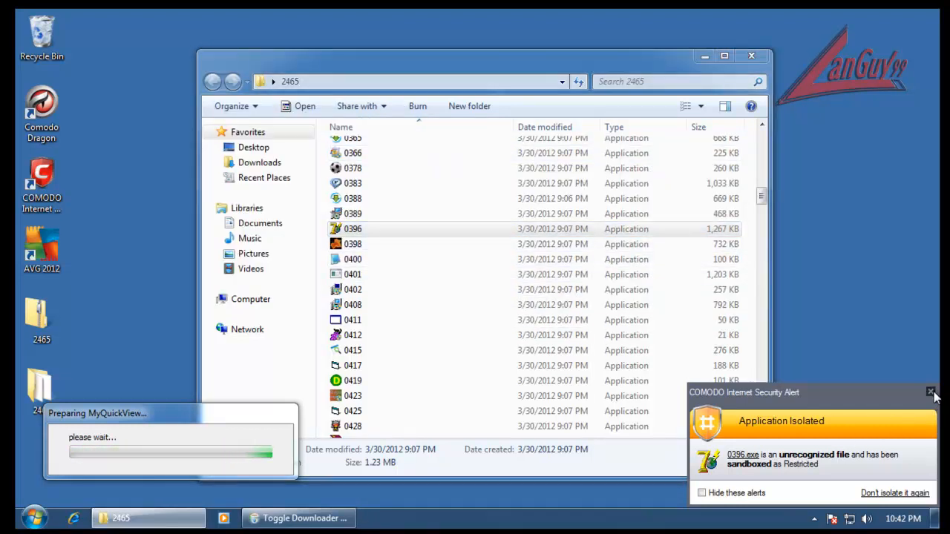
left_click(933, 394)
- Run sample 0417, allow the sandboxed explorer.exe to connect to the internet and dismiss the isolation alert
double_click(374, 366)
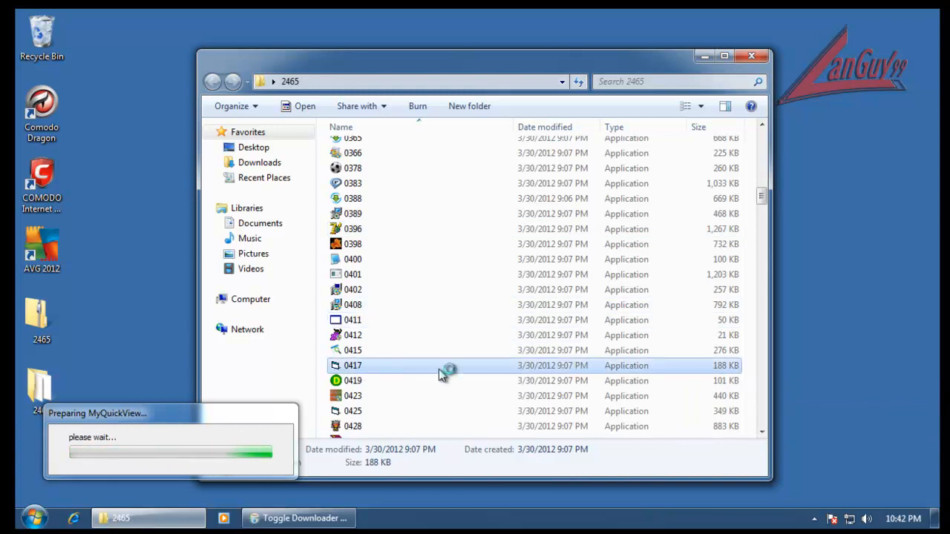
left_click_drag(764, 198, 763, 205)
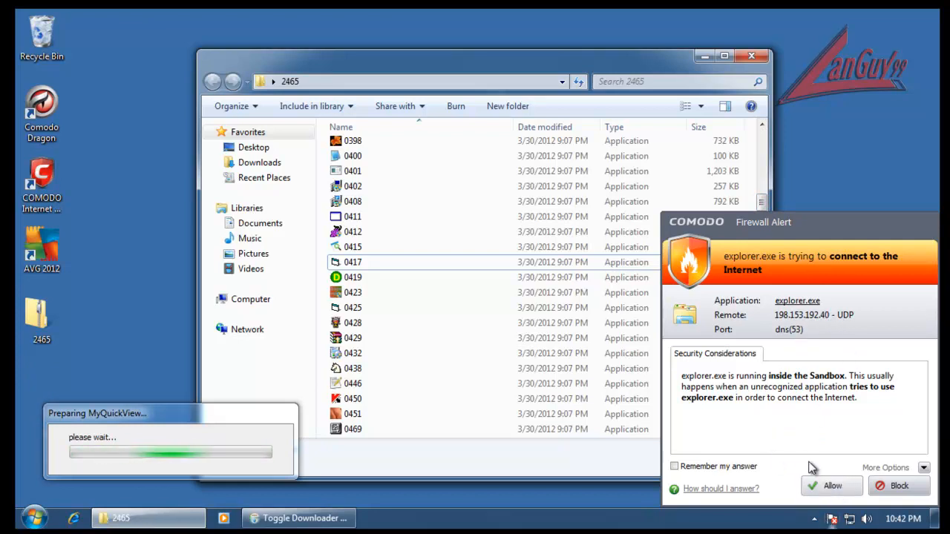
left_click(832, 485)
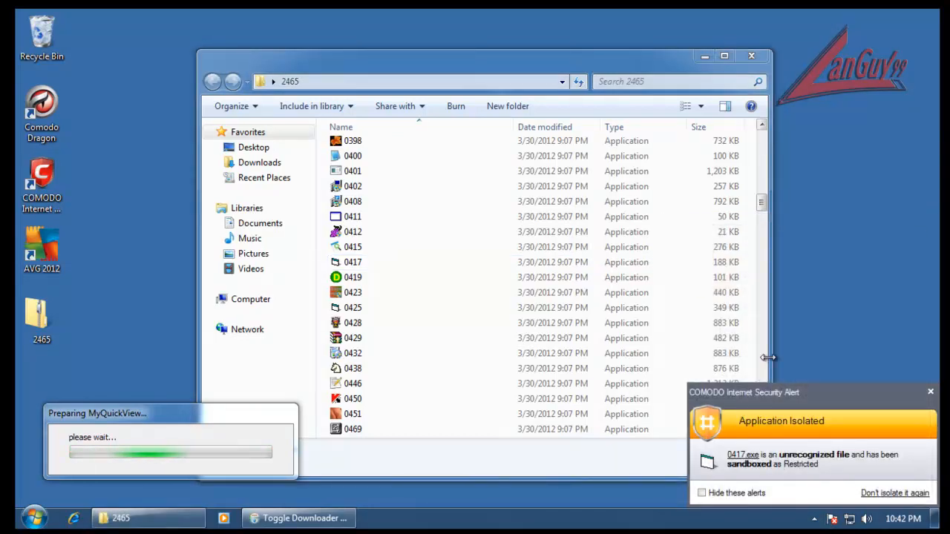
left_click(931, 394)
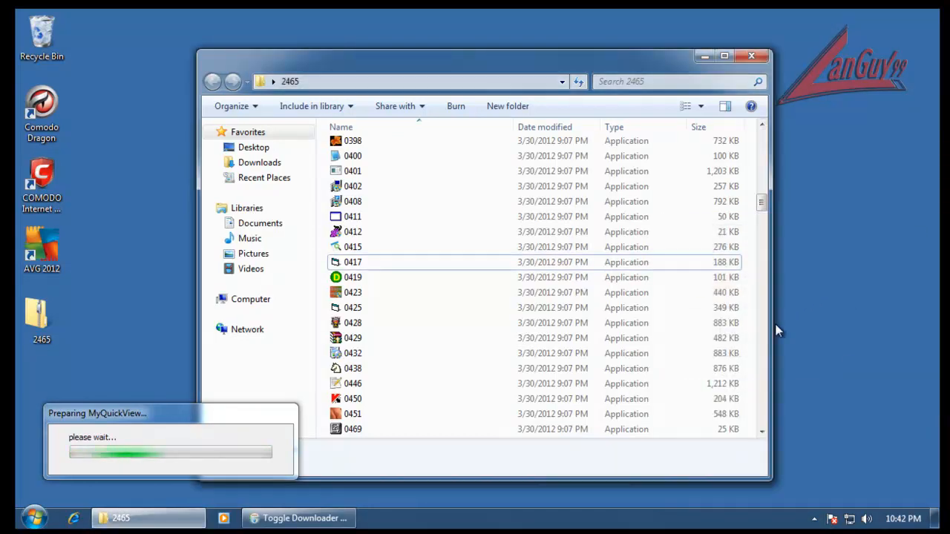
- Run samples 0506 and 0532 from the 2465 folder and dismiss the security alerts they trigger
left_click_drag(762, 210, 762, 224)
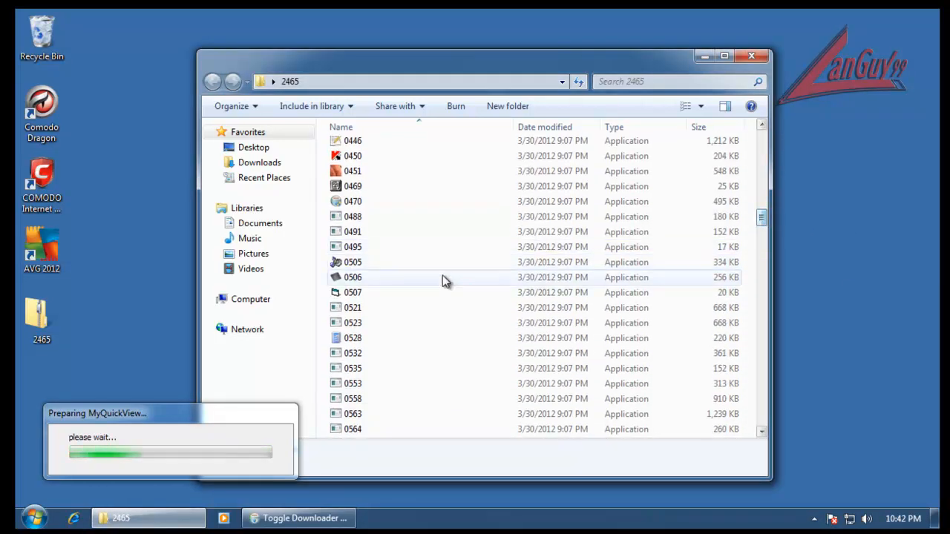
left_click(353, 277)
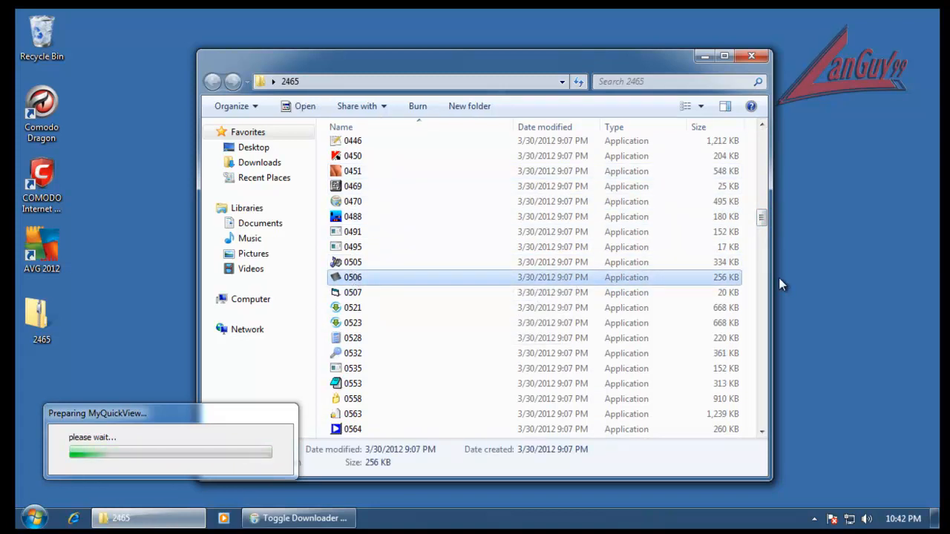
left_click(522, 320)
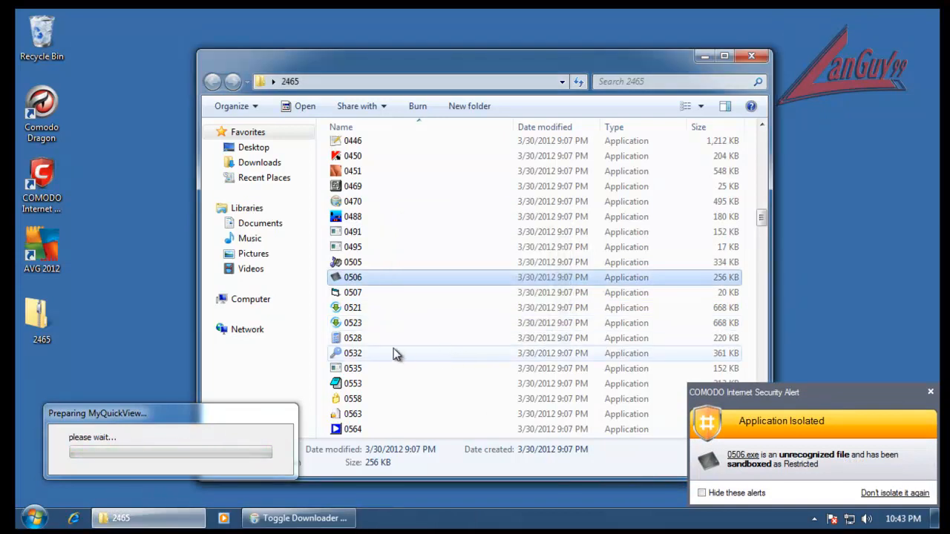
left_click(364, 355)
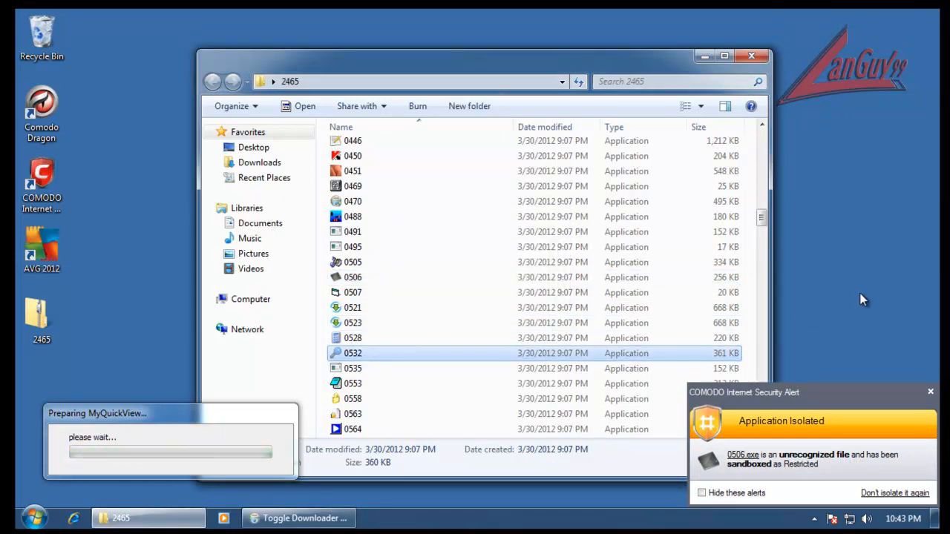
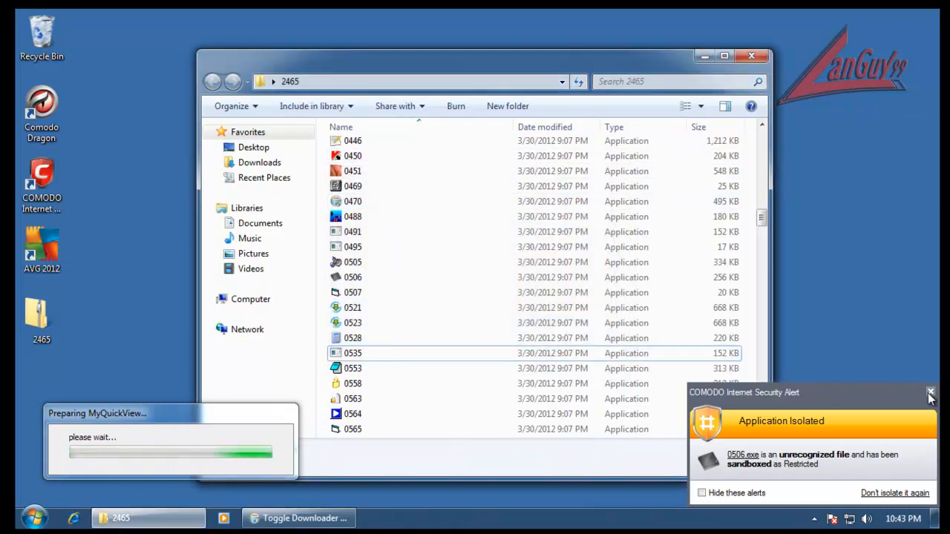
left_click(932, 394)
left_click(932, 394)
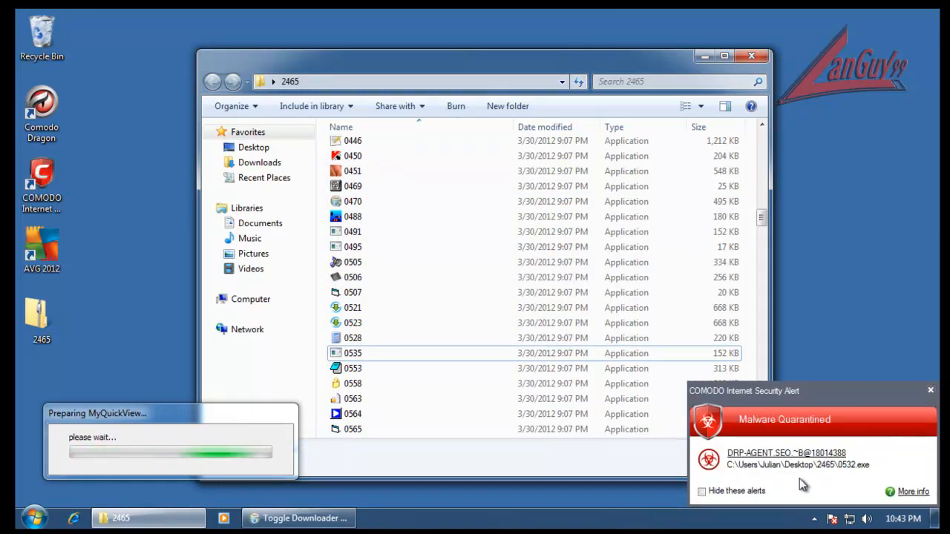
left_click(932, 391)
- Run samples 0450 and 0576 and dismiss the quarantine and isolation alerts
left_click(352, 156)
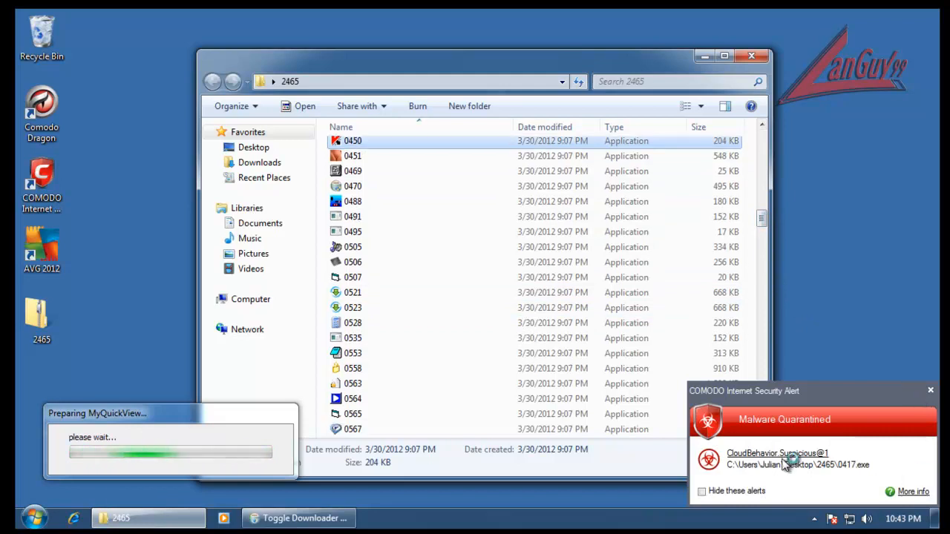
left_click(931, 391)
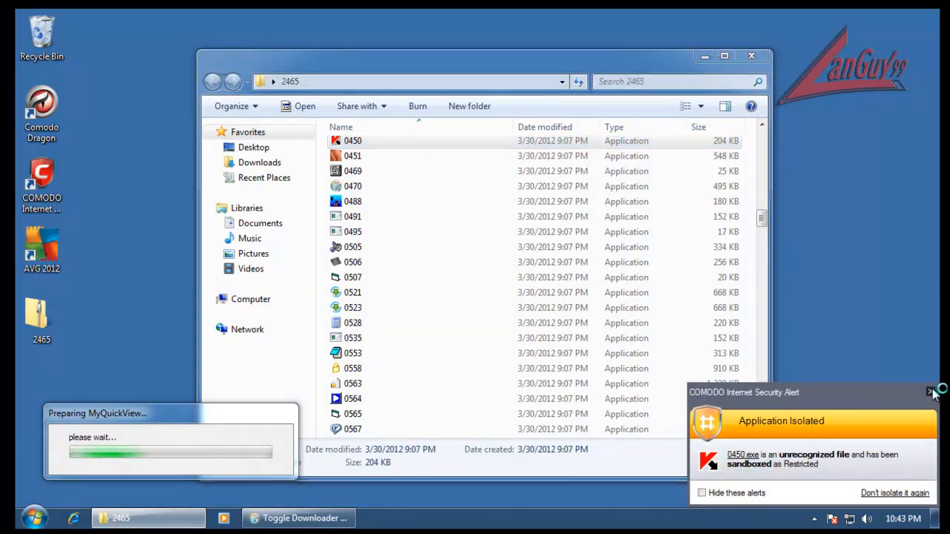
left_click(930, 392)
left_click_drag(762, 220, 763, 228)
left_click(616, 331)
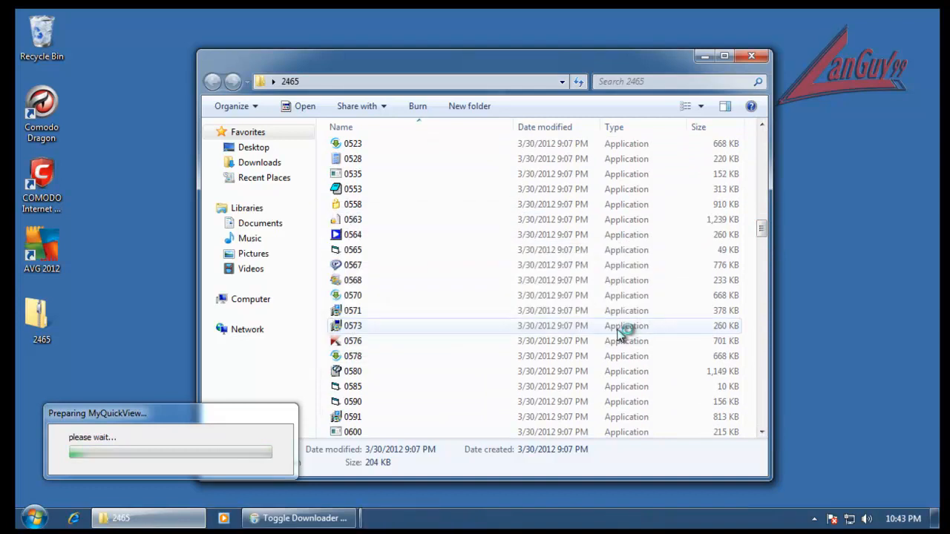
left_click(362, 344)
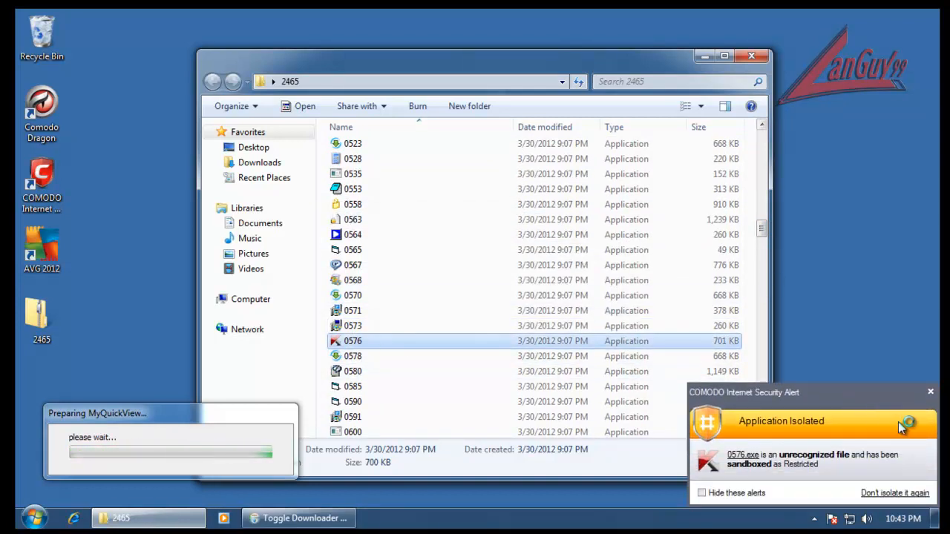
left_click_drag(763, 230, 764, 248)
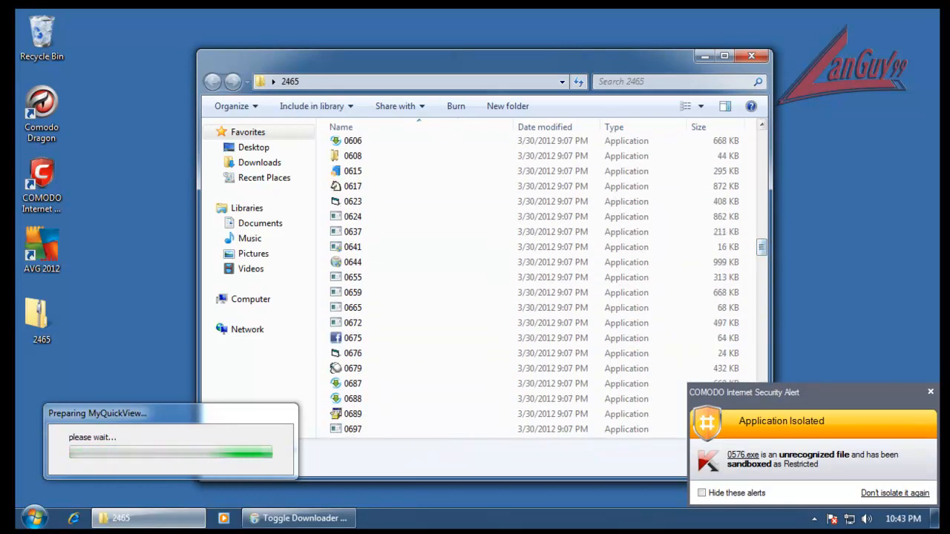
left_click(931, 391)
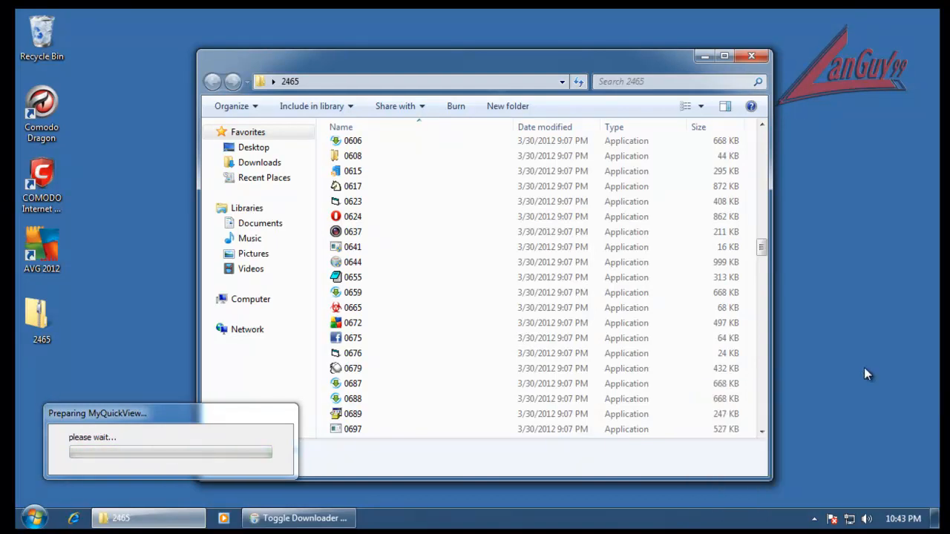
- Run sample 0624 and dismiss its isolation alert
double_click(354, 216)
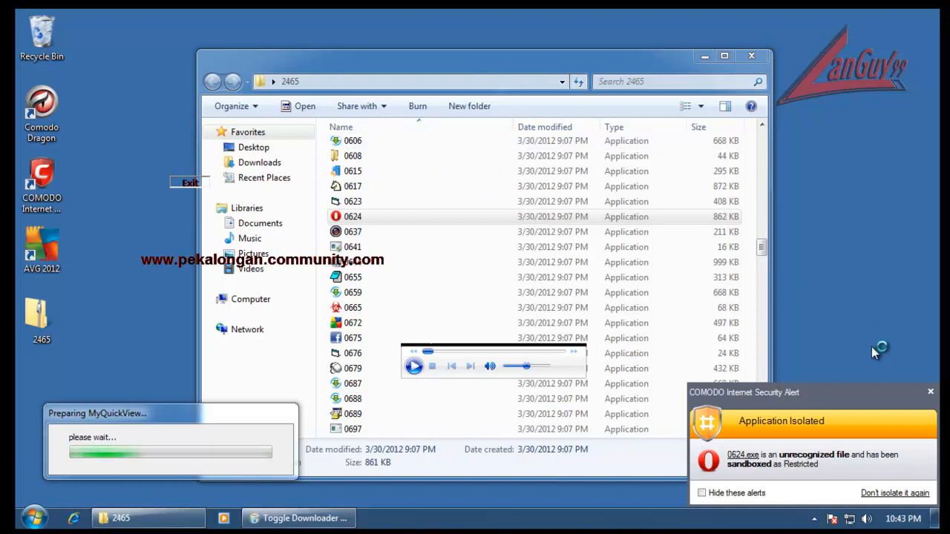
left_click(931, 392)
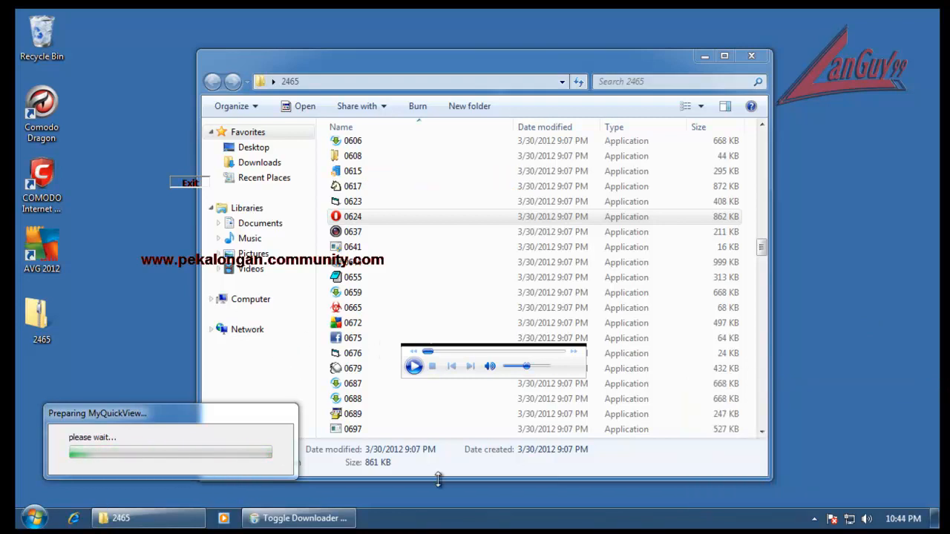
left_click(464, 477)
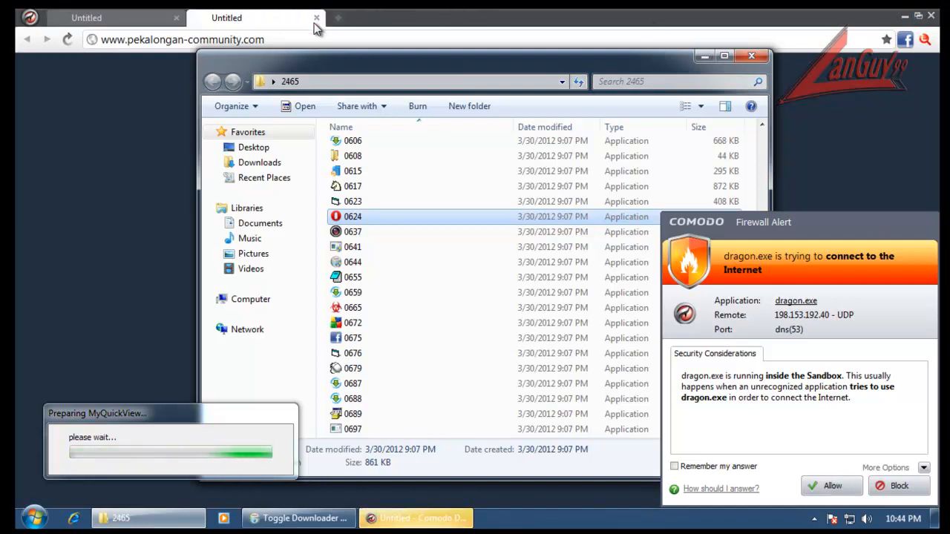
- Close the crashed pekalongan-community.com and adf.ly browser pages and allow the sandboxed dragon.exe to connect to the internet
left_click(385, 28)
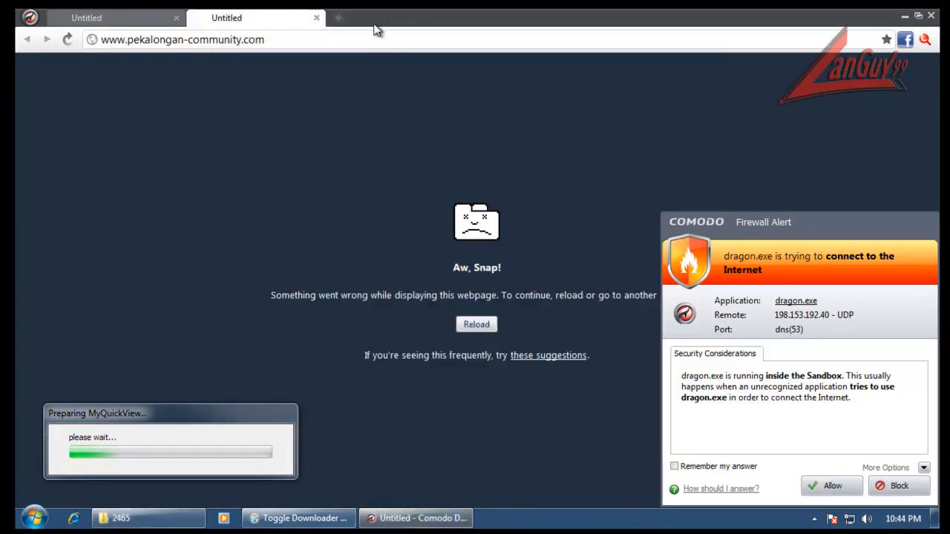
left_click(317, 18)
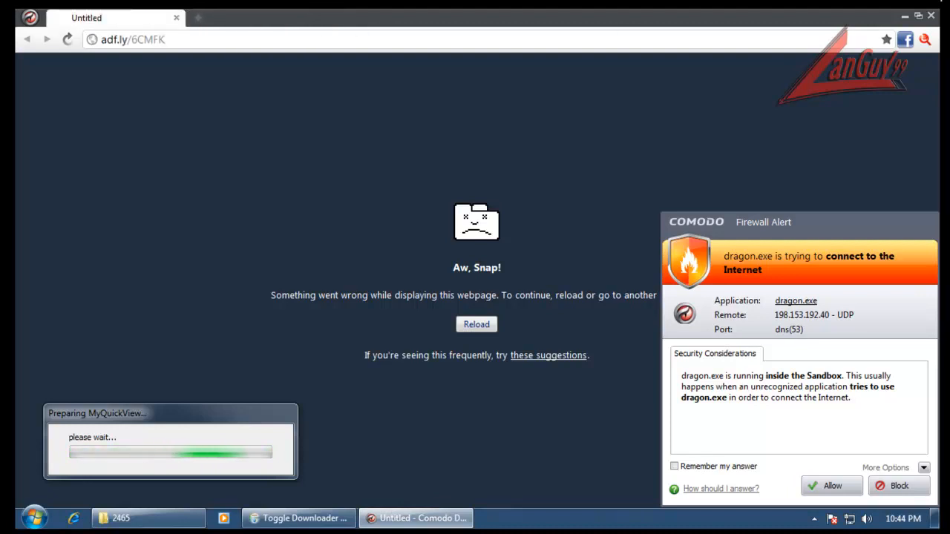
left_click(930, 15)
left_click(844, 495)
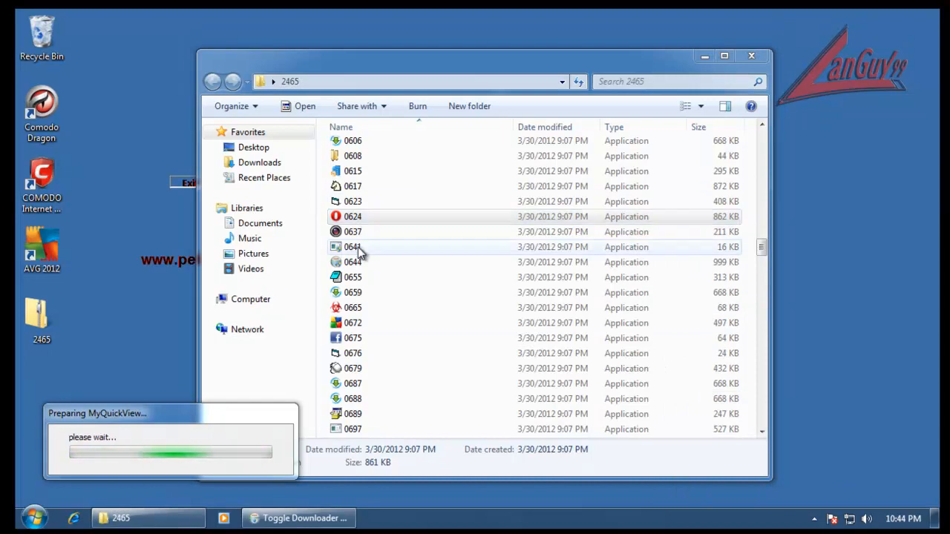
- Run sample 0672 and dismiss its quarantine alert
left_click(356, 323)
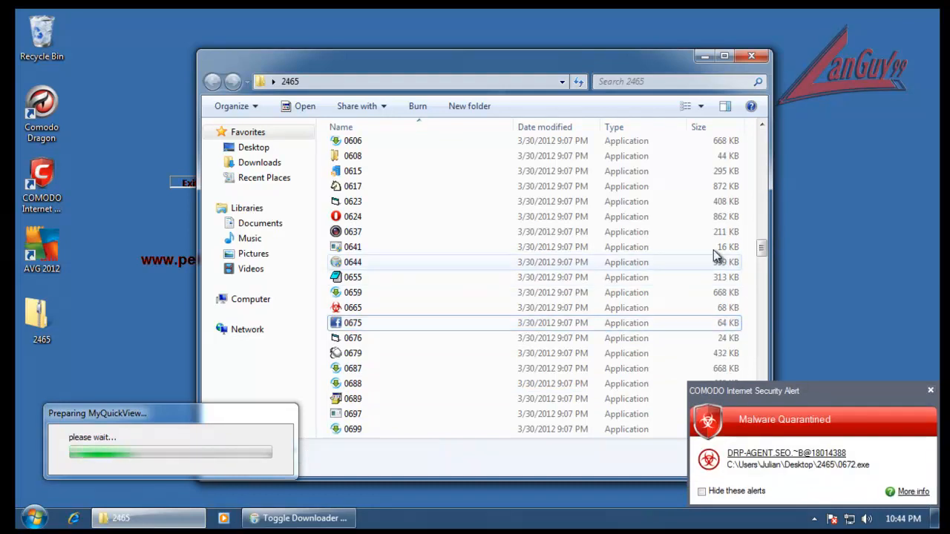
left_click(930, 391)
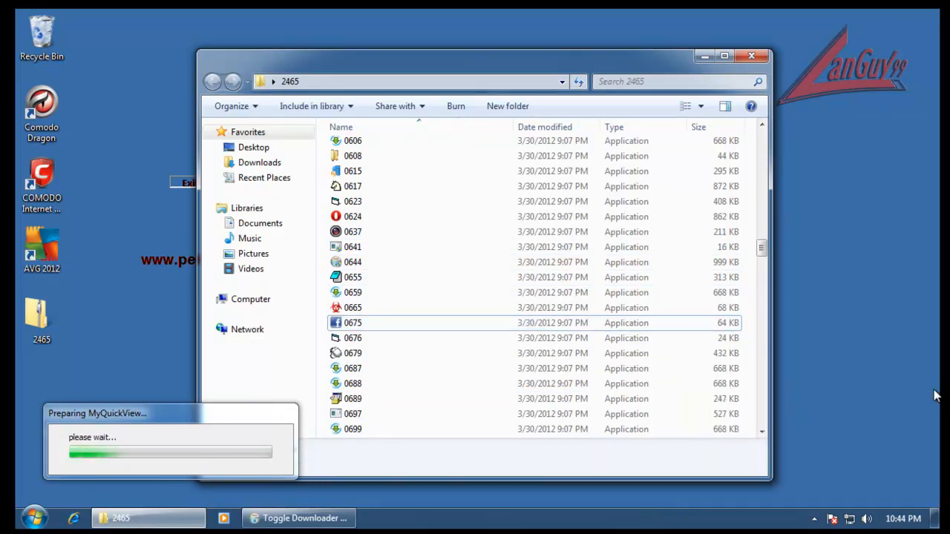
- Run sample 0717, allow its internet connection and move the allTunes progress window clear of the file list
left_click_drag(764, 252, 764, 272)
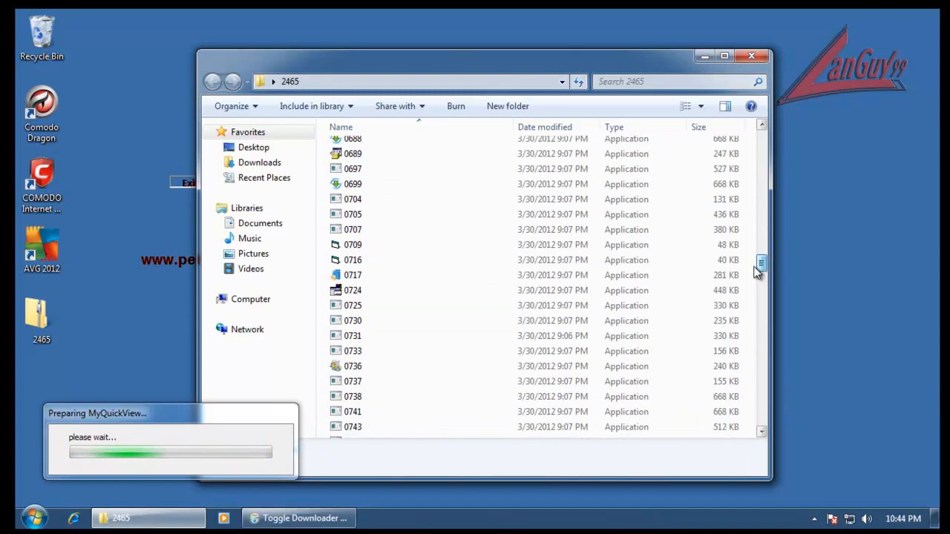
left_click(355, 278)
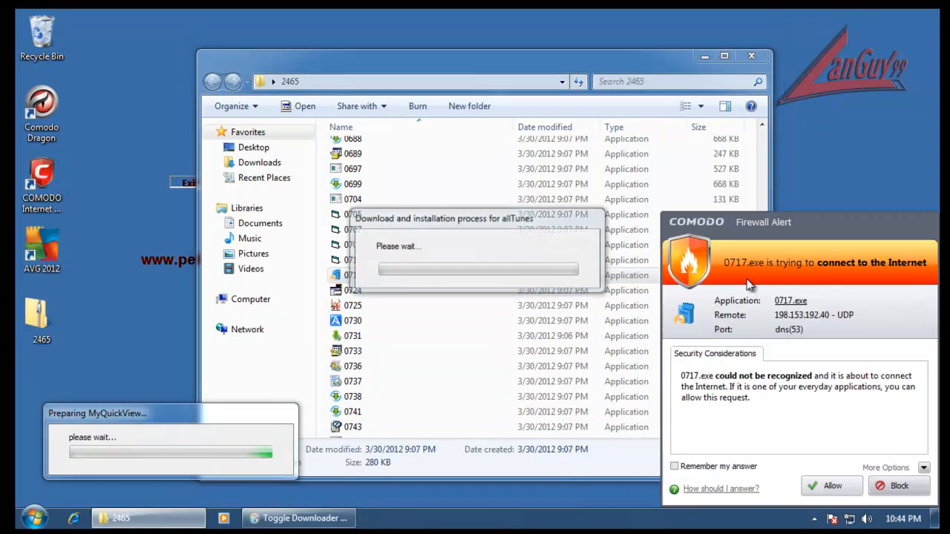
left_click(829, 486)
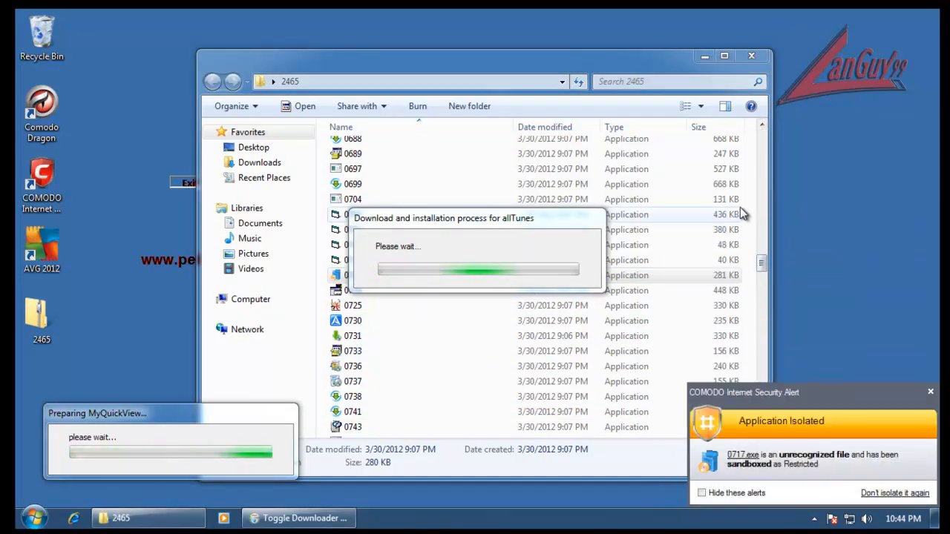
left_click_drag(473, 220, 175, 328)
- Run sample 0779 in the sandbox, approve its User Account Control request and close the crashed InstallShield launcher
left_click_drag(761, 261, 761, 283)
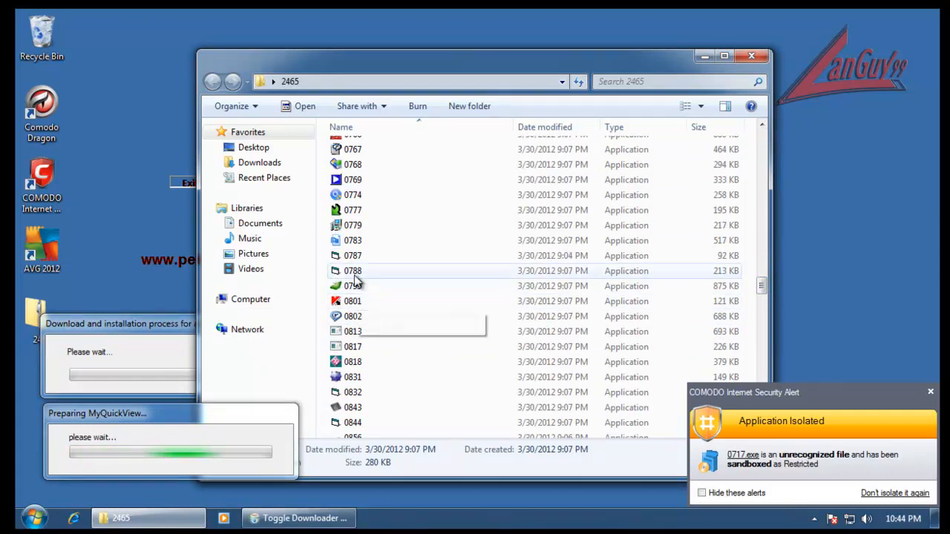
left_click(357, 226)
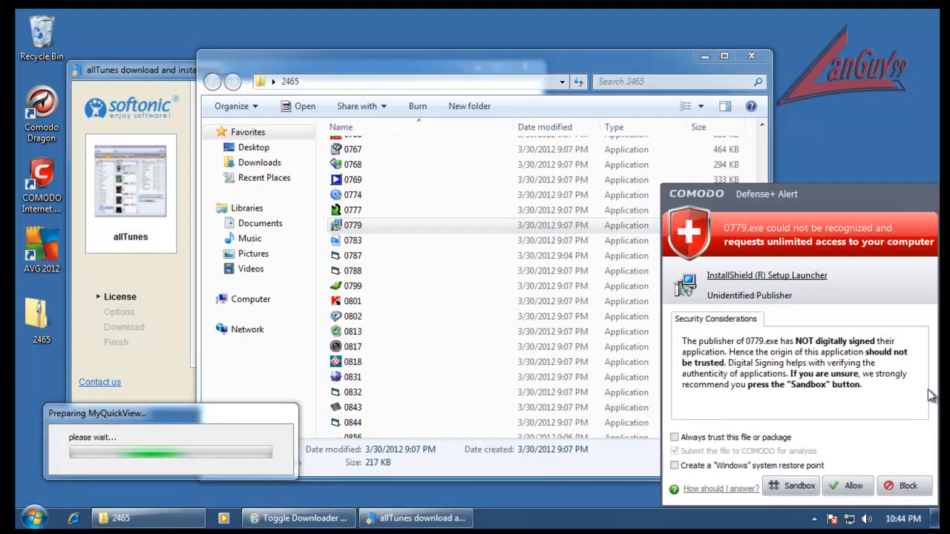
left_click(795, 486)
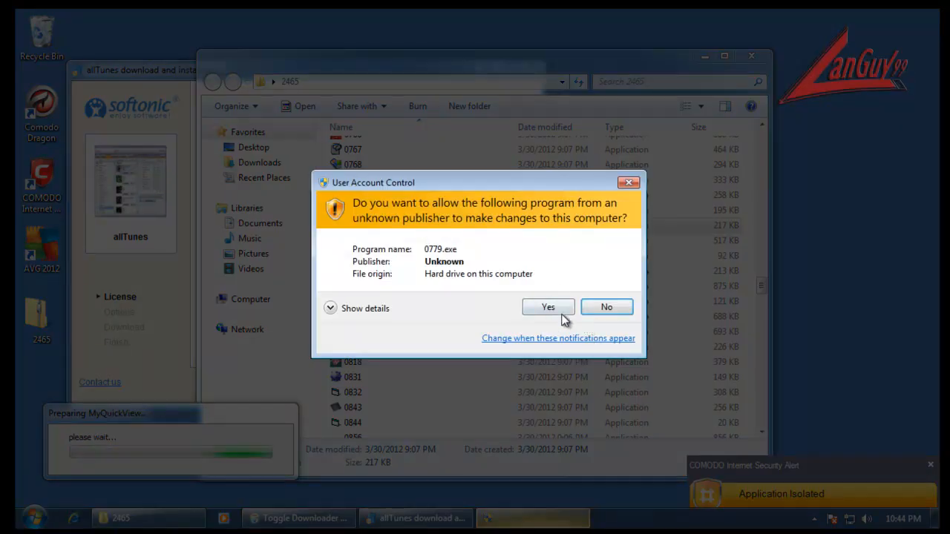
left_click(556, 308)
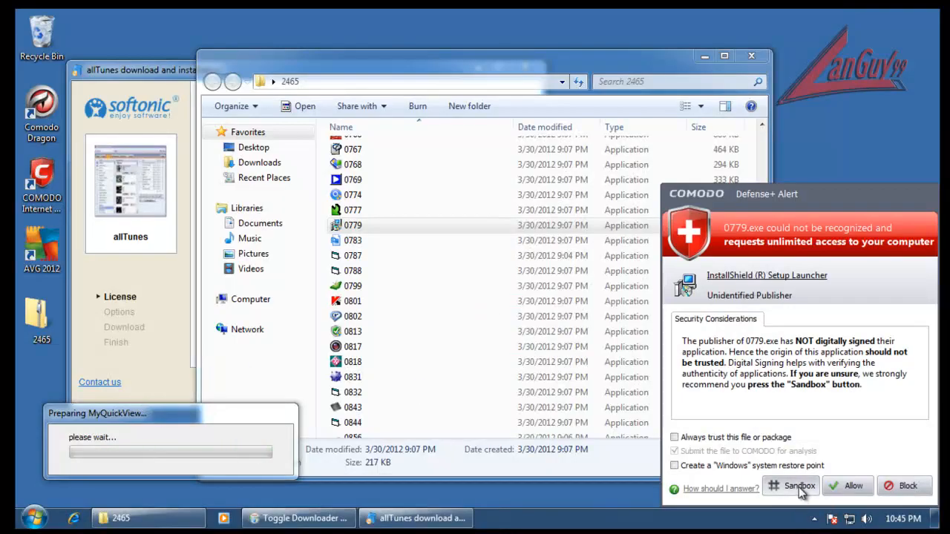
left_click(799, 487)
left_click(182, 363)
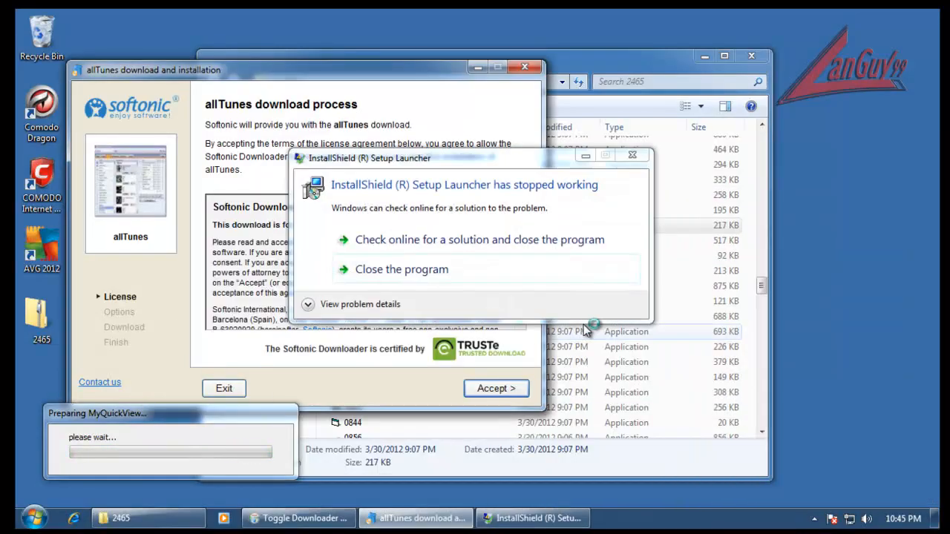
left_click(405, 271)
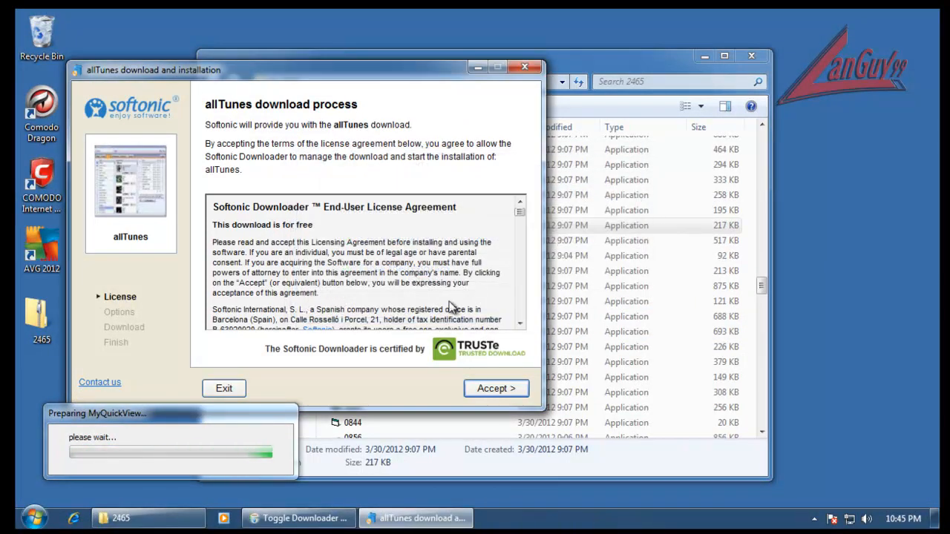
- Accept the allTunes license, cancel the compatibility assistant and start the download with the RealPlayer offer kept, returning to the 2465 folder
left_click(507, 389)
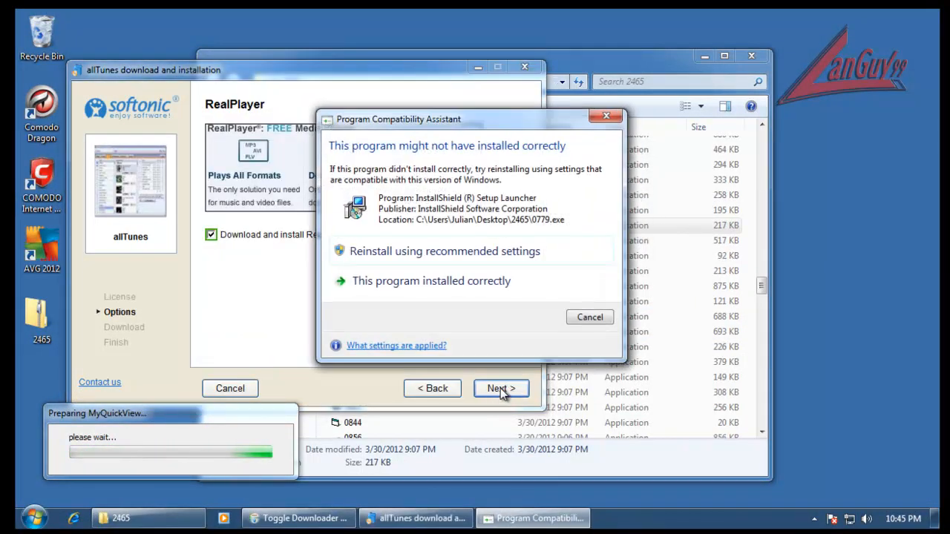
left_click(589, 318)
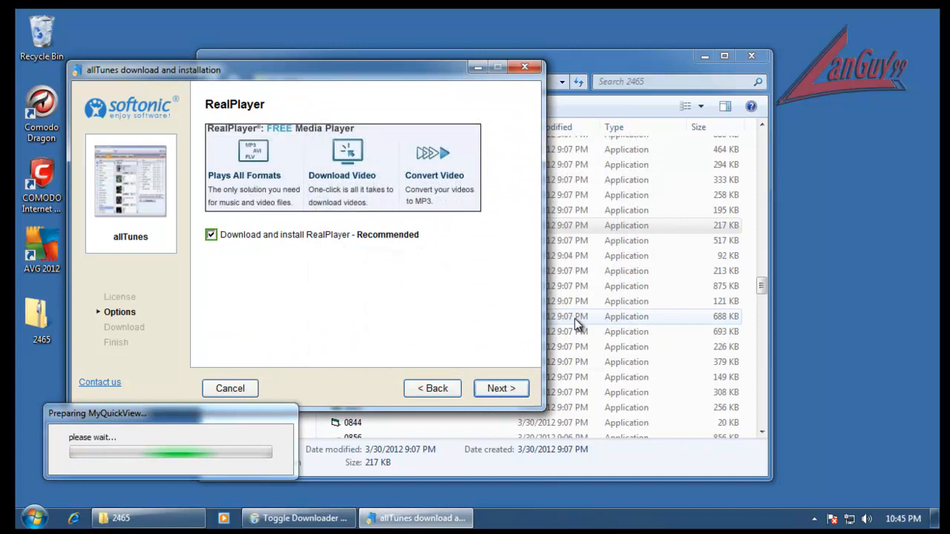
left_click(501, 389)
left_click(632, 67)
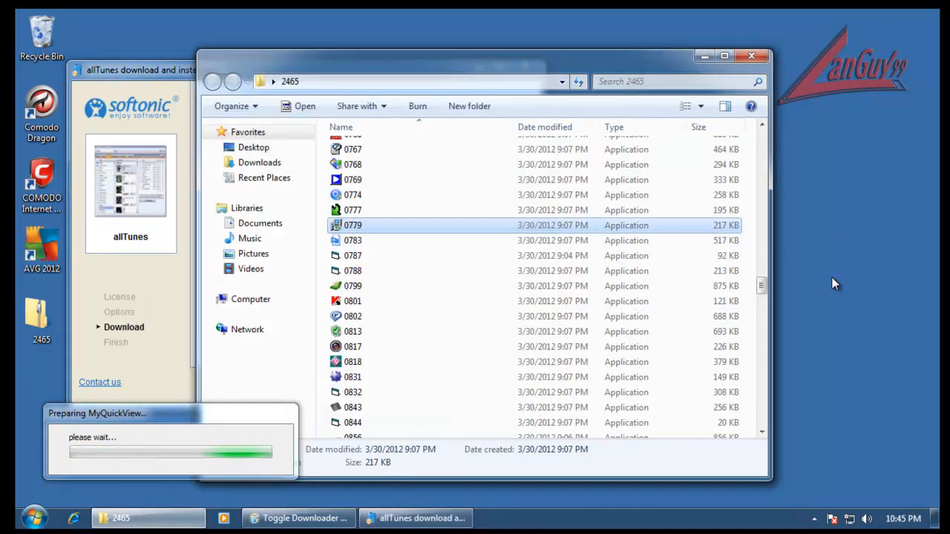
- Run sample 1114 from the 2465 folder in the sandbox and approve its User Account Control request
scroll(764, 297, "down", 5)
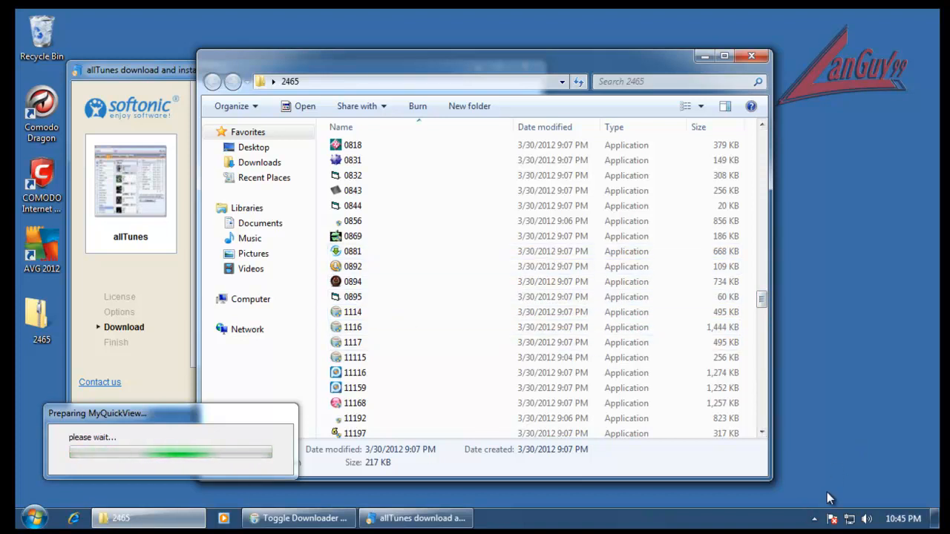
left_click(363, 317)
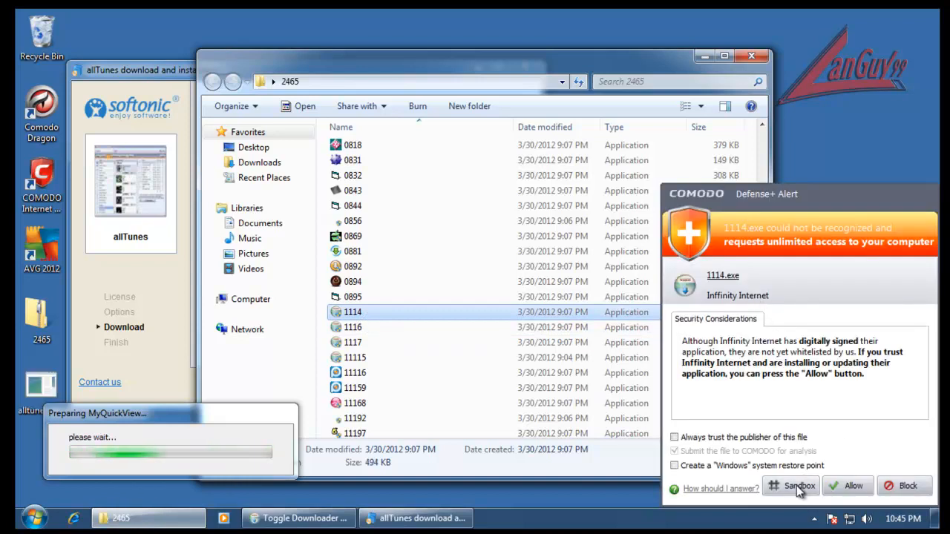
left_click(797, 486)
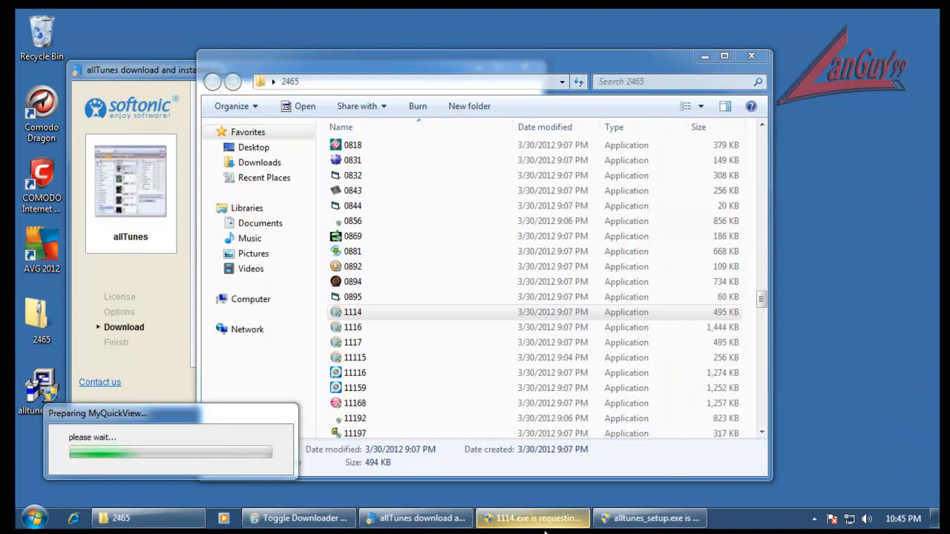
left_click(549, 522)
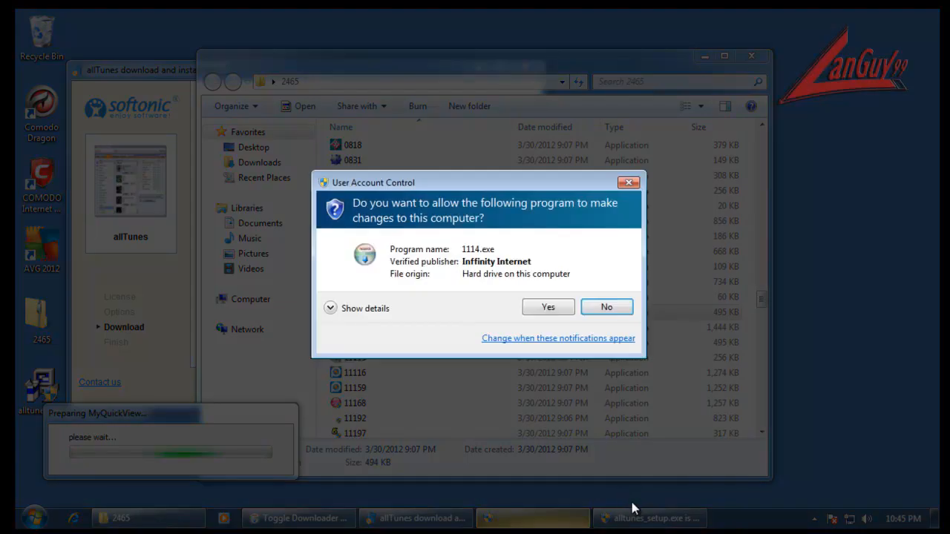
left_click(549, 308)
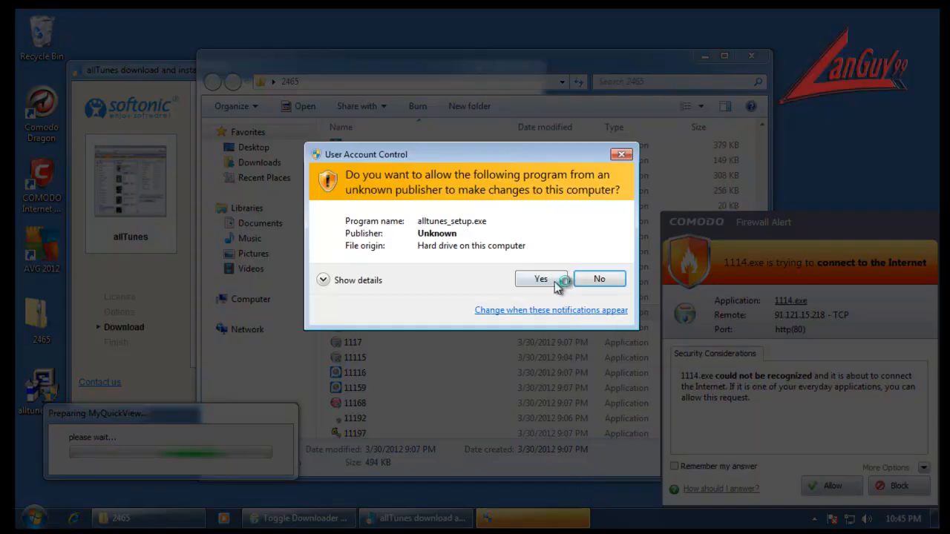
- Approve the User Account Control request of alltunes_setup.exe and allow 1114.exe to connect to the internet
left_click(558, 287)
left_click(777, 486)
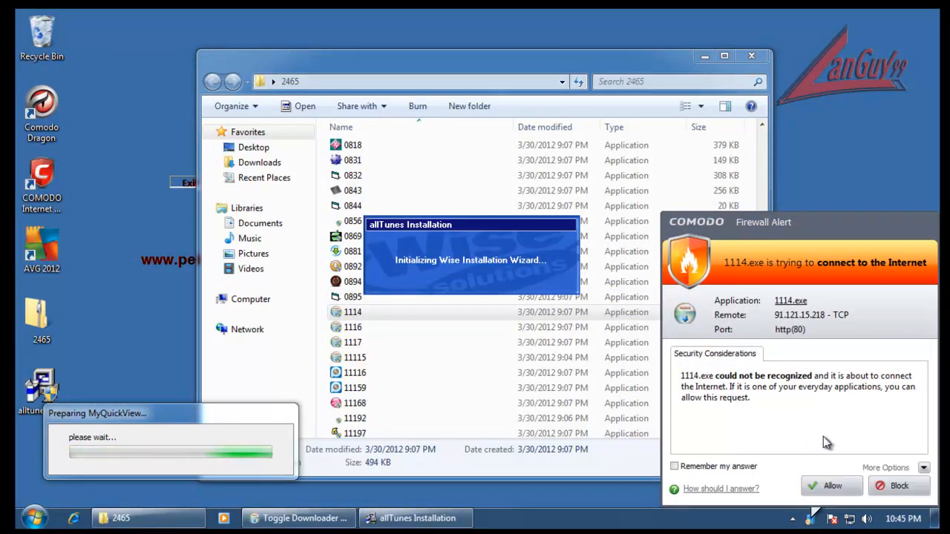
left_click(834, 484)
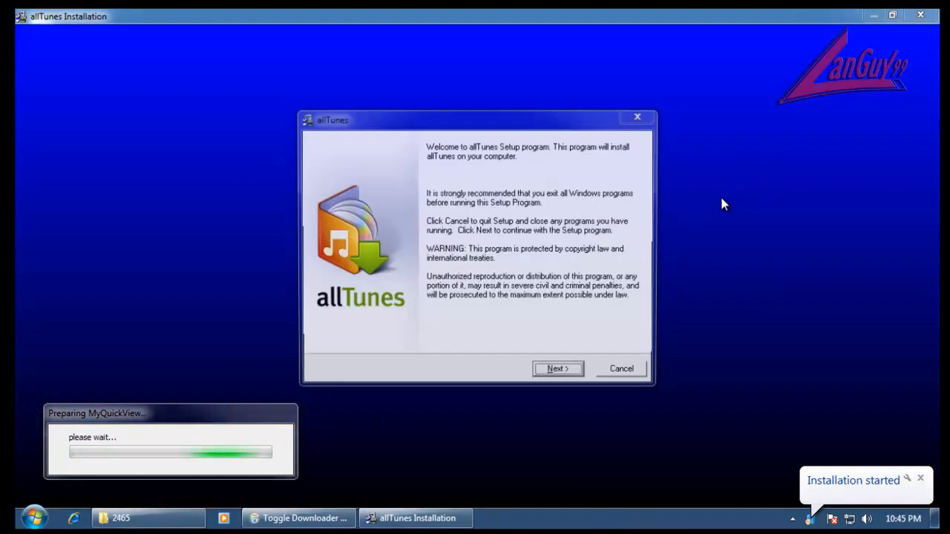
- Install allTunes through its setup wizard and finish with the Launch allTunes option kept
left_click(570, 380)
left_click(569, 380)
left_click(496, 517)
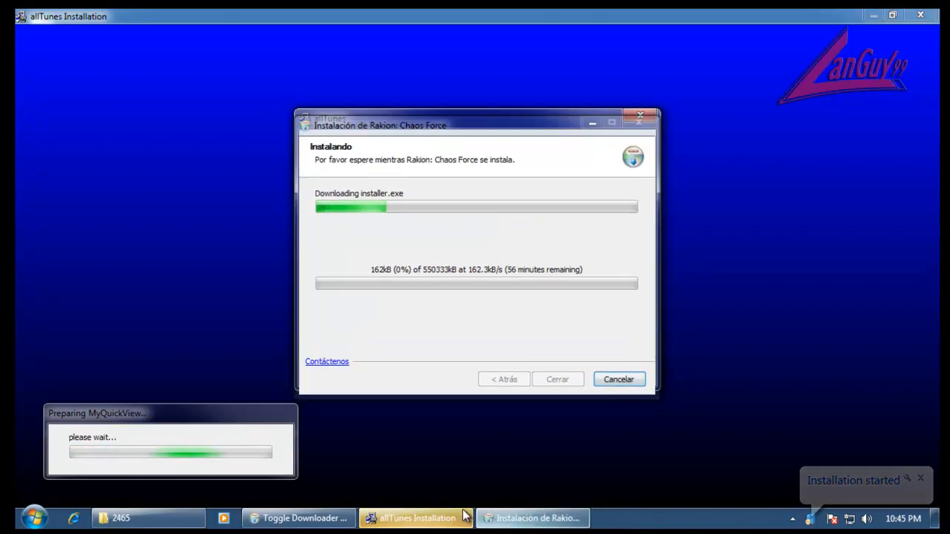
left_click(562, 376)
left_click(564, 377)
left_click(567, 378)
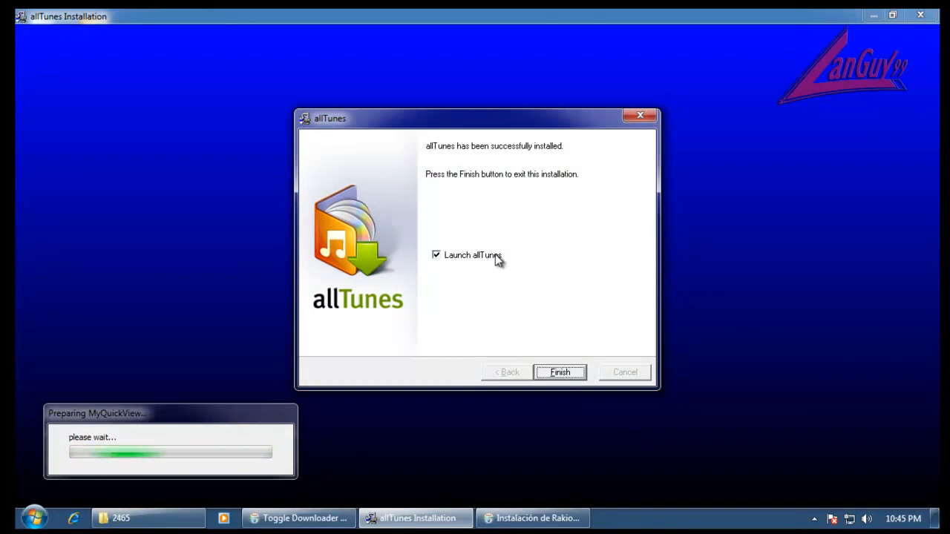
left_click(561, 371)
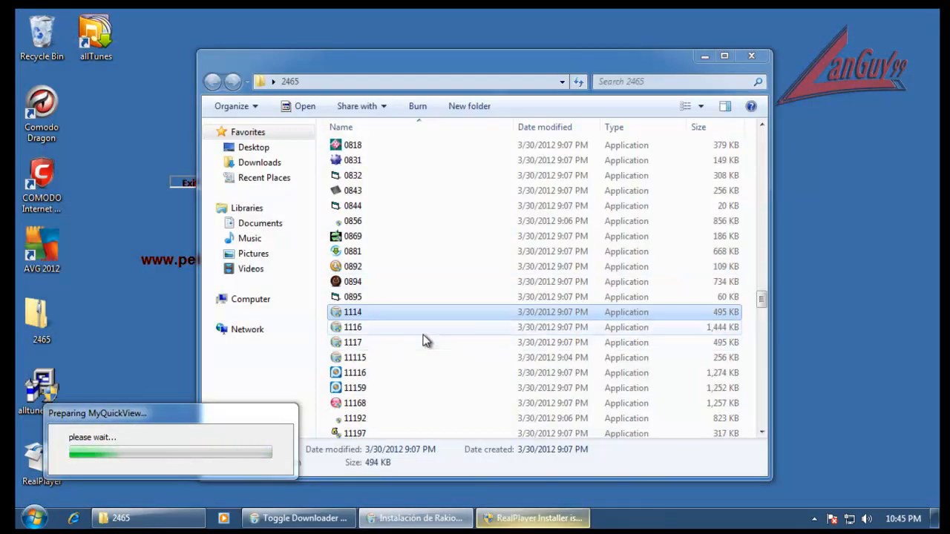
- Run sample 11416, answer its Defense+ alert and dismiss the setup error
left_click(418, 372)
scroll(445, 382, "down", 7)
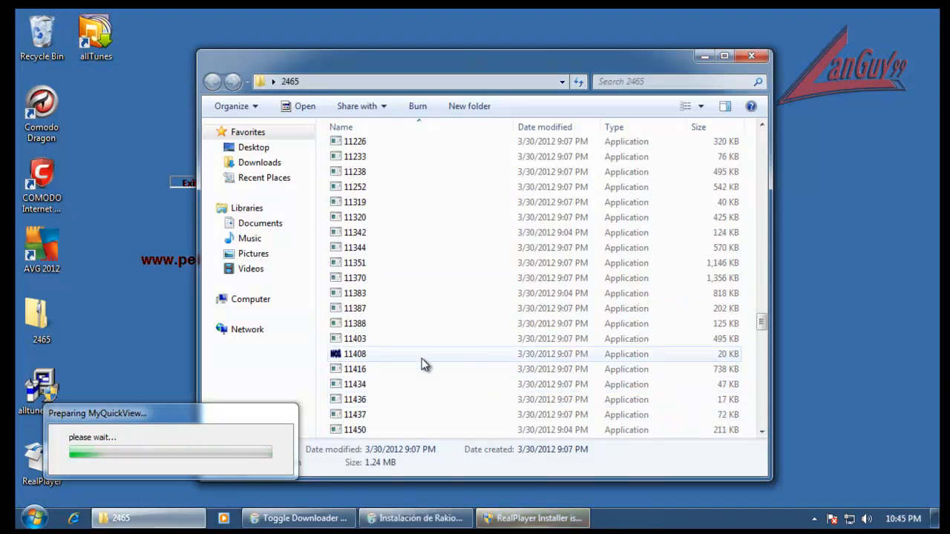
left_click(410, 364)
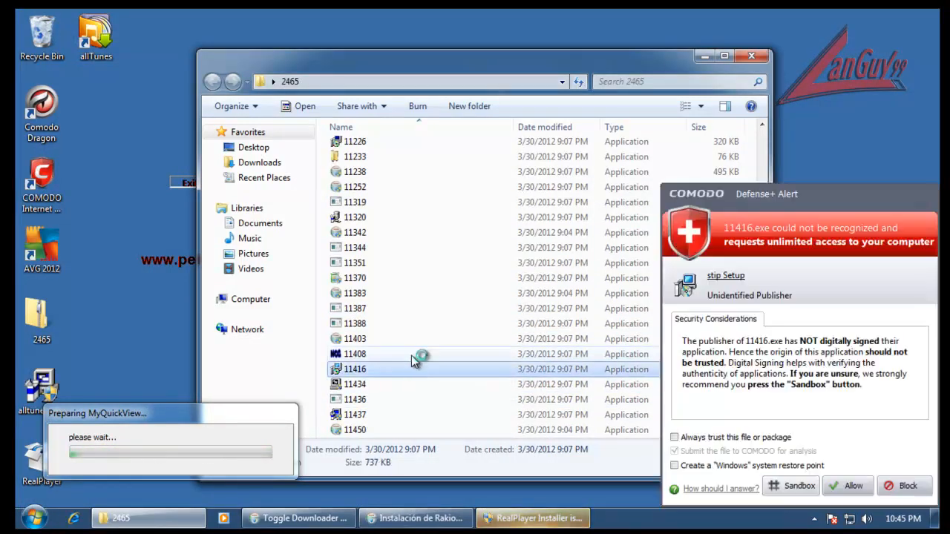
left_click(731, 482)
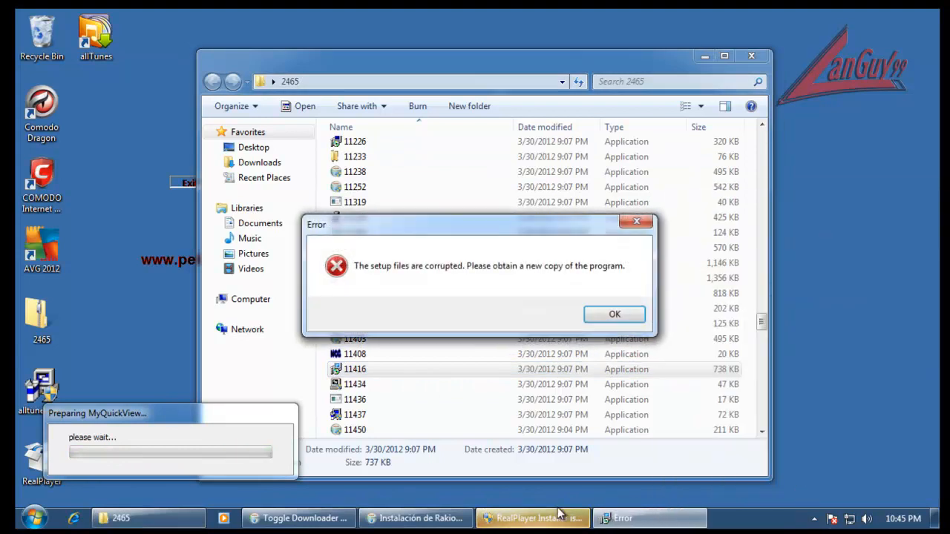
left_click(631, 315)
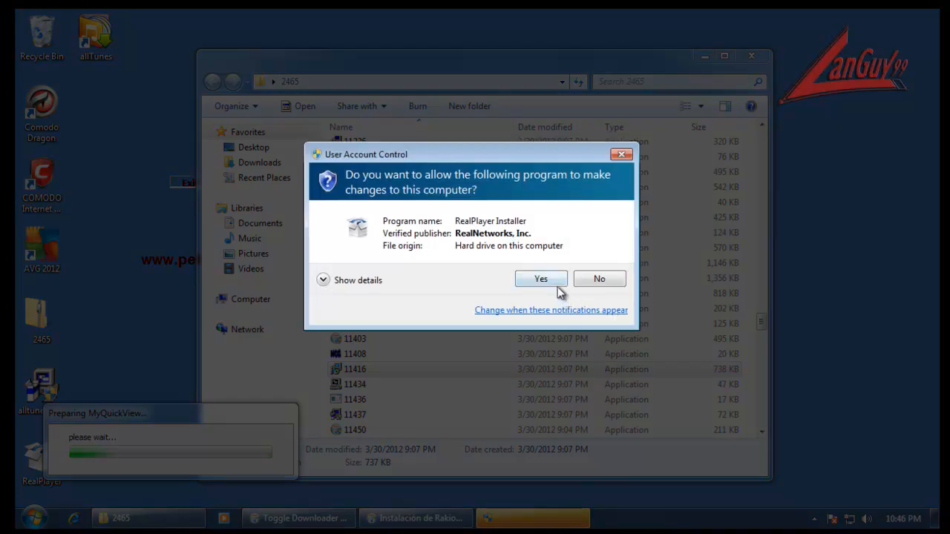
- Approve the RealPlayer Installer, allow rnsetup0.exe to connect to the internet and exit the allTunes download window
left_click(557, 286)
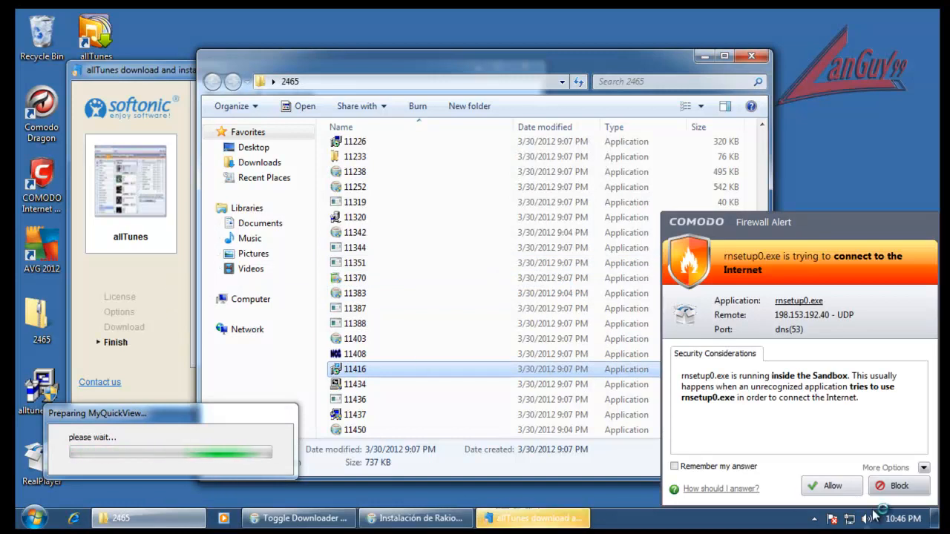
left_click(833, 487)
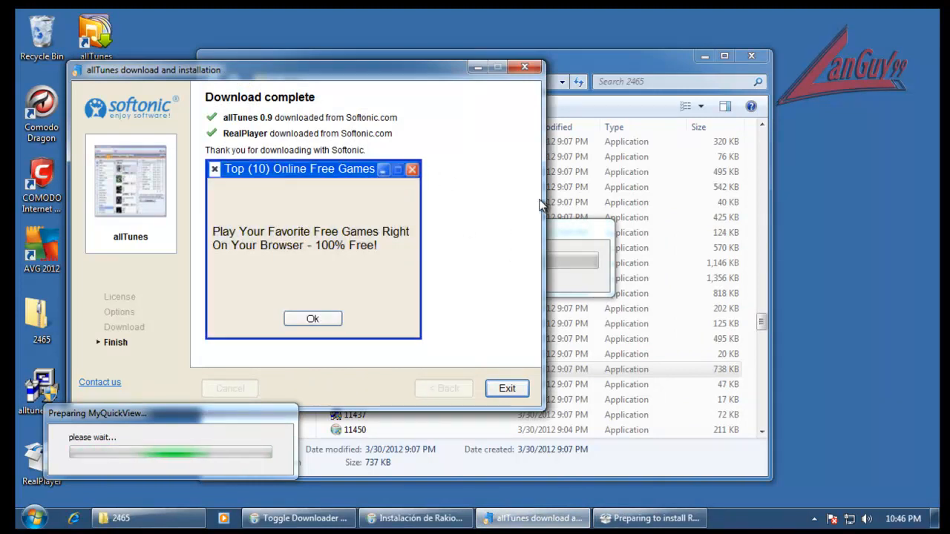
left_click(519, 387)
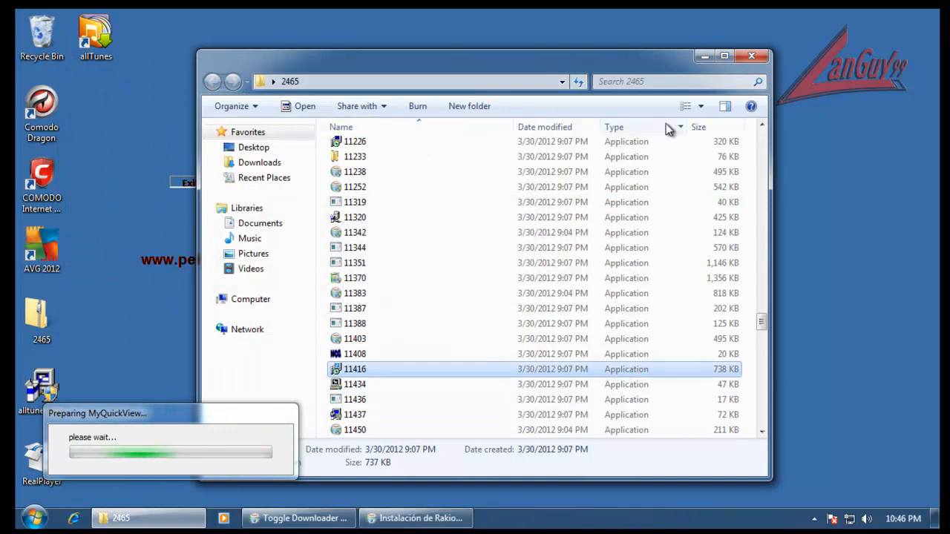
- Close the 2465 folder and view the sandboxed programs in Comodo's Defense+ Active Process List
left_click(753, 58)
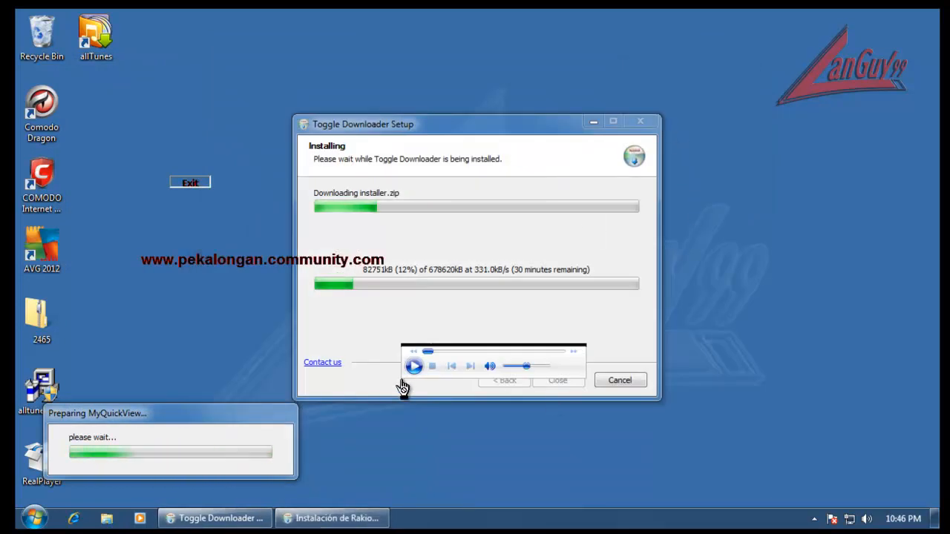
left_click(562, 128)
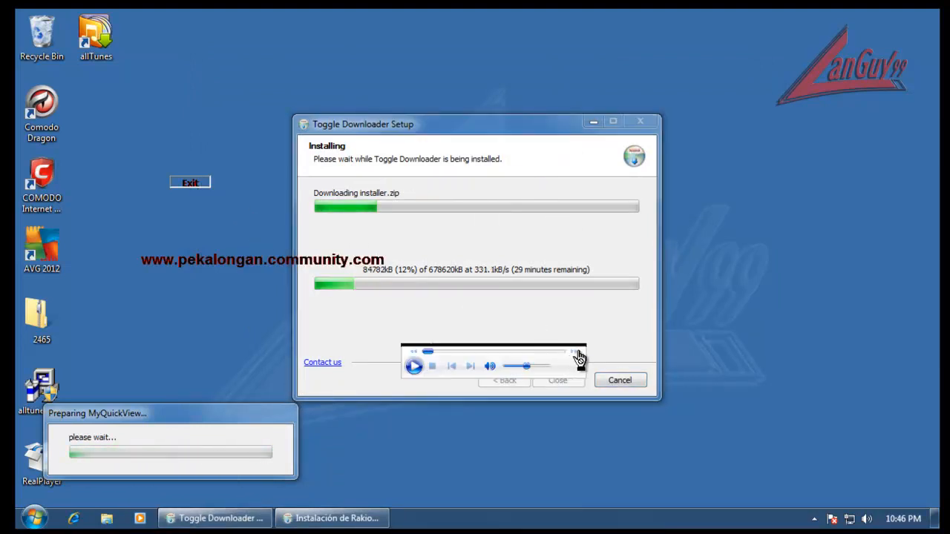
left_click(815, 519)
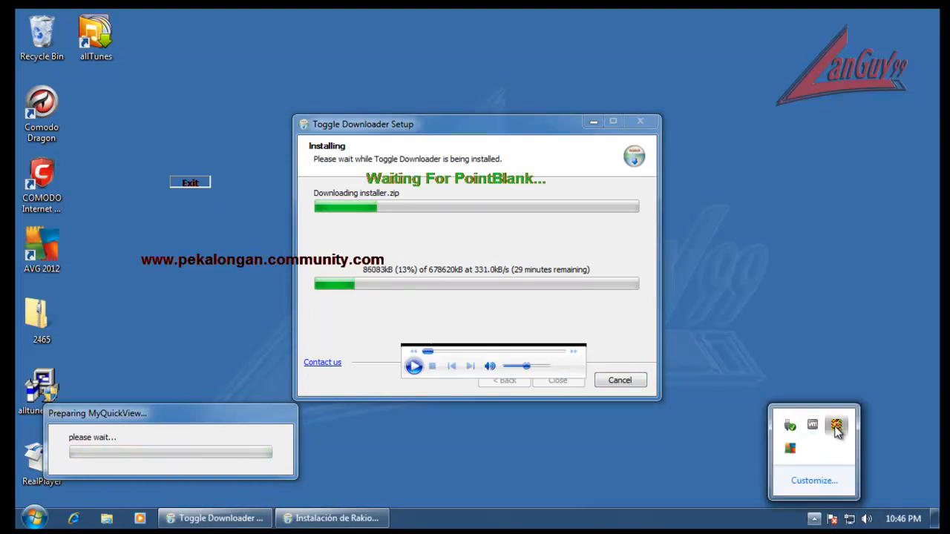
double_click(836, 425)
left_click(620, 102)
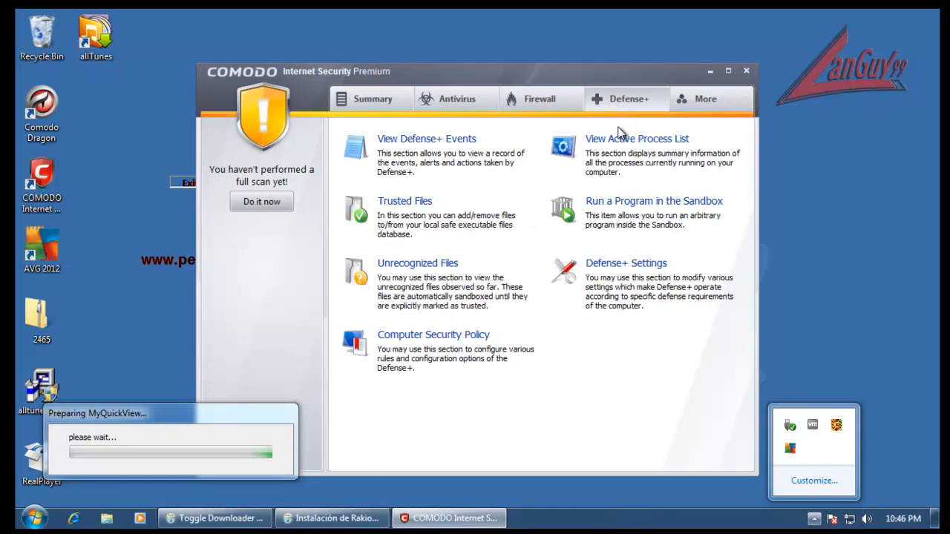
left_click(620, 140)
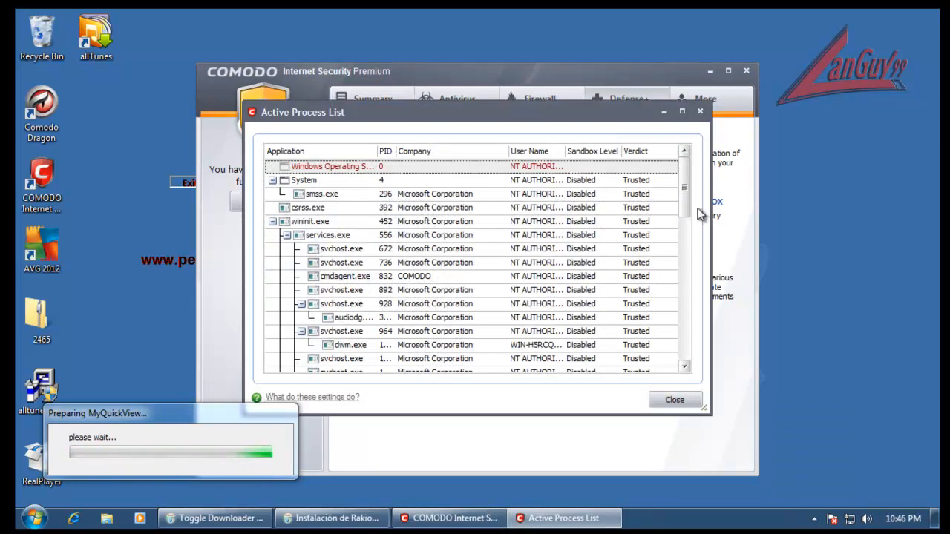
left_click_drag(689, 197, 678, 352)
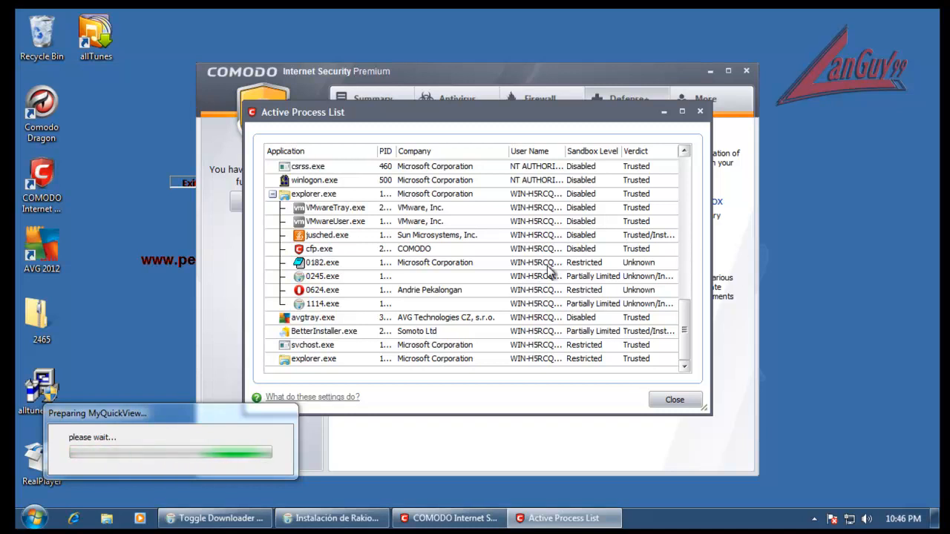
- Try to terminate the restricted 0182.exe process
left_click(334, 278)
left_click(334, 264)
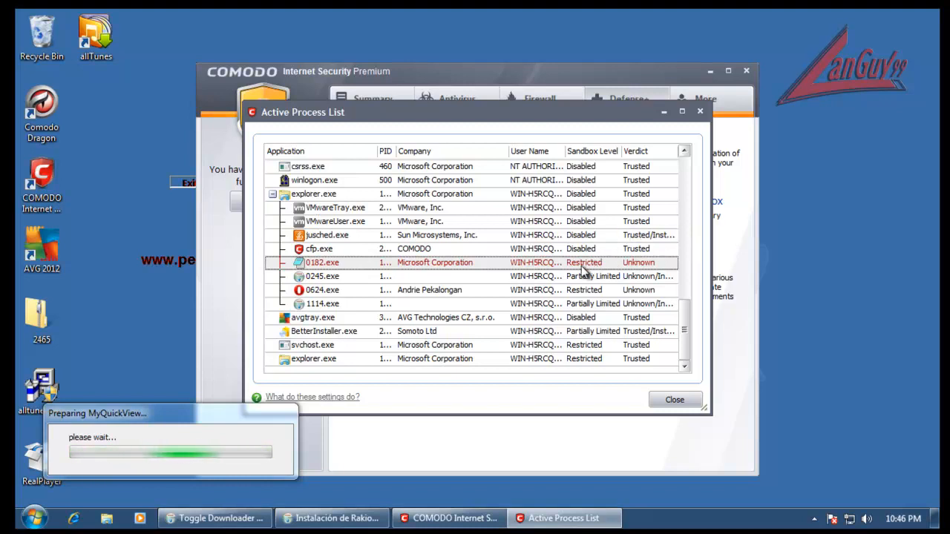
right_click(334, 266)
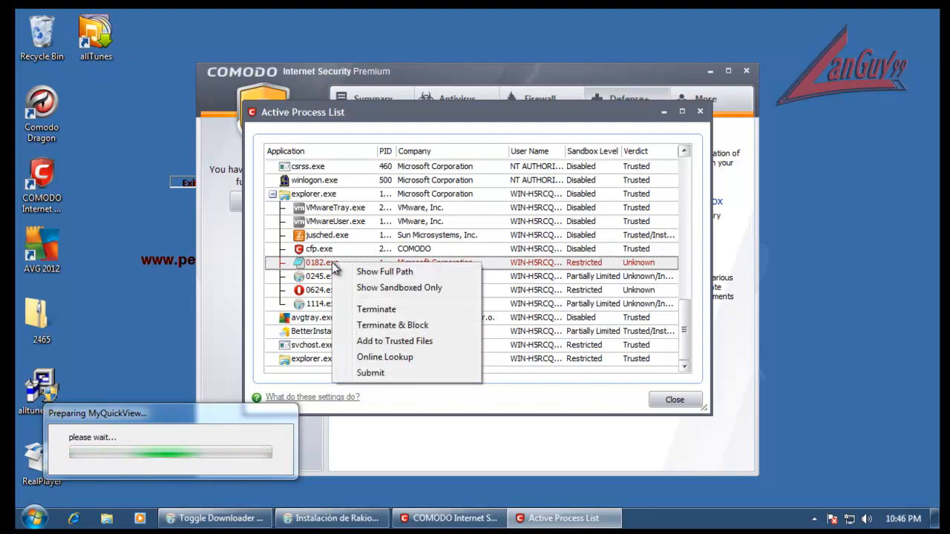
left_click(380, 312)
left_click(499, 298)
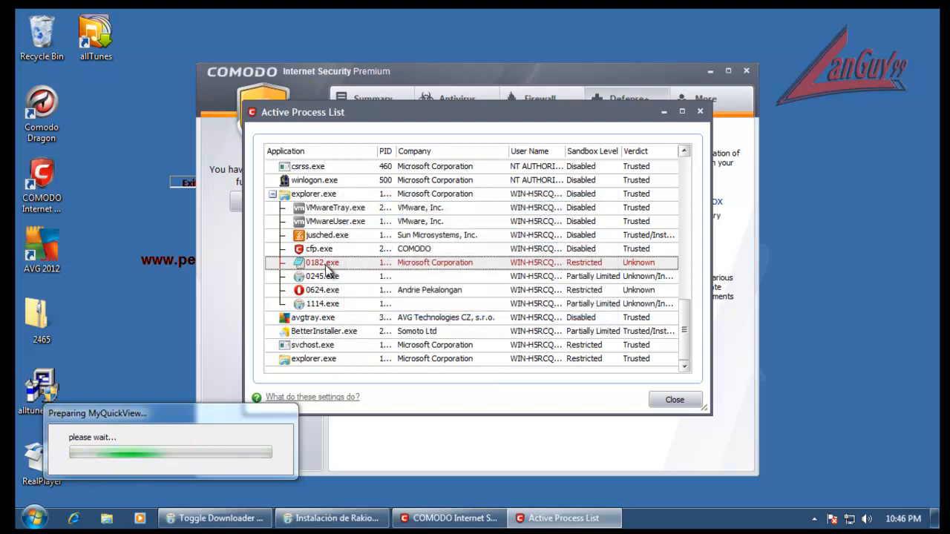
- Terminate the sample processes 0245.exe, 0624.exe and 1114.exe, confirming each termination
right_click(329, 276)
left_click(380, 322)
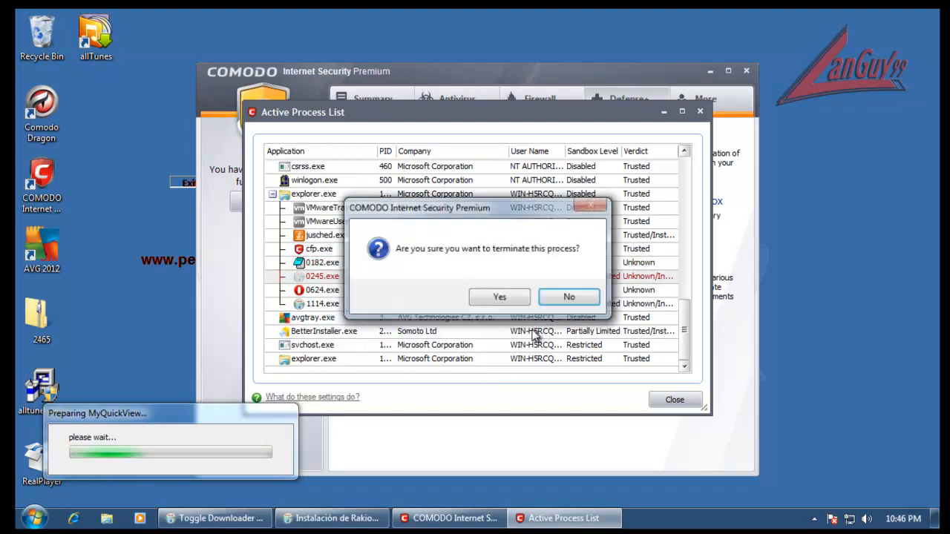
left_click(500, 296)
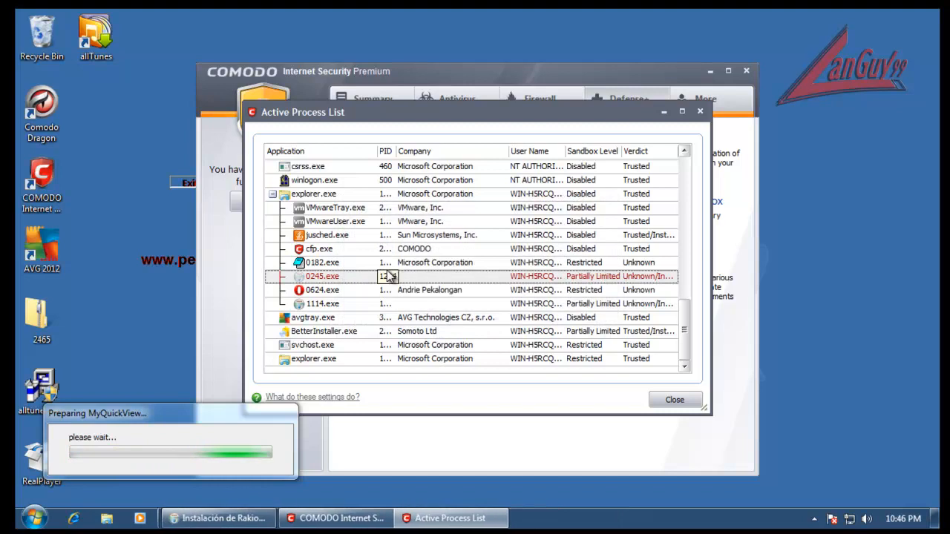
right_click(330, 290)
left_click(382, 332)
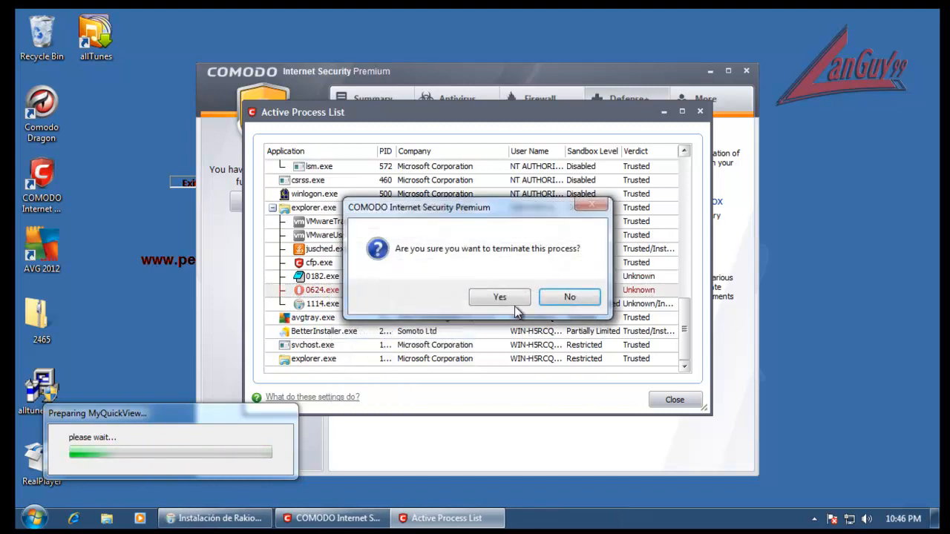
left_click(499, 296)
right_click(332, 306)
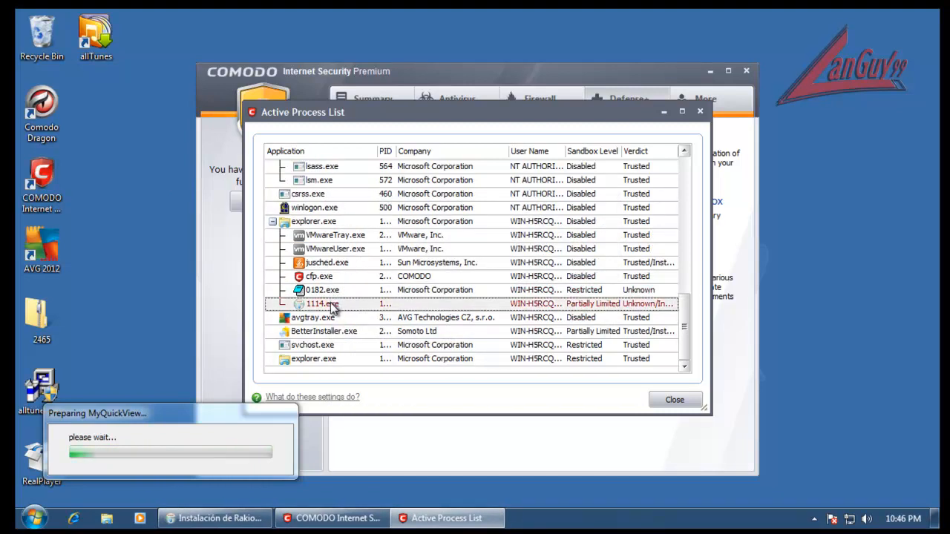
left_click(421, 350)
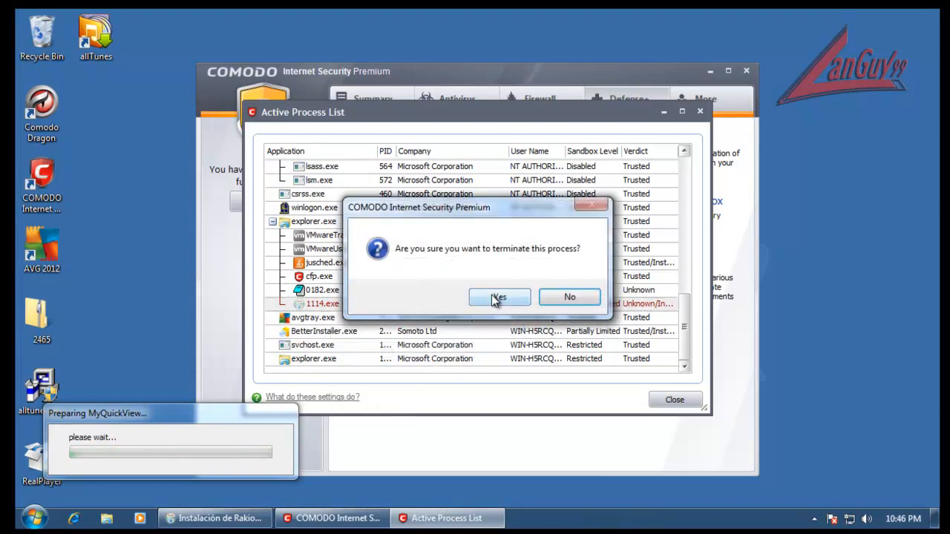
left_click(498, 296)
right_click(332, 345)
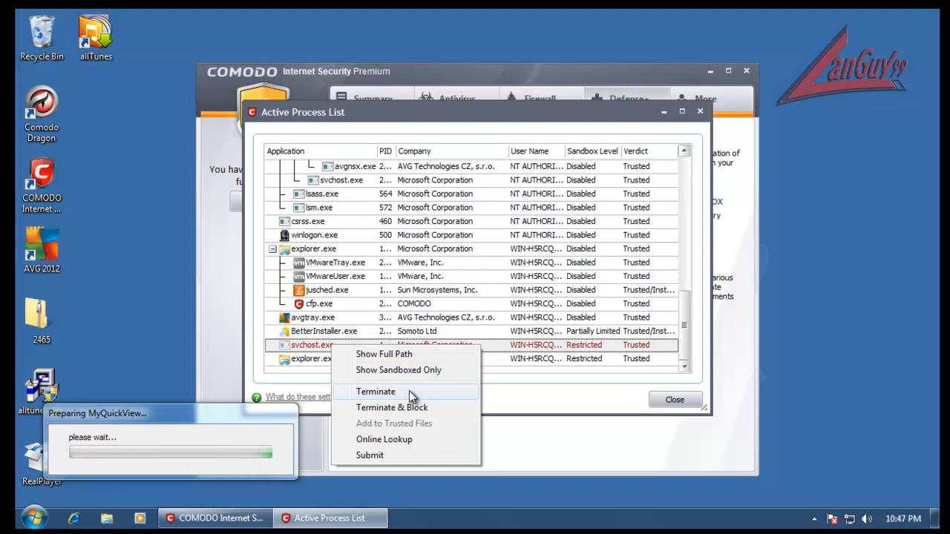
left_click(409, 390)
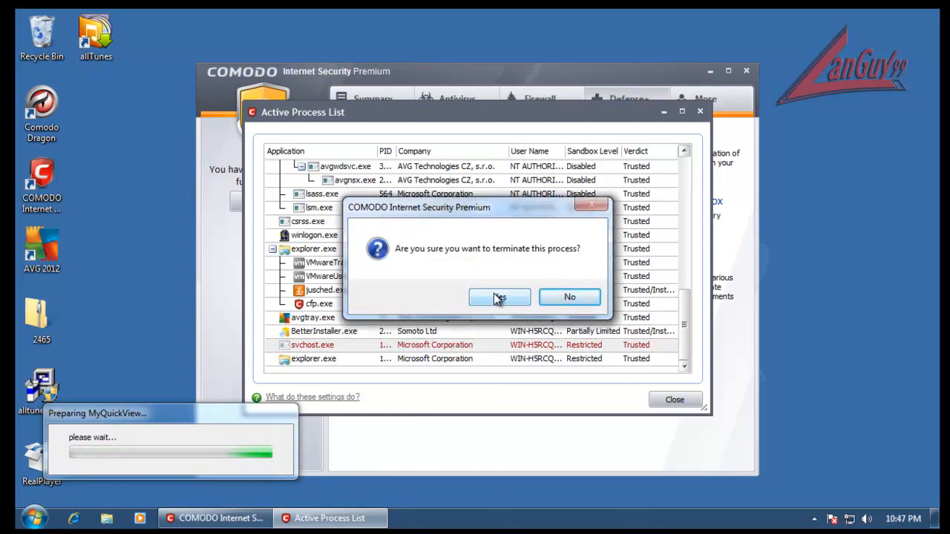
left_click(569, 297)
- Close the Active Process List and the Comodo Internet Security window, returning to the desktop
left_click(674, 400)
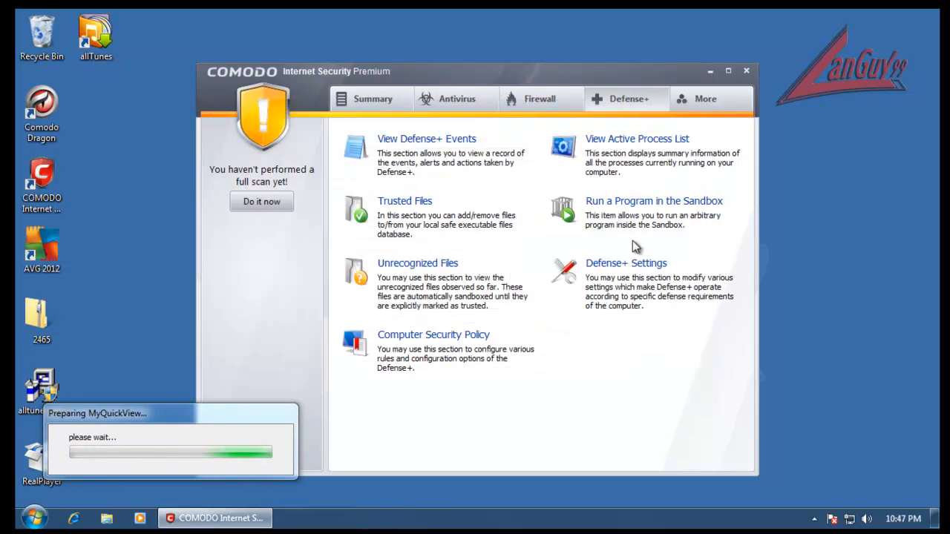
left_click(746, 70)
mouse_move(265, 401)
left_mouse_down()
mouse_move(848, 314)
mouse_move(265, 384)
left_mouse_up()
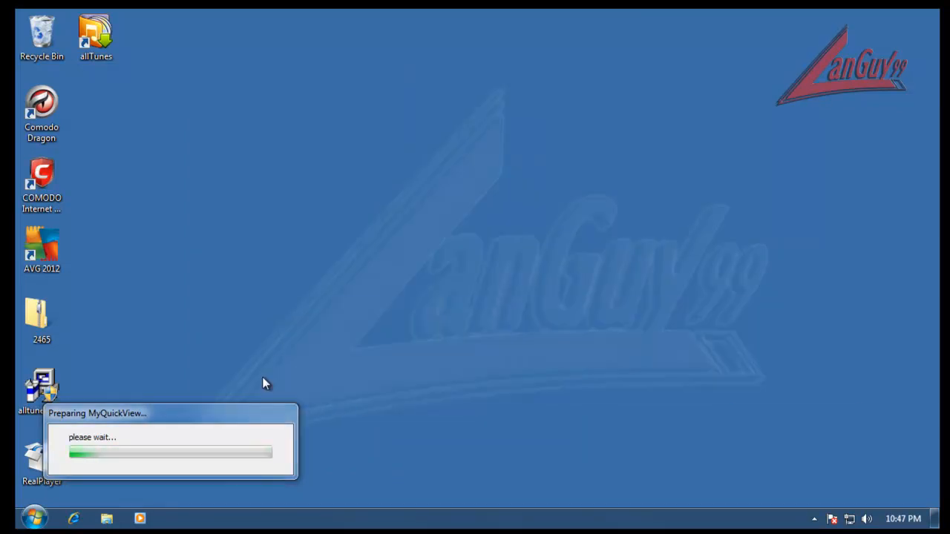
- Move the Preparing MyQuickView window clear of the icons, delete the zipped 2465 folder from the desktop and empty the Recycle Bin
left_click(814, 519)
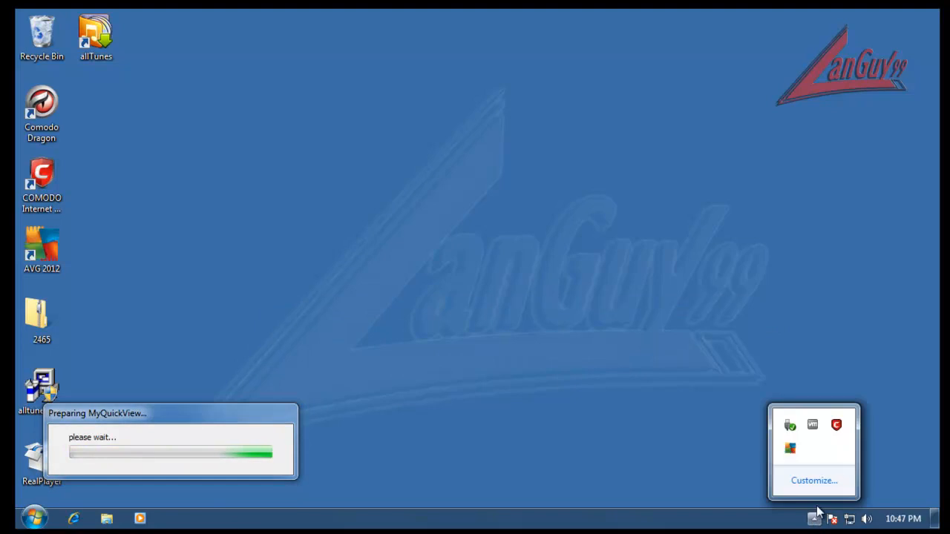
left_click(482, 413)
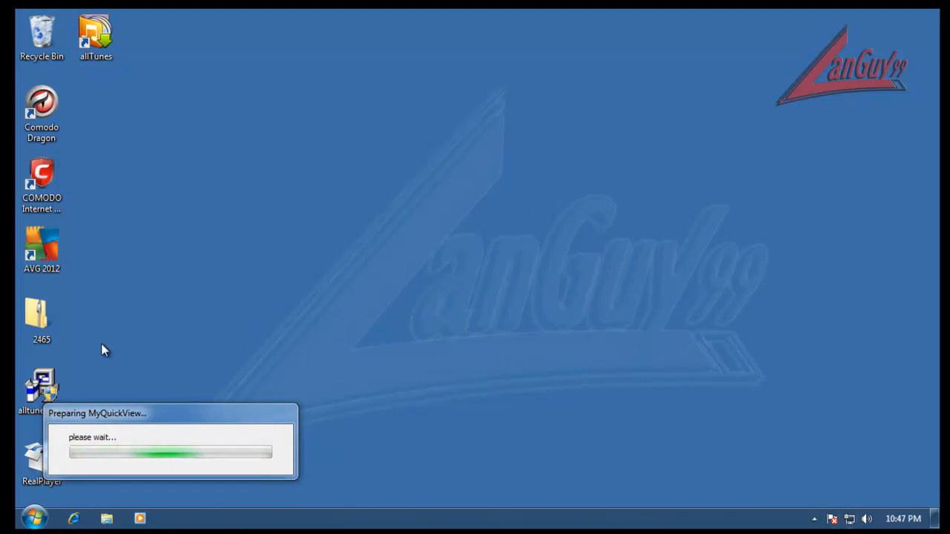
left_click_drag(161, 422, 495, 306)
left_click(37, 327)
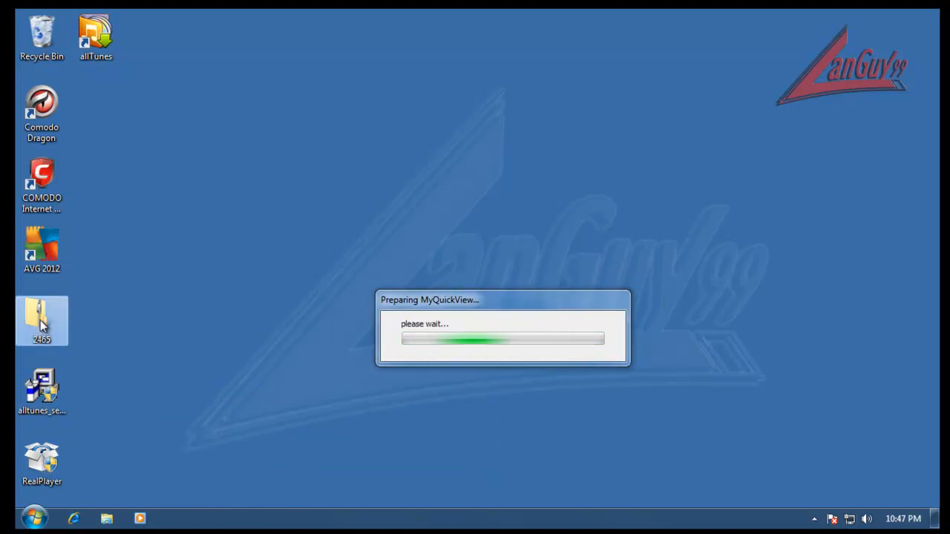
key("Delete")
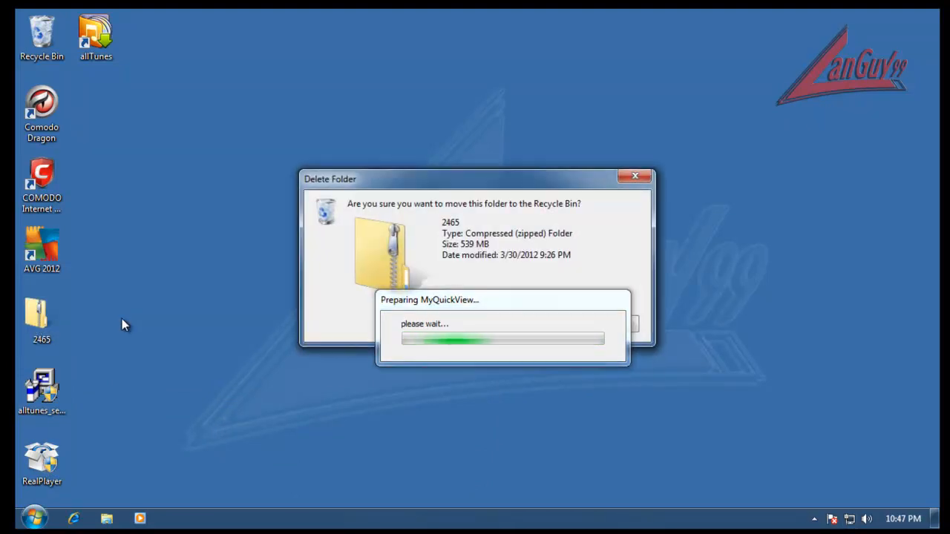
key("Return")
right_click(26, 26)
left_click(111, 48)
left_click(551, 278)
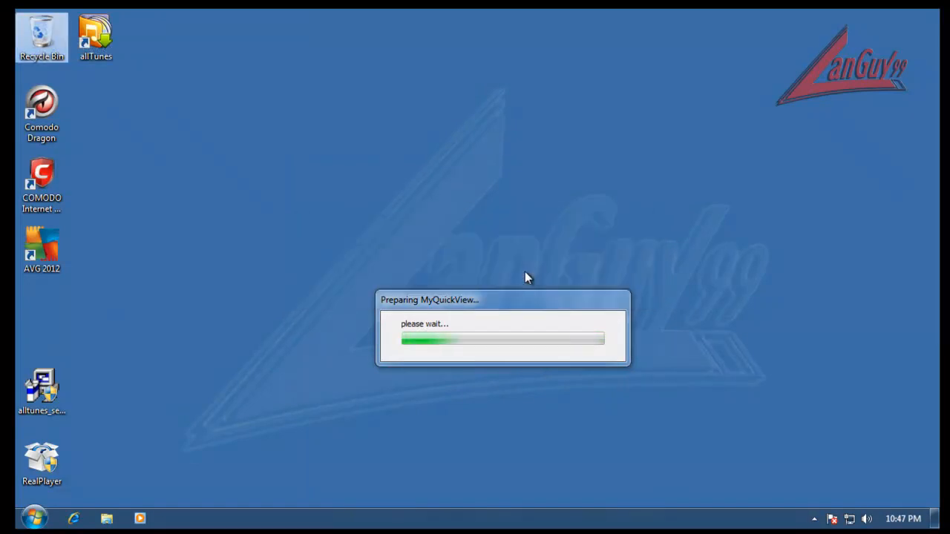
- Restart the computer while the Preparing MyQuickView window is still open
left_click(33, 519)
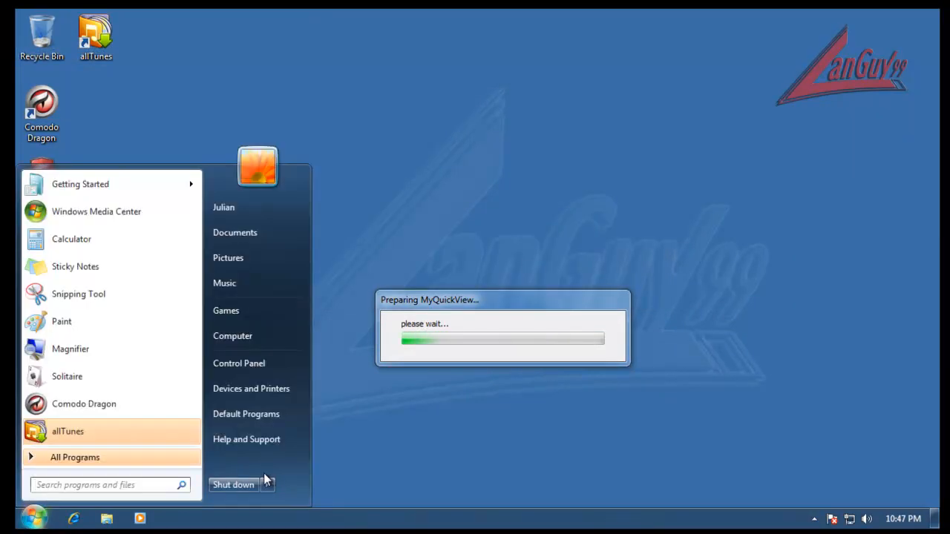
left_click(268, 484)
left_click(308, 466)
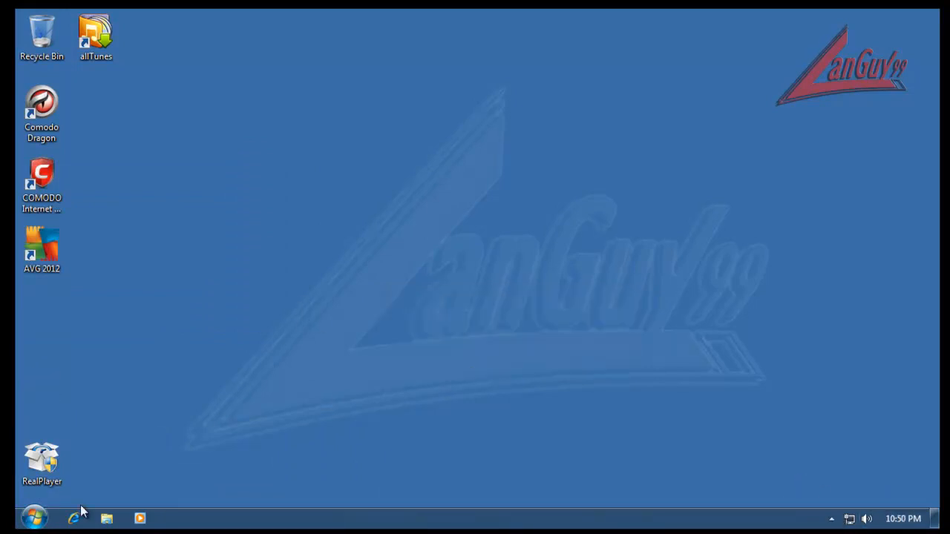
- Arrange the RealPlayer and allTunes desktop icons in the first column beneath AVG 2012
left_click_drag(41, 461, 42, 319)
left_click_drag(102, 17, 50, 374)
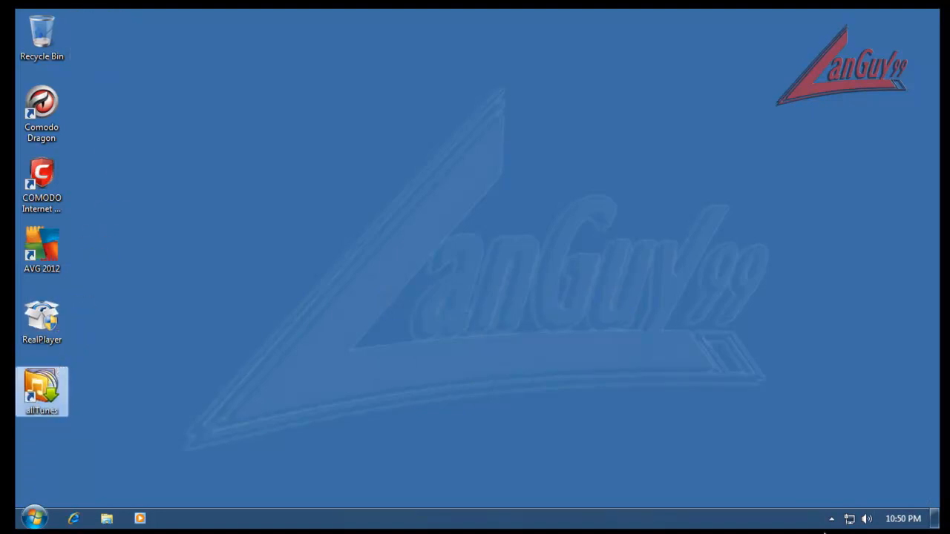
- Review Comodo's Defense+ Active Process List from start to end, check the Summary page and close Comodo Internet Security
left_click(831, 519)
double_click(853, 428)
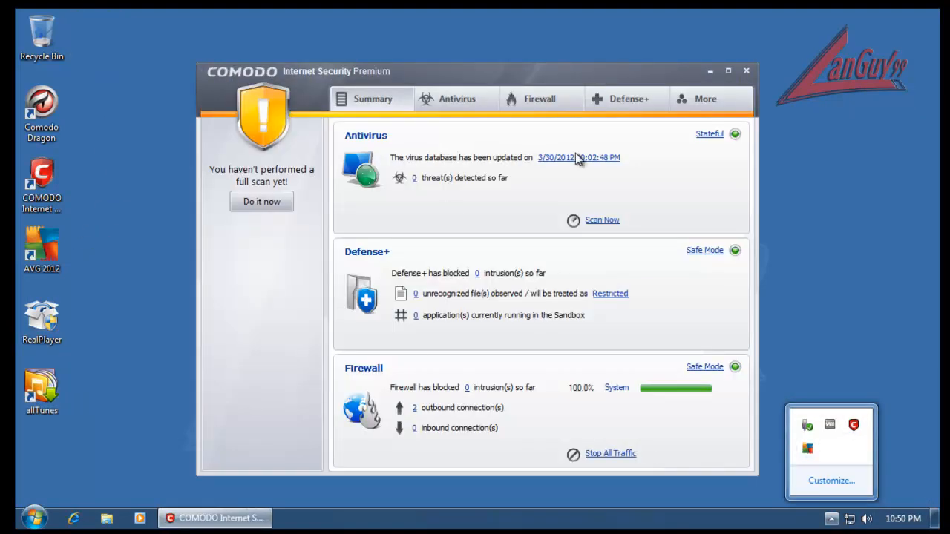
left_click(630, 101)
left_click(637, 141)
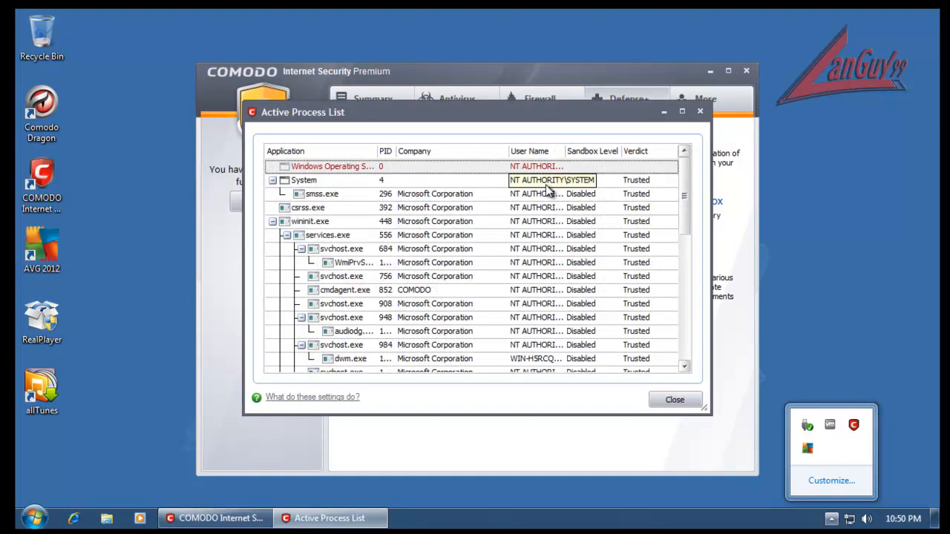
left_click_drag(687, 201, 683, 328)
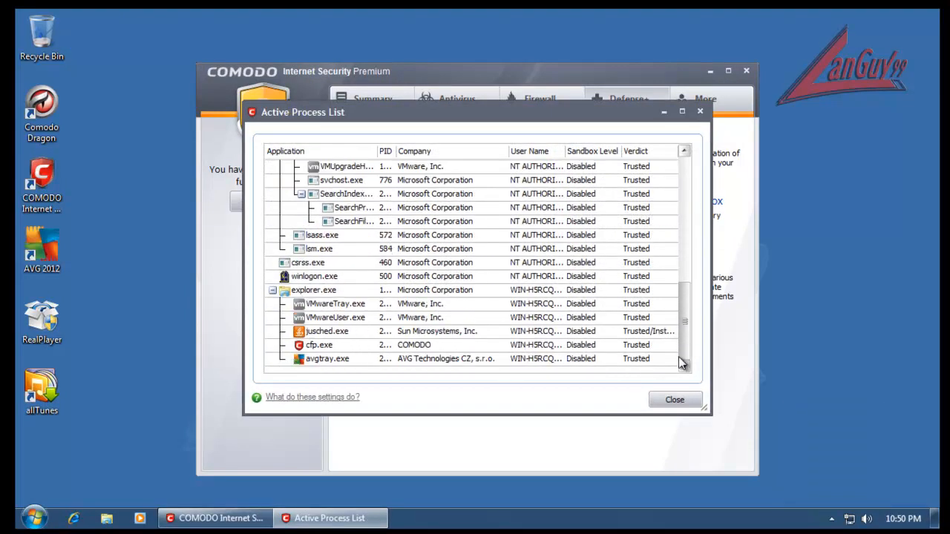
left_click_drag(681, 361, 685, 155)
left_click(679, 405)
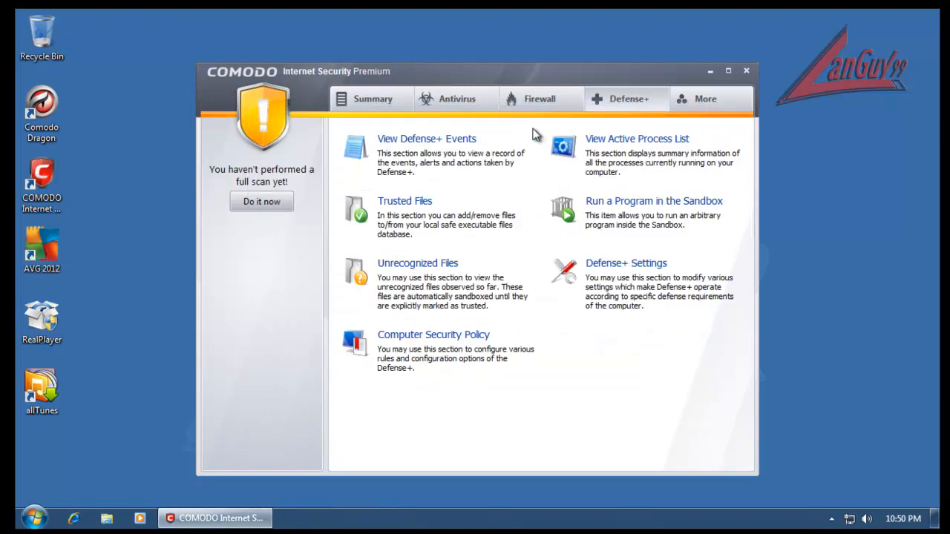
left_click(382, 107)
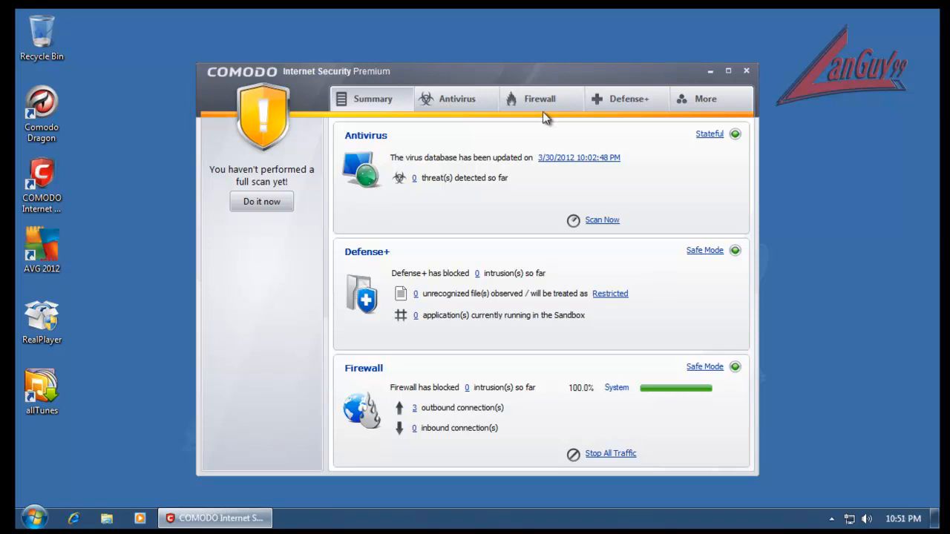
left_click(747, 71)
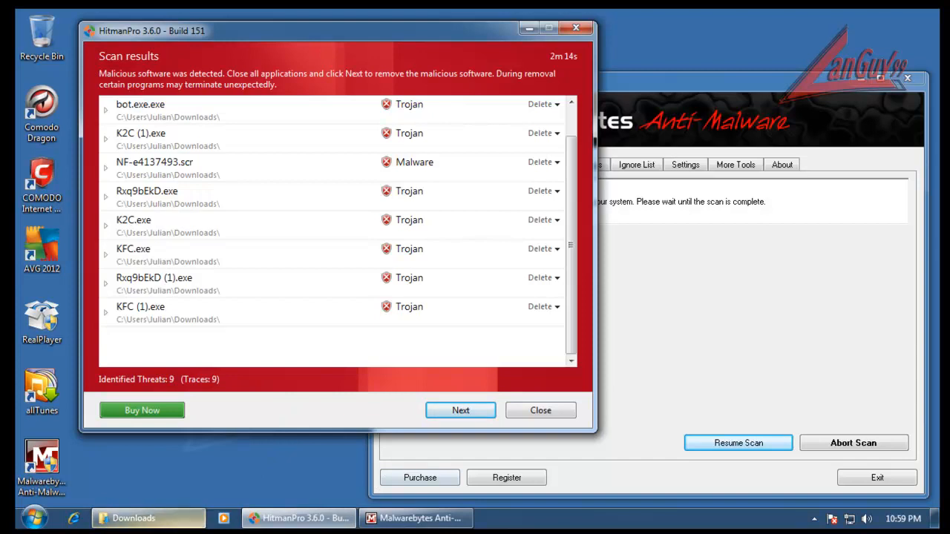
- Bring up the Downloads folder, close the HitmanPro scan results and switch Comodo's real-time antivirus protection back on
left_click(190, 519)
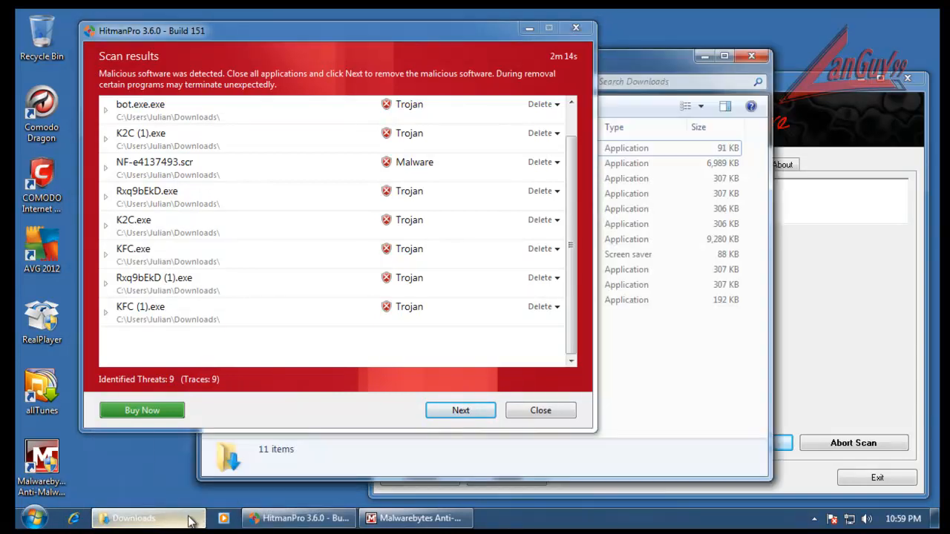
left_click(566, 417)
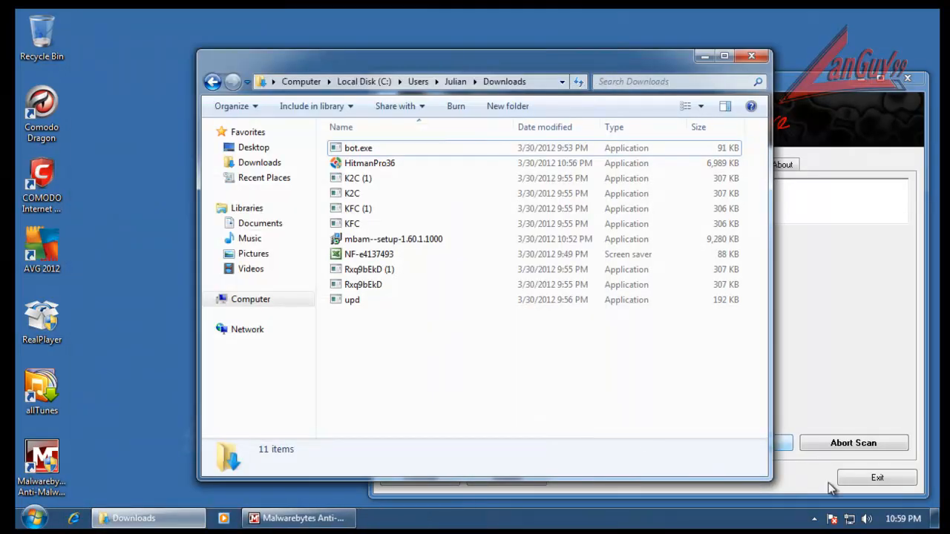
left_click(815, 519)
right_click(838, 426)
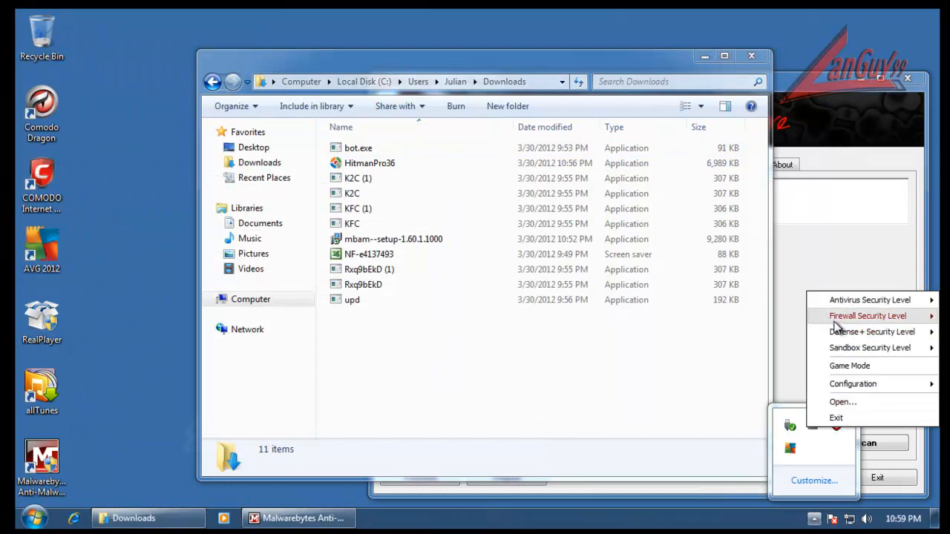
mouse_move(848, 300)
left_click(776, 318)
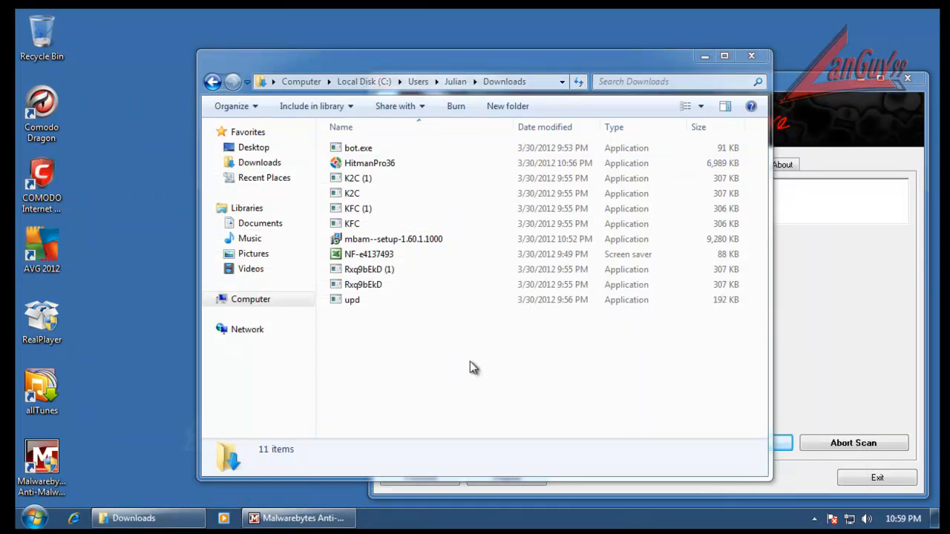
- Refresh the Downloads folder so Comodo checks its files, and dismiss the Malware Quarantined alerts
right_click(436, 364)
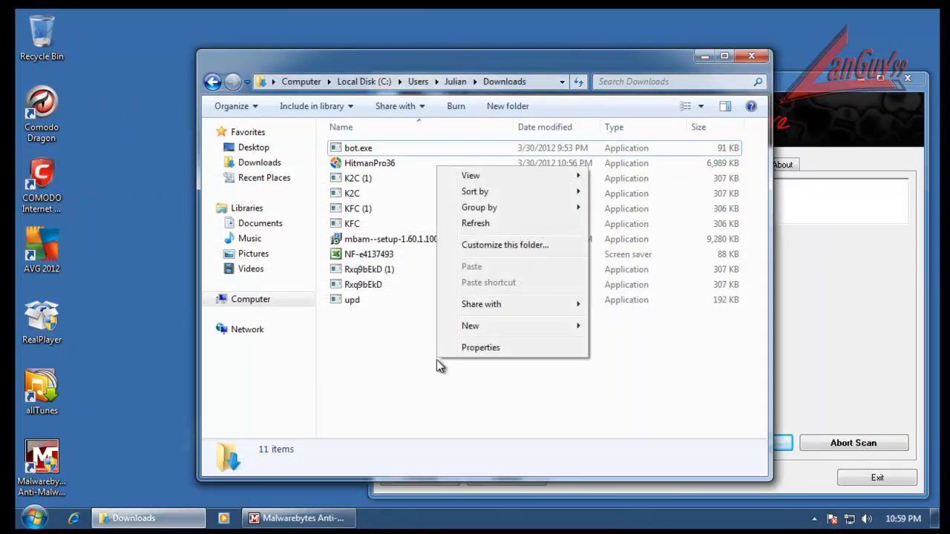
left_click(473, 224)
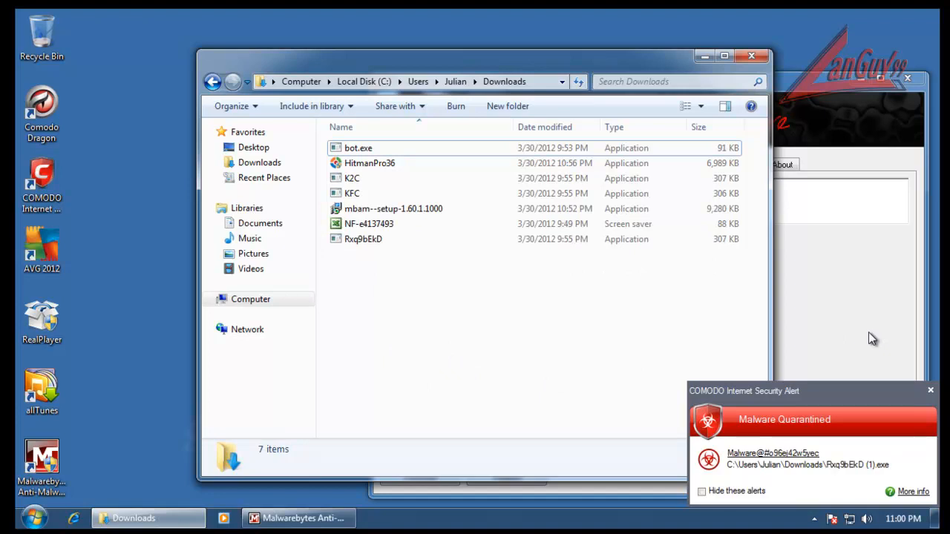
right_click(432, 330)
left_click(514, 363)
right_click(620, 363)
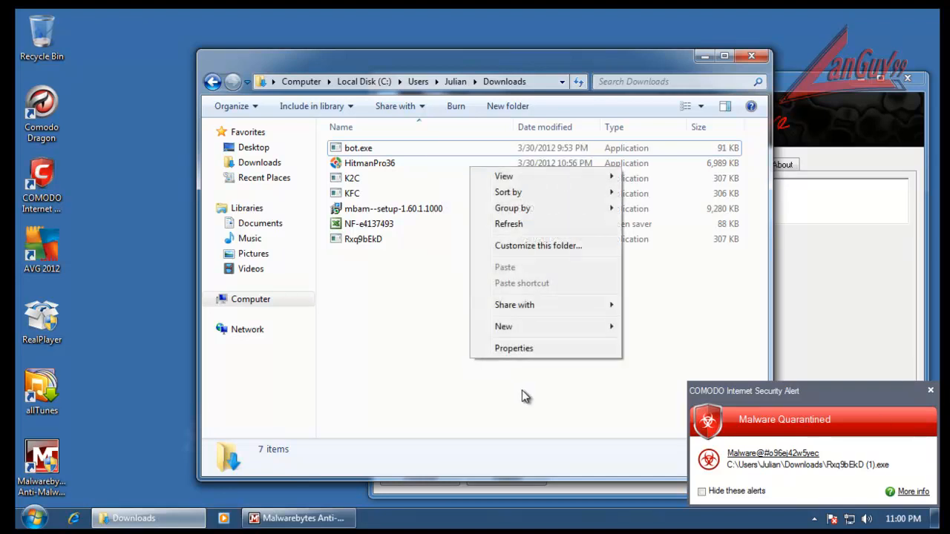
left_click(527, 225)
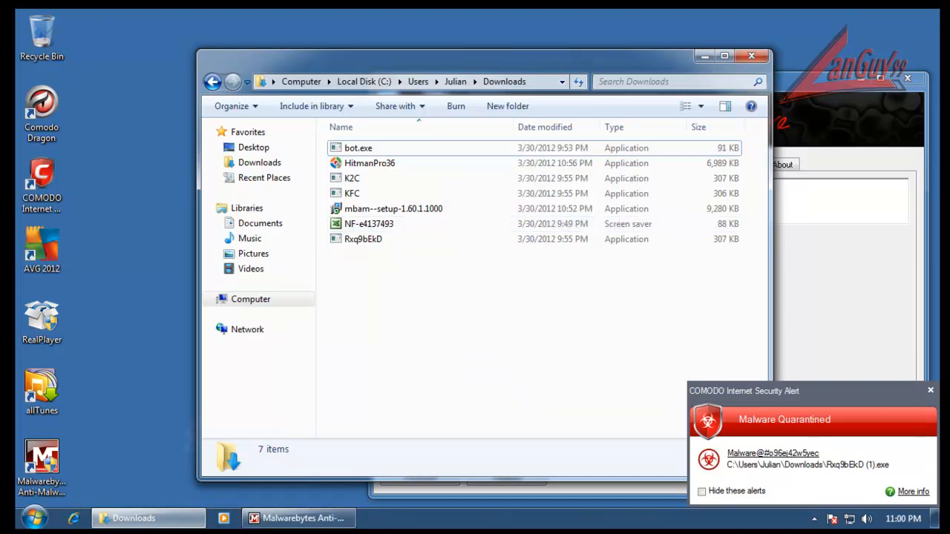
left_click(931, 392)
left_click(930, 391)
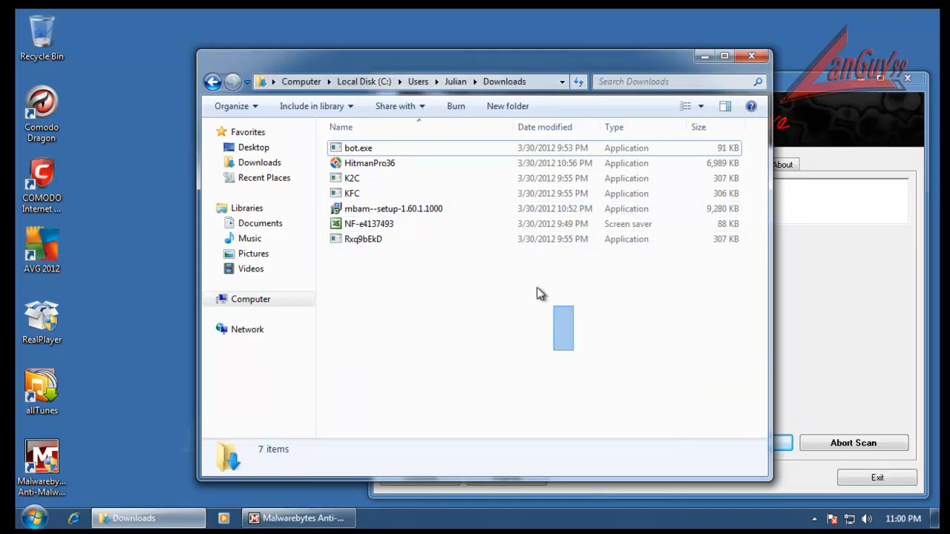
- Select all remaining files in the Downloads folder and scan them with COMODO Antivirus
key("ctrl+a")
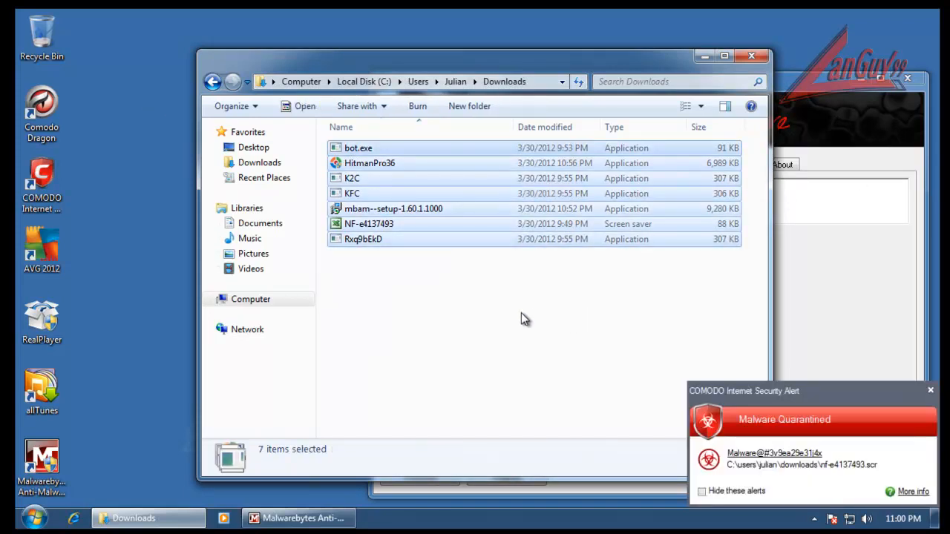
left_click(440, 317)
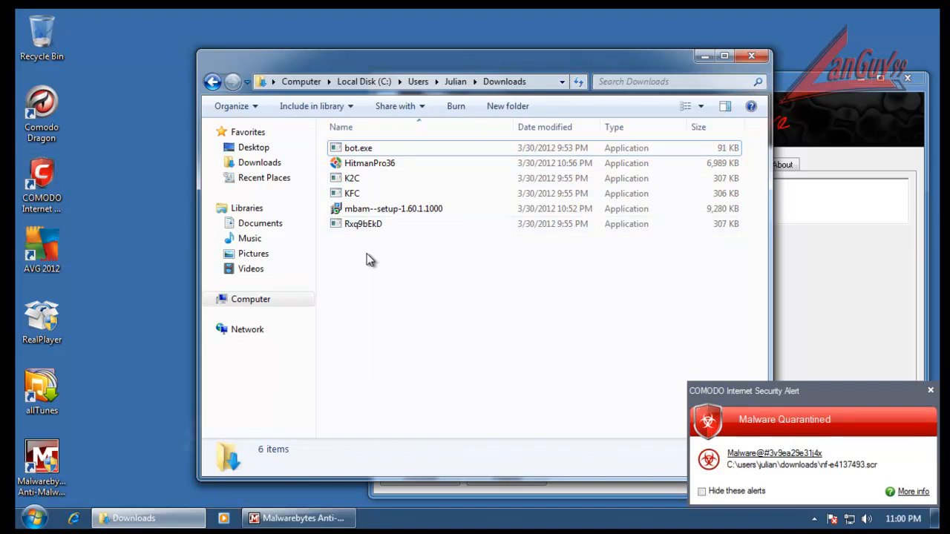
right_click(367, 258)
left_click(415, 317)
left_click_drag(438, 326, 445, 143)
right_click(406, 206)
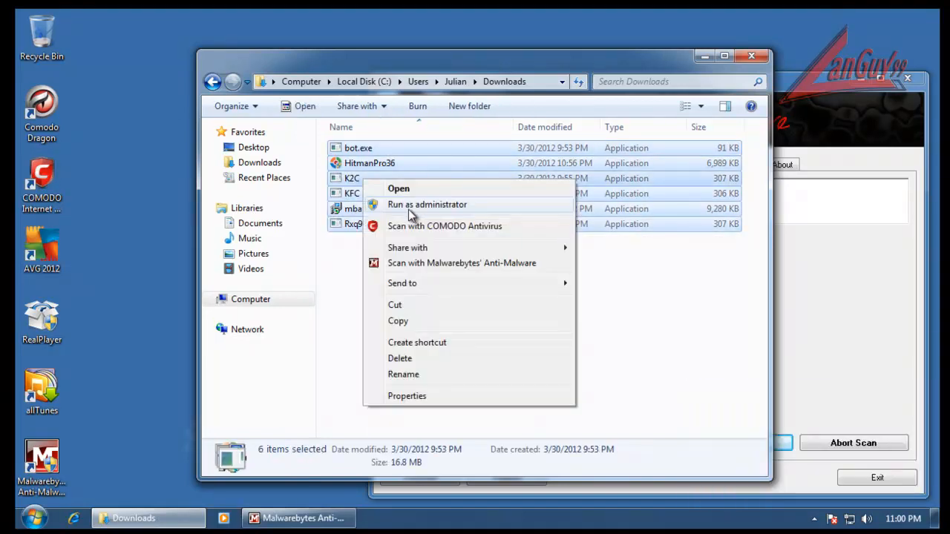
left_click(428, 227)
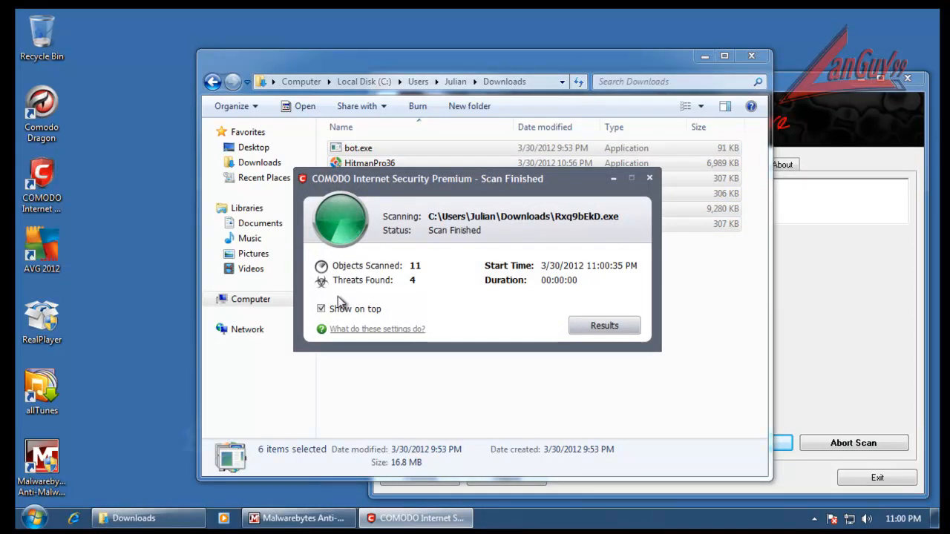
- Clean KFC.exe, K2C.exe, Rxq9bEkD.exe and bot.exe.exe from the Comodo scan results and close the results window
left_click(604, 327)
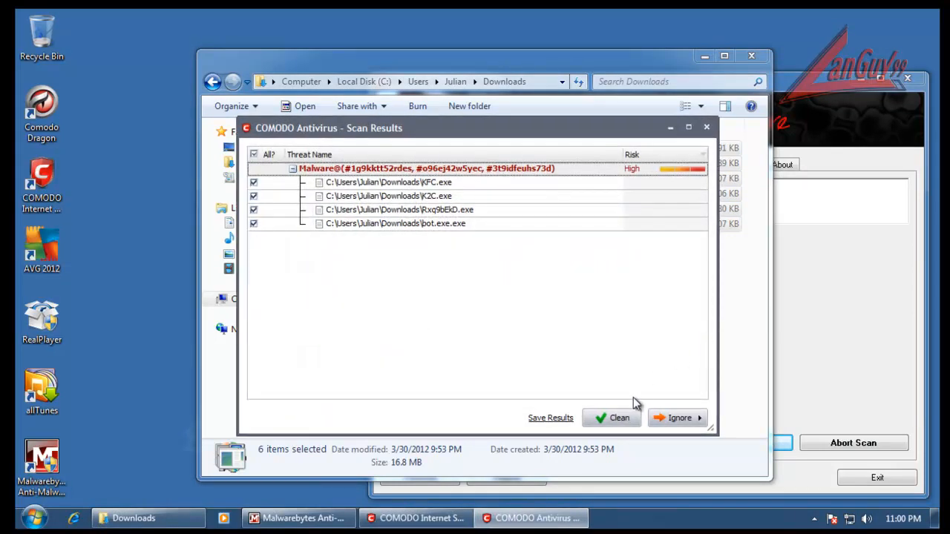
left_click(607, 419)
left_click(533, 312)
left_click(707, 127)
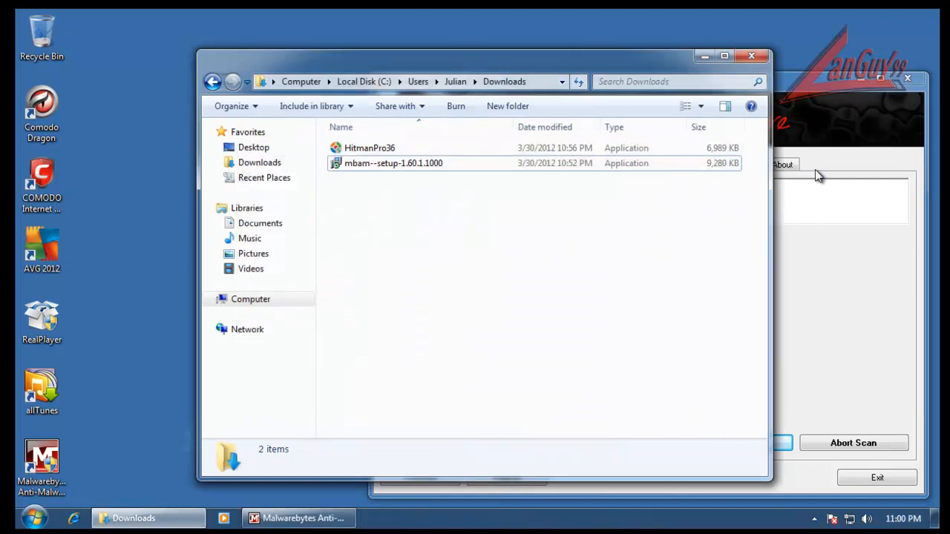
- Close the Downloads folder and resume the paused Malwarebytes full scan
left_click(751, 56)
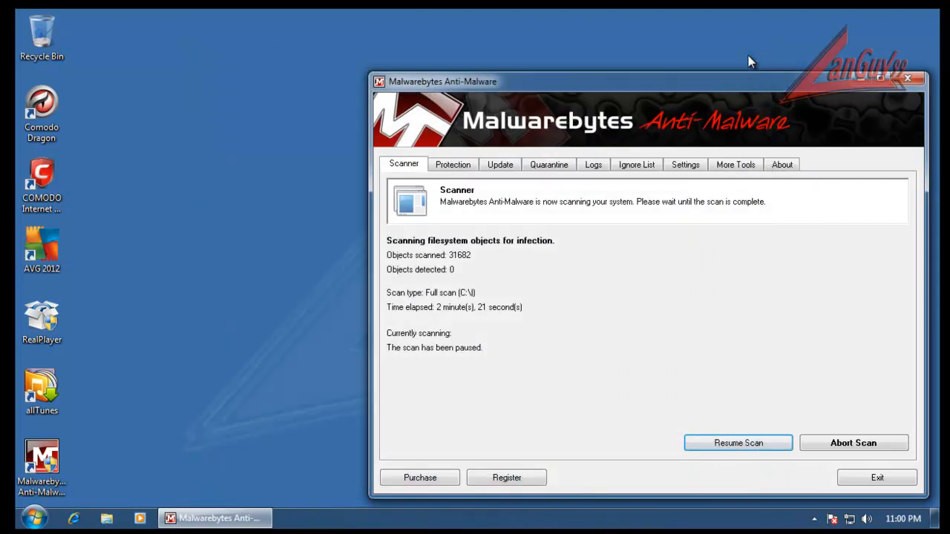
left_click(742, 444)
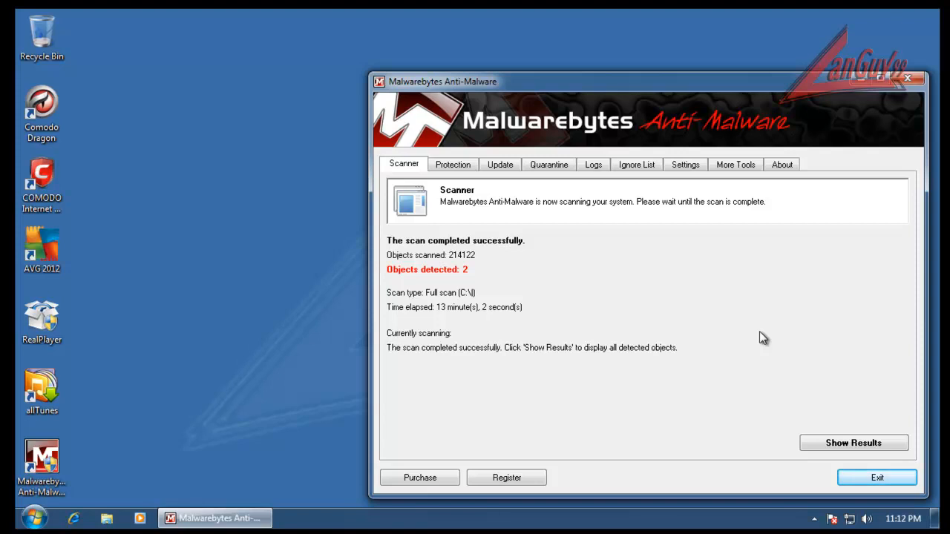
- Show the objects detected by the Malwarebytes scan and widen the window to read the full registry entries
left_click(826, 441)
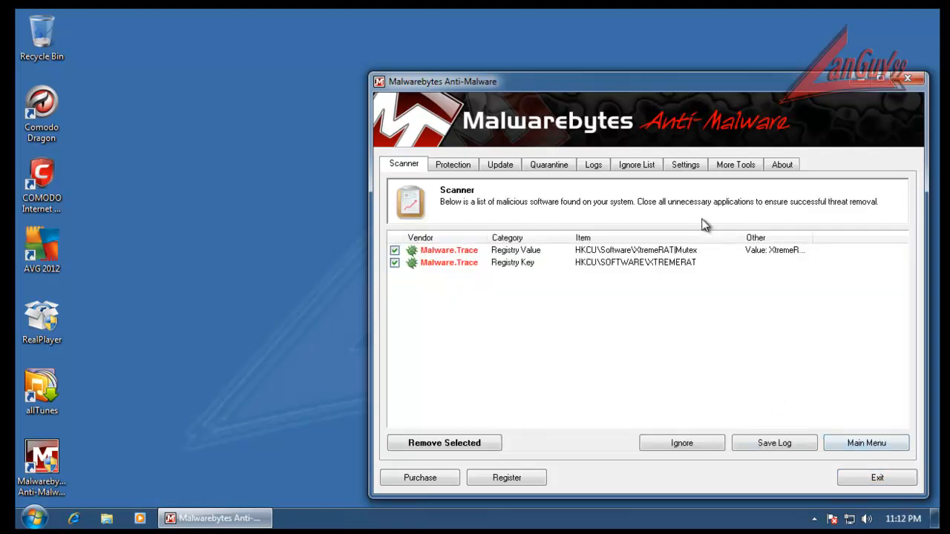
left_click_drag(743, 239, 738, 239)
left_click_drag(365, 278, 195, 261)
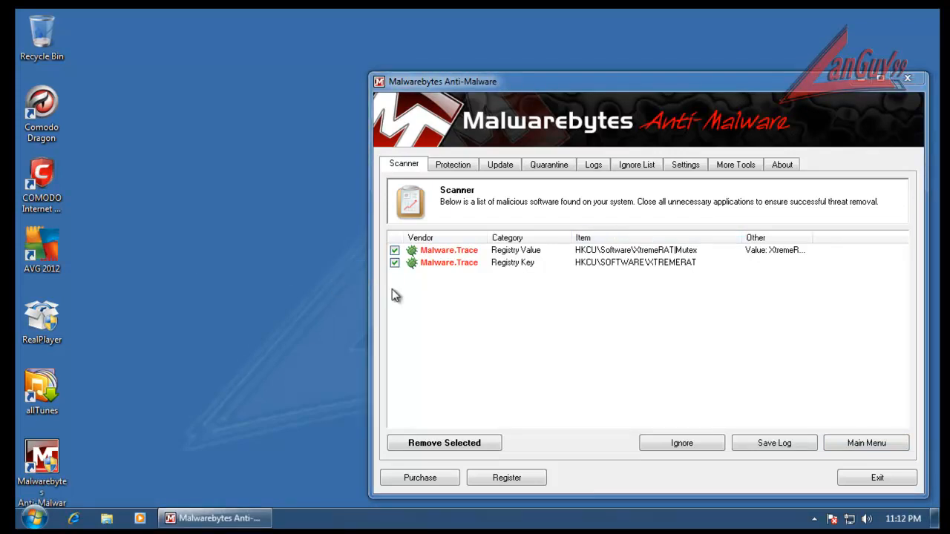
left_click_drag(368, 292, 151, 266)
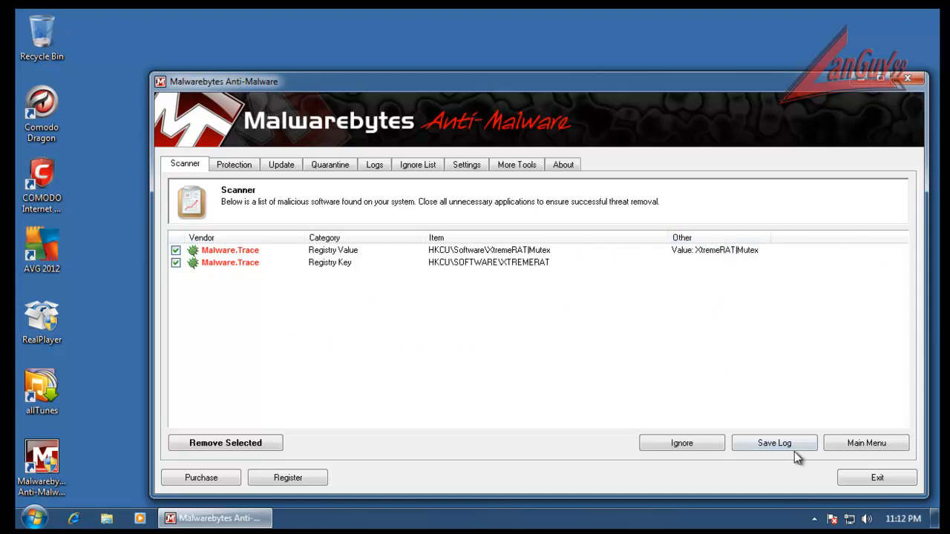
- Open Comodo Internet Security to check its protection status, shift its window slightly and close it again
left_click(814, 519)
double_click(836, 425)
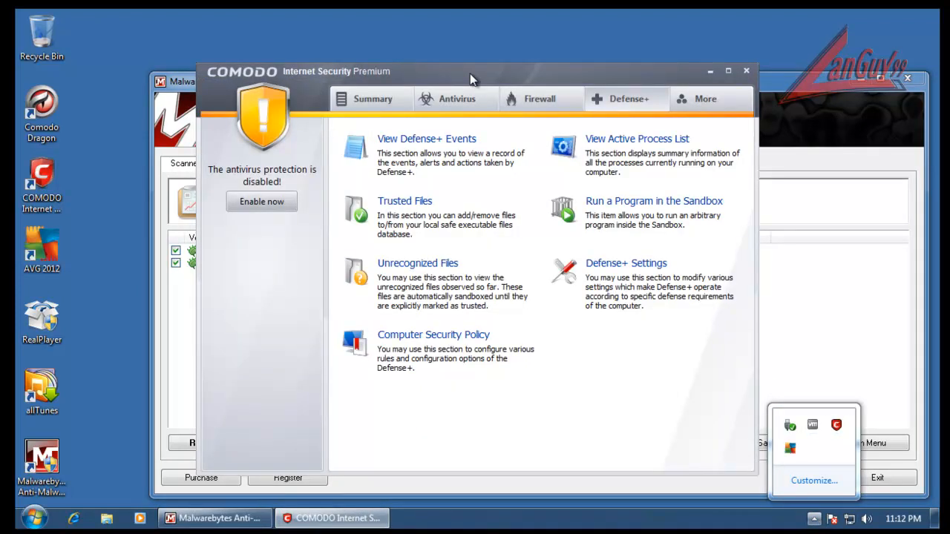
left_click_drag(470, 73, 498, 61)
left_click(777, 56)
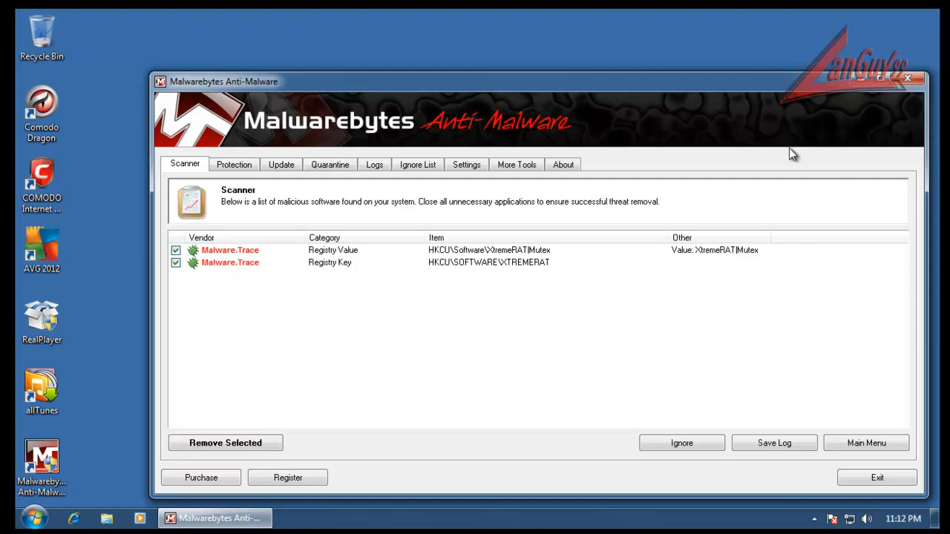
- Close Malwarebytes Anti-Malware without removing the detected items, confirming the exit
left_click(907, 77)
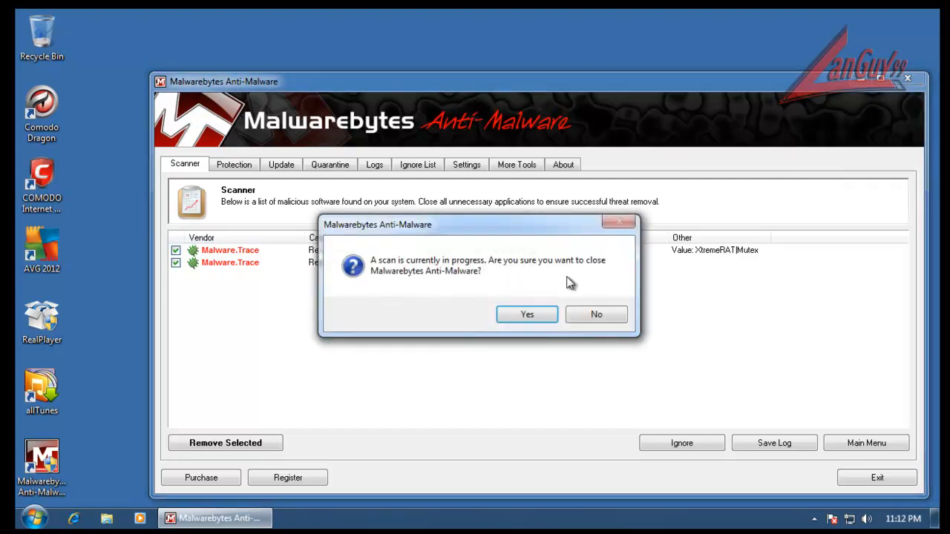
left_click(528, 314)
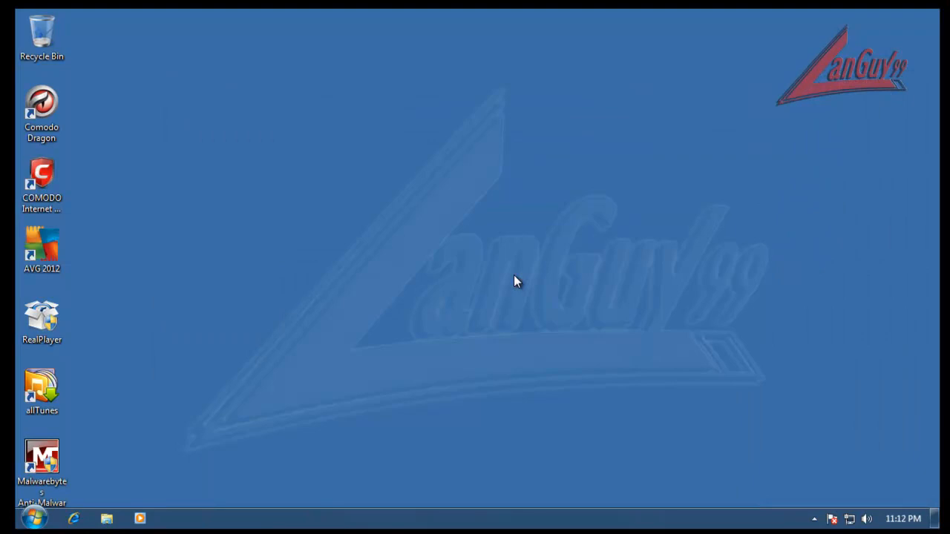